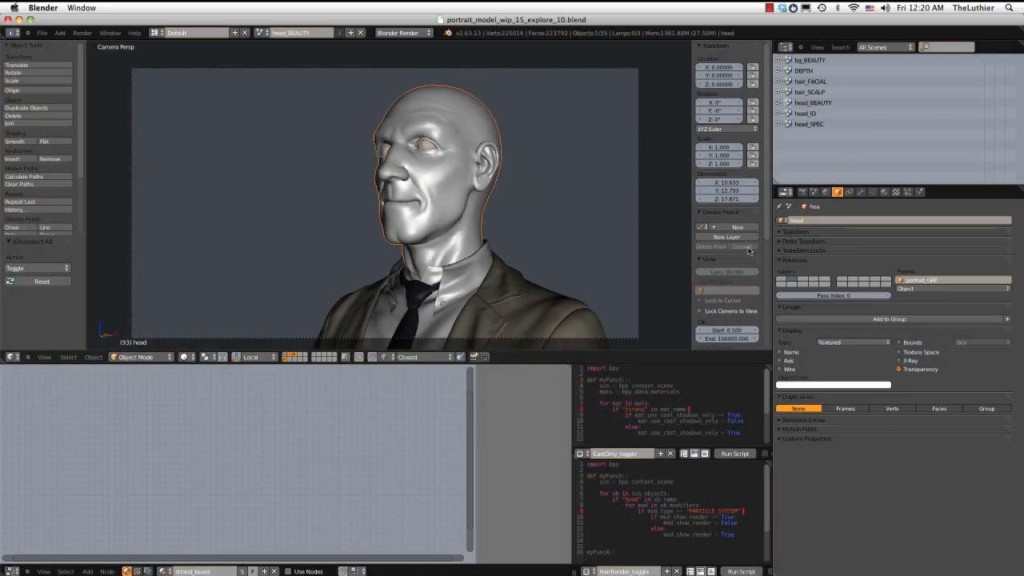
Show the render layer settings of the head_BEAUTY scene and add a second render layer
left_click(803, 192)
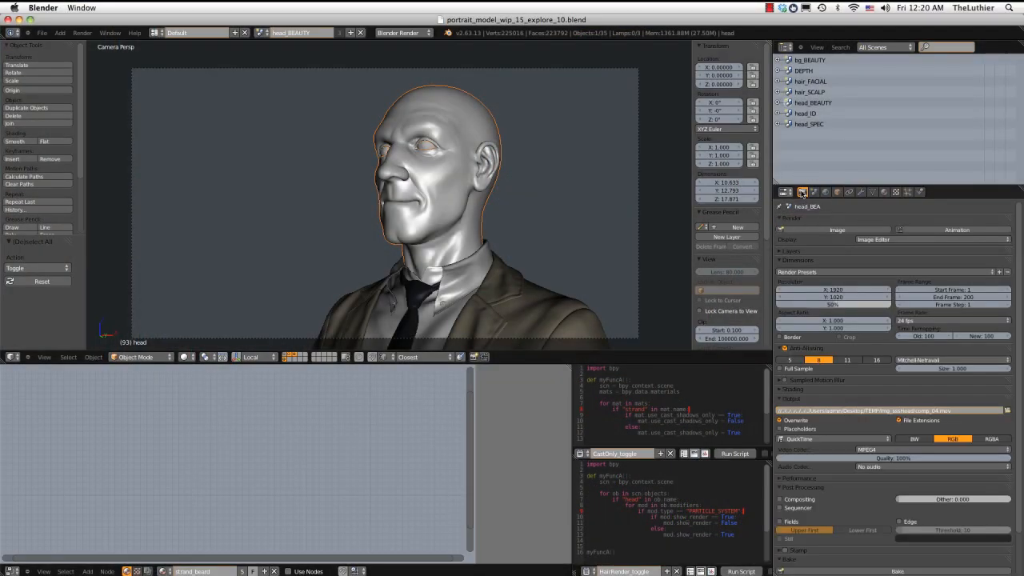
left_click(792, 251)
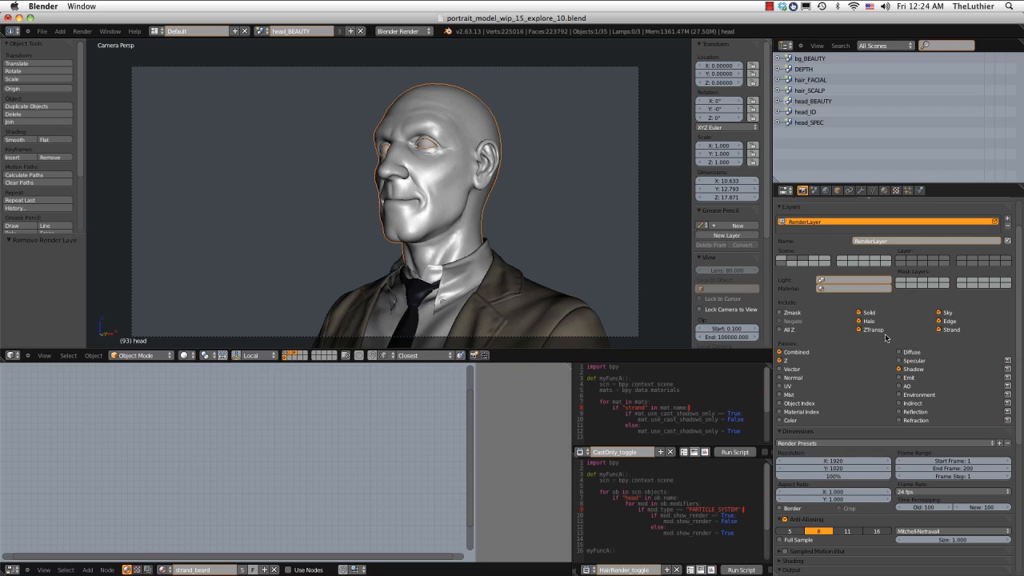
left_click(1008, 222)
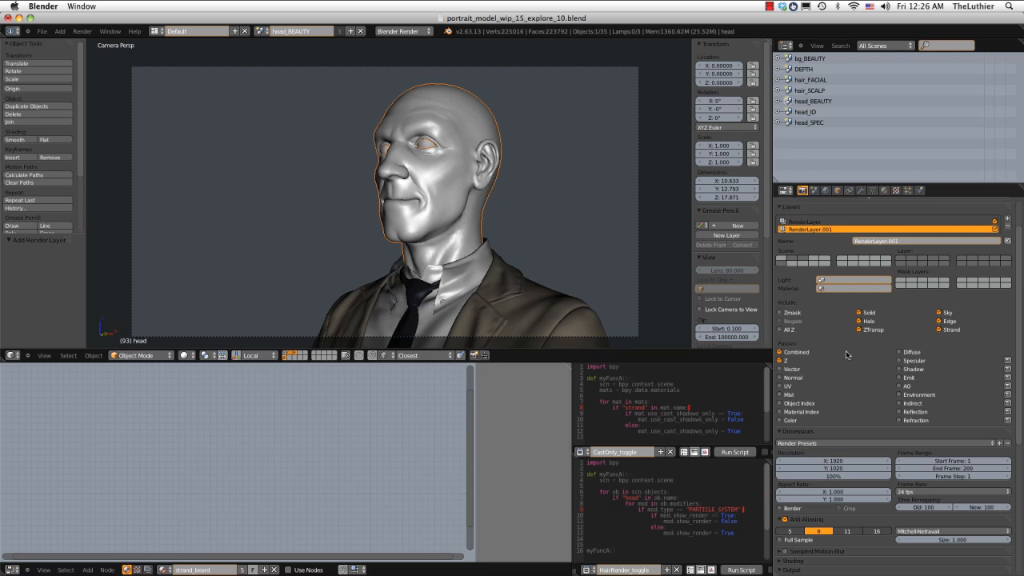
Set the render resolution percentage to 200% and make the first render layer active
left_click(830, 476)
key("Return")
left_click(814, 222)
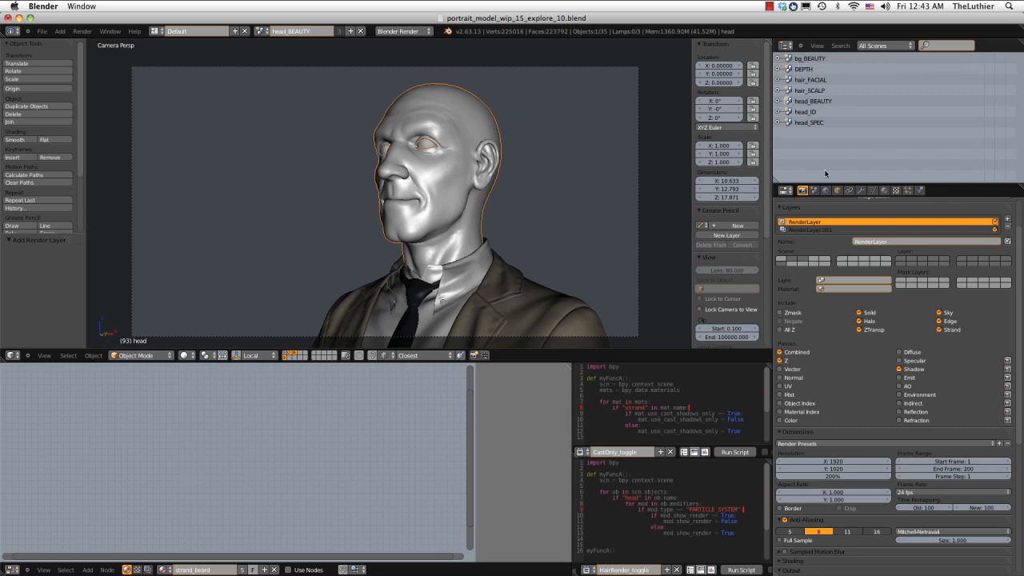
Create a new scene from head_BEAUTY using Link Object Data and expand its portrait group in the outliner to view the duplicated objects
left_click(350, 32)
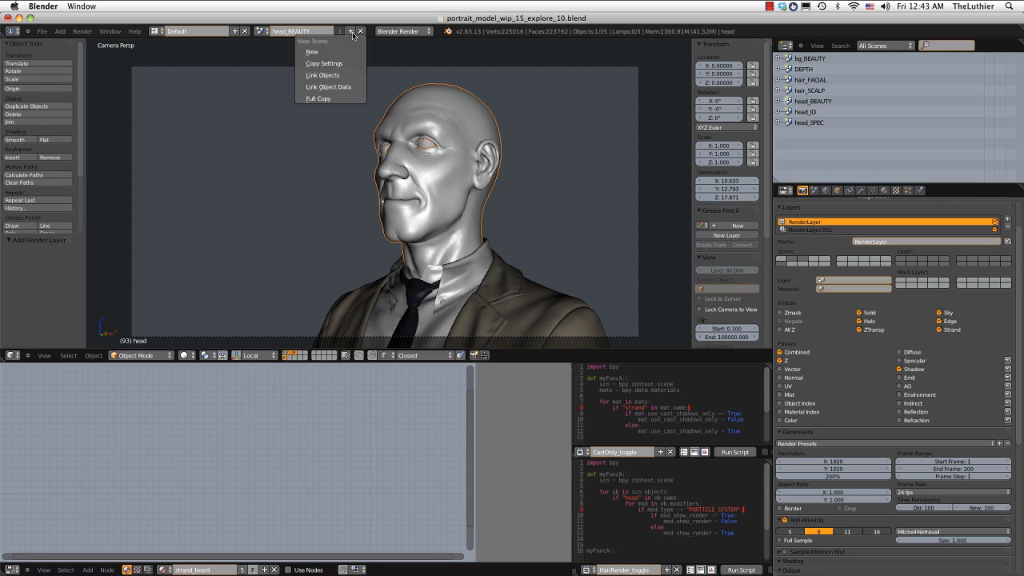
left_click(329, 88)
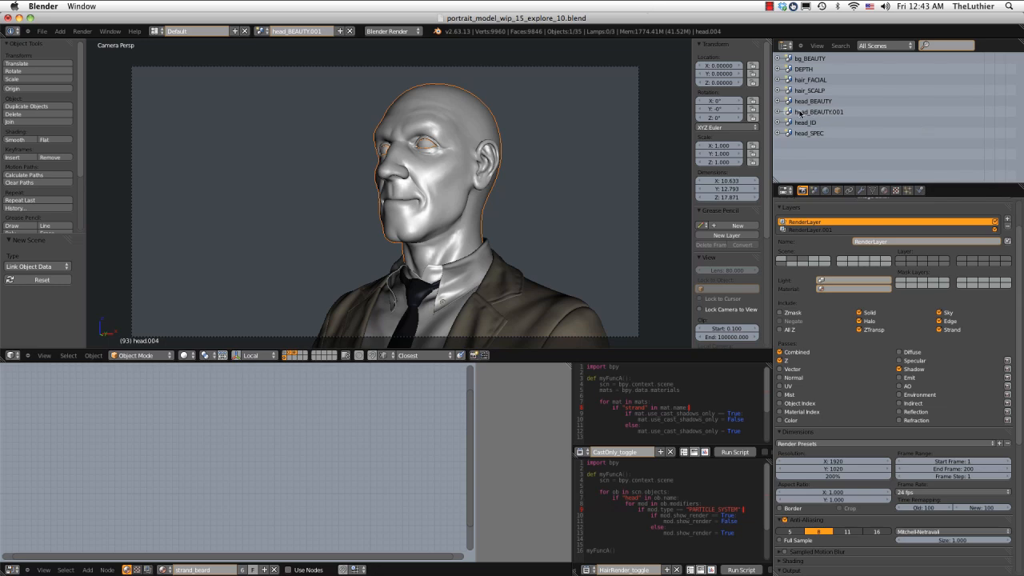
left_click(778, 112)
scroll(785, 112, "down", 2)
scroll(785, 112, "down", 3)
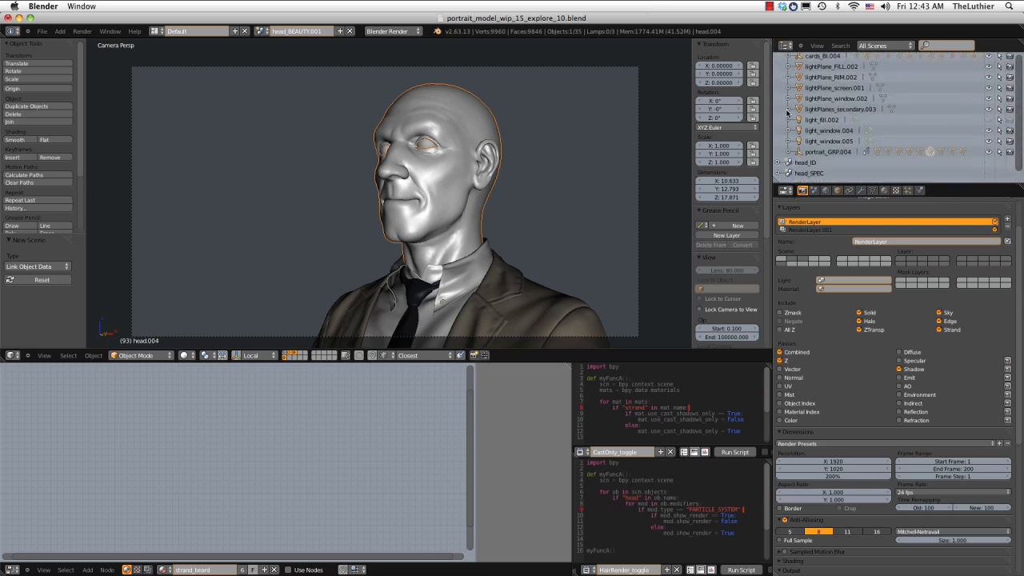
left_click(789, 147)
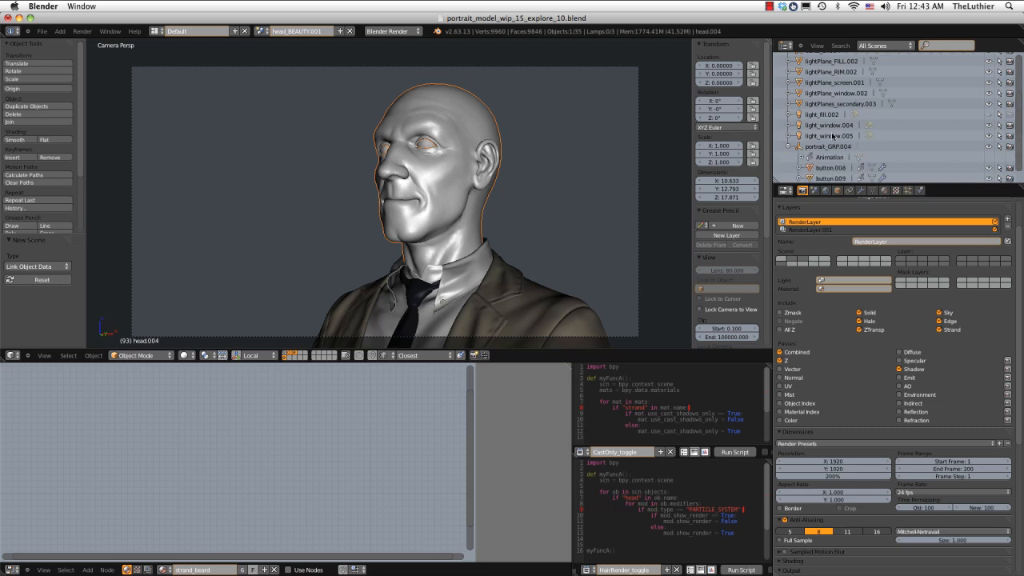
scroll(792, 149, "down", 5)
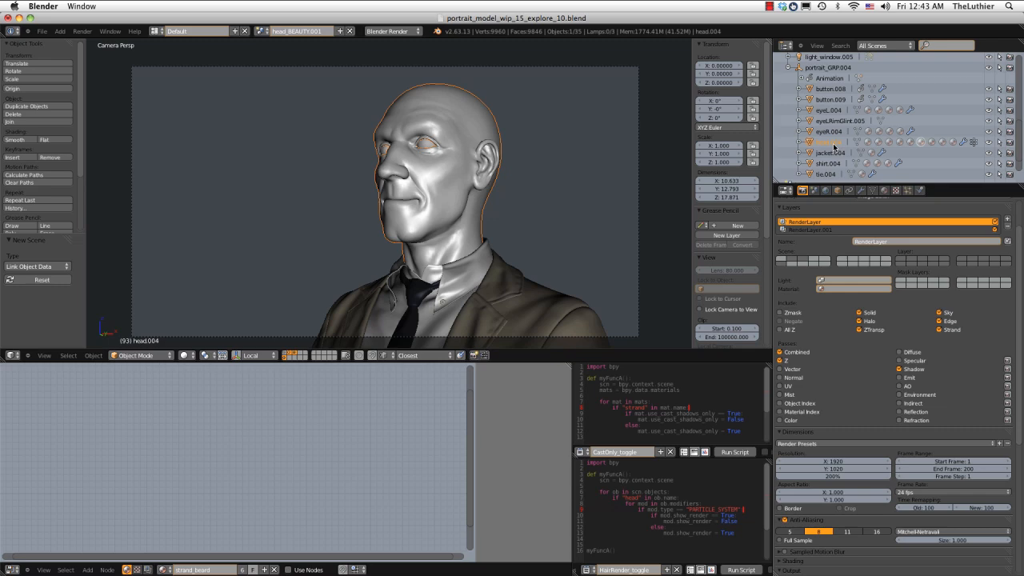
scroll(834, 147, "up", 15)
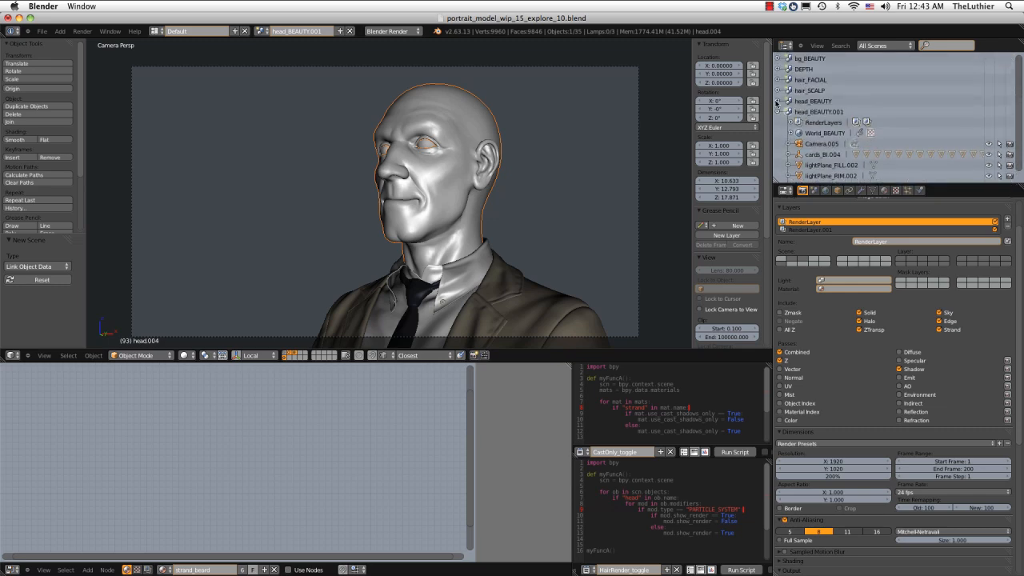
Select the original head object in head_BEAUTY's portrait_GRP and display its mesh data settings
left_click(776, 101)
scroll(792, 120, "down", 5)
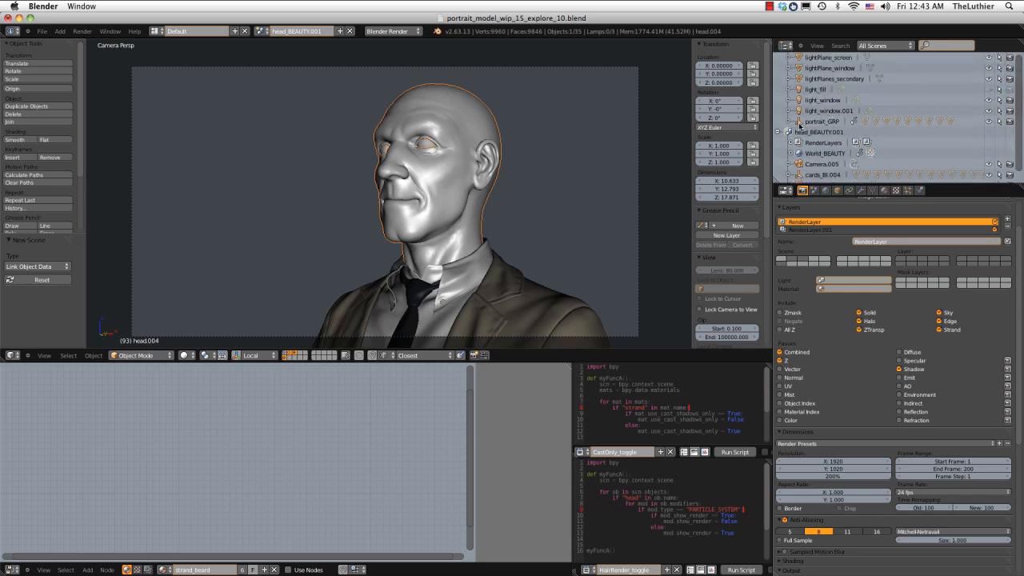
left_click(789, 122)
scroll(825, 132, "down", 3)
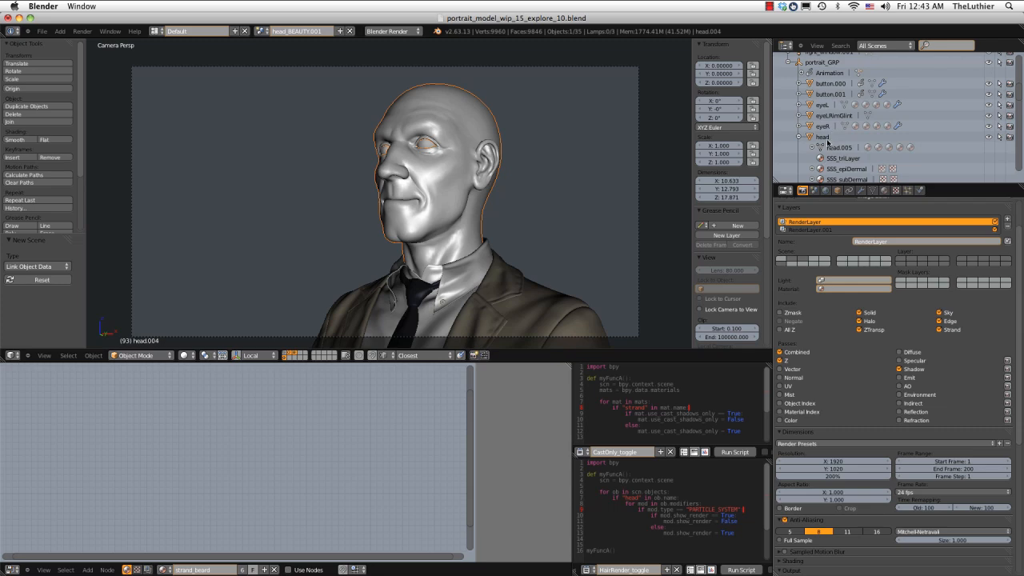
left_click(825, 137)
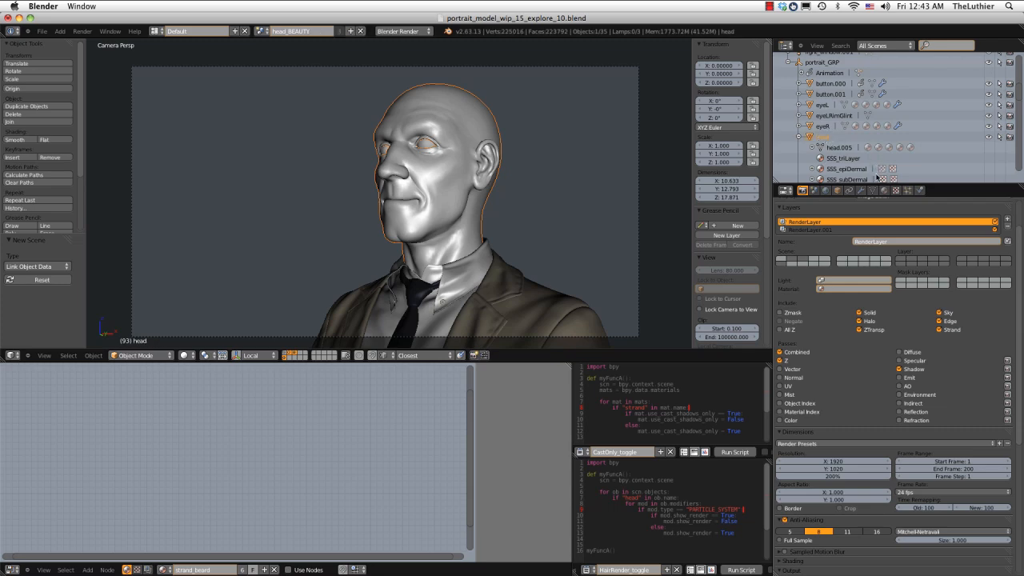
left_click(872, 190)
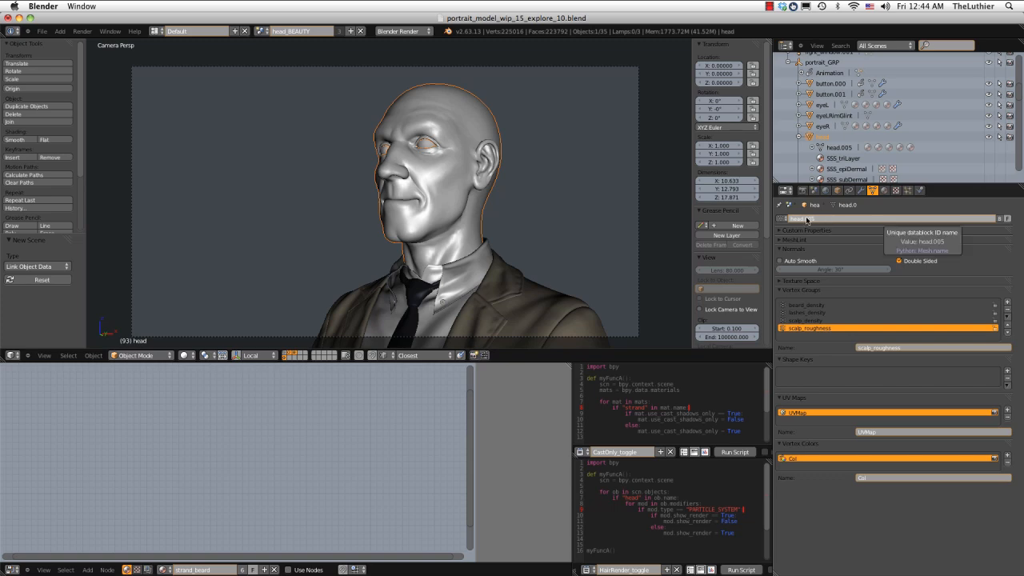
Select the duplicated head in the head_BEAUTY.001 scene to compare its mesh datablock with the original's
scroll(857, 161, "down", 4)
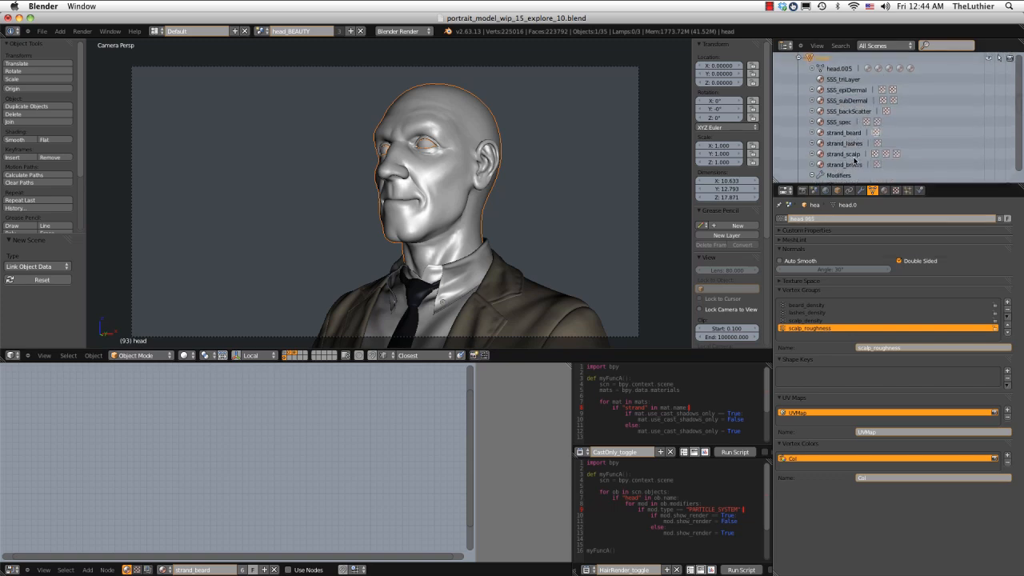
scroll(857, 162, "down", 6)
scroll(856, 161, "down", 8)
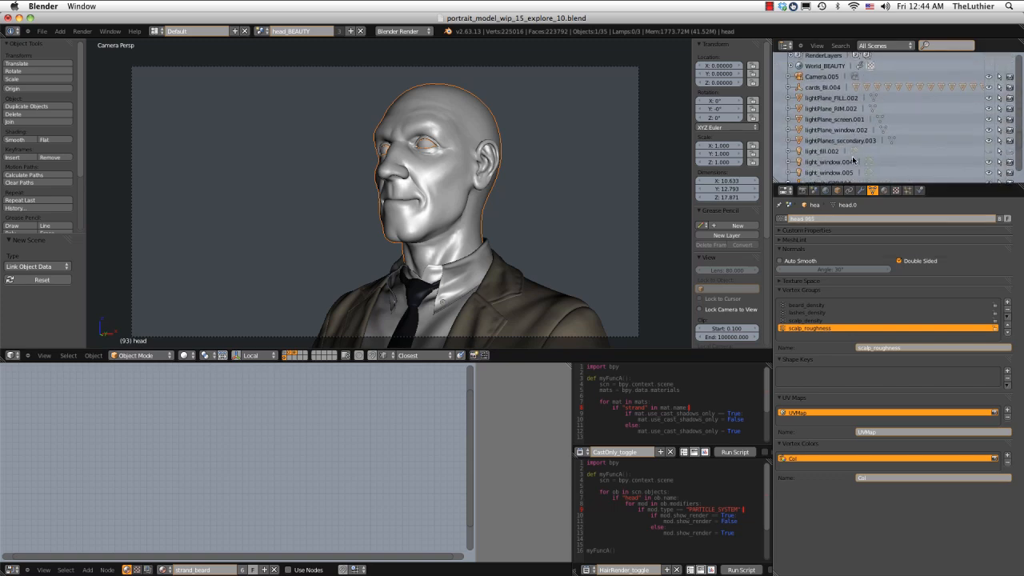
scroll(837, 158, "down", 2)
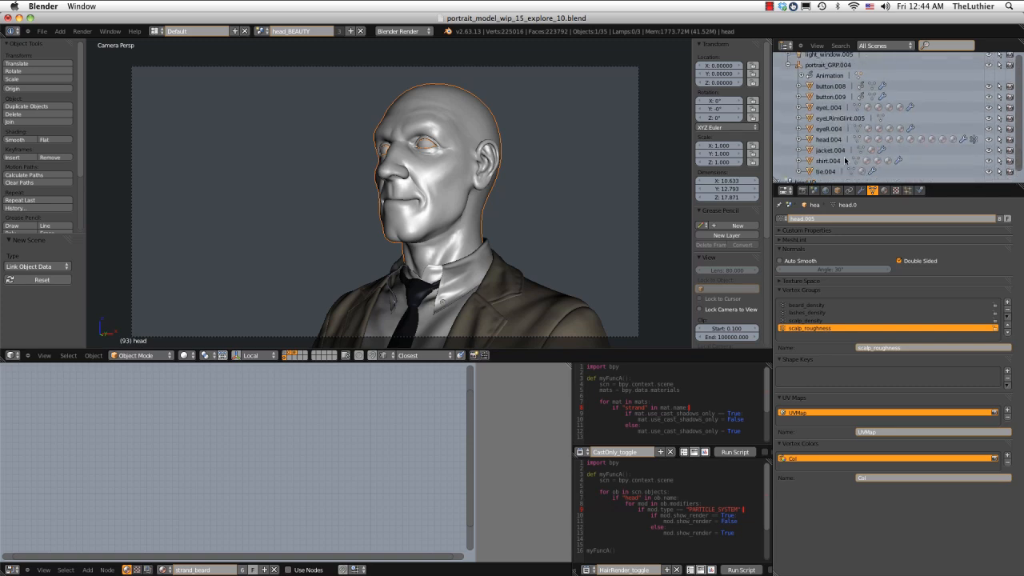
left_click(826, 142)
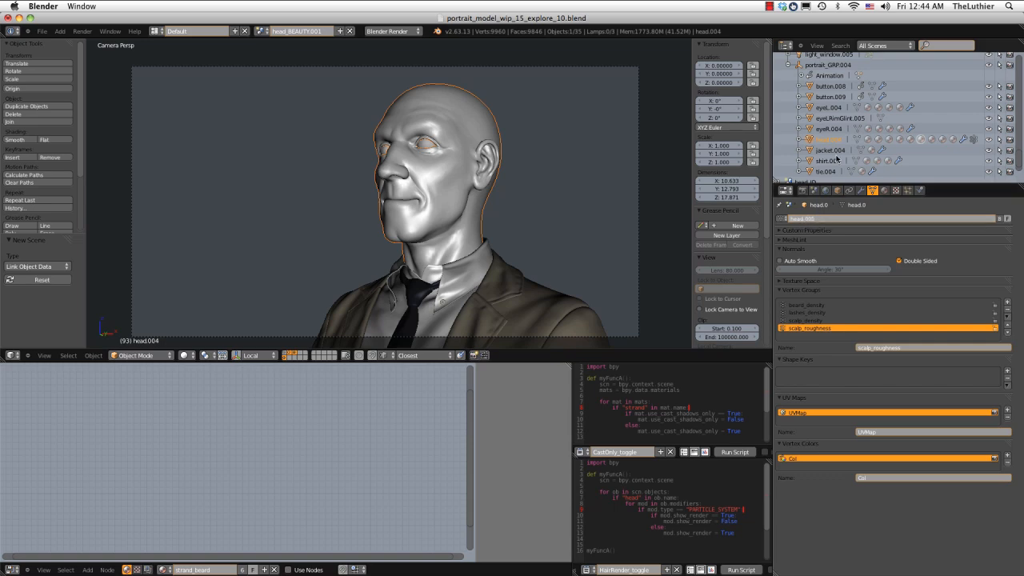
Collapse the expanded scene hierarchies in the outliner and delete the duplicated head_BEAUTY.001 scene
scroll(838, 158, "down", 6)
scroll(838, 159, "up", 4)
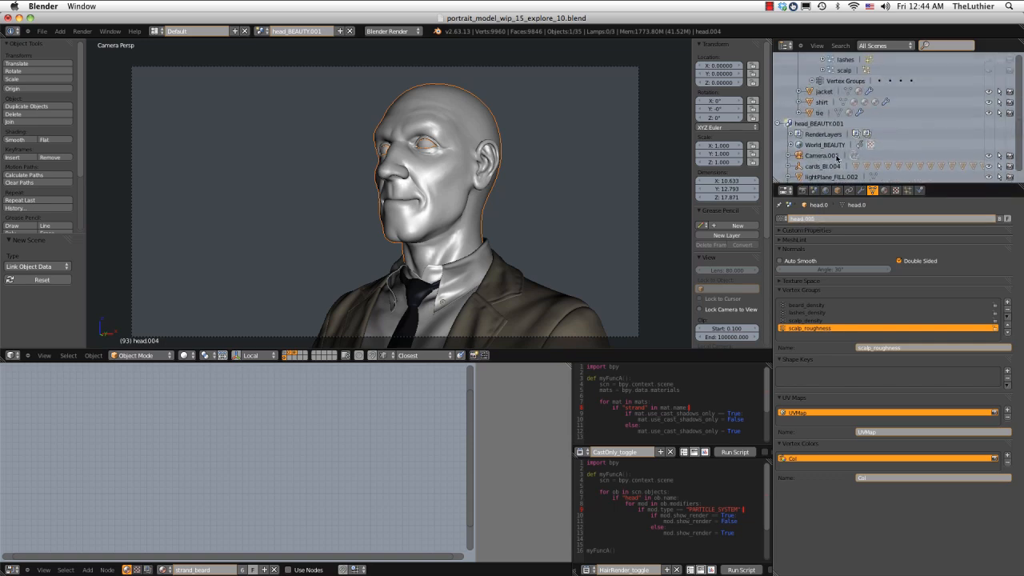
scroll(778, 120, "up", 5)
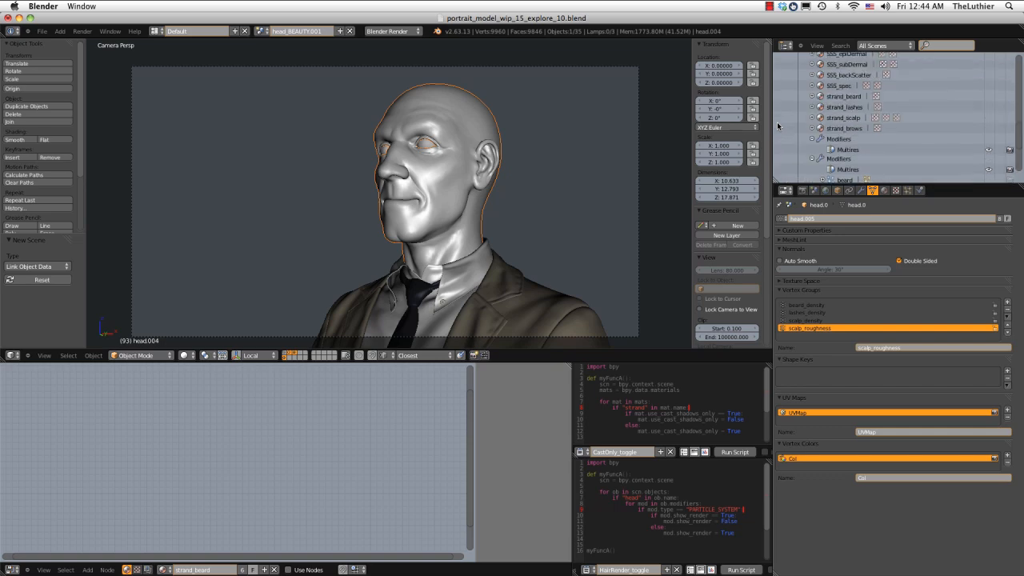
left_click(777, 101)
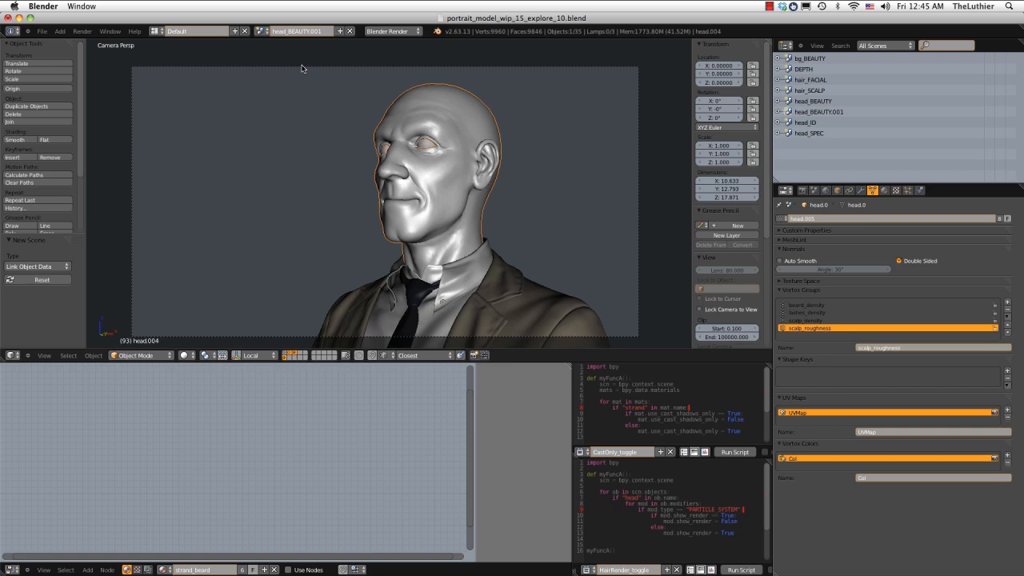
left_click(350, 31)
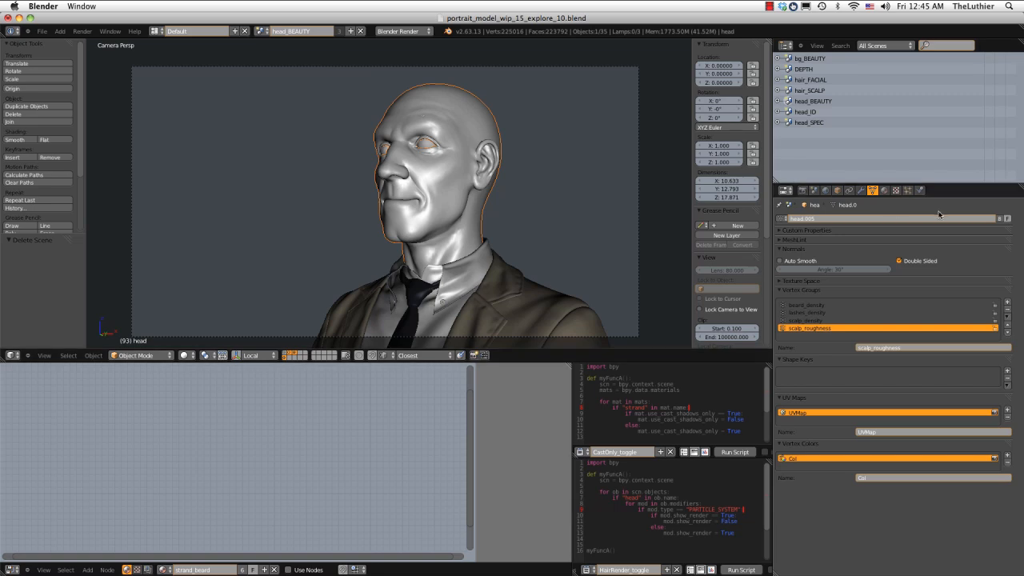
Look through the head's material slots in the head_BEAUTY scene, from the SSS layers to the strand materials
left_click(886, 192)
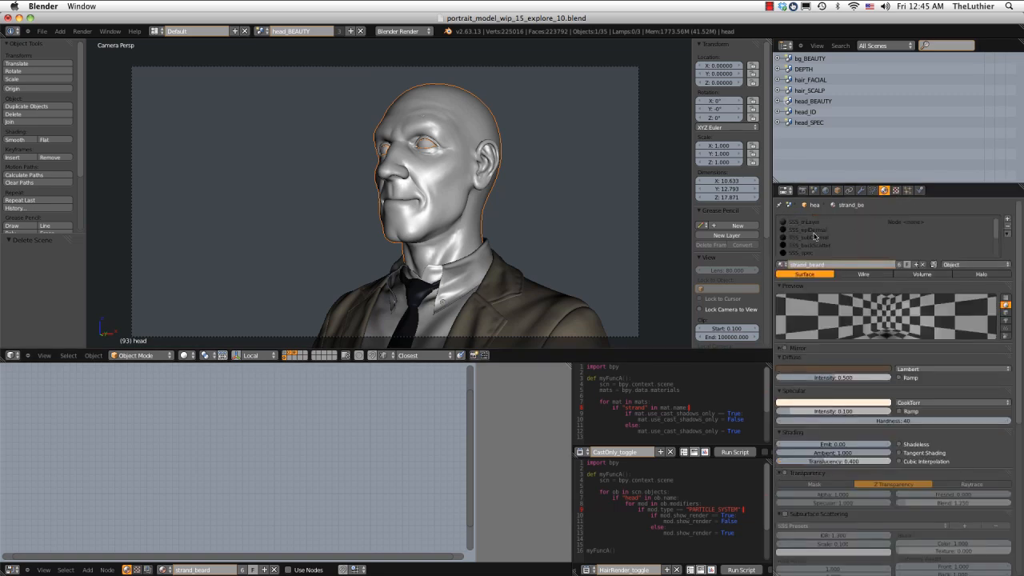
scroll(817, 236, "down", 4)
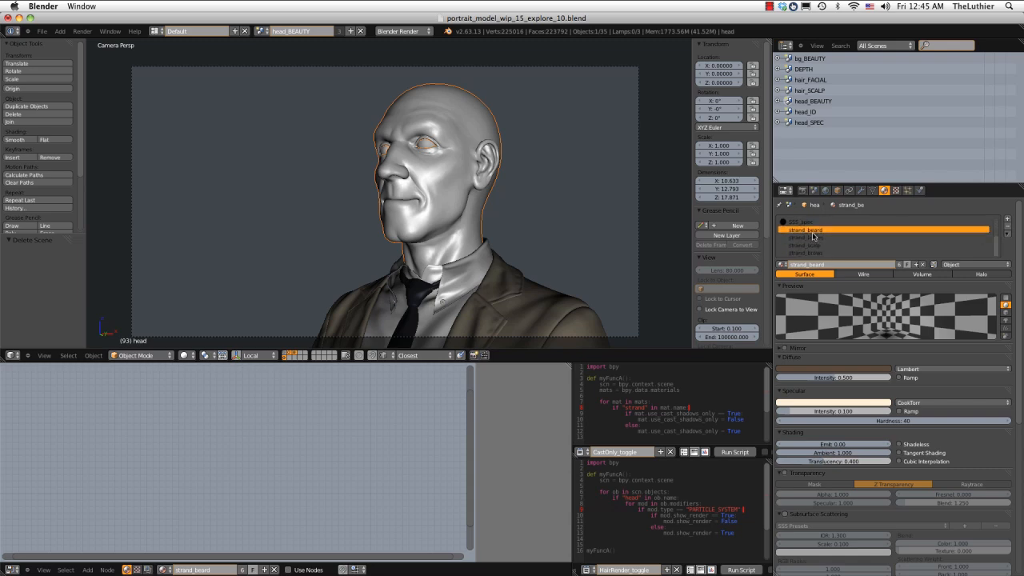
scroll(813, 236, "up", 4)
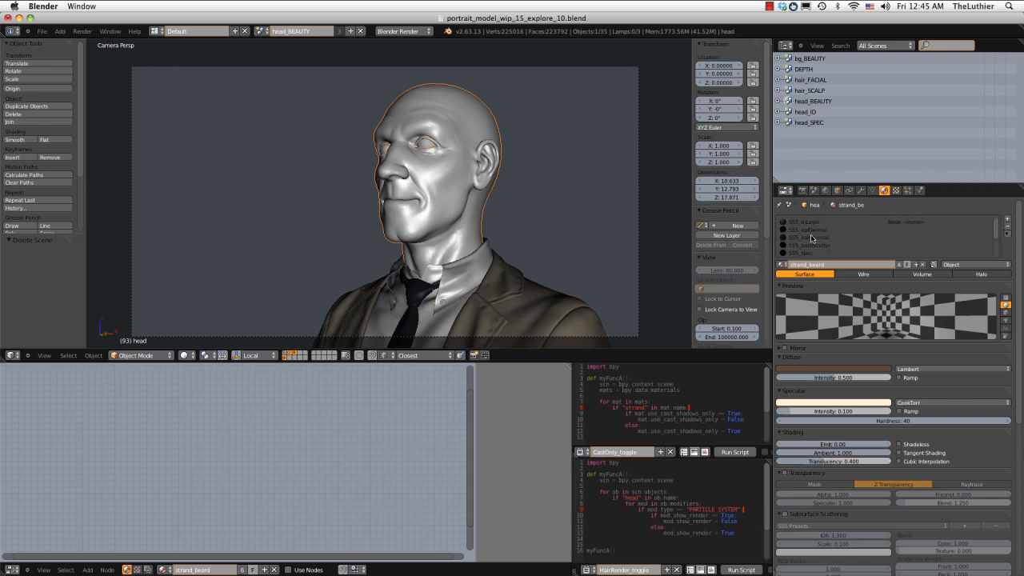
Switch to the DEPTH scene, select its head, and inspect whether its material is linked to the object or the data
left_click(804, 70)
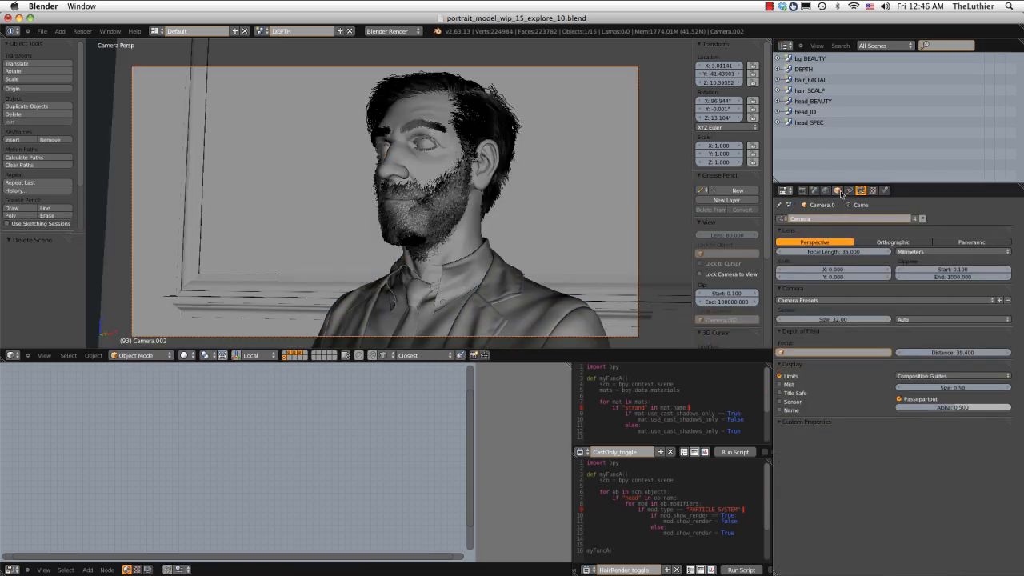
right_click(427, 116)
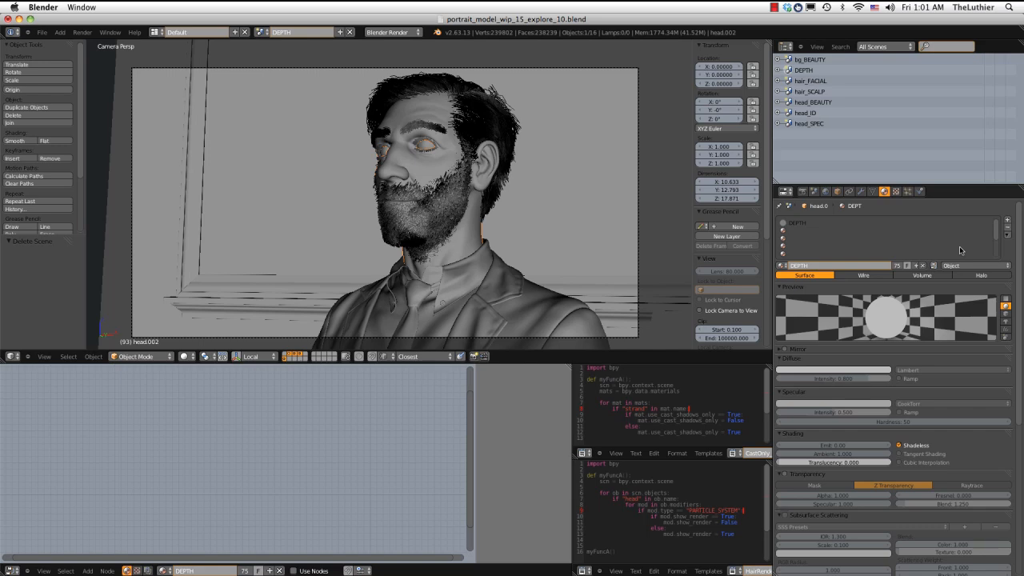
left_click(953, 265)
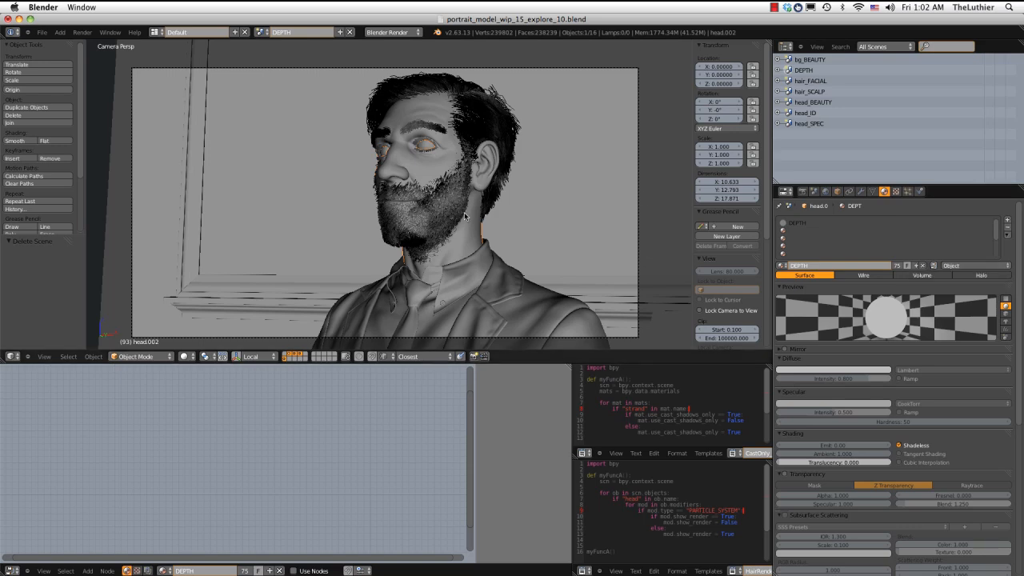
Review the Link Materials To options in the editing preferences, keep ObData, and close the preferences
key("ctrl+alt+u")
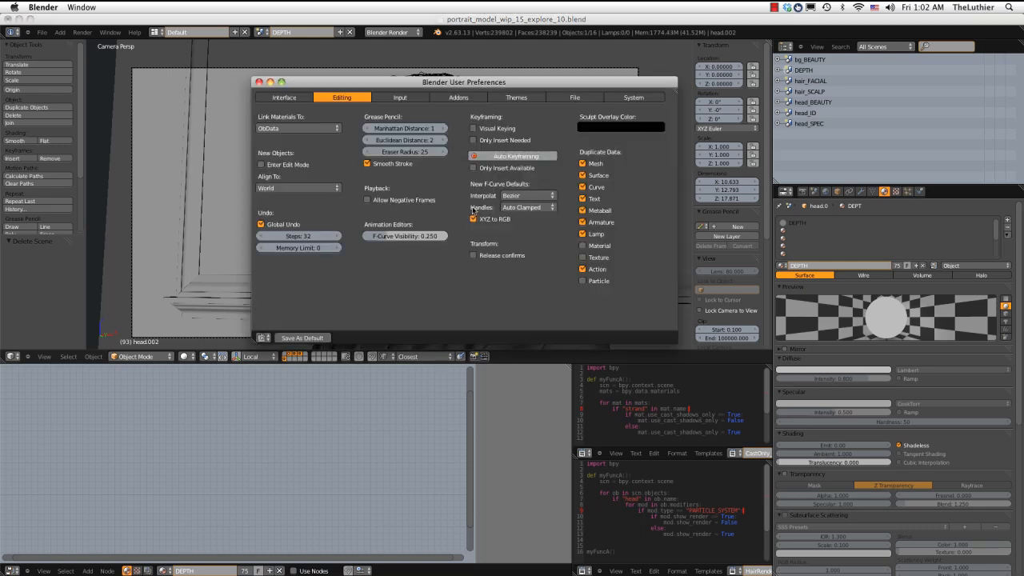
left_click(303, 125)
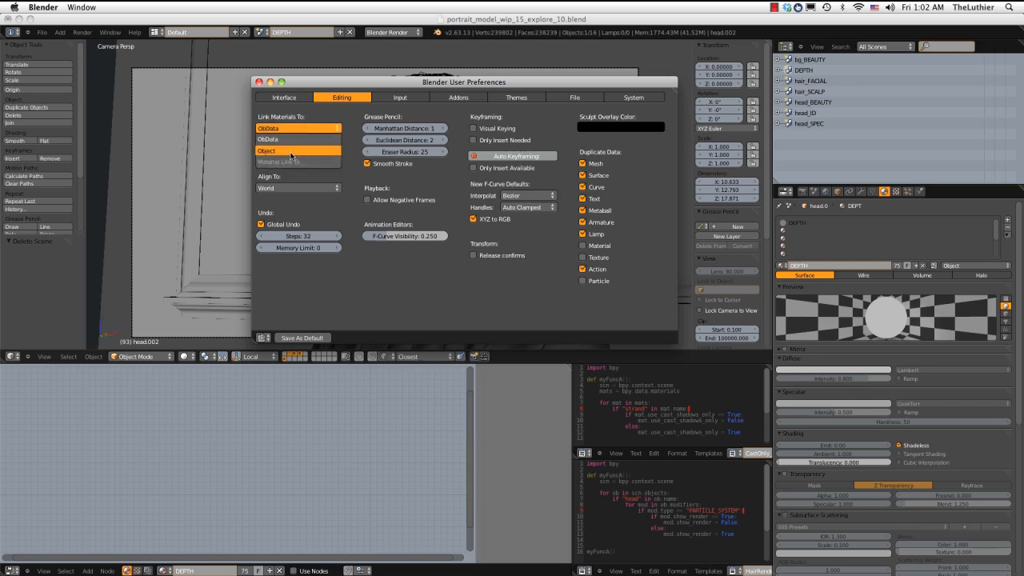
left_click(293, 140)
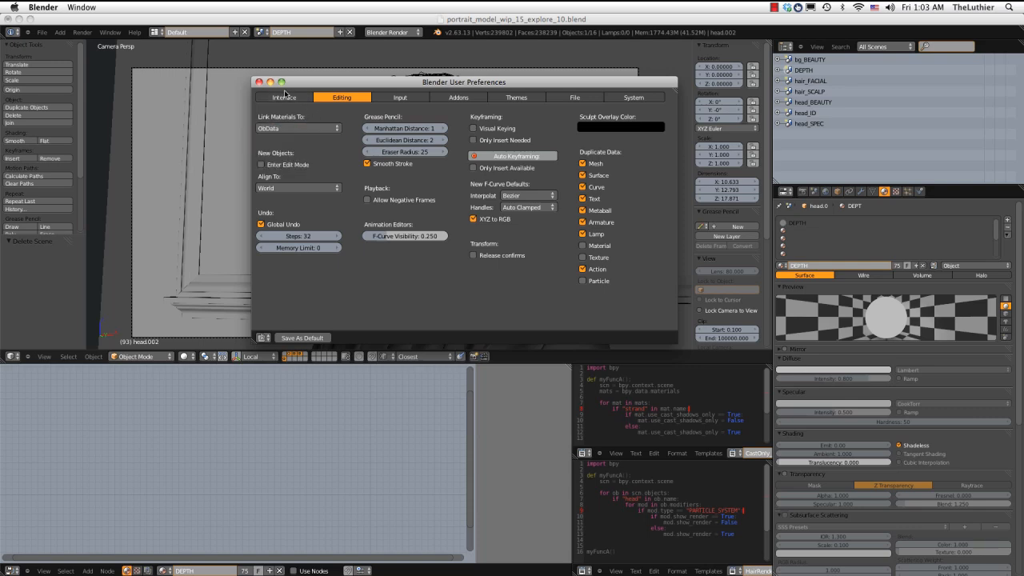
left_click(258, 82)
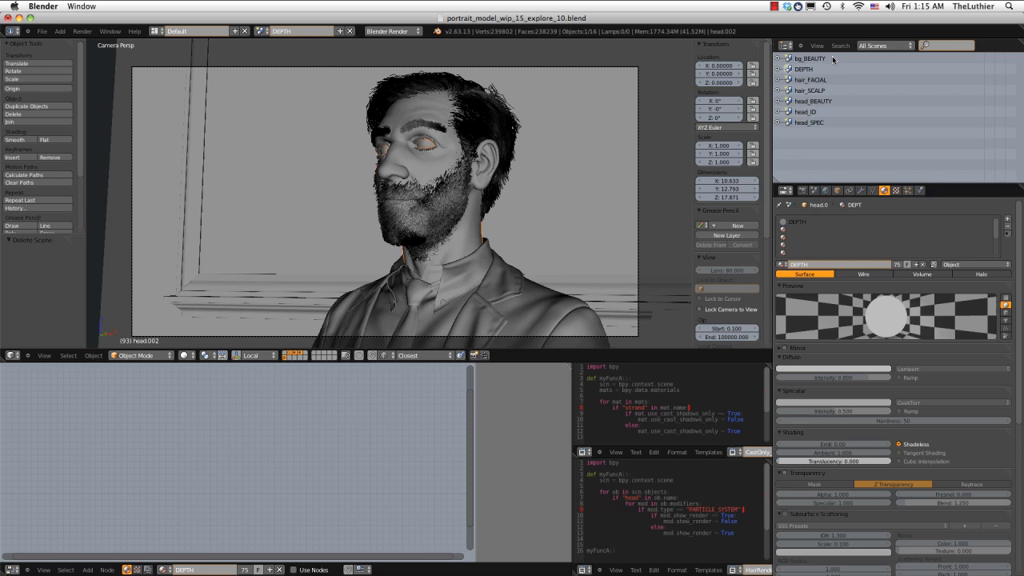
Switch to the bg_BEAUTY scene, select the head, and display its object settings to examine its ray visibility
left_click(807, 59)
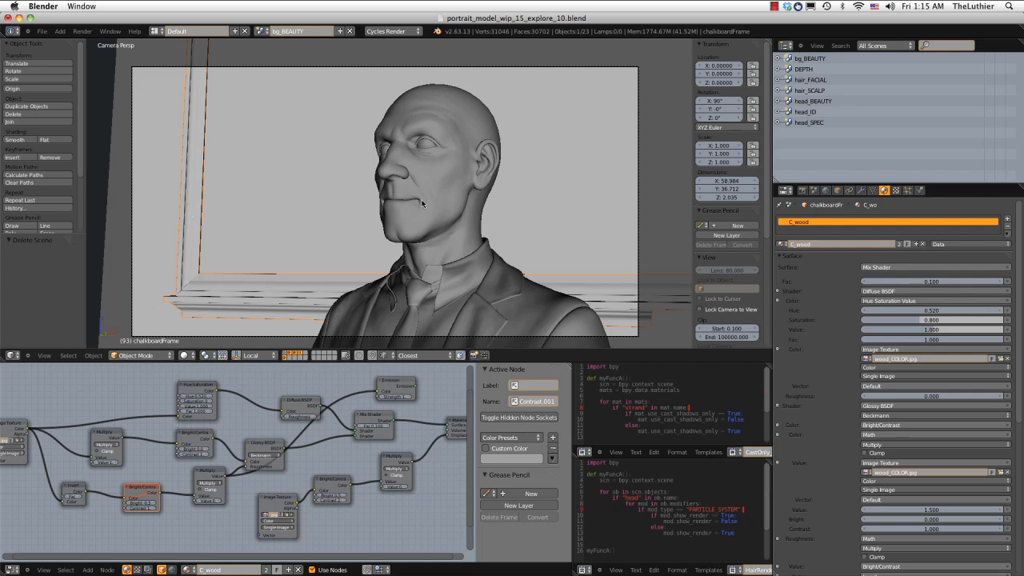
right_click(455, 123)
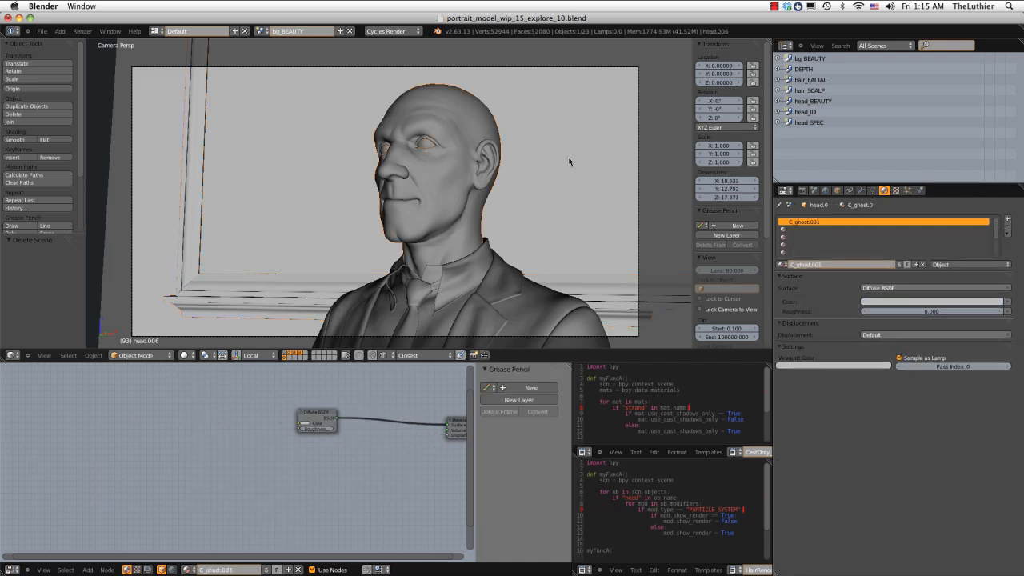
left_click(837, 190)
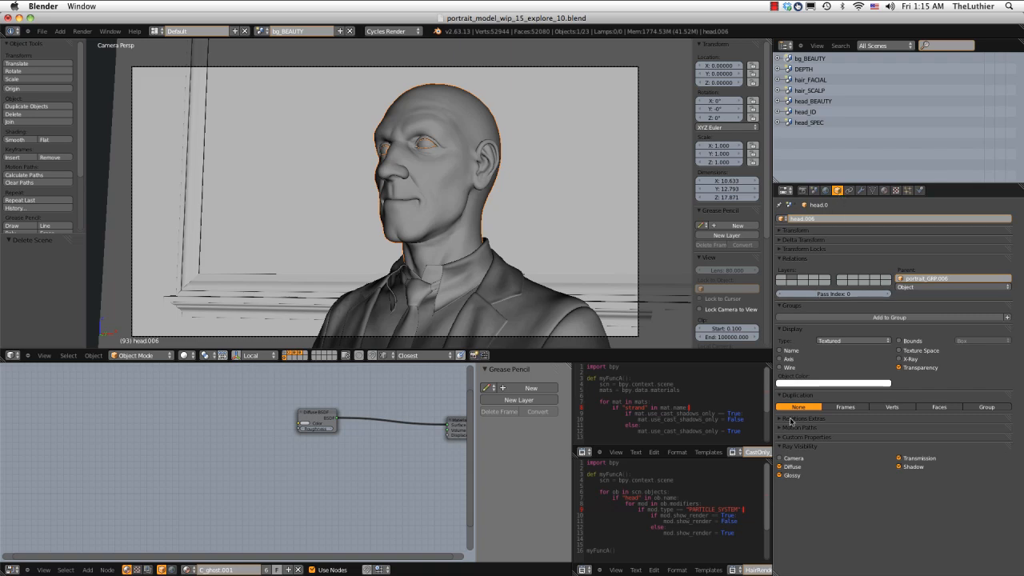
Point out the head's camera ray visibility in the bg_BEAUTY scene and preview the scene with Rendered viewport shading
left_click(780, 459)
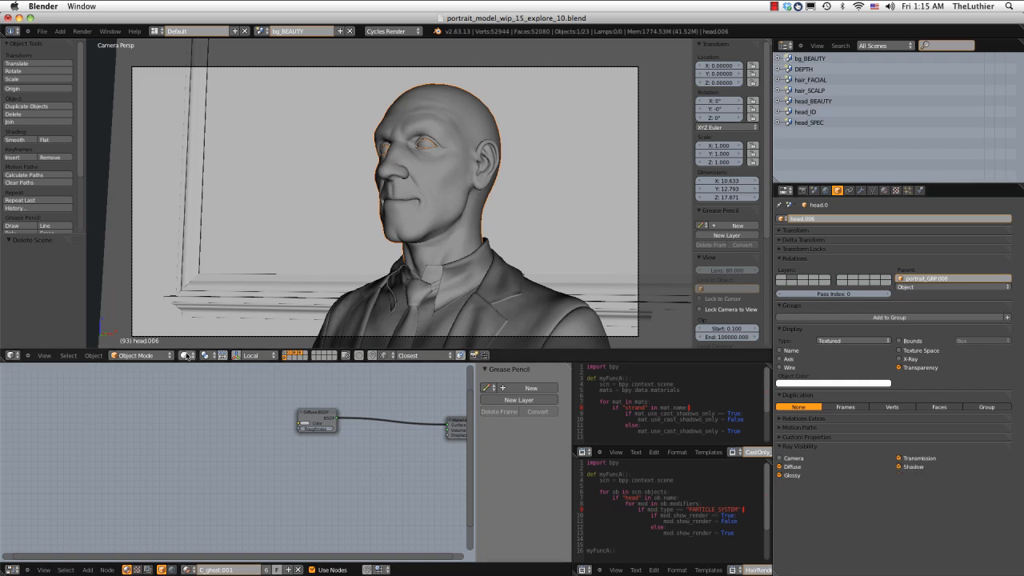
left_click(186, 355)
left_click(195, 286)
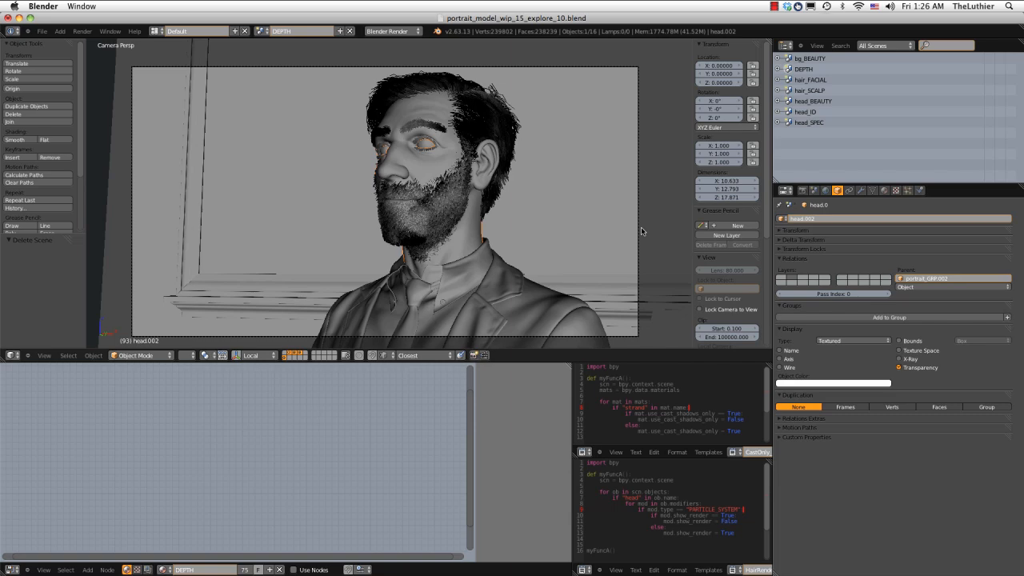
Review the head's shadeless DEPTH material in the DEPTH scene, and inspect the scene's render layer passes
left_click(884, 190)
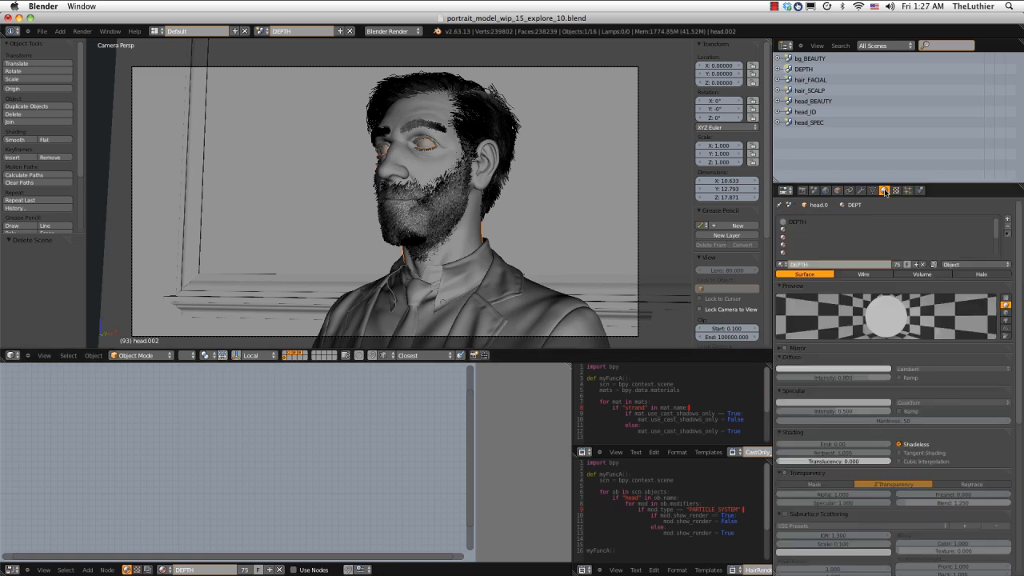
scroll(847, 412, "down", 2)
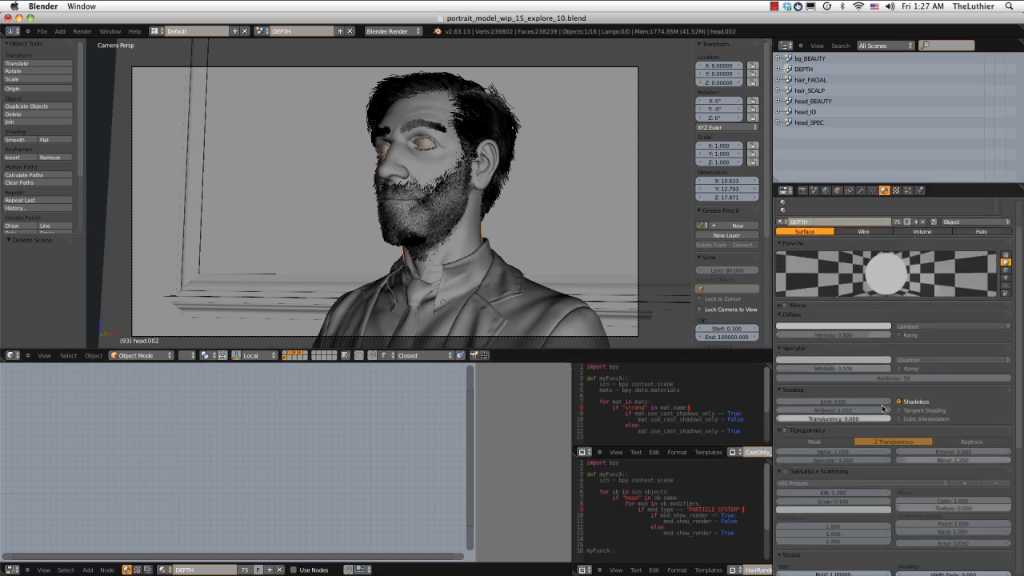
scroll(919, 406, "up", 2)
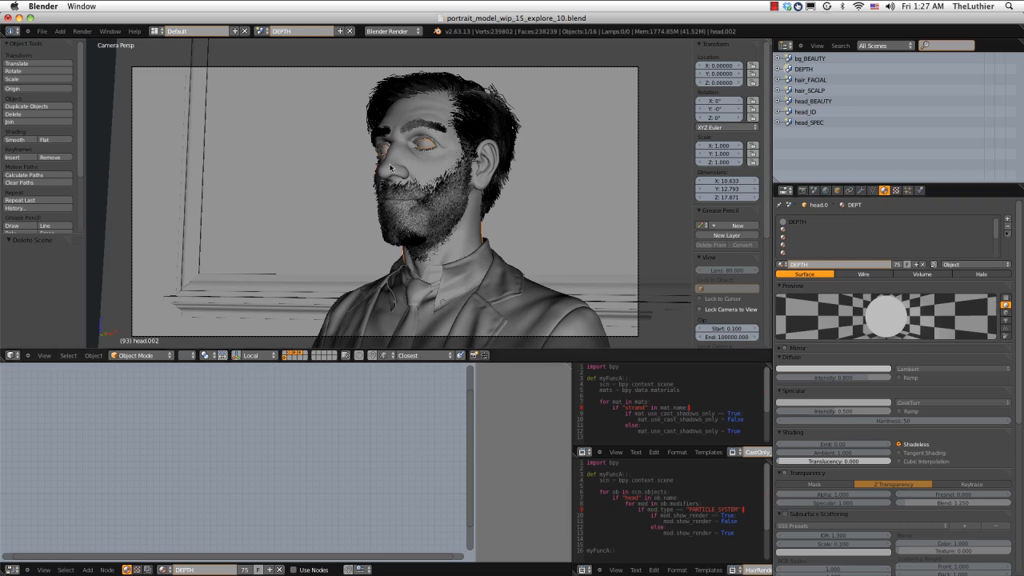
left_click(804, 191)
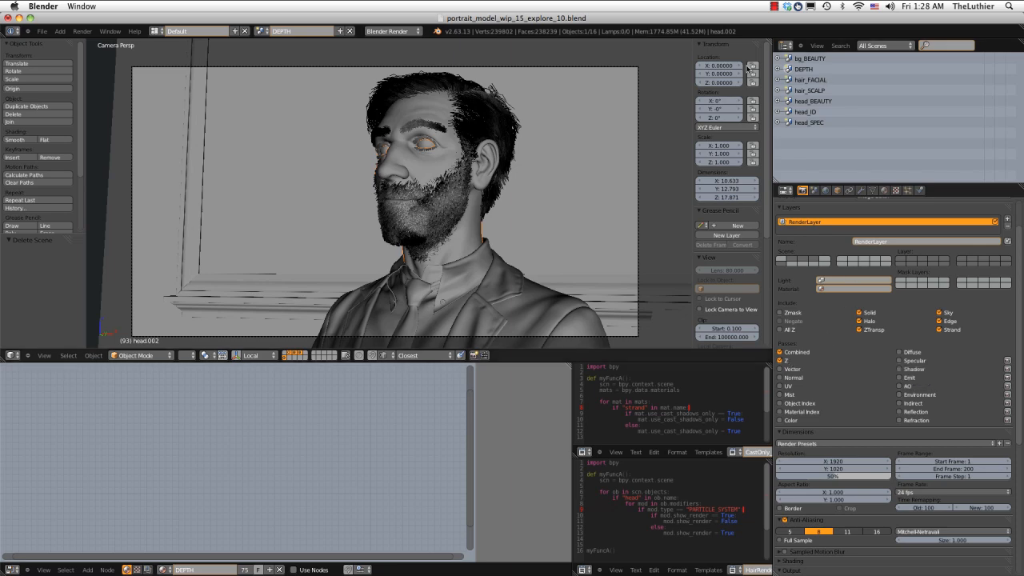
Look through the DEPTH scene's hierarchy to the head's hair modifiers, and review the scalp particle system's render and children settings
left_click(778, 69)
scroll(856, 120, "down", 10)
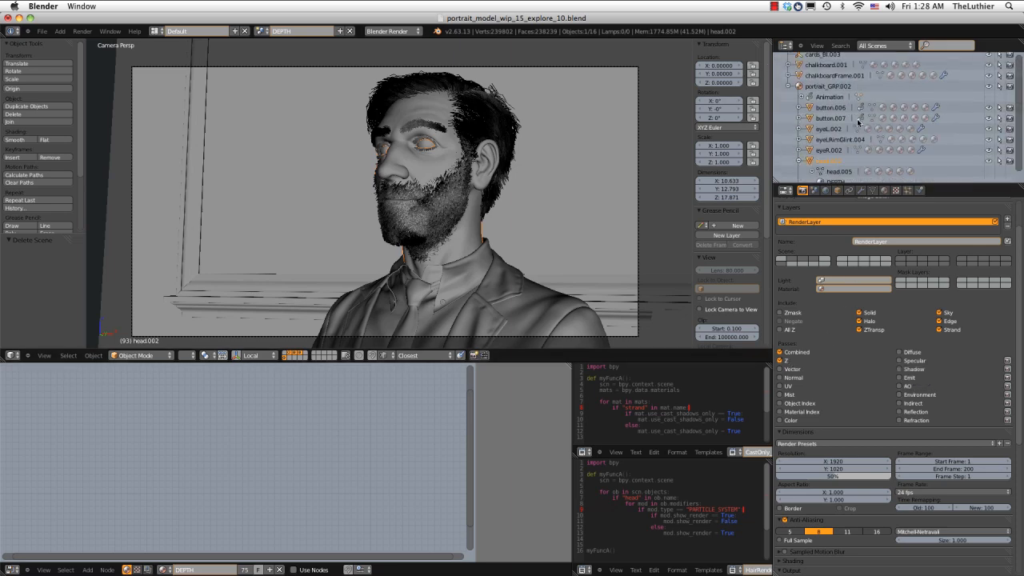
scroll(844, 120, "down", 3)
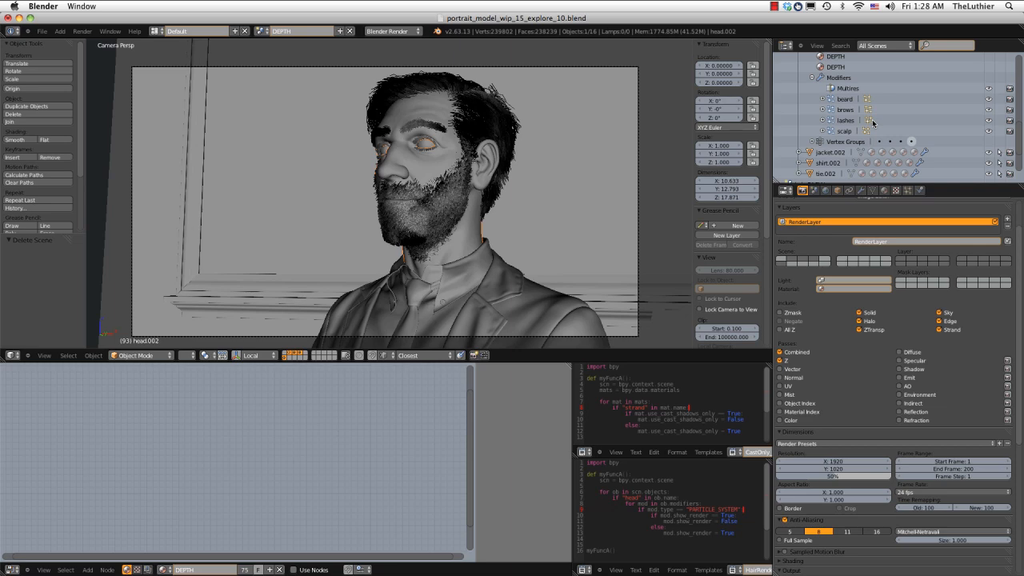
left_click(908, 191)
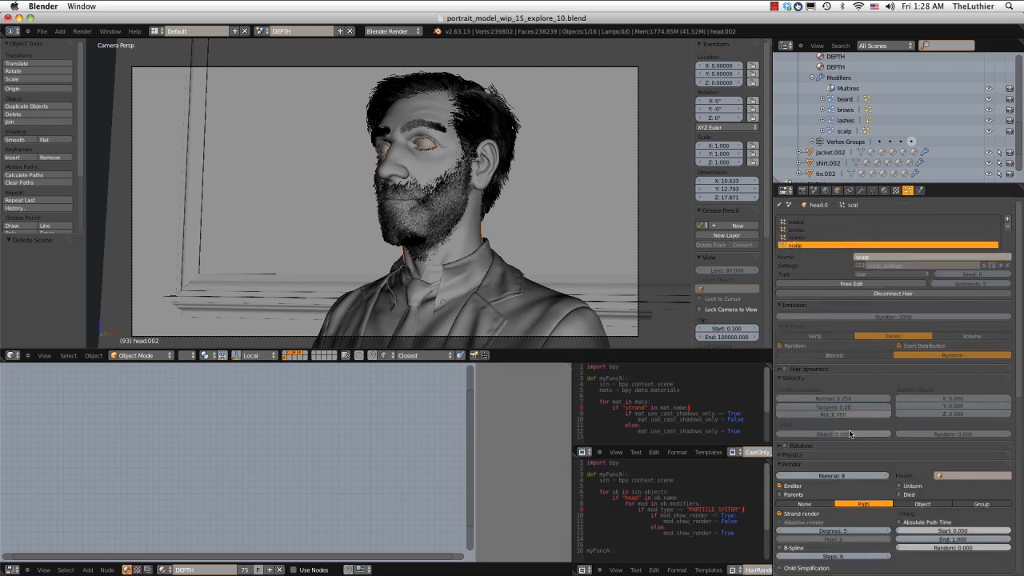
scroll(850, 434, "down", 2)
scroll(832, 377, "up", 2)
scroll(836, 392, "down", 6)
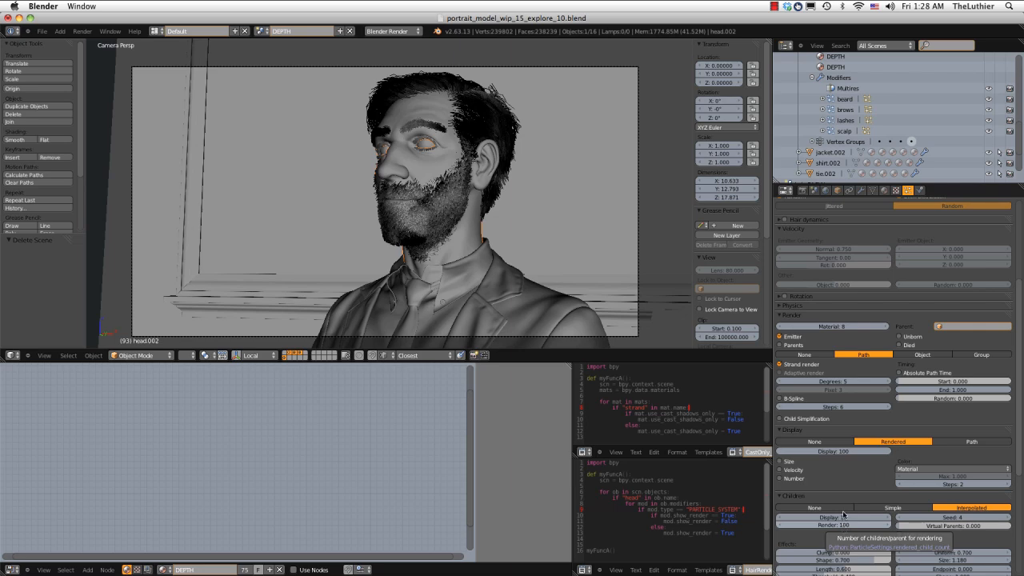
Select the DEPTH scene's camera and enable its Limits display to see the focus point from outside the camera view
right_click(636, 71)
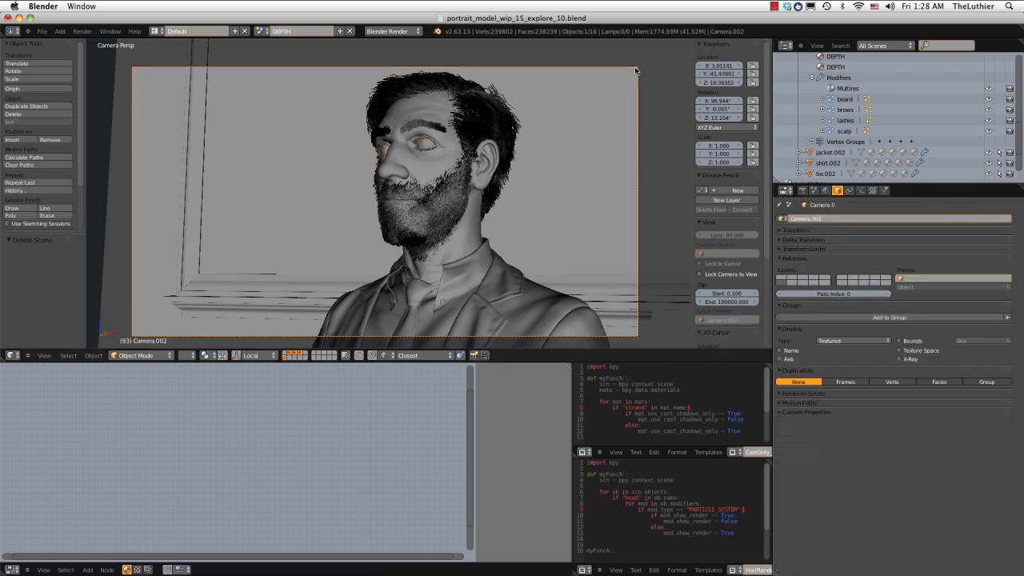
left_click(862, 191)
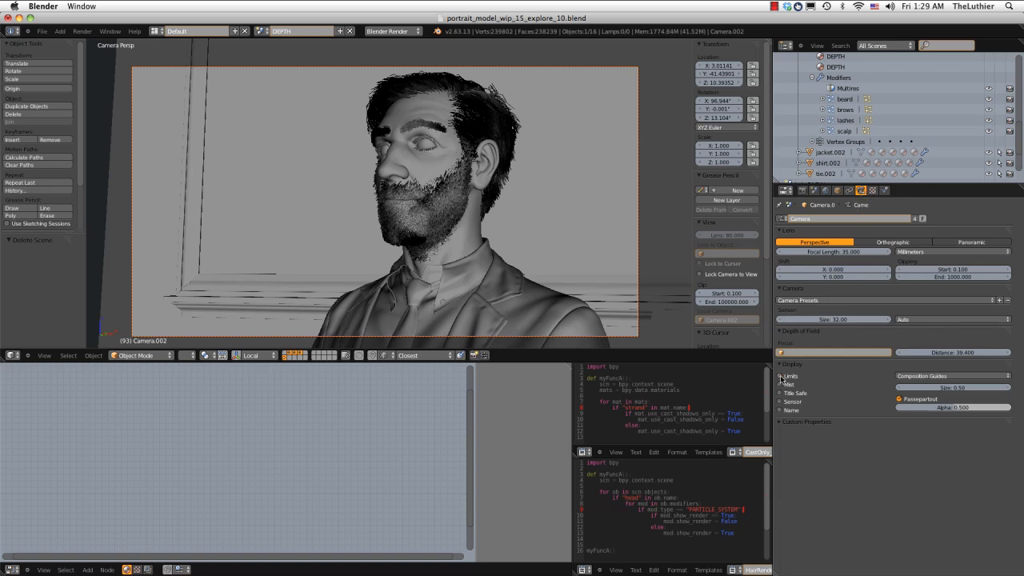
middle_click_drag(484, 200, 560, 140)
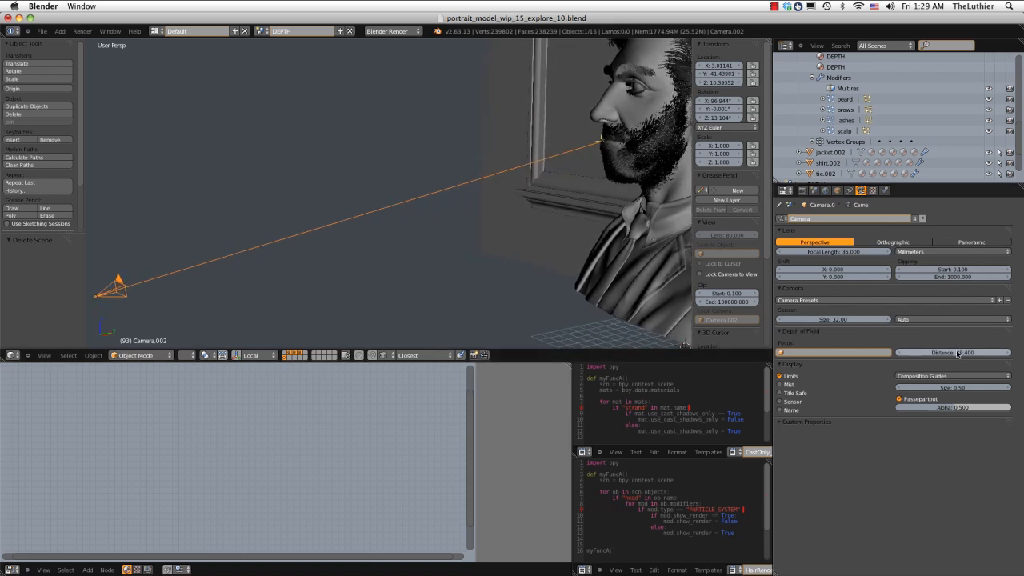
Try a depth of field distance of 40.020 for the camera, undo the change, and return to the camera view
mouse_move(959, 357)
left_mouse_down()
mouse_move(935, 356)
mouse_move(971, 351)
left_mouse_up()
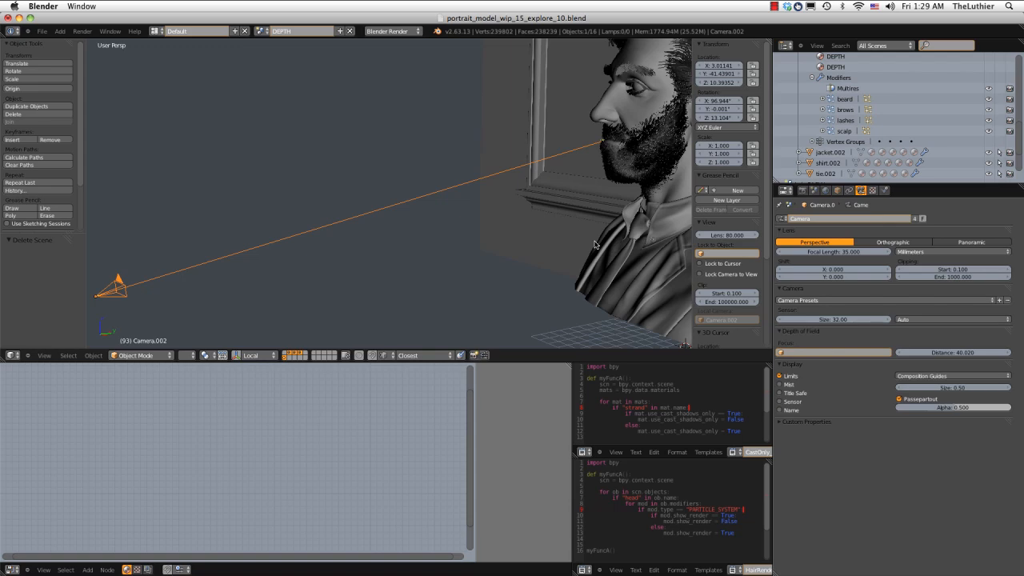
key("ctrl+z")
middle_click_drag(554, 204, 585, 201)
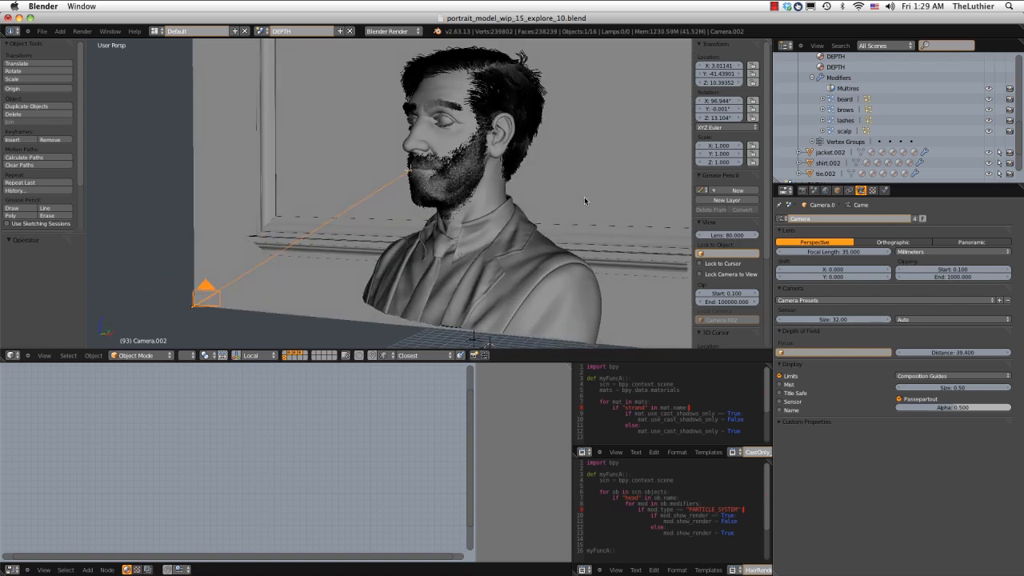
key("KP_0")
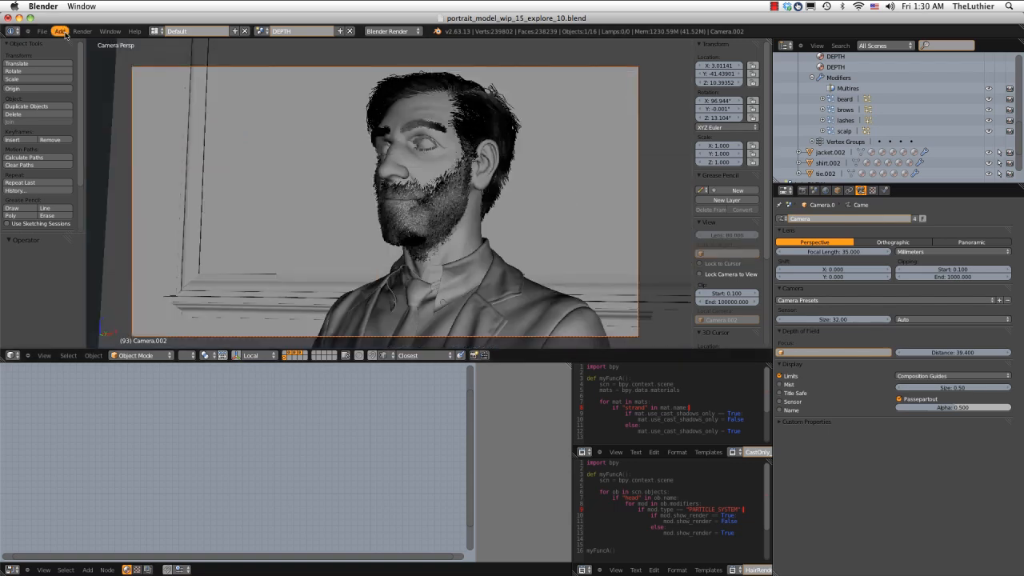
Show the DEPTH scene's render result and display its Z buffer to examine the depth information around the head and background
left_click(83, 31)
left_click(108, 98)
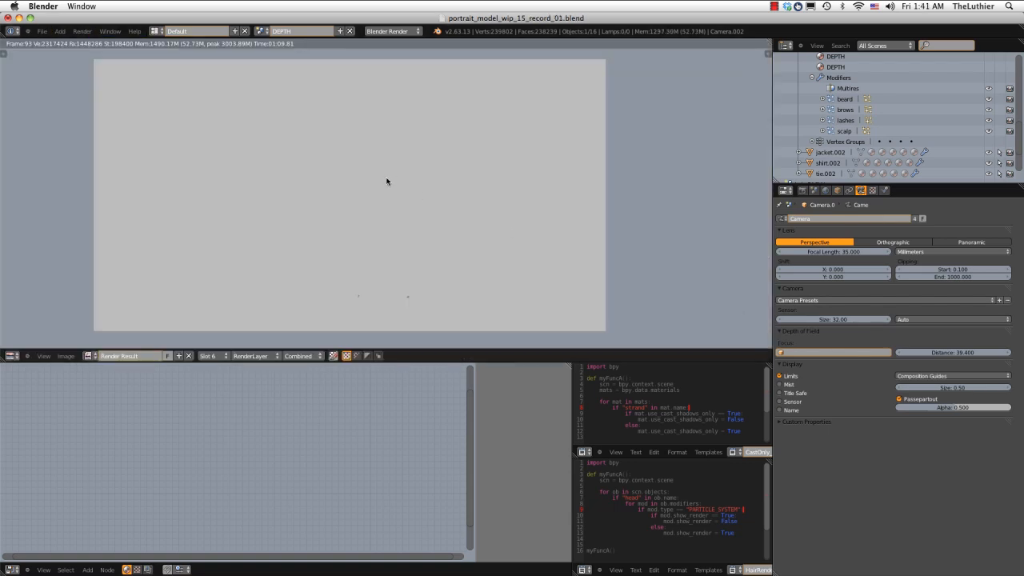
left_click(379, 356)
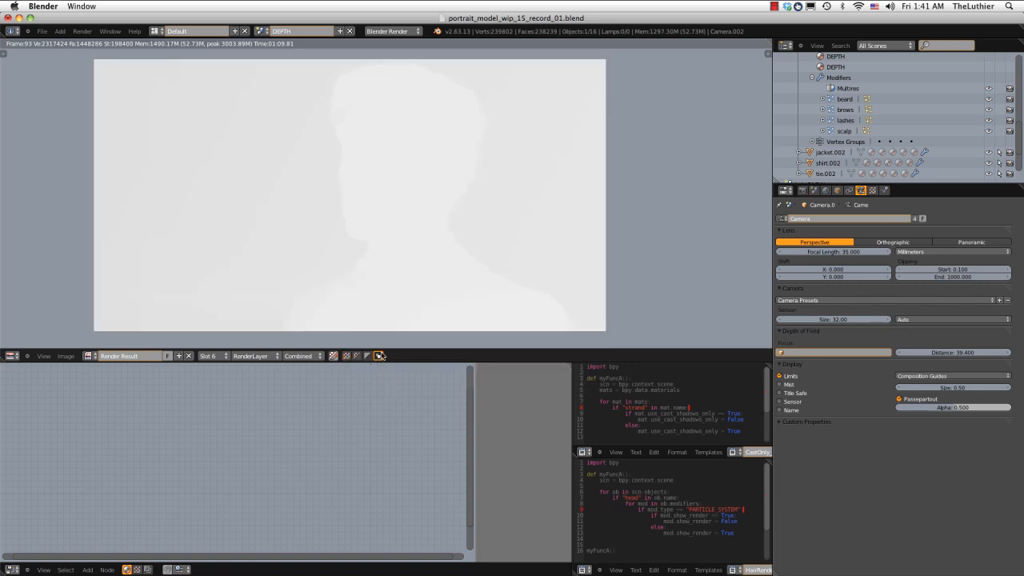
scroll(444, 180, "up", 3)
scroll(435, 218, "down", 1)
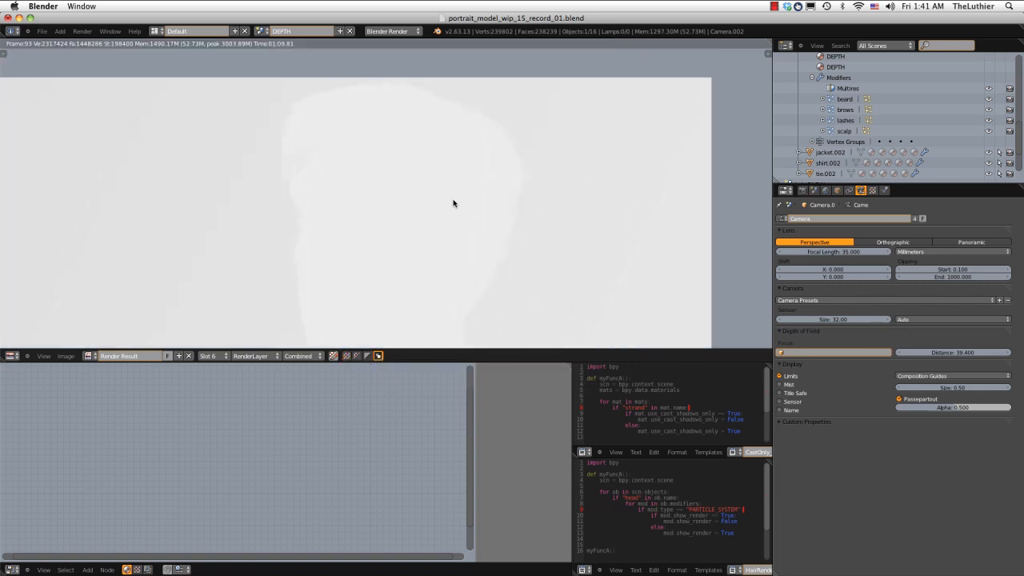
scroll(358, 194, "down", 1)
middle_click_drag(393, 221, 448, 200)
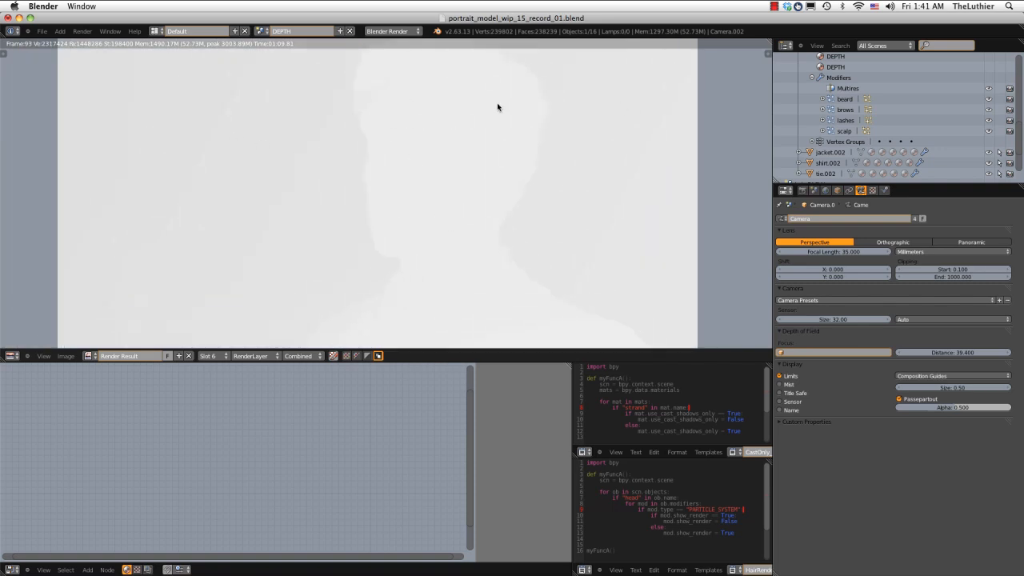
scroll(497, 108, "down", 2)
mouse_move(498, 105)
middle_mouse_down()
mouse_move(485, 96)
mouse_move(485, 105)
middle_mouse_up()
scroll(495, 112, "up", 1)
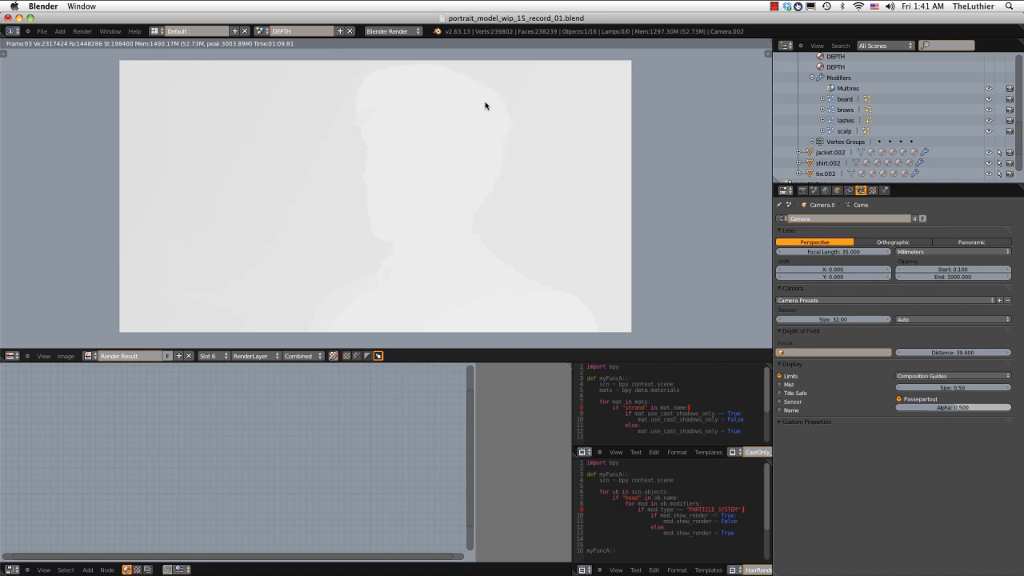
Collapse the DEPTH scene's hierarchy in the outliner
scroll(944, 103, "up", 5)
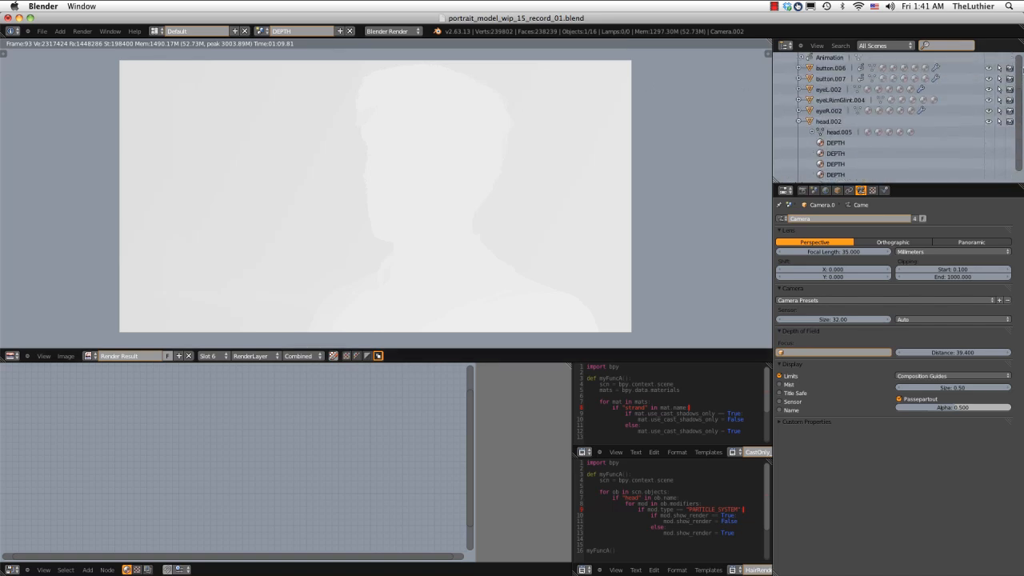
scroll(856, 90, "up", 2)
scroll(855, 98, "up", 2)
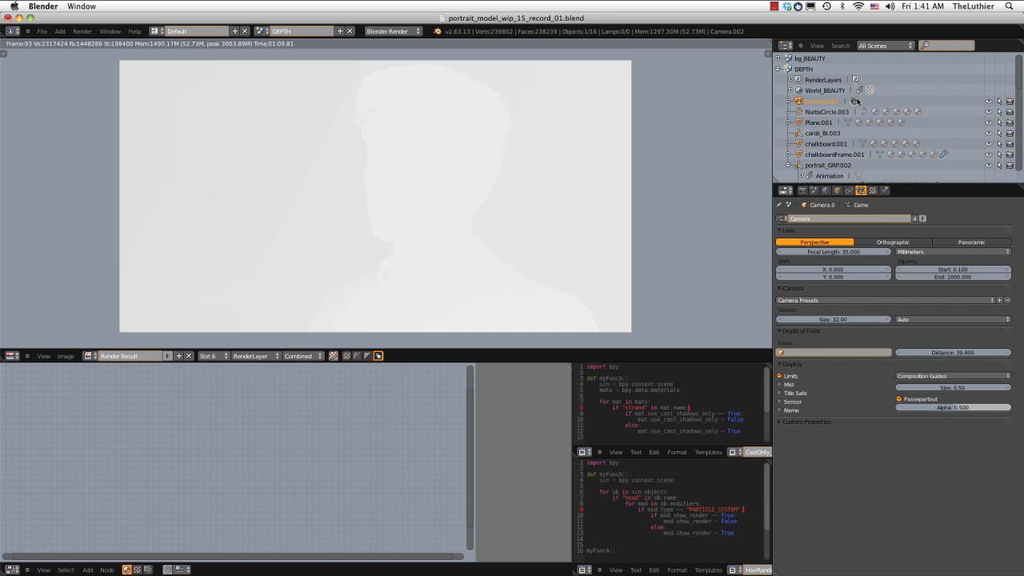
left_click(778, 69)
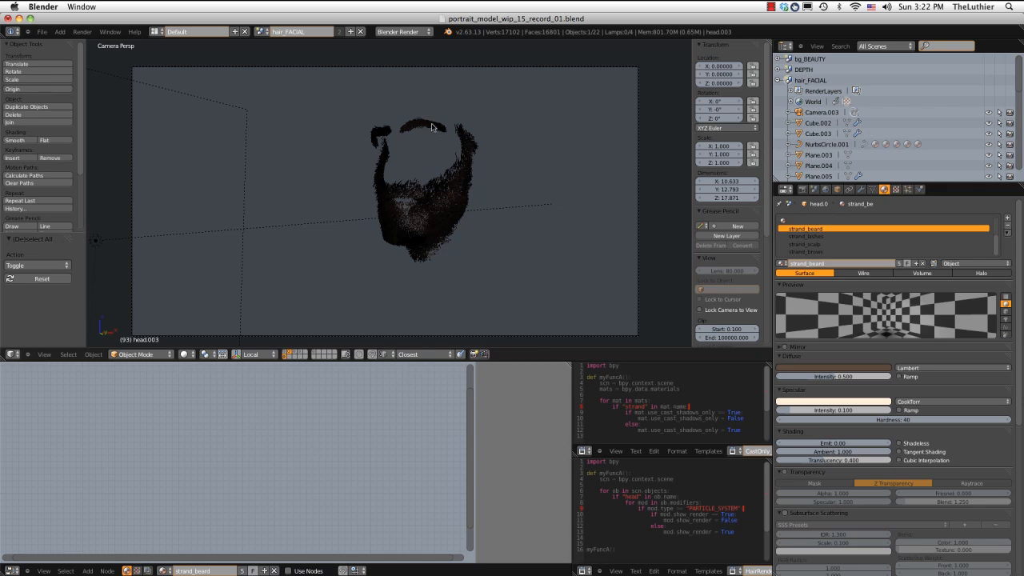
Display the hair_FACIAL scene in wireframe to reveal the head mesh, and look through the head's material slots
key("z")
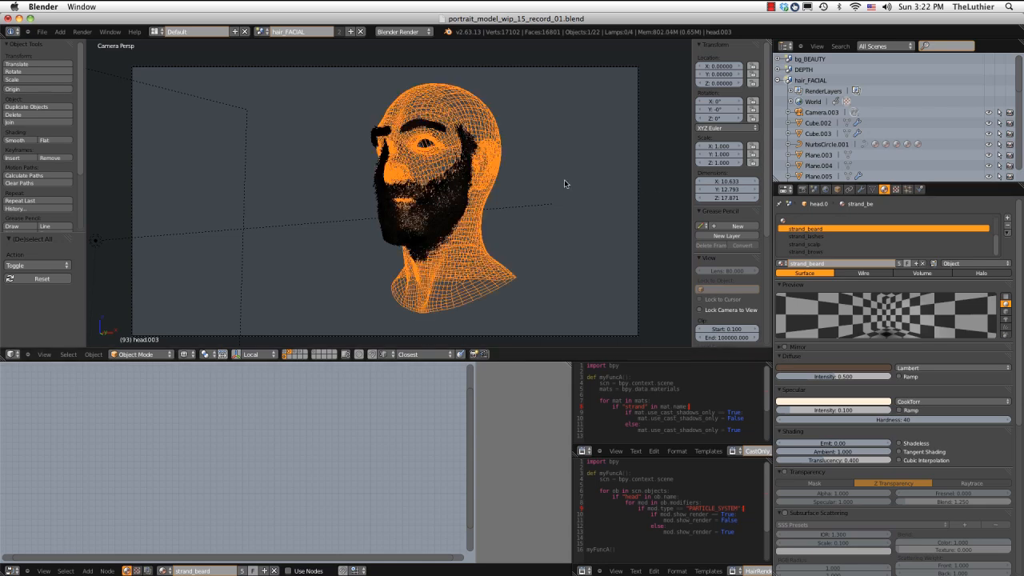
key("z")
key("z")
scroll(802, 224, "down", 3)
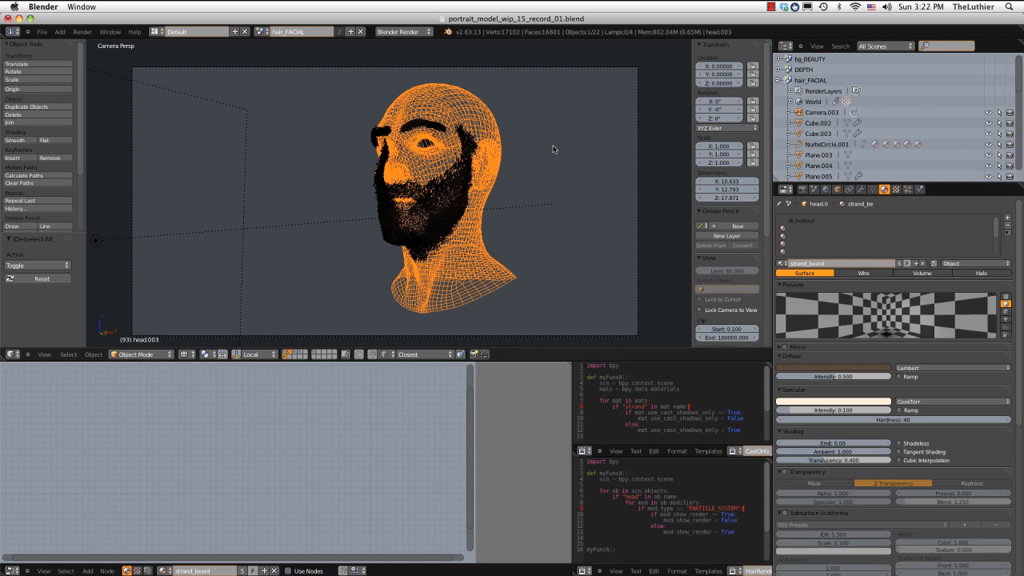
scroll(813, 233, "up", 3)
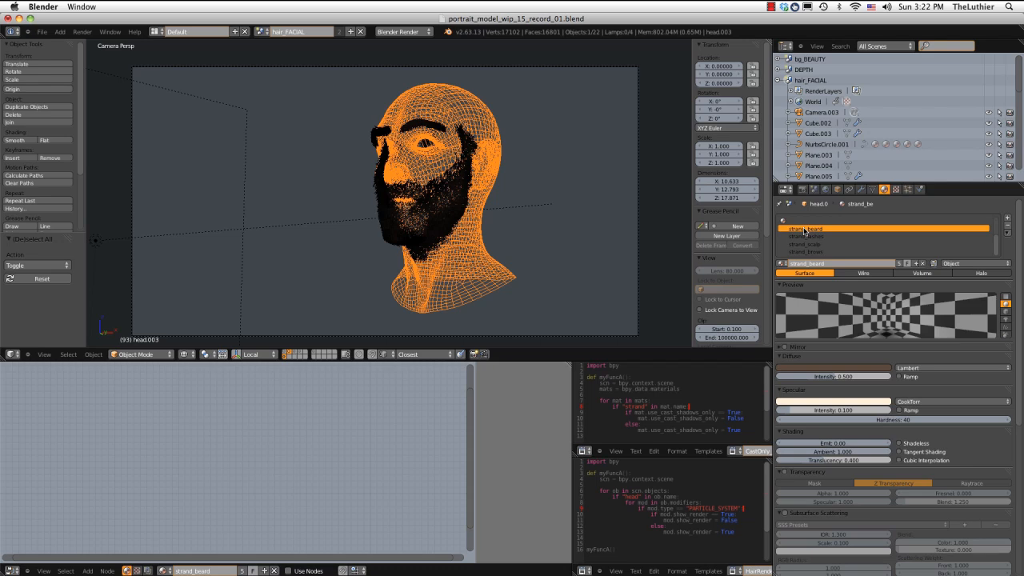
Select the head's strand_brows material and review its diffuse, specular, strand and shadow settings
left_click(854, 251)
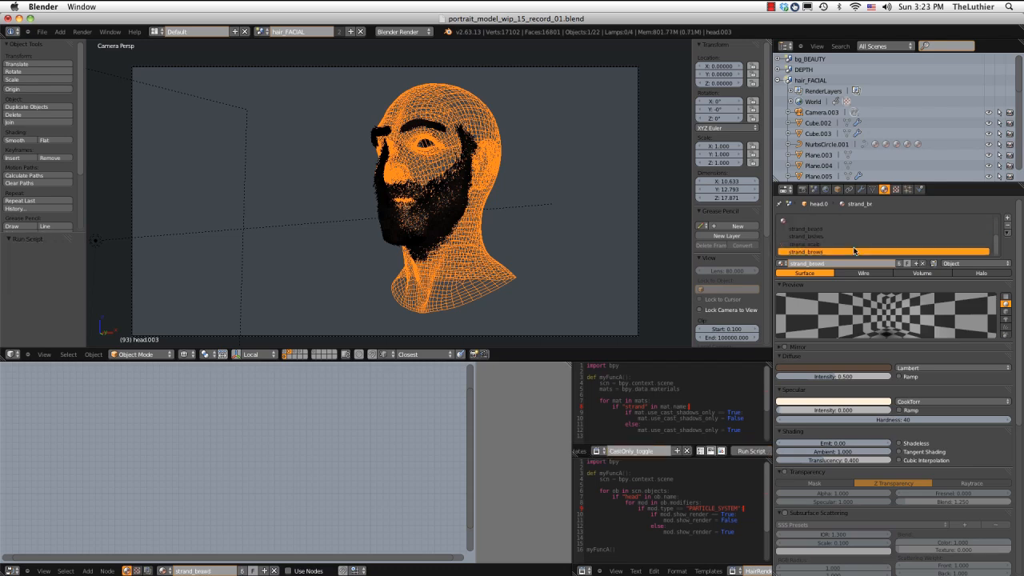
scroll(853, 275, "down", 8)
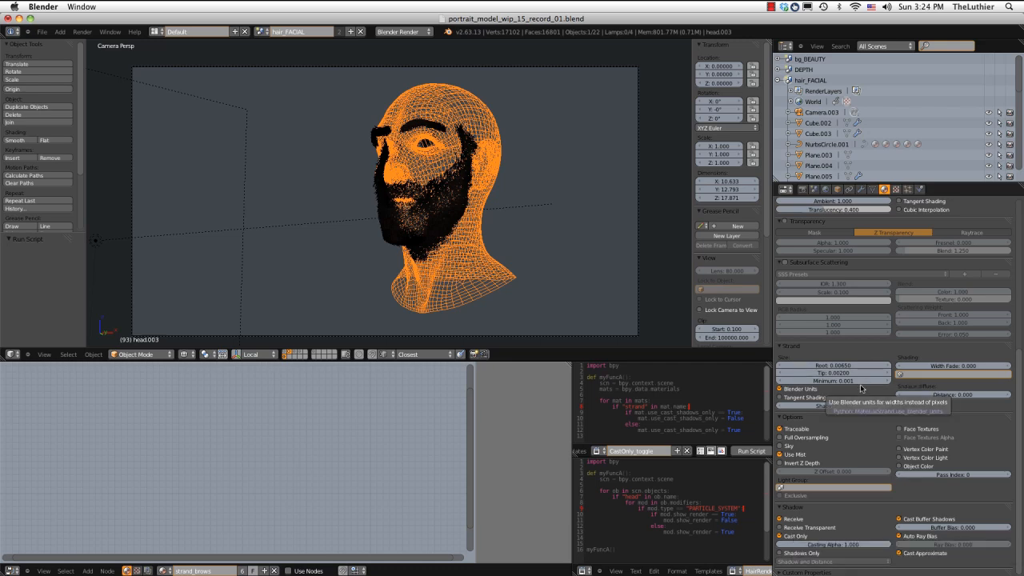
scroll(861, 388, "up", 8)
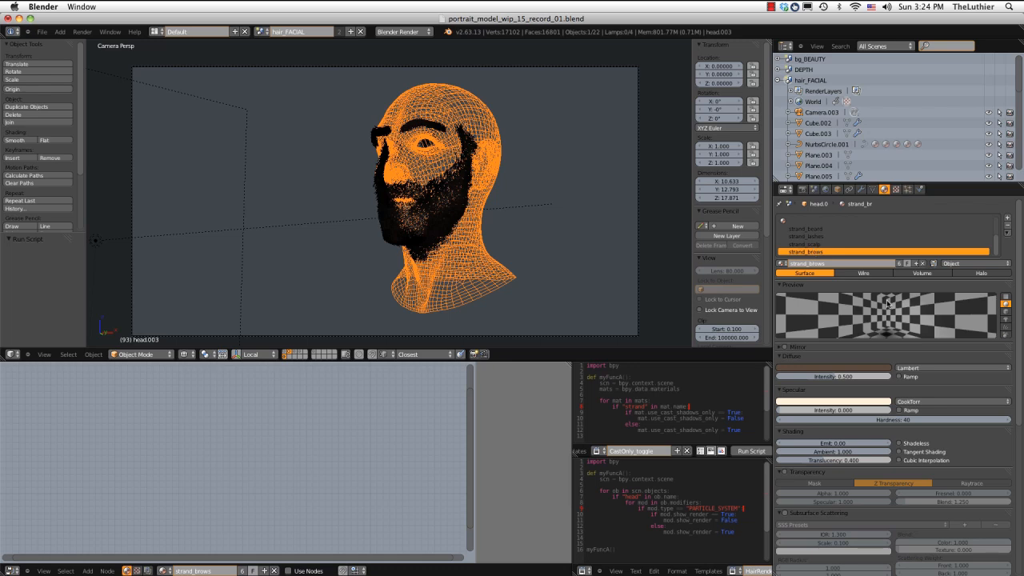
scroll(887, 304, "down", 8)
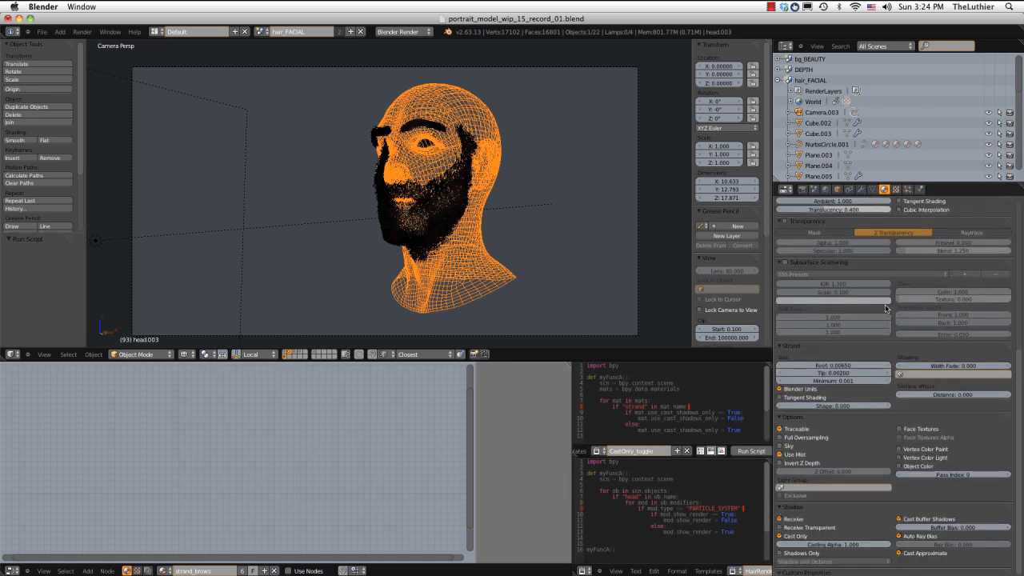
Run the CastOnly_toggle script repeatedly to switch Cast Only on the strand materials, check the strand_brows preview, and leave the camera view
left_click(752, 451)
left_click(750, 450)
scroll(816, 520, "up", 8)
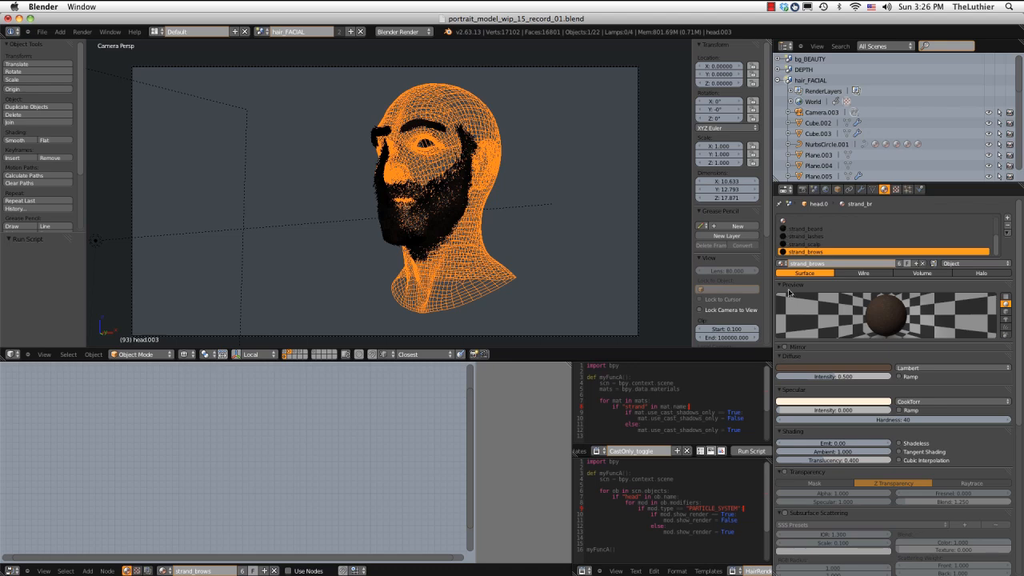
left_click(751, 451)
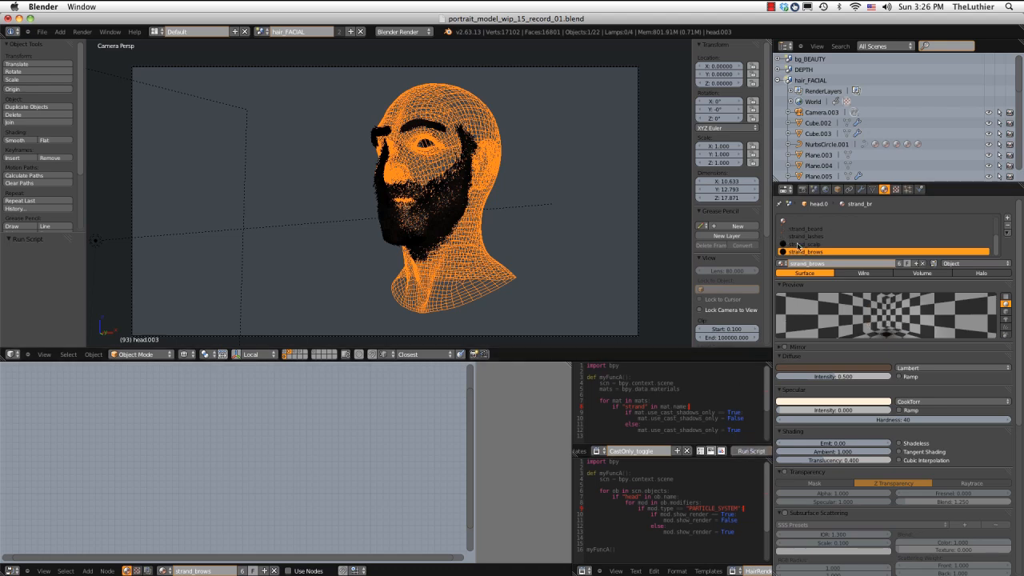
left_click(753, 451)
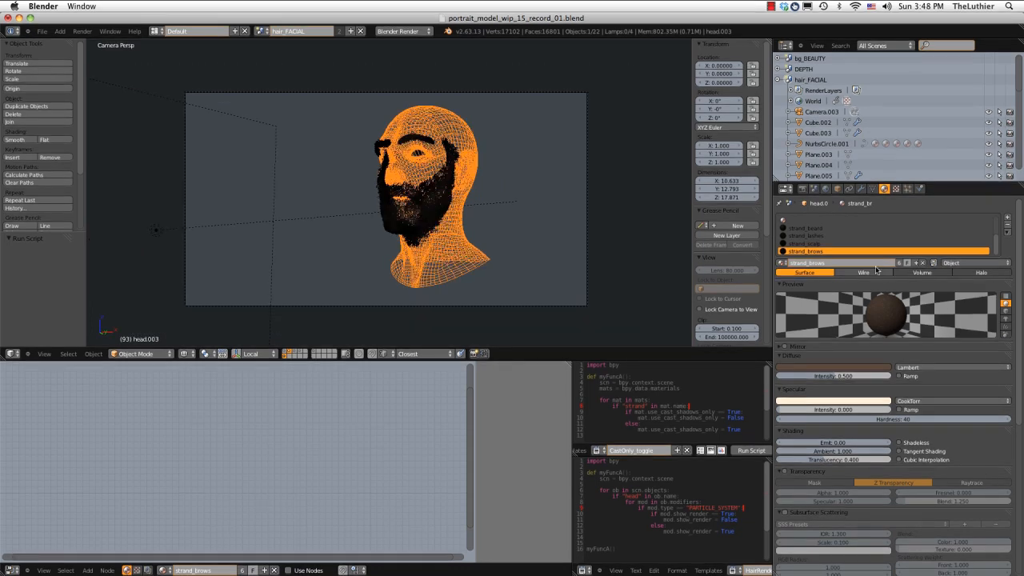
key("KP_0")
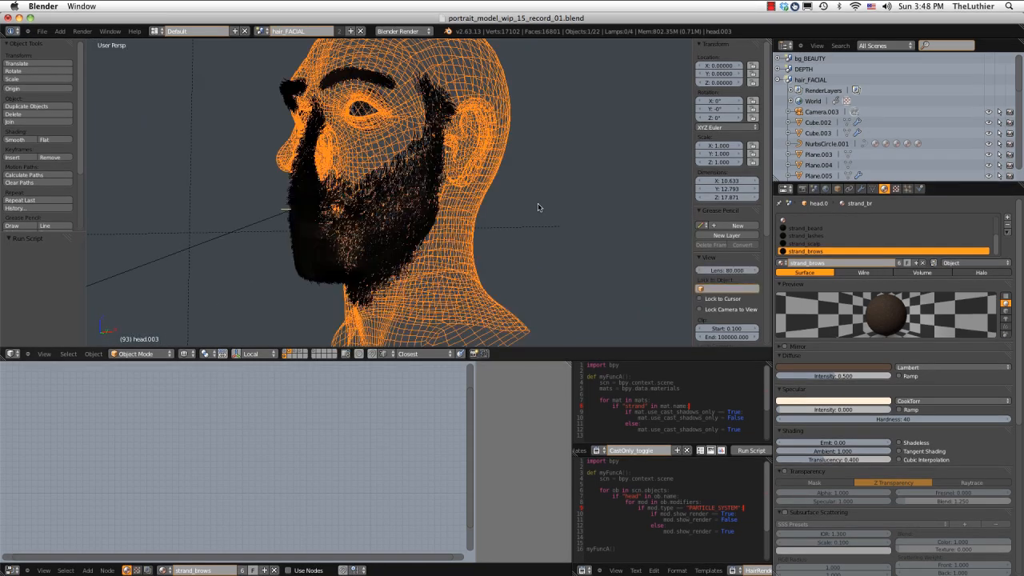
Select the six overhead window cards above the head in the hair_FACIAL scene
scroll(537, 203, "down", 8)
middle_click_drag(484, 113, 277, 155)
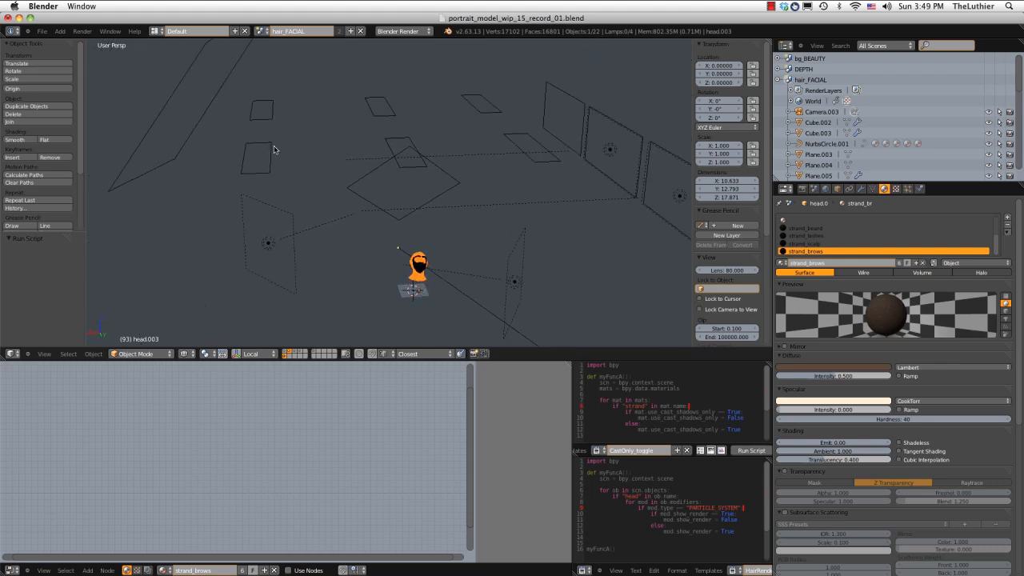
right_click(274, 150)
right_click(391, 143, "shift")
right_click(502, 124, "shift")
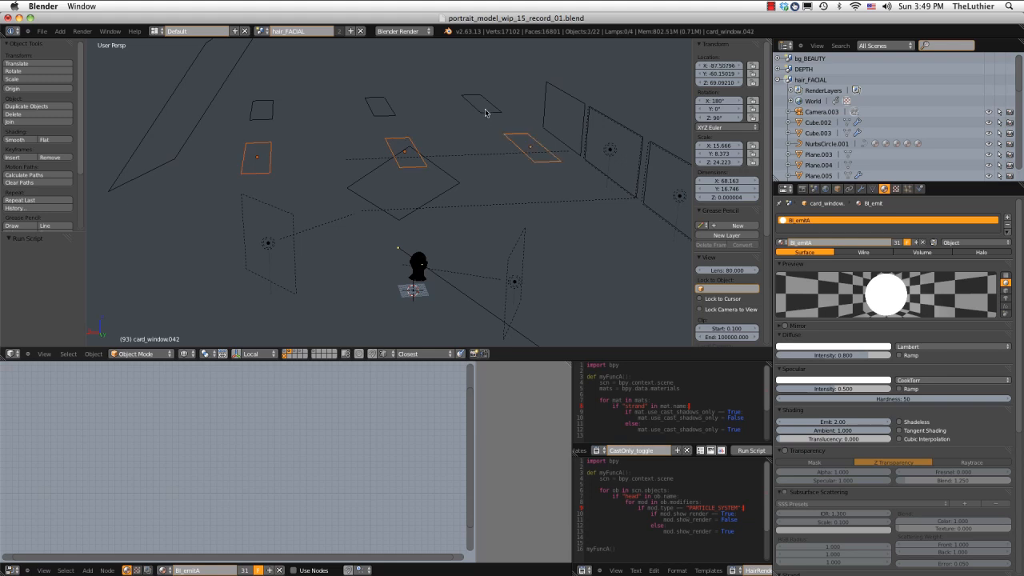
right_click(485, 112, "shift")
right_click(386, 105, "shift")
right_click(273, 109, "shift")
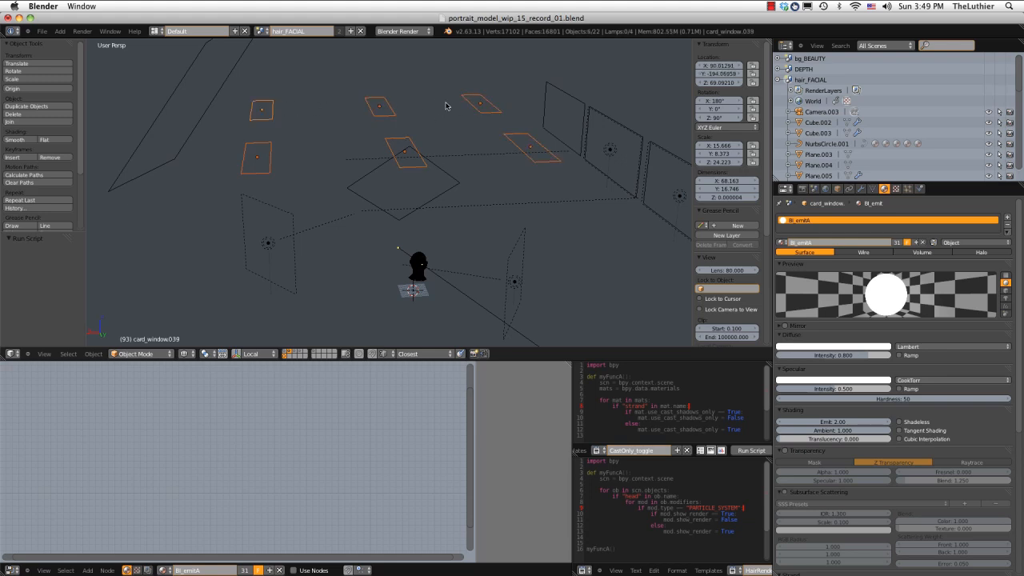
Select the three upright window cards beside the head instead of the overhead ones
middle_click_drag(469, 155, 448, 130)
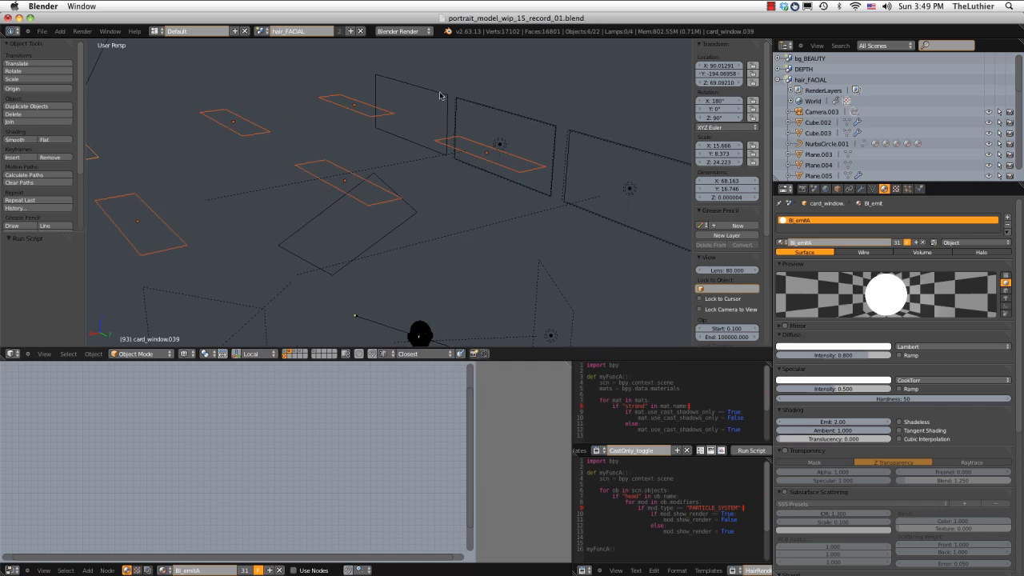
right_click(441, 92)
middle_click_drag(569, 108, 463, 167)
right_click(527, 139, "shift")
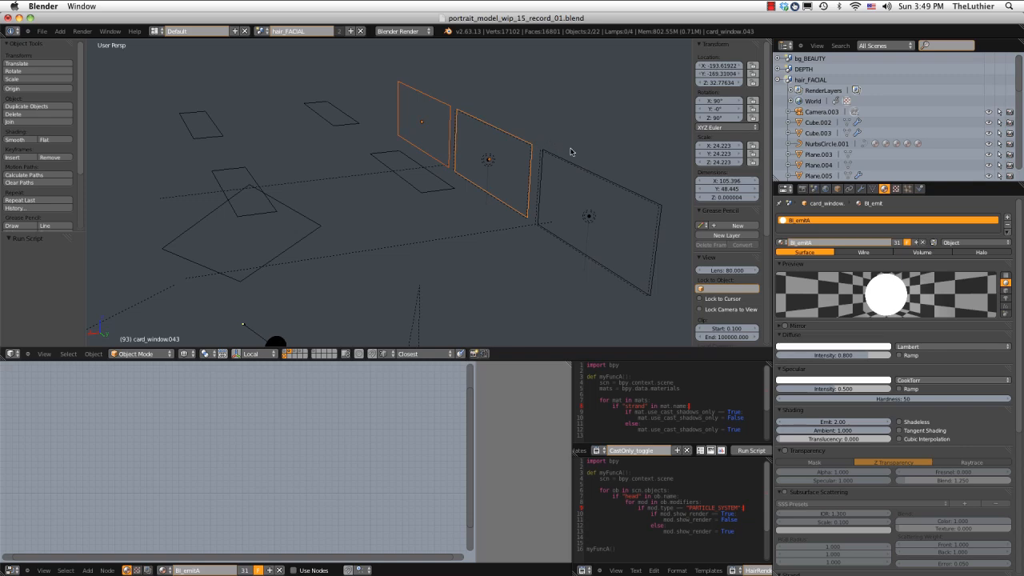
right_click(624, 170, "shift")
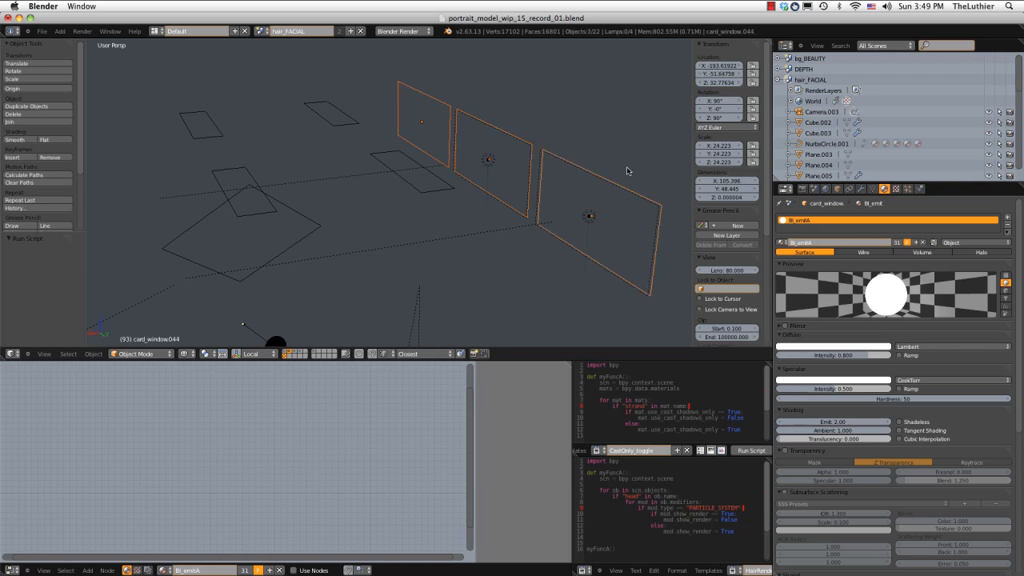
scroll(620, 148, "down", 3)
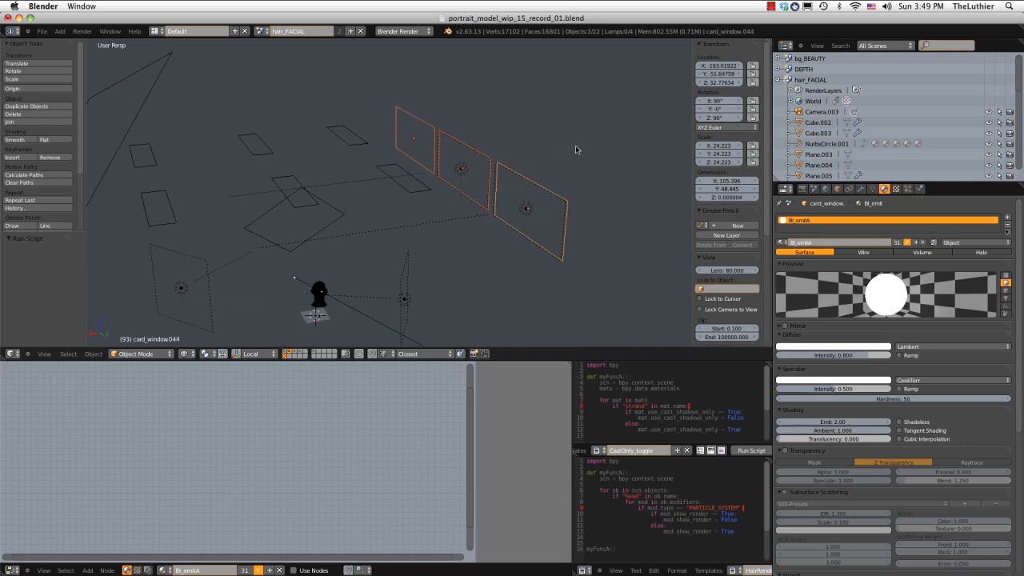
Add one overhead window card to the selected upright cards and examine how the cards are laid out around the head
middle_click_drag(486, 201, 568, 206)
middle_click_drag(354, 176, 508, 181)
right_click(361, 186, "shift")
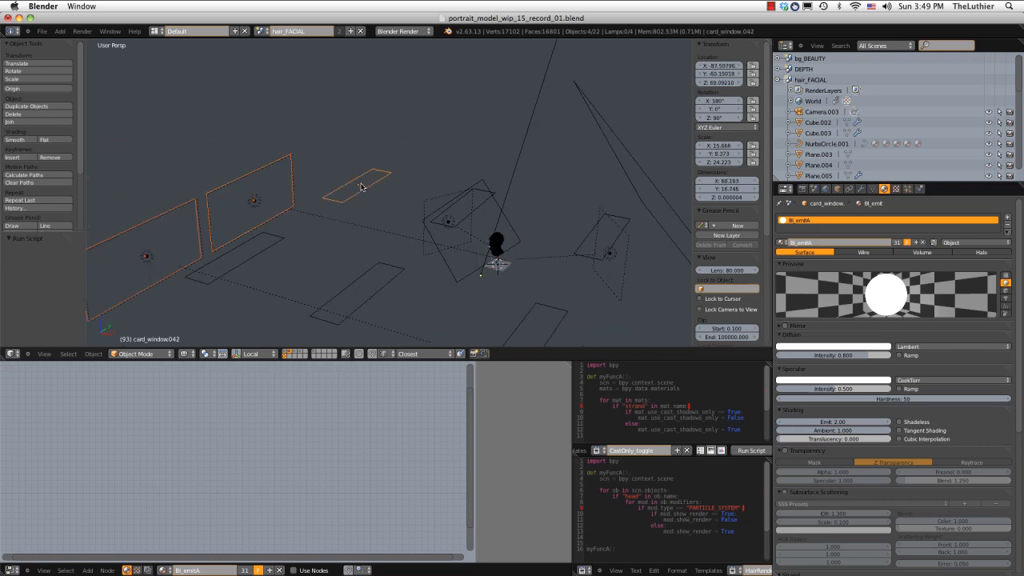
middle_click_drag(427, 177, 450, 172)
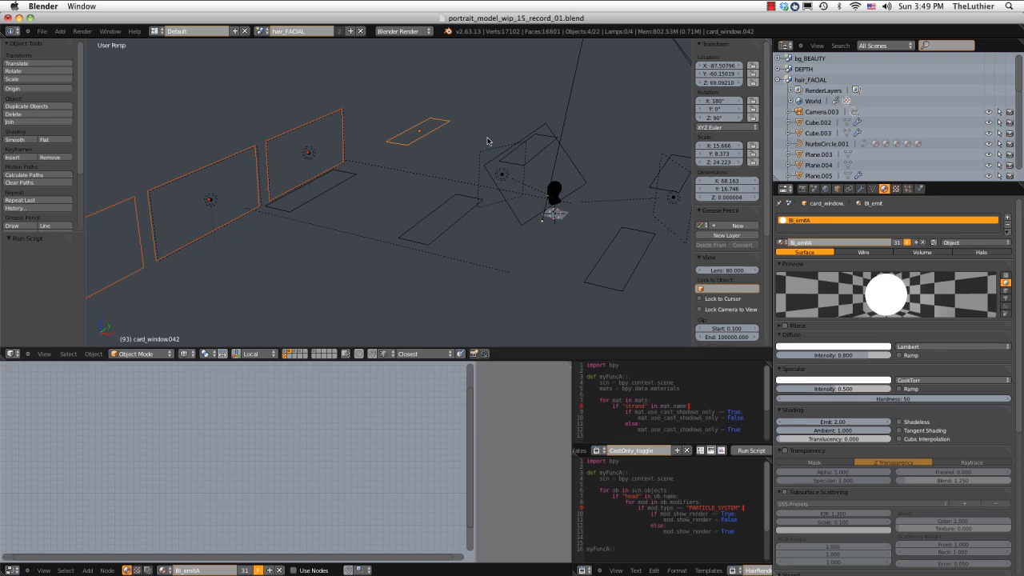
middle_click_drag(487, 136, 473, 137)
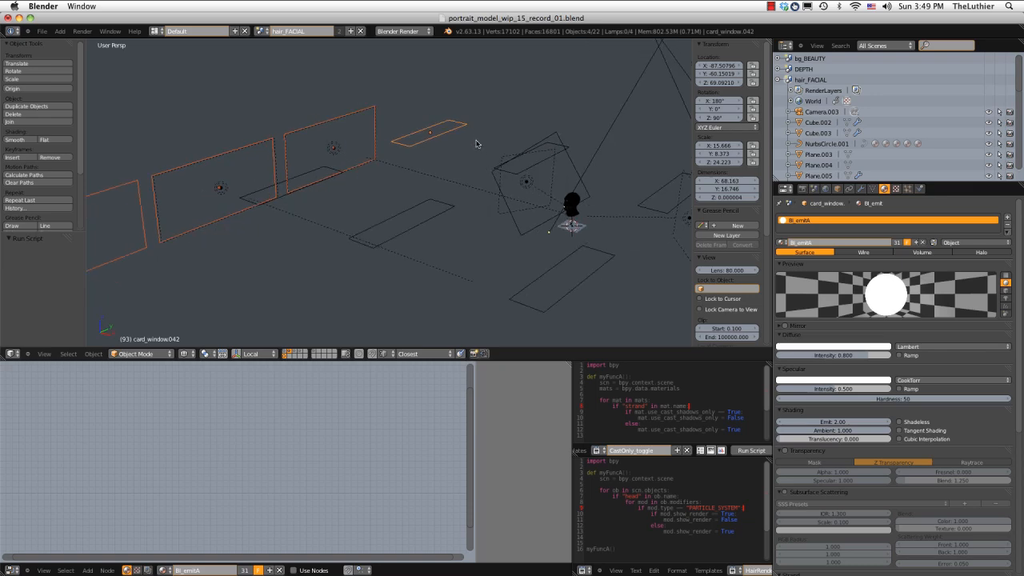
middle_click_drag(378, 134, 308, 143)
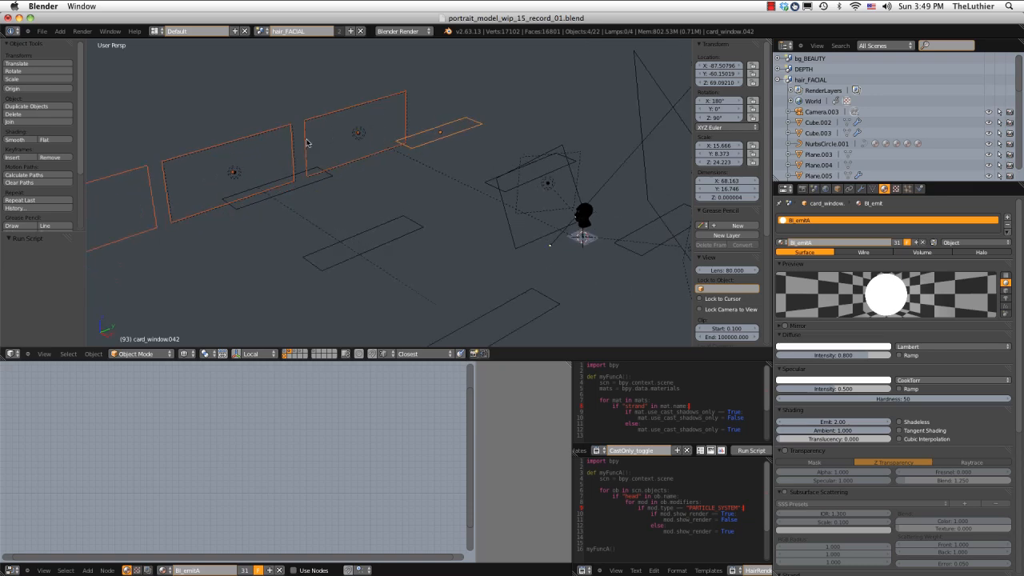
Select the two area lamps placed at the upright window cards, leaving only light_window.003 selected, and review its lamp settings
right_click(239, 172)
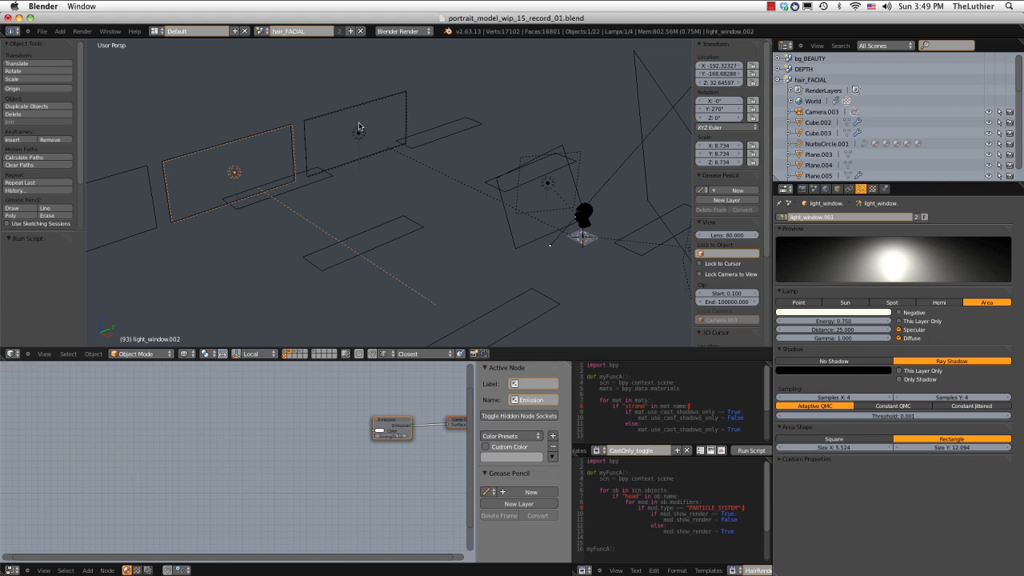
right_click(359, 128, "shift")
middle_click_drag(489, 136, 493, 143)
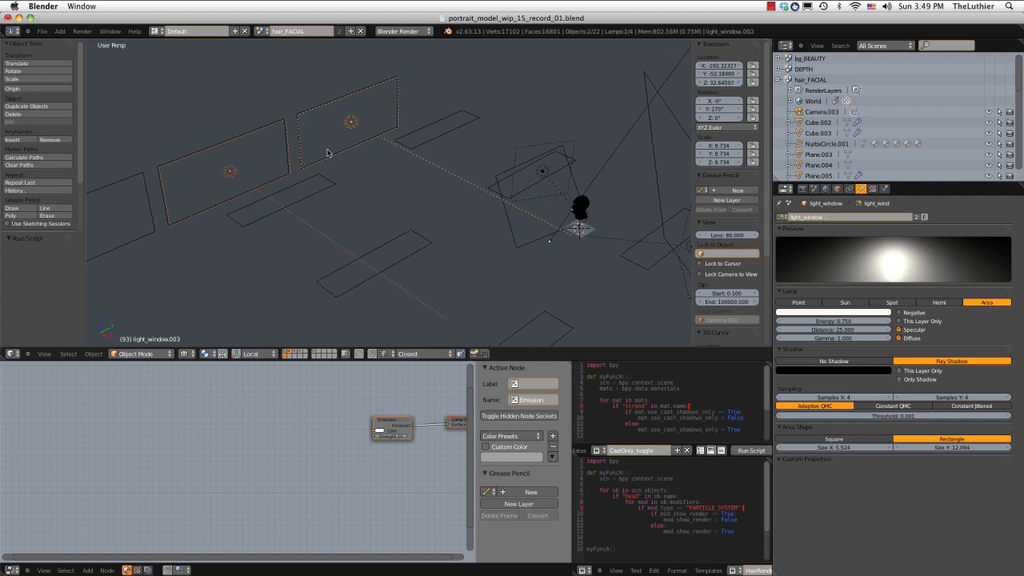
right_click(355, 121)
middle_click_drag(435, 115, 457, 105)
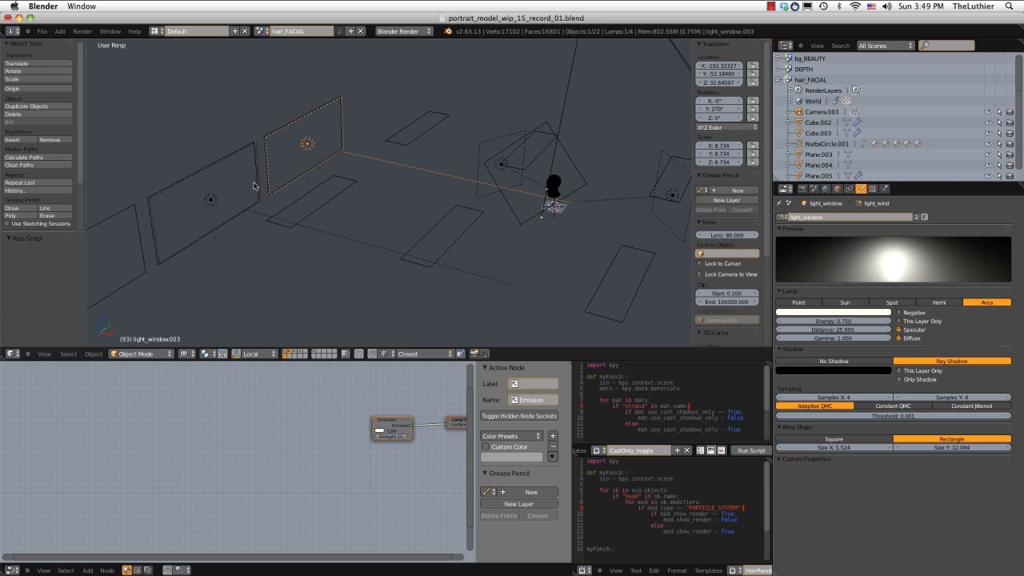
middle_click_drag(256, 179, 257, 186)
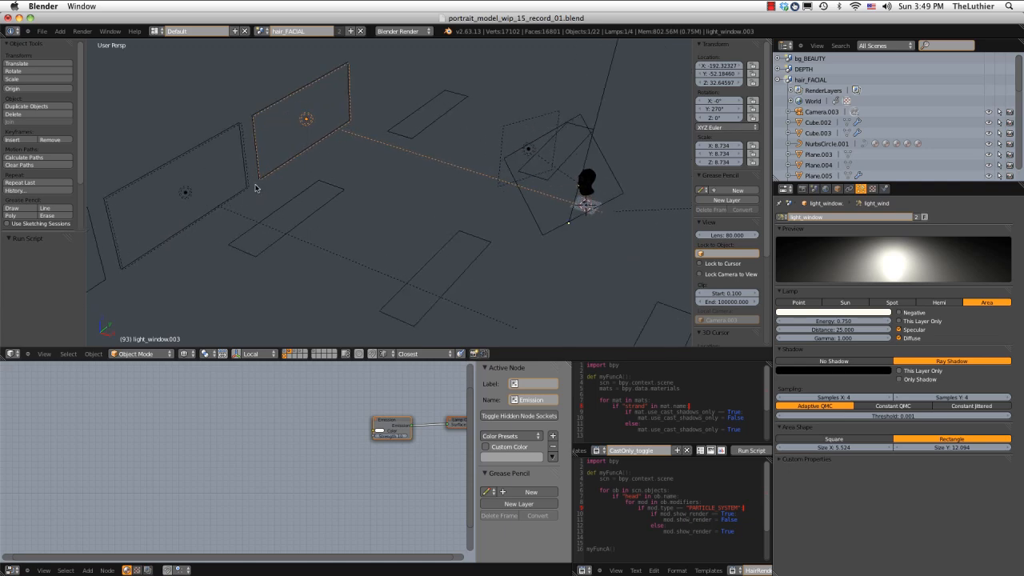
Compare the upright card_window.043 emitter with the window area lamps by selecting each in turn, ending on light_window.002
right_click(244, 137)
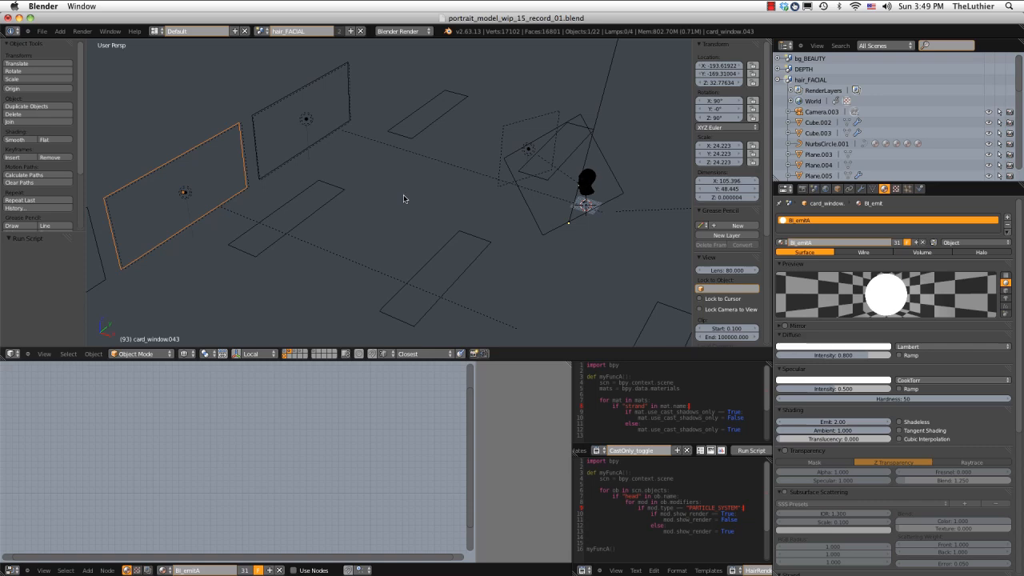
right_click(304, 120)
right_click(185, 193)
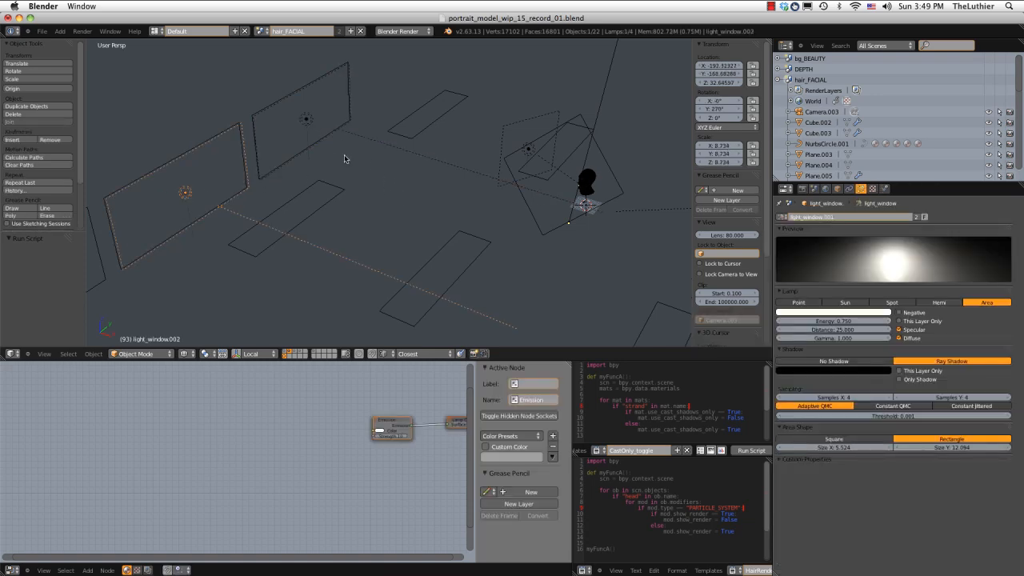
middle_click_drag(453, 167, 377, 222)
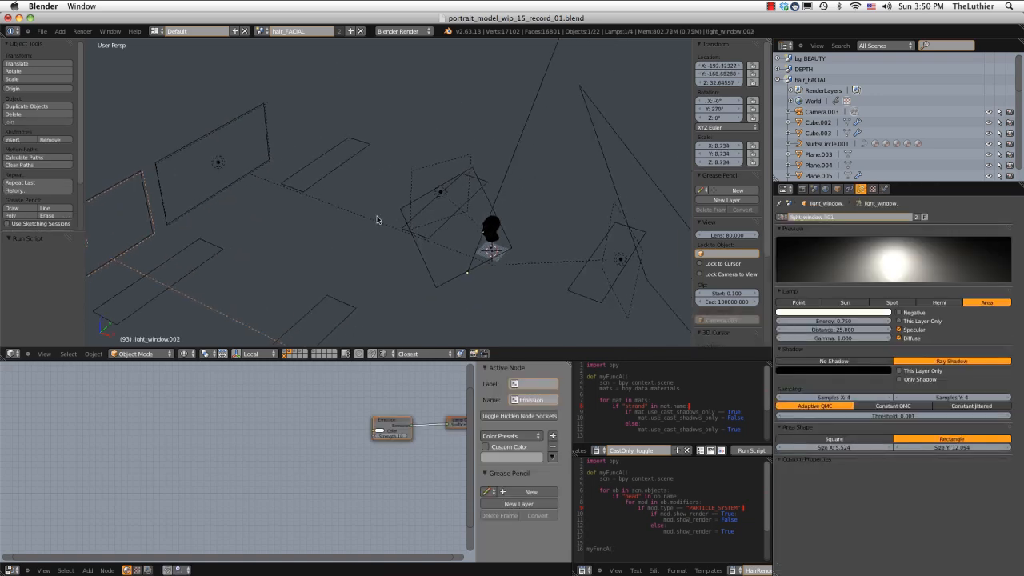
middle_click_drag(476, 199, 416, 173)
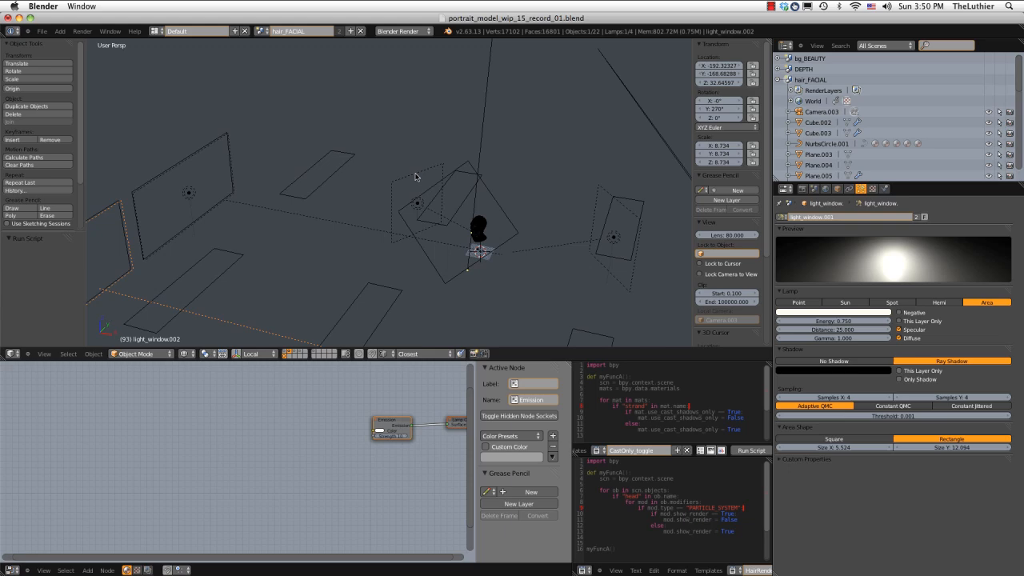
Select the light_hair_RIM lamp and the light_fill.001 lamp in turn to review their area light settings and placement around the head
right_click(511, 173)
middle_click_drag(510, 228, 435, 149)
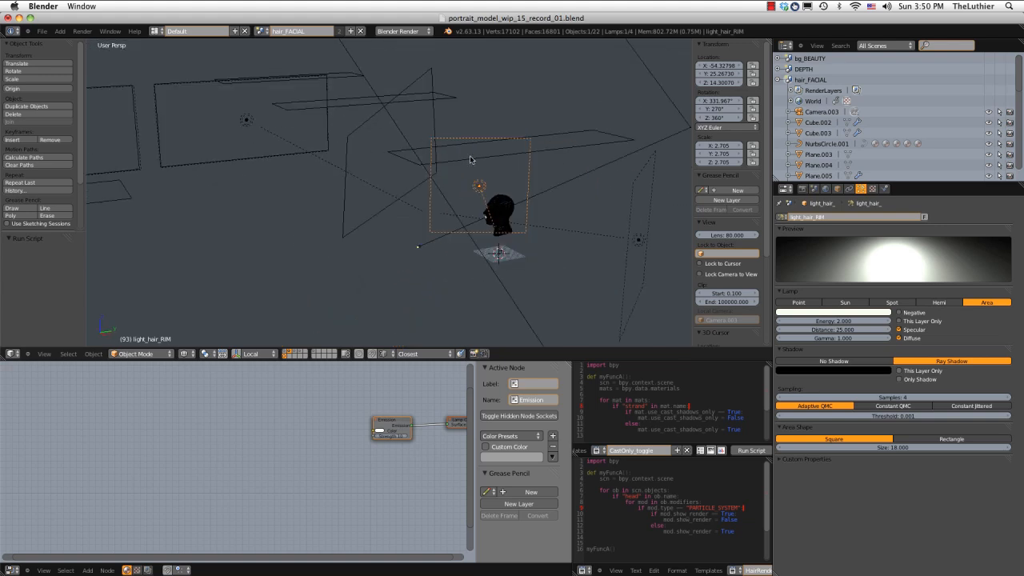
middle_click_drag(471, 163, 576, 203)
right_click(628, 166)
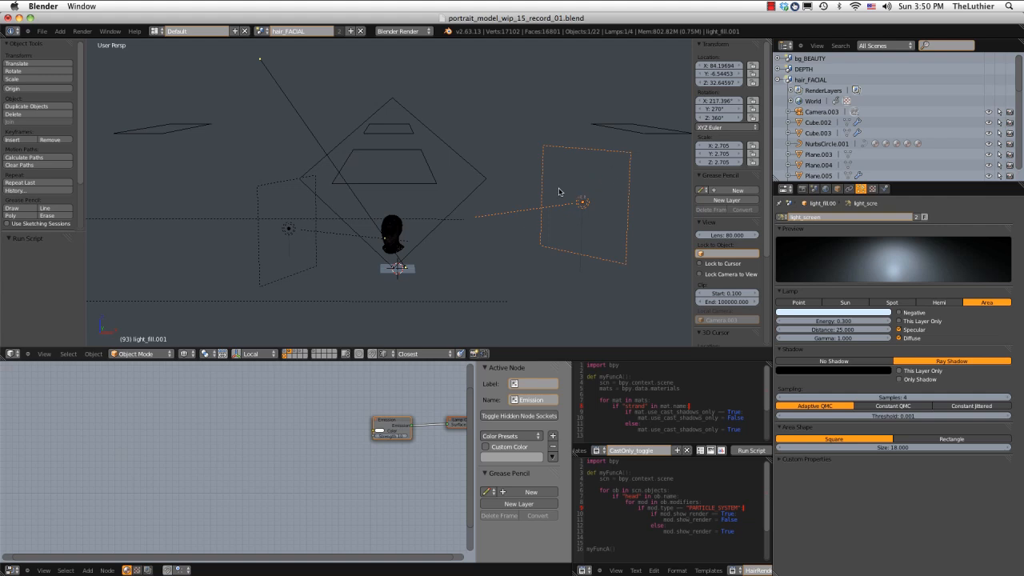
middle_click_drag(553, 175, 524, 188)
scroll(551, 193, "up", 1)
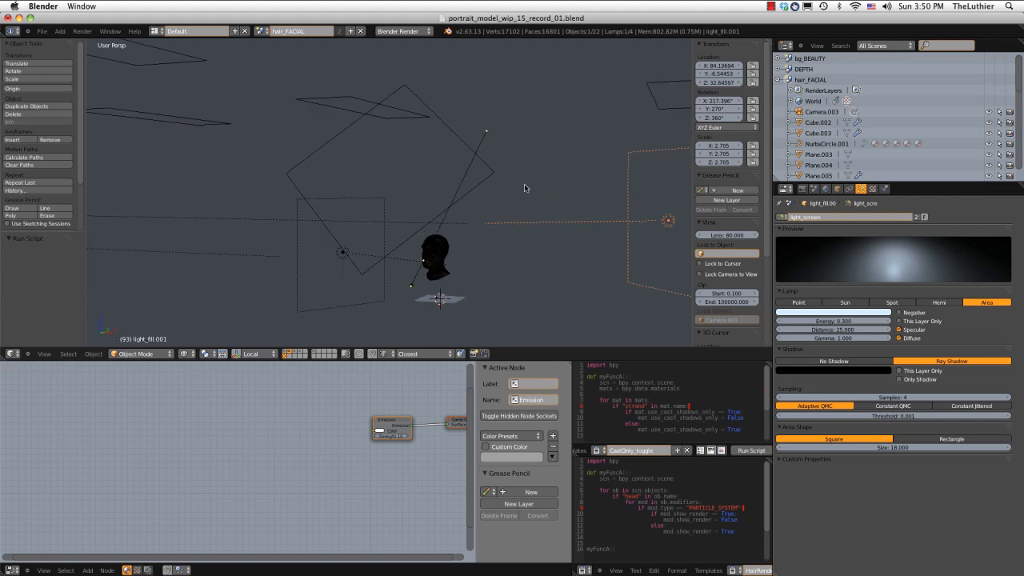
Select the key light plane together with the large secondary light plane and examine their placement around the head
middle_click_drag(471, 241, 424, 174)
right_click(426, 176)
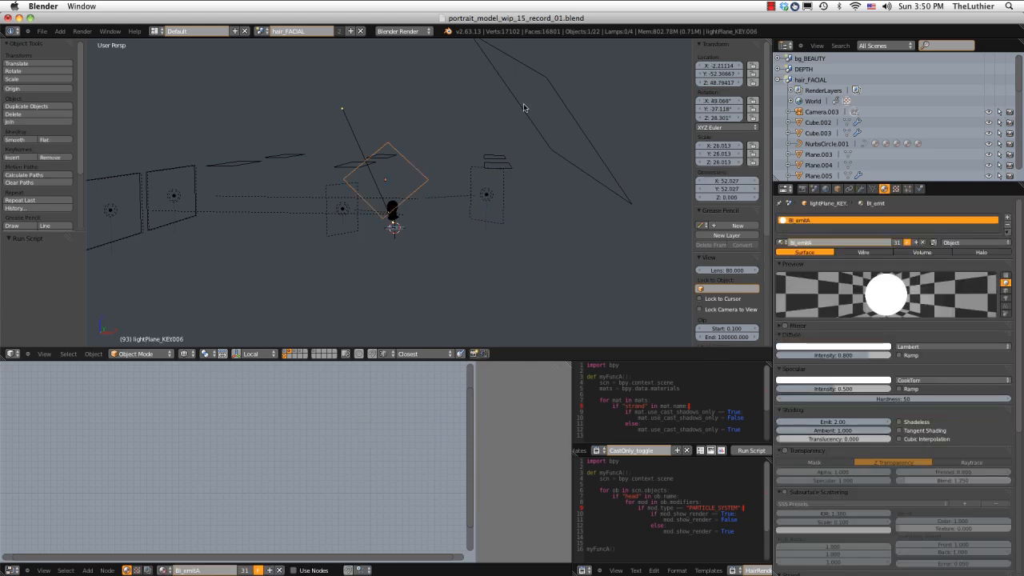
right_click(516, 99, "shift")
mouse_move(486, 186)
middle_mouse_down("shift")
mouse_move(425, 187)
mouse_move(481, 168)
middle_mouse_up("shift")
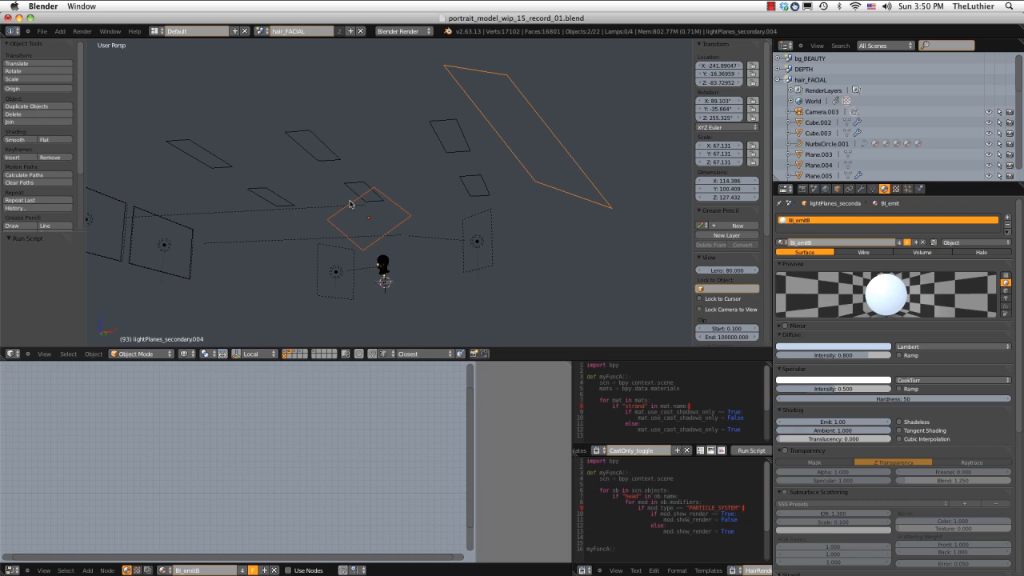
middle_click_drag(351, 202, 371, 226)
middle_click_drag(421, 178, 423, 200, "ctrl")
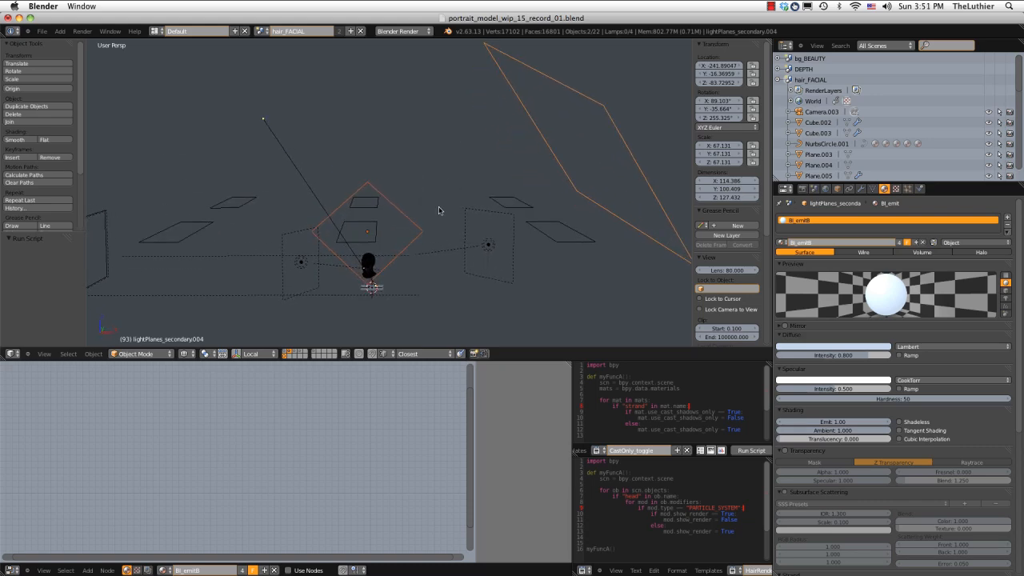
Collapse the hair_FACIAL scene's hierarchy in the outliner and render its image from the camera view
key("KP_0")
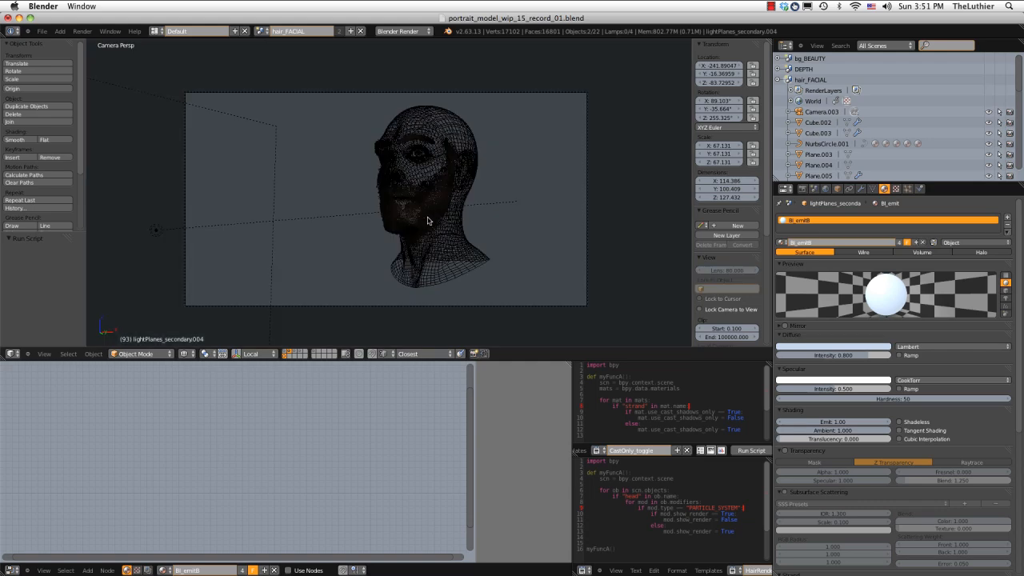
left_click(778, 80)
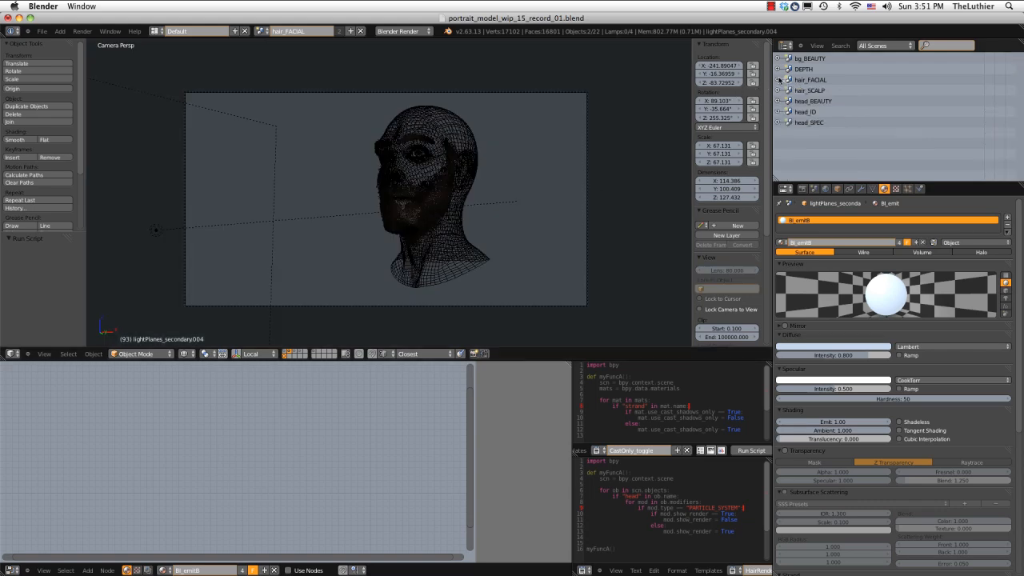
left_click(82, 31)
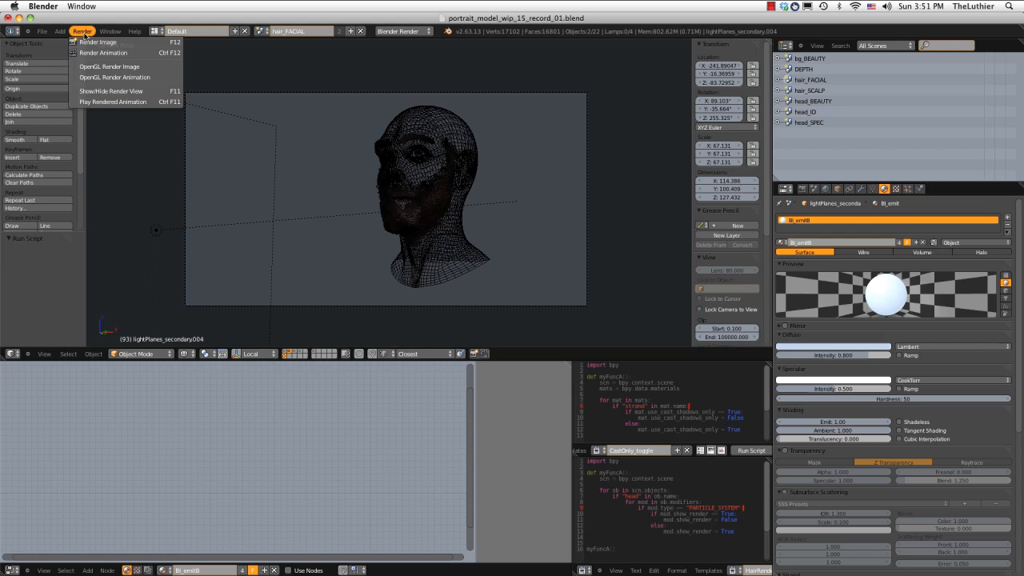
left_click(97, 42)
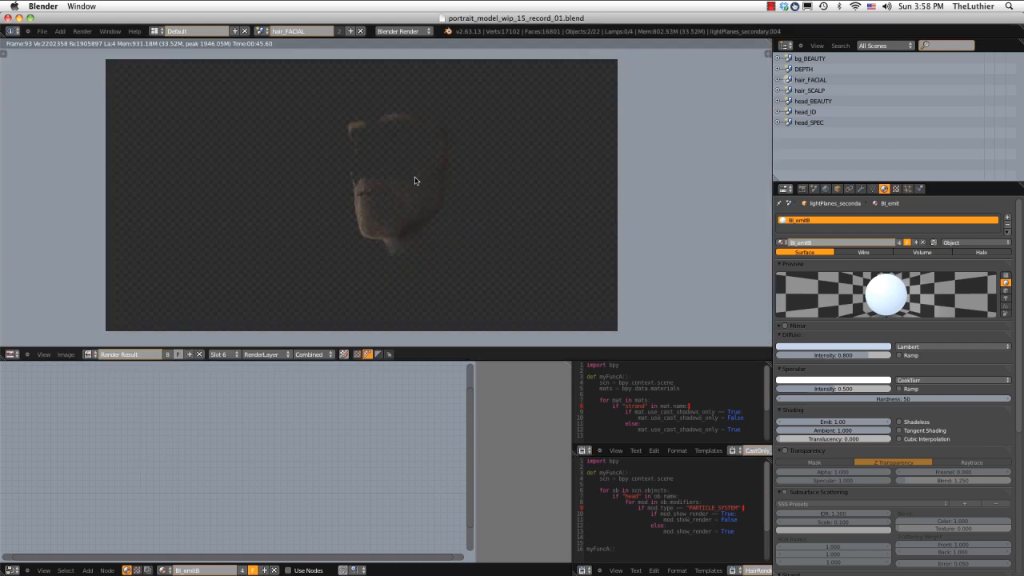
Examine the facial hair render up close as alpha only, with color and alpha, and as color only
scroll(416, 184, "up", 3)
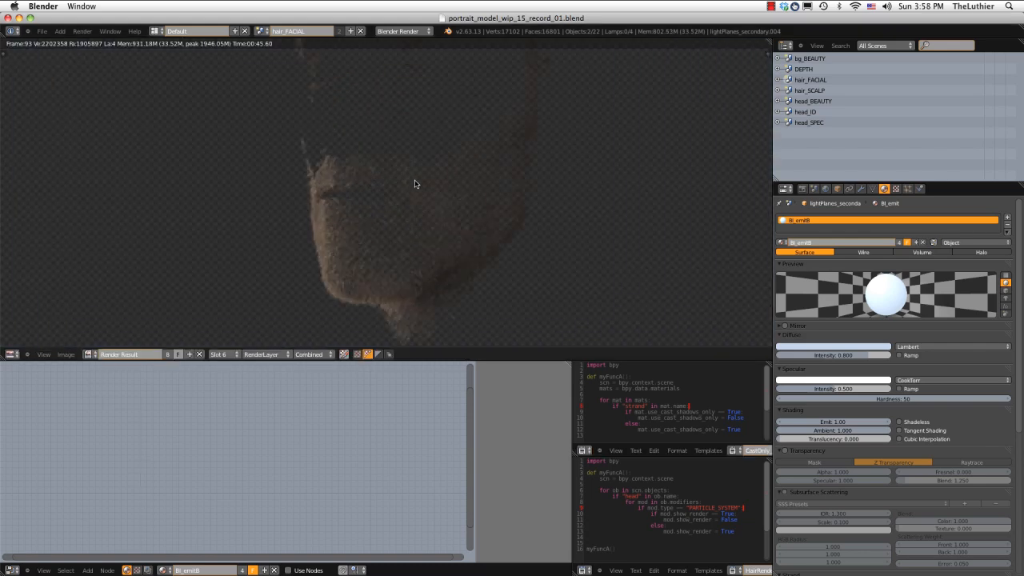
left_click(379, 354)
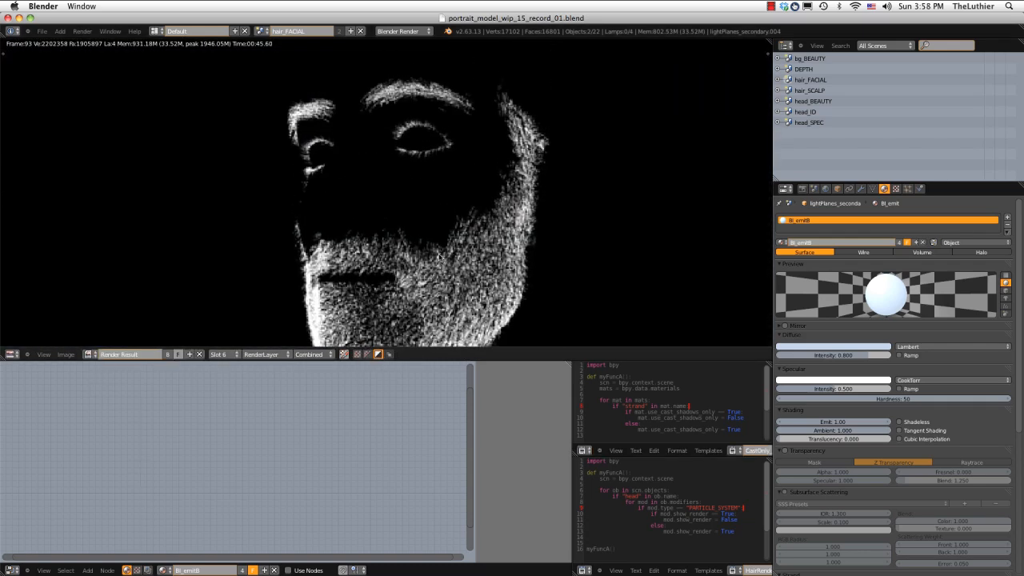
middle_click_drag(341, 178, 382, 210)
scroll(380, 202, "up", 1)
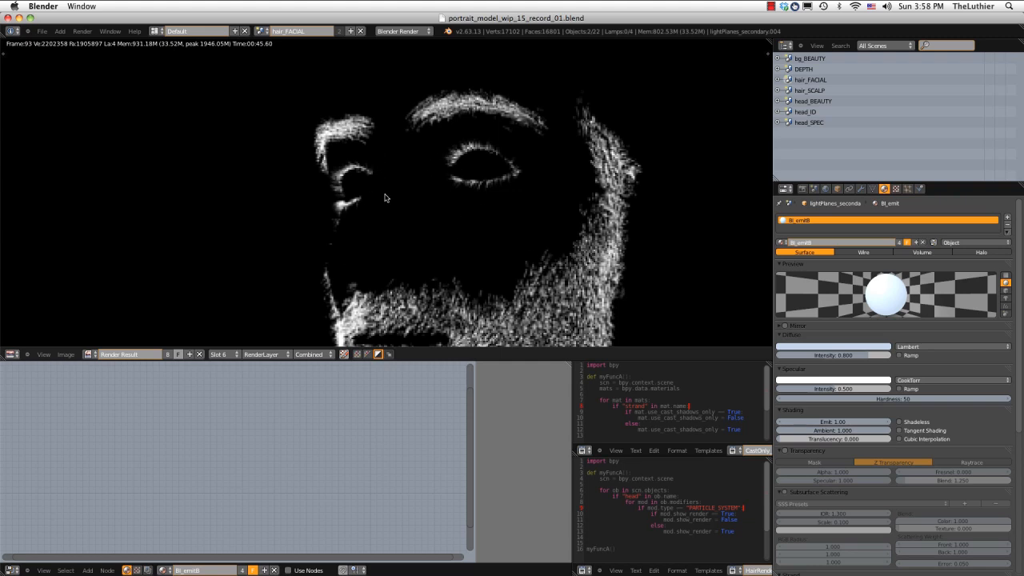
scroll(384, 198, "down", 2)
middle_click_drag(382, 196, 355, 136)
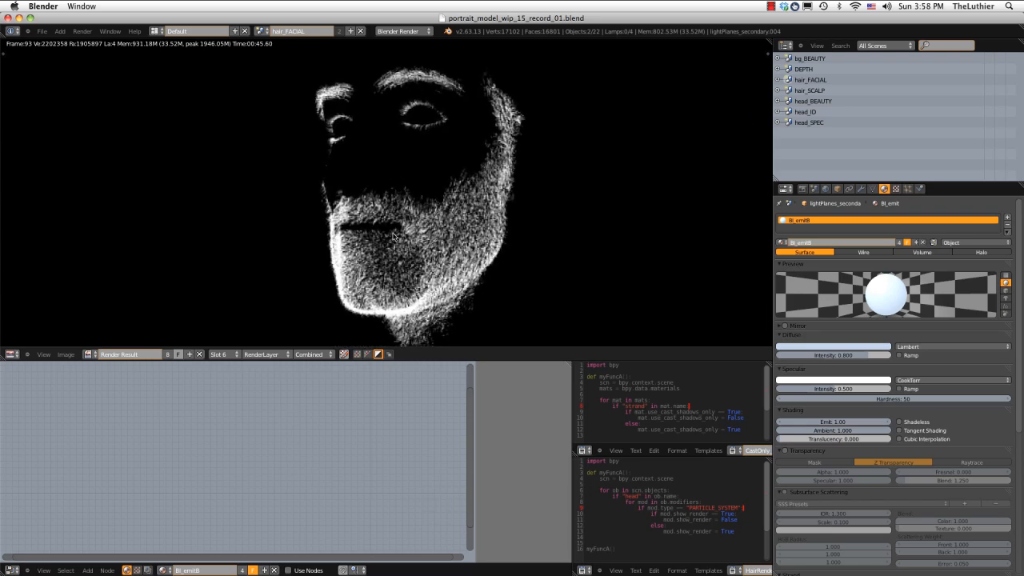
left_click(367, 355)
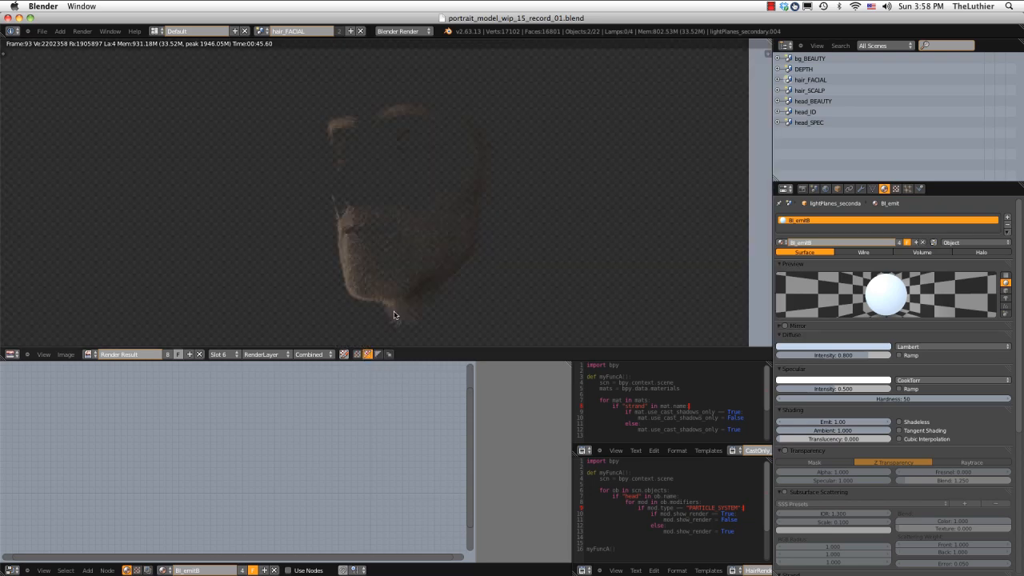
left_click(357, 355)
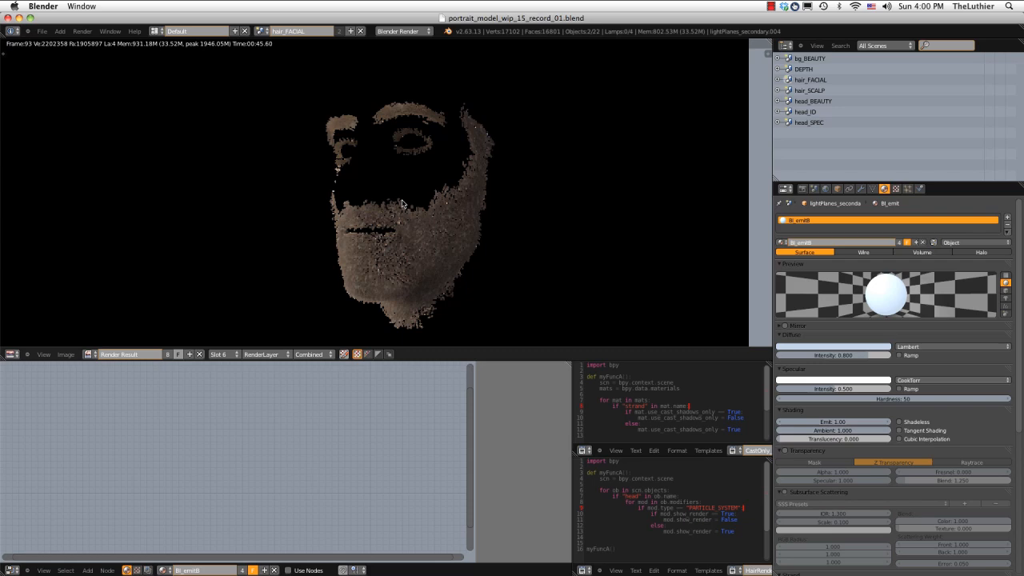
Examine the color-only facial hair render up close around the beard, mouth and jaw
scroll(392, 177, "up", 2)
scroll(393, 177, "up", 1)
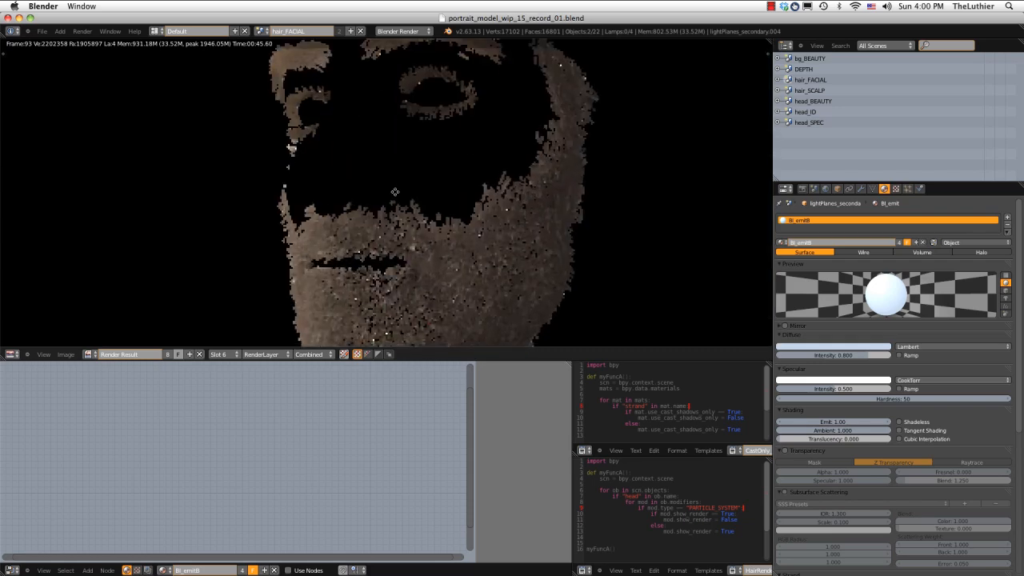
middle_click_drag(393, 193, 393, 94)
middle_click_drag(442, 205, 413, 179)
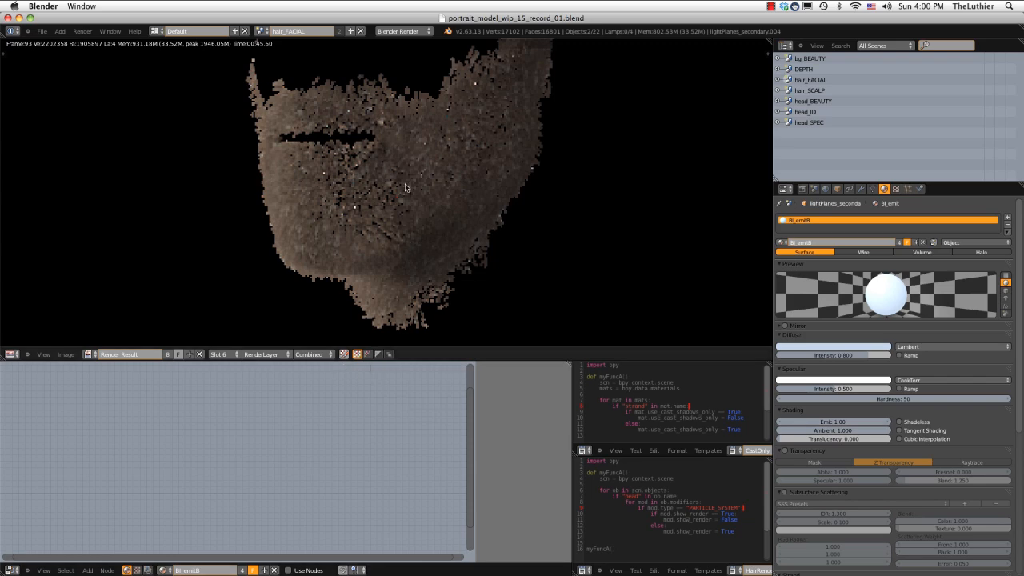
scroll(425, 186, "up", 1)
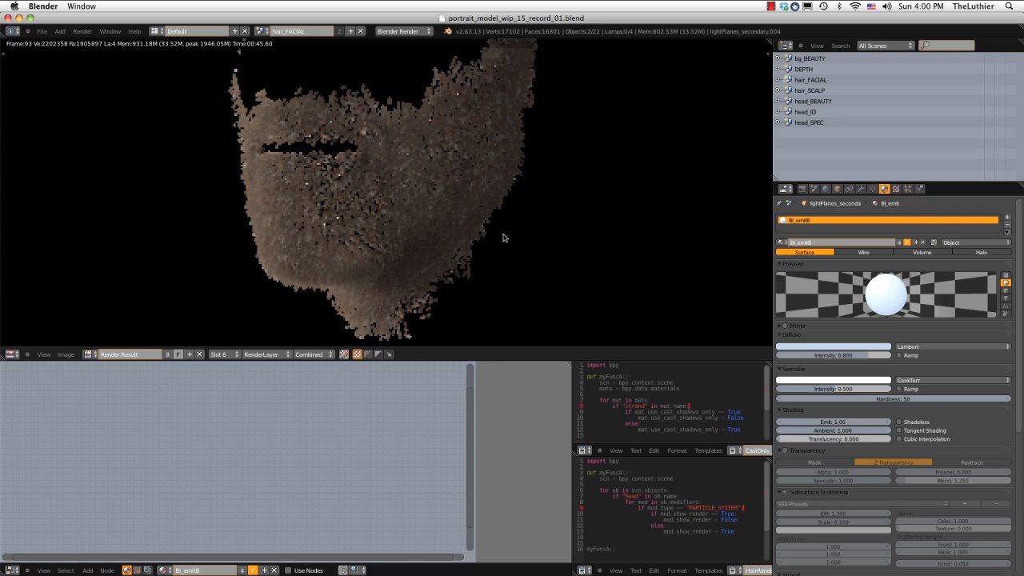
middle_click_drag(433, 182, 496, 214)
scroll(484, 192, "down", 1)
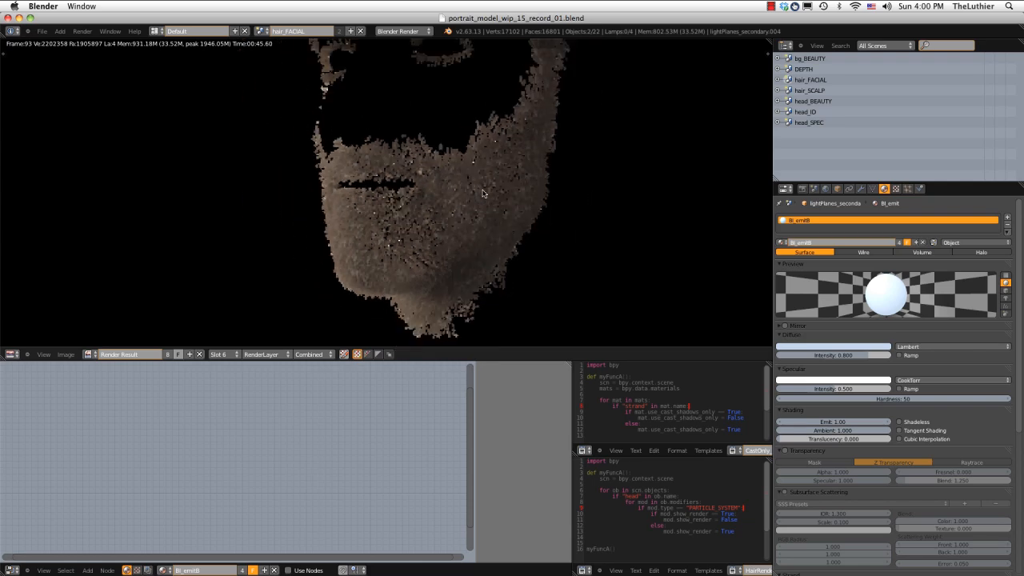
middle_click_drag(474, 164, 458, 188)
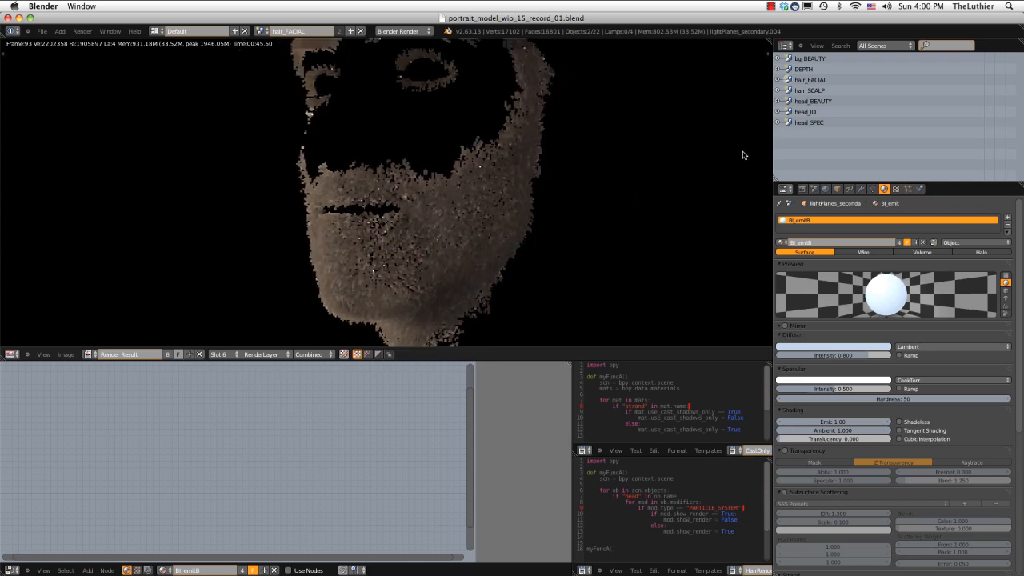
Try the Sky alpha mode in the hair_FACIAL scene's render shading settings and check the world's sky colors
left_click(802, 188)
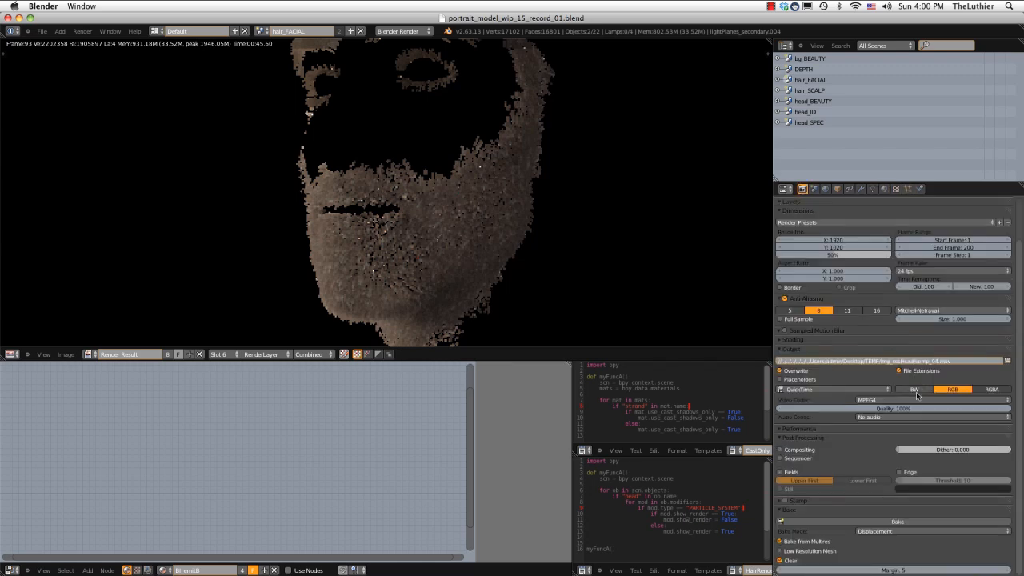
left_click(794, 340)
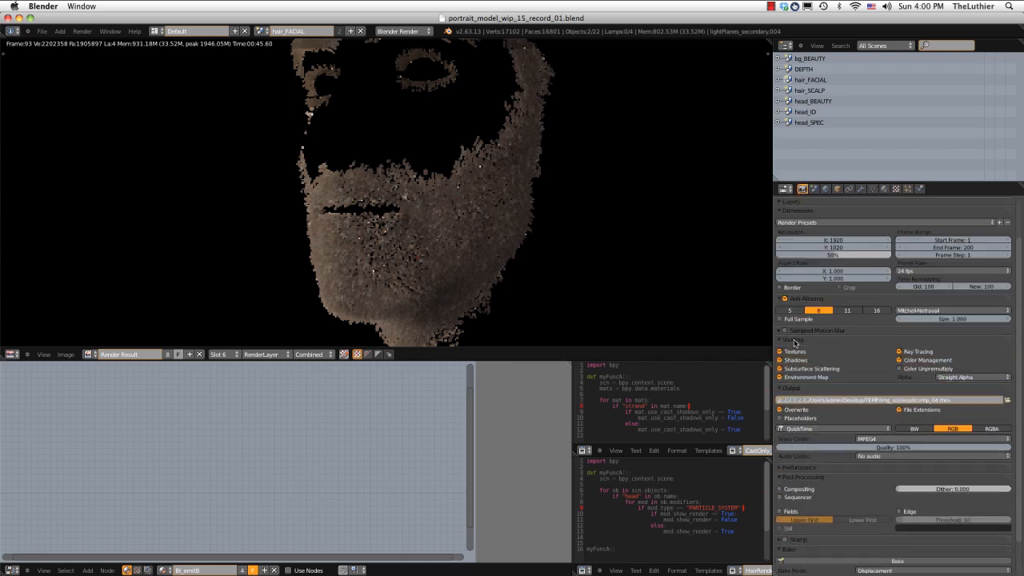
left_click(956, 378)
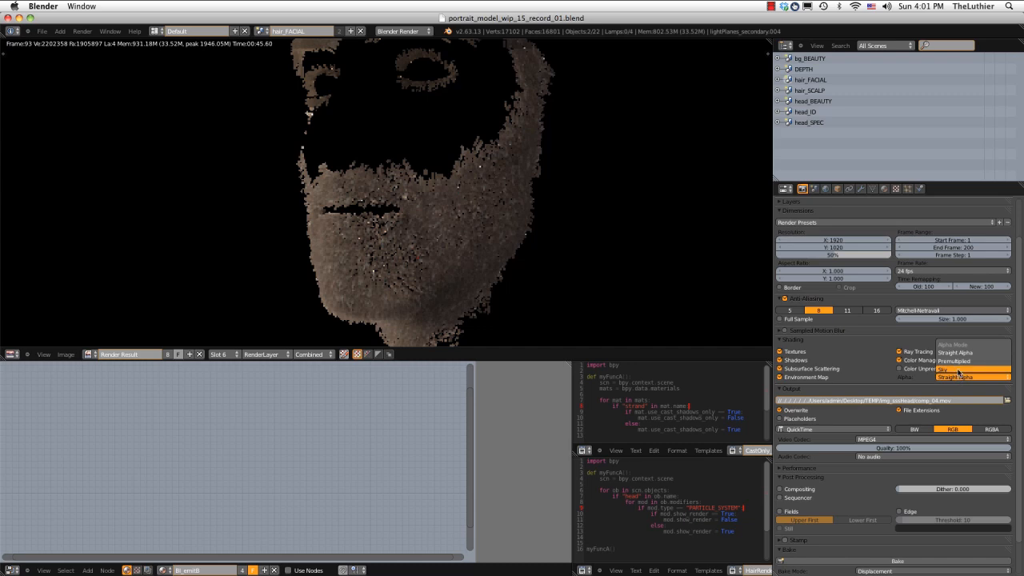
left_click(958, 369)
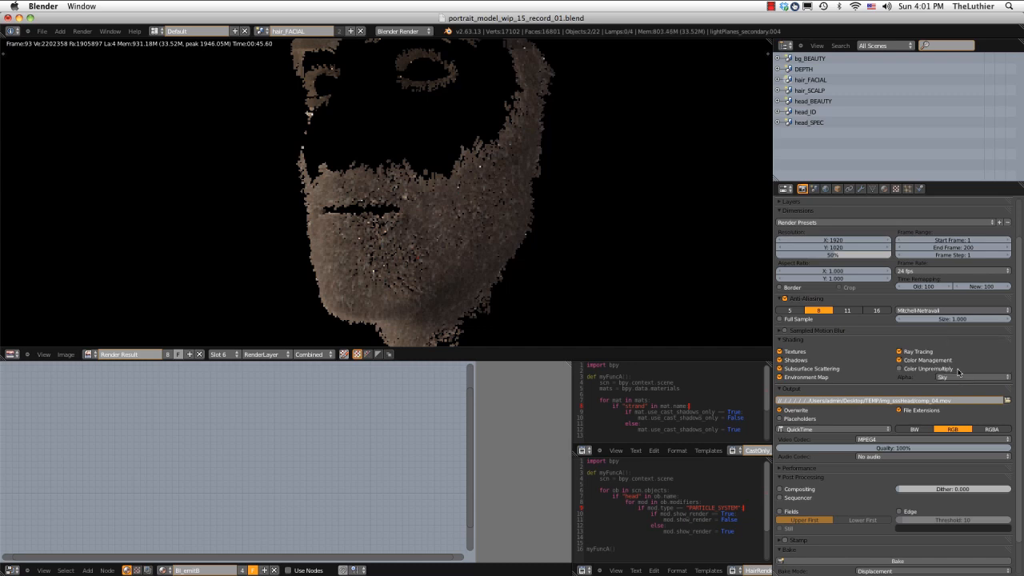
left_click(826, 190)
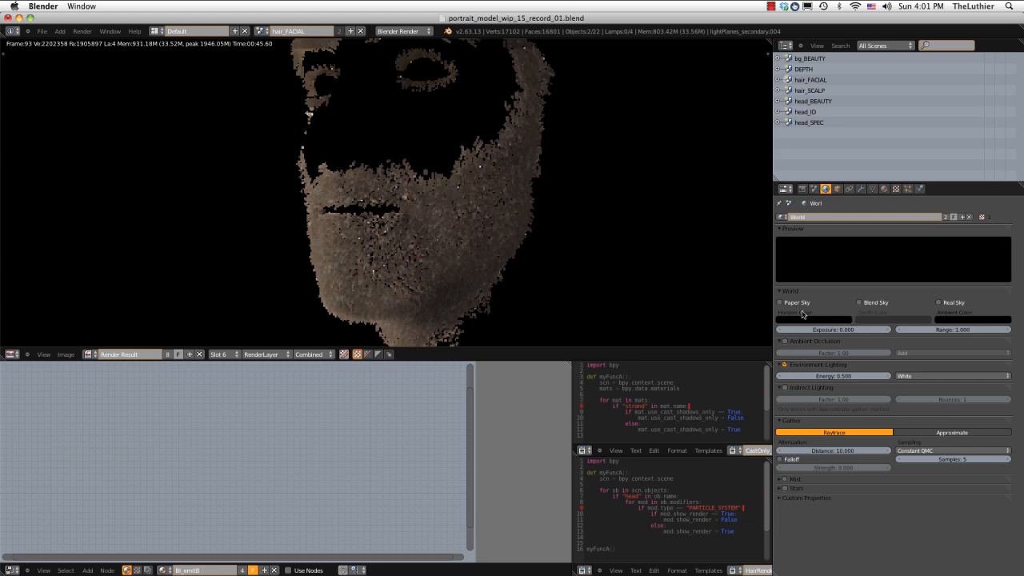
left_click(802, 189)
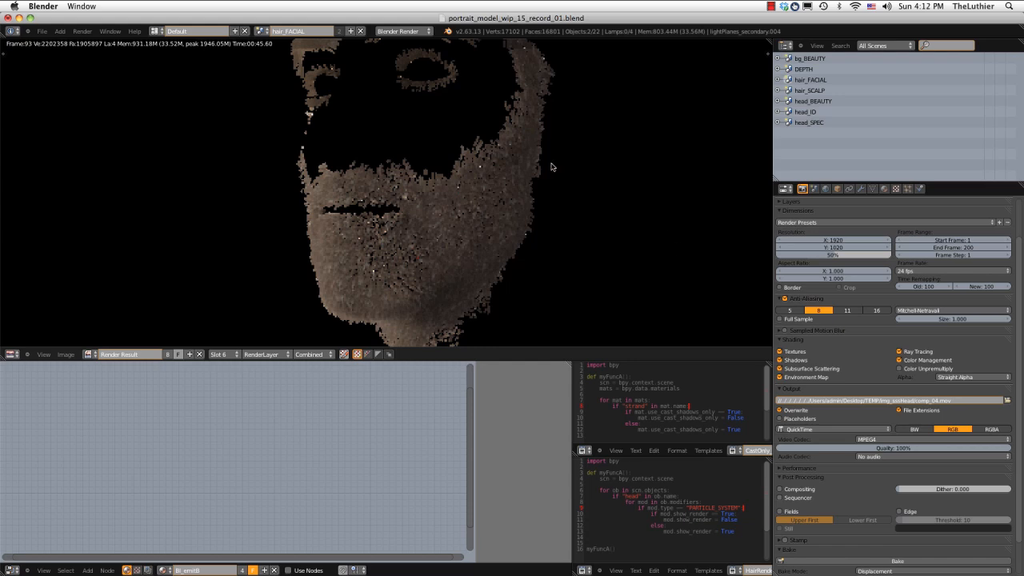
Compare the beard's edge pixels on the cheek between the color-only and alpha-only displays of the render
scroll(493, 168, "up", 2)
middle_click_drag(523, 142, 482, 182)
scroll(482, 183, "up", 2)
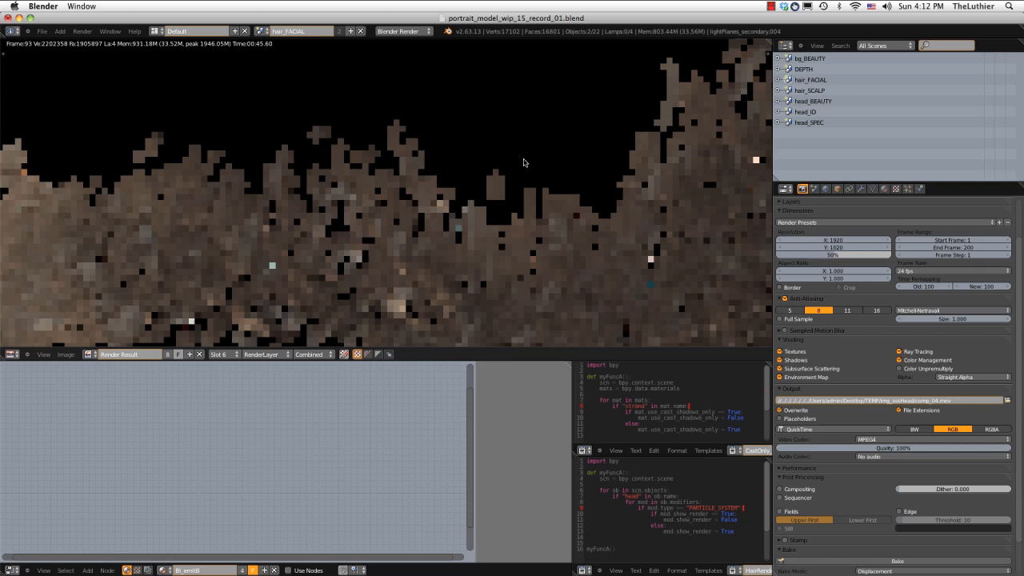
middle_click_drag(560, 152, 397, 207)
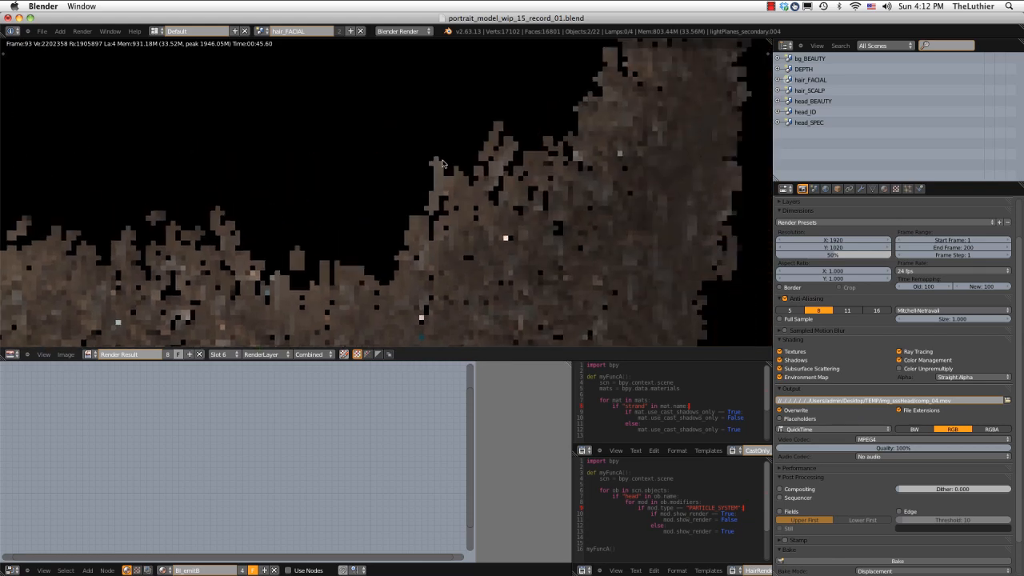
left_click(378, 355)
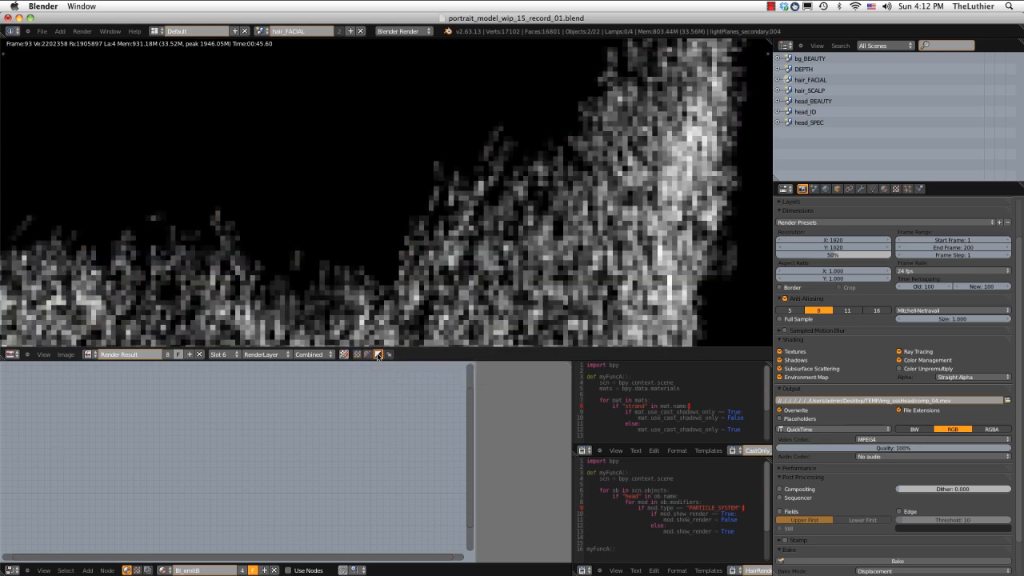
left_click(358, 355)
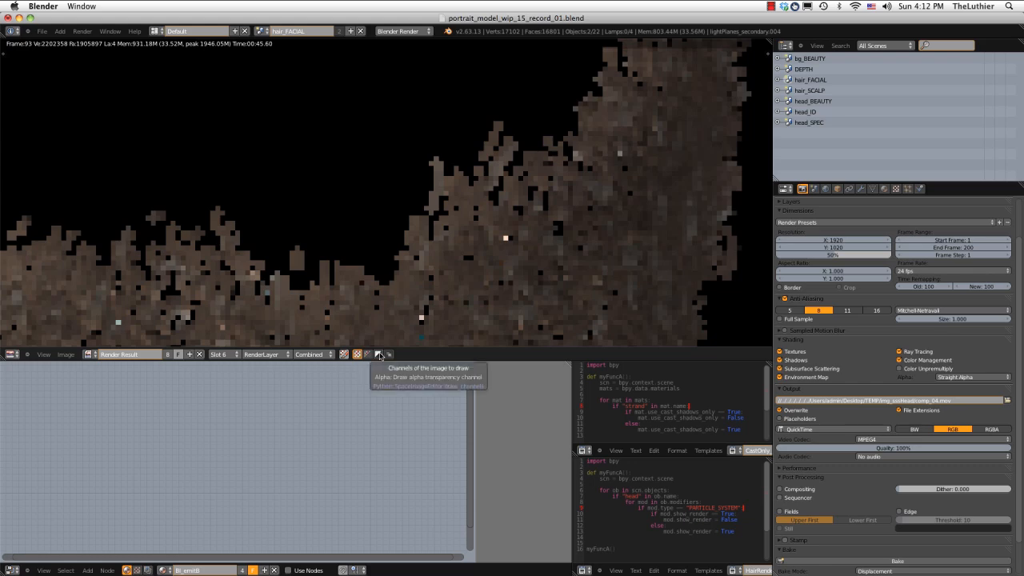
left_click(379, 355)
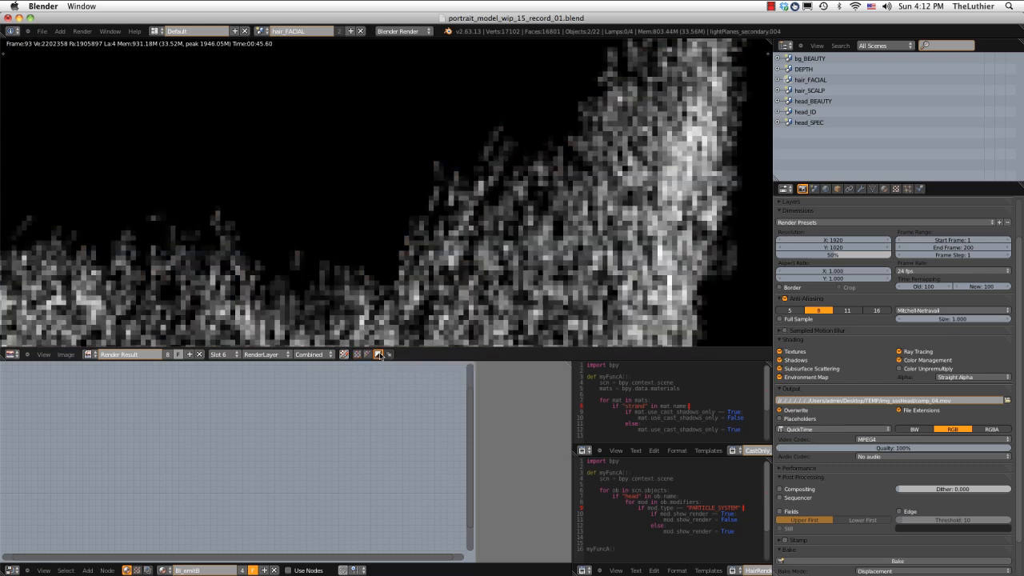
left_click(358, 355)
left_click(379, 355)
left_click(357, 355)
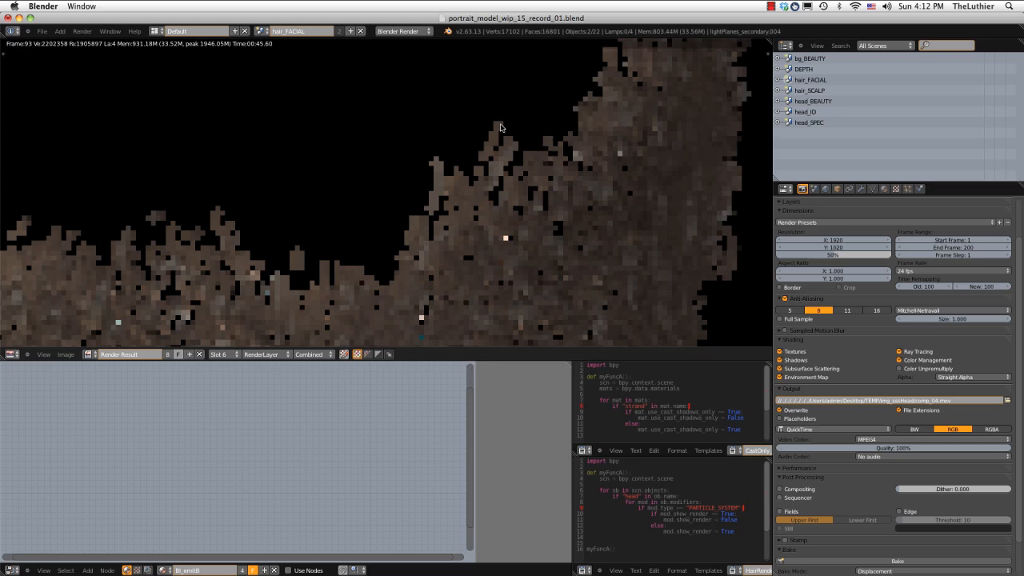
left_click(377, 354)
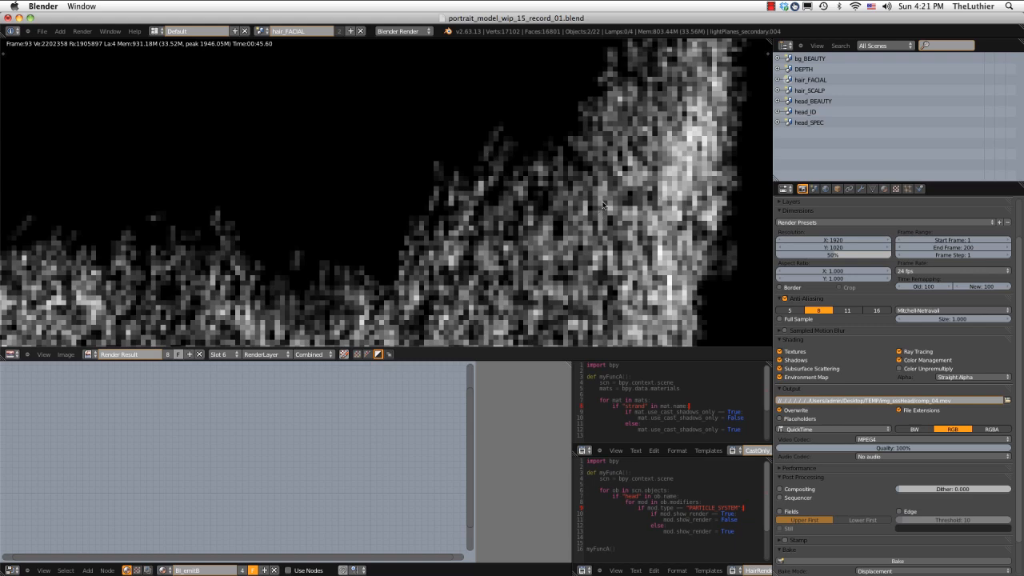
Check the world's horizon color and review the whole facial hair render with color and alpha
left_click(827, 189)
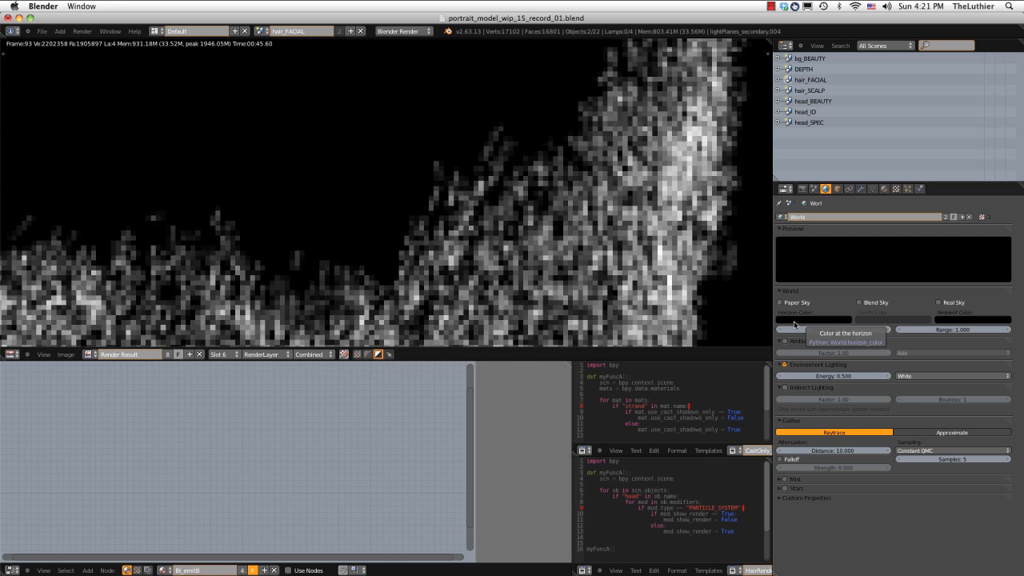
left_click(803, 190)
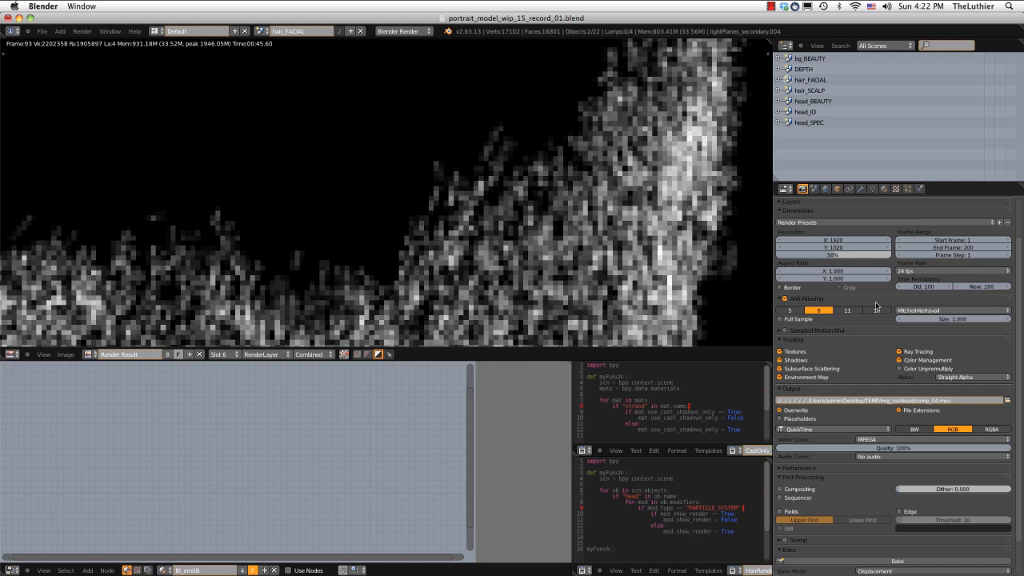
scroll(546, 249, "down", 4)
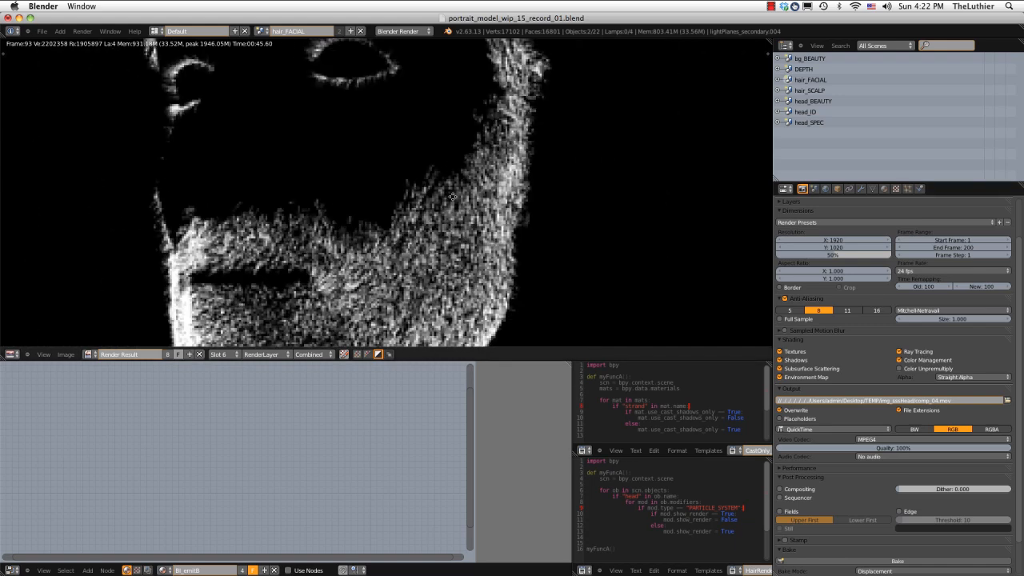
scroll(452, 196, "down", 3)
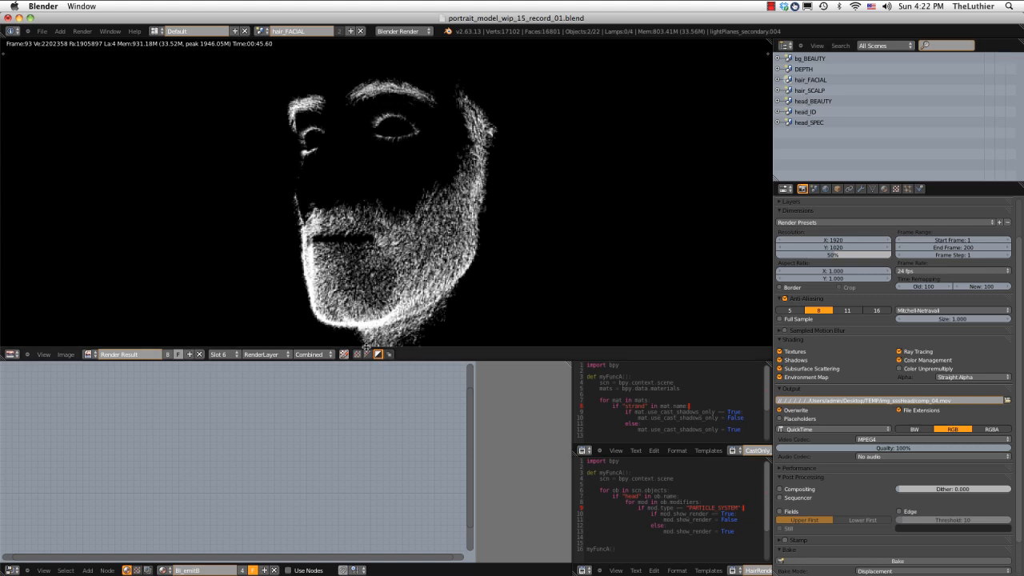
left_click(367, 355)
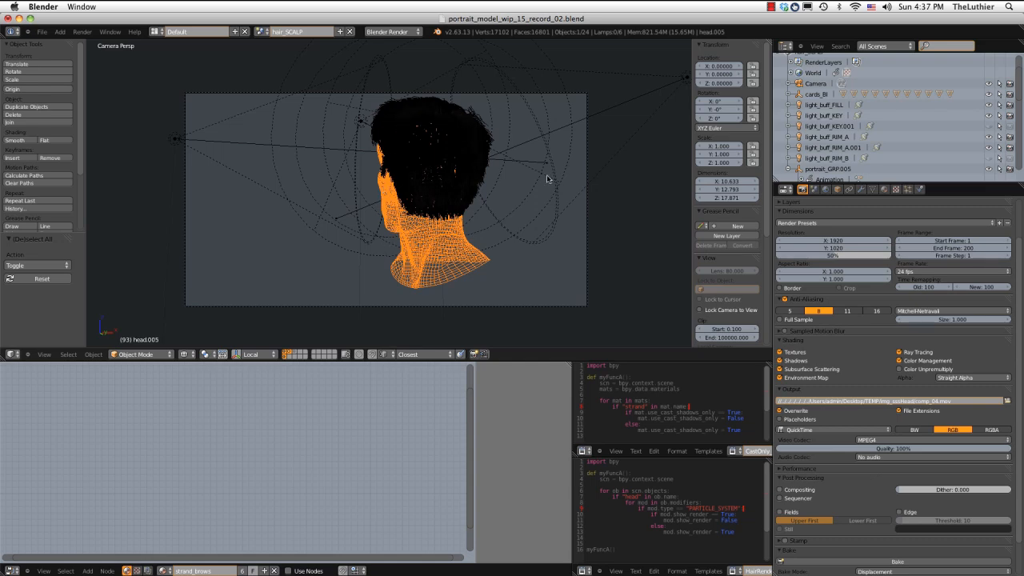
Review the scalp hair particle system's emission, strand render, display and children settings on the head
left_click(908, 190)
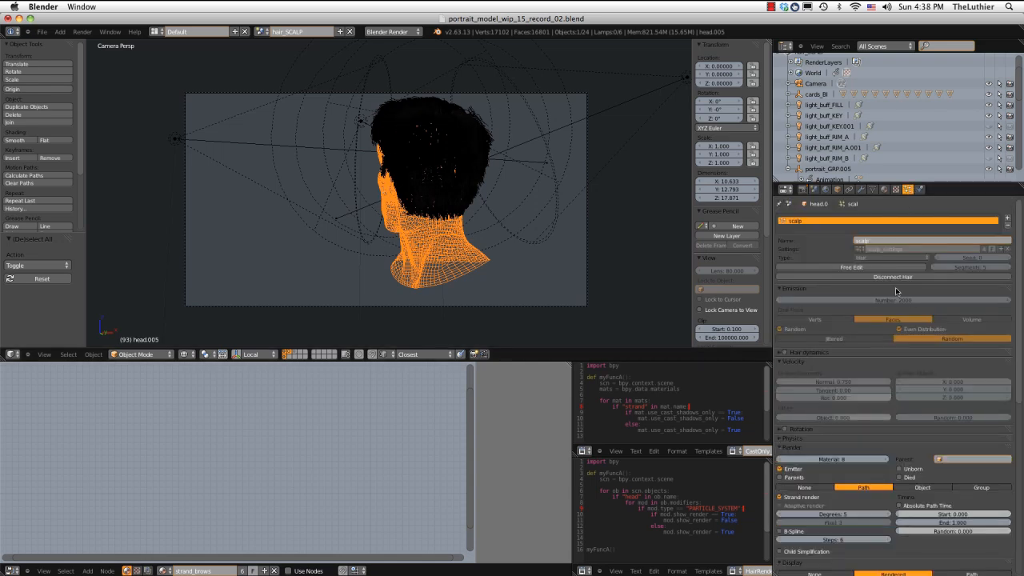
scroll(896, 291, "down", 1)
scroll(896, 291, "down", 2)
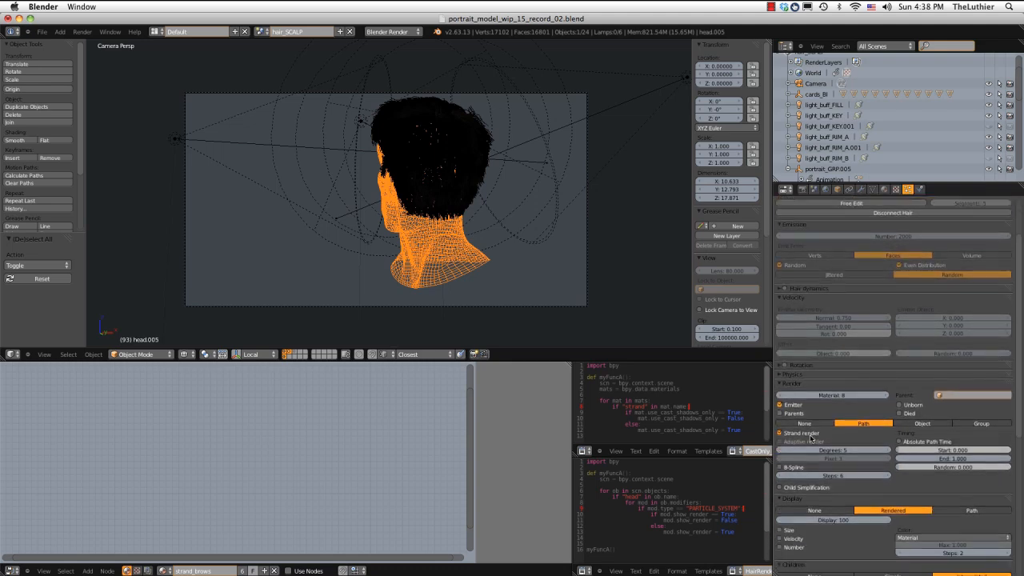
scroll(812, 438, "down", 6)
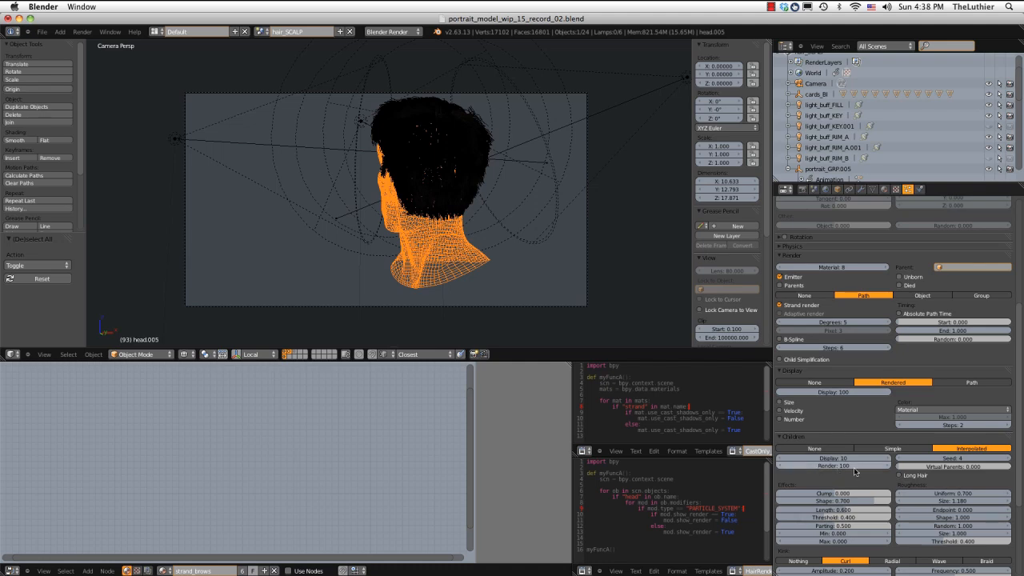
scroll(853, 456, "up", 9)
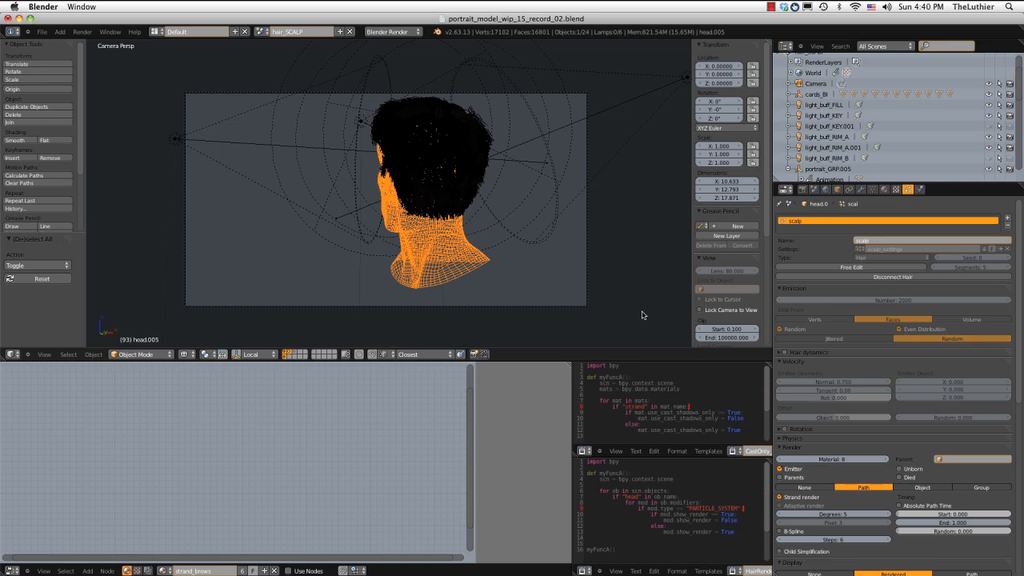
Select the light_buff_KEY lamp and review its spot, deep buffer shadow and spot shape settings
middle_click_drag(606, 238, 376, 138)
right_click(374, 176)
left_click(861, 189)
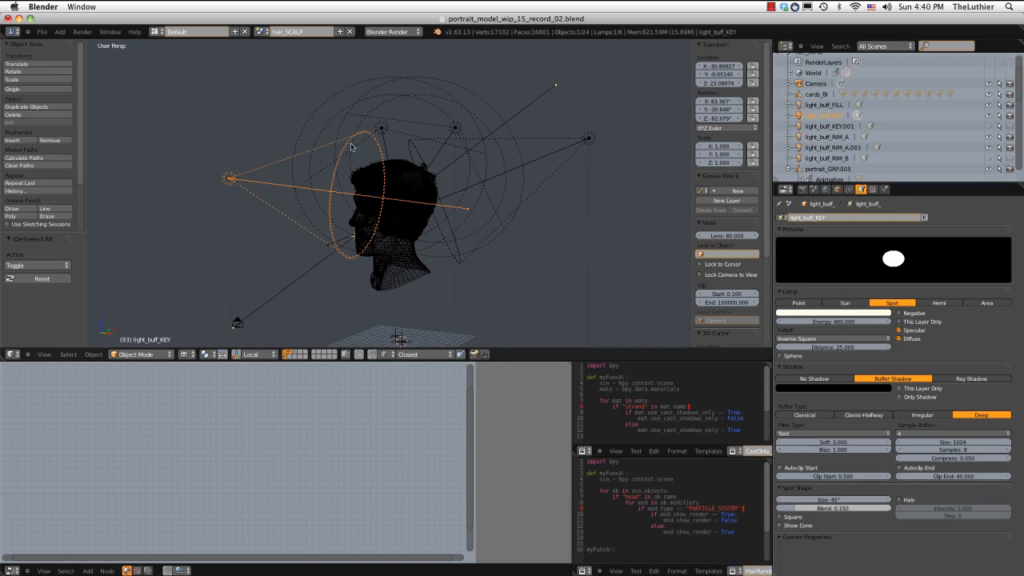
Select light_buff_RIM_A.001 and light_buff_RIM_A in turn to review their spot lamp settings and placement above the head
middle_click_drag(374, 132, 389, 165)
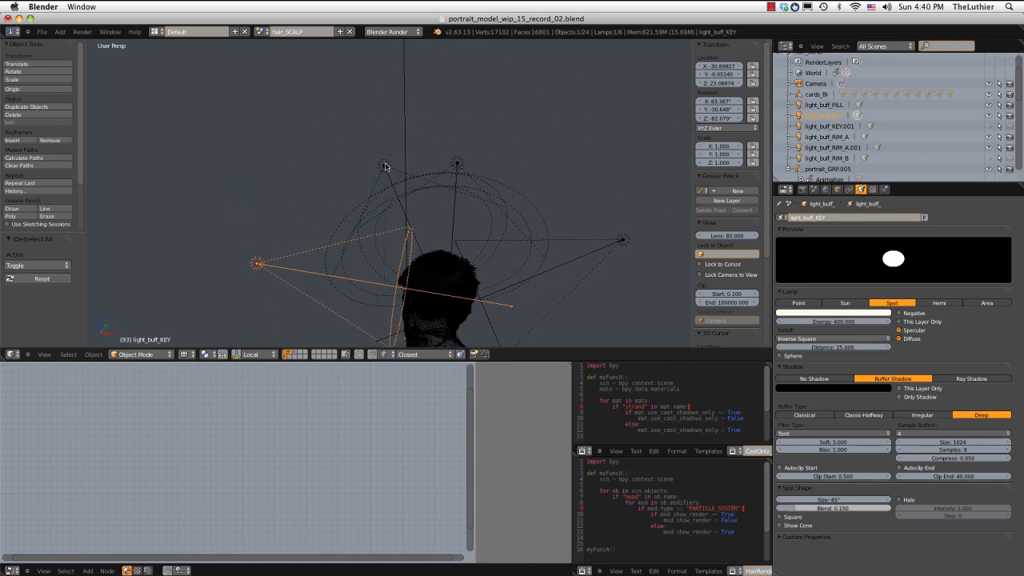
right_click(386, 167)
middle_click_drag(518, 169, 494, 173)
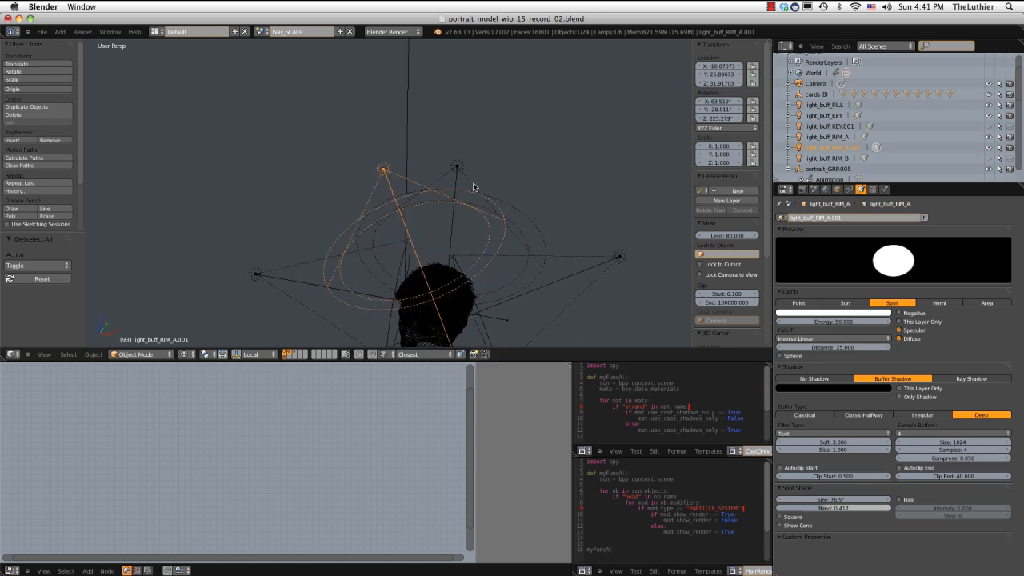
right_click(456, 167)
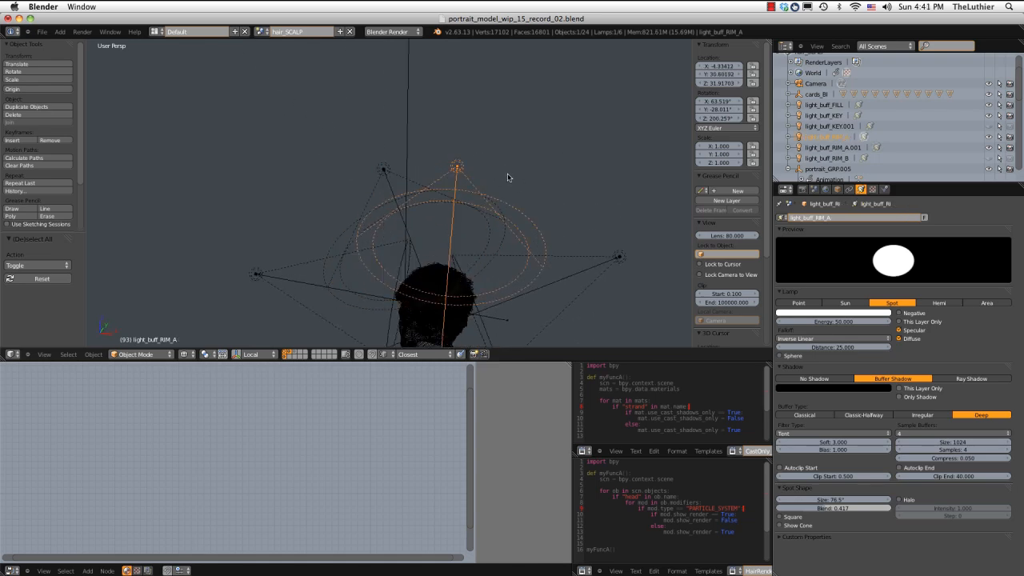
middle_click_drag(507, 177, 506, 149)
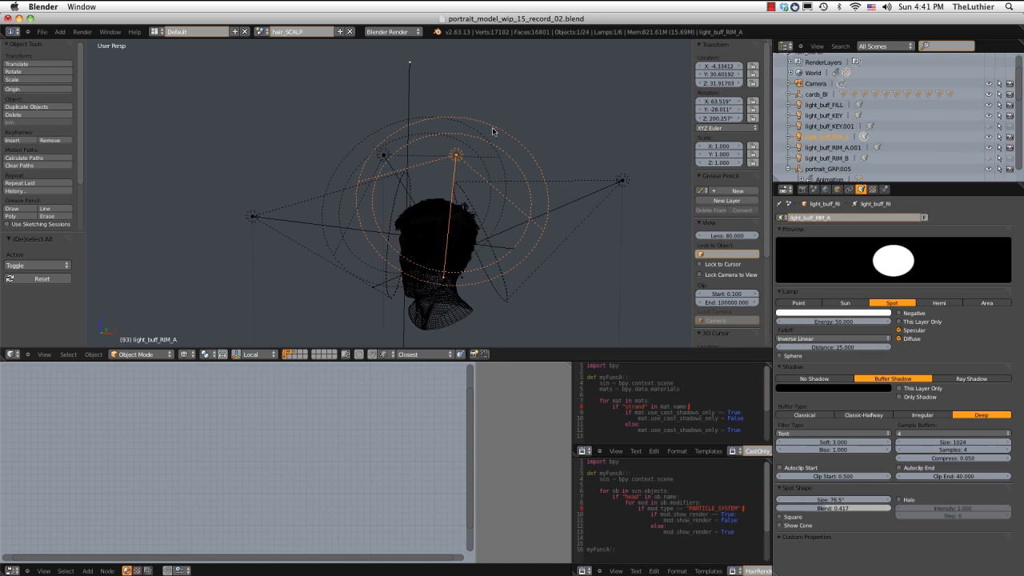
Select the light_buff_FILL lamp to review its settings and placement, and return to the camera view
middle_click_drag(571, 126, 579, 150)
right_click(594, 165)
scroll(579, 152, "up", 3)
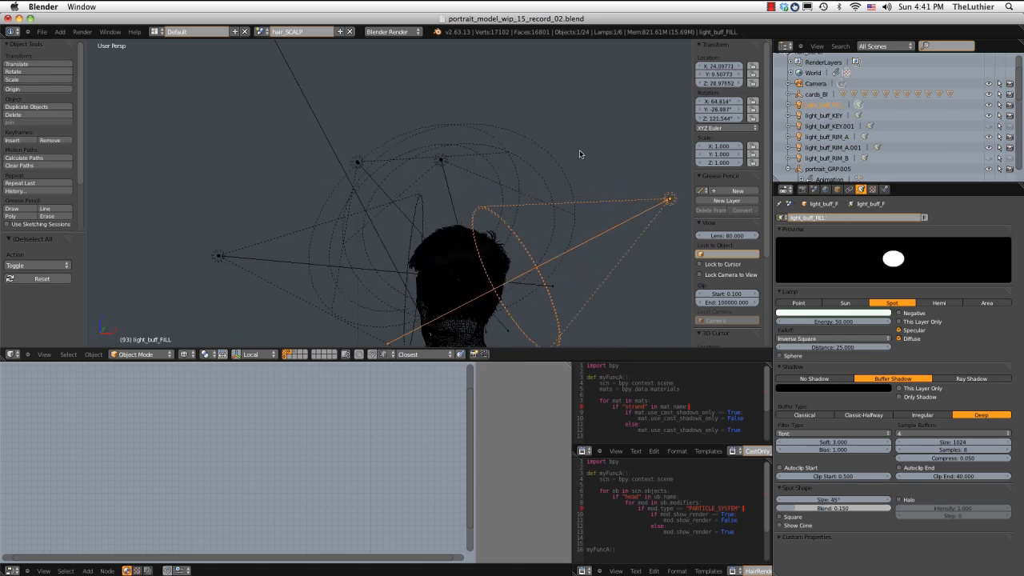
middle_click_drag(565, 217, 525, 156)
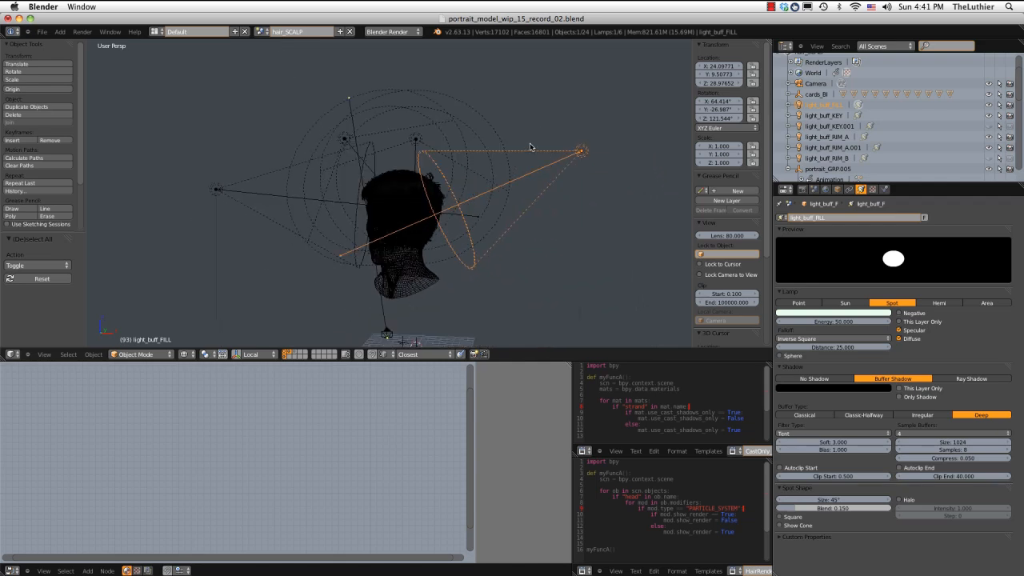
key("KP_0")
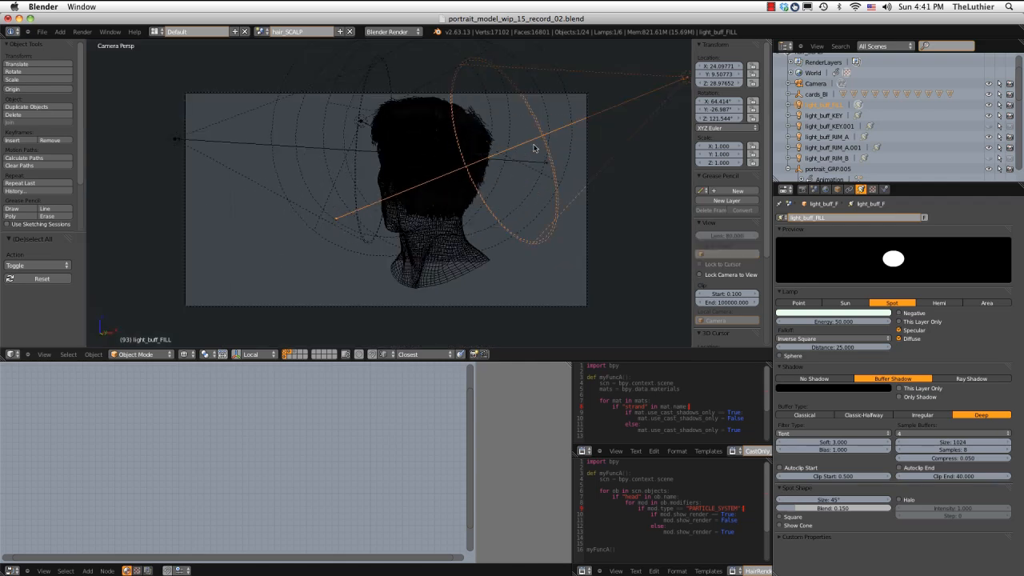
Render the hair_SCALP scene and inspect the scalp hair pass
left_click(83, 31)
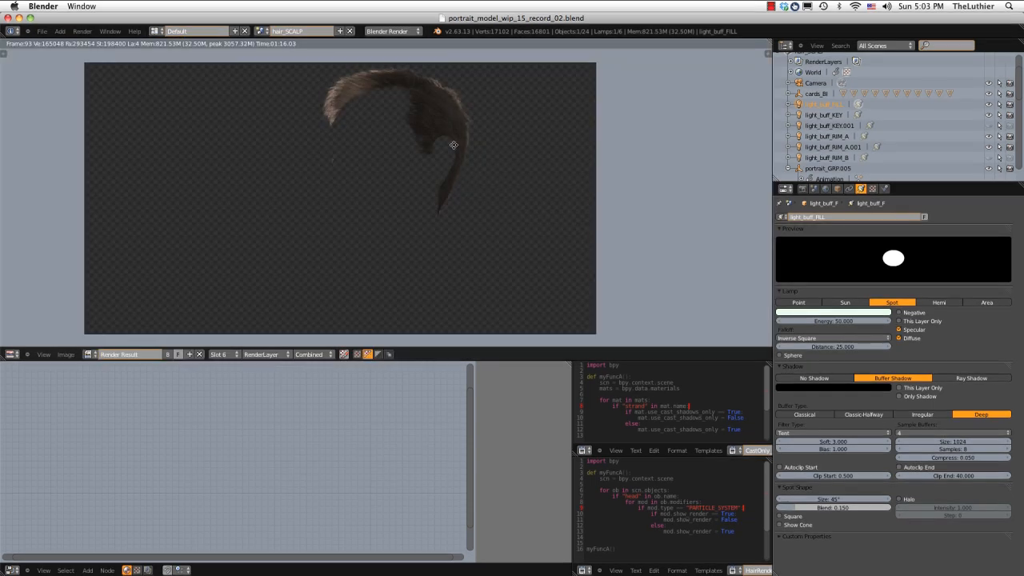
scroll(456, 176, "up", 3)
scroll(454, 129, "down", 4)
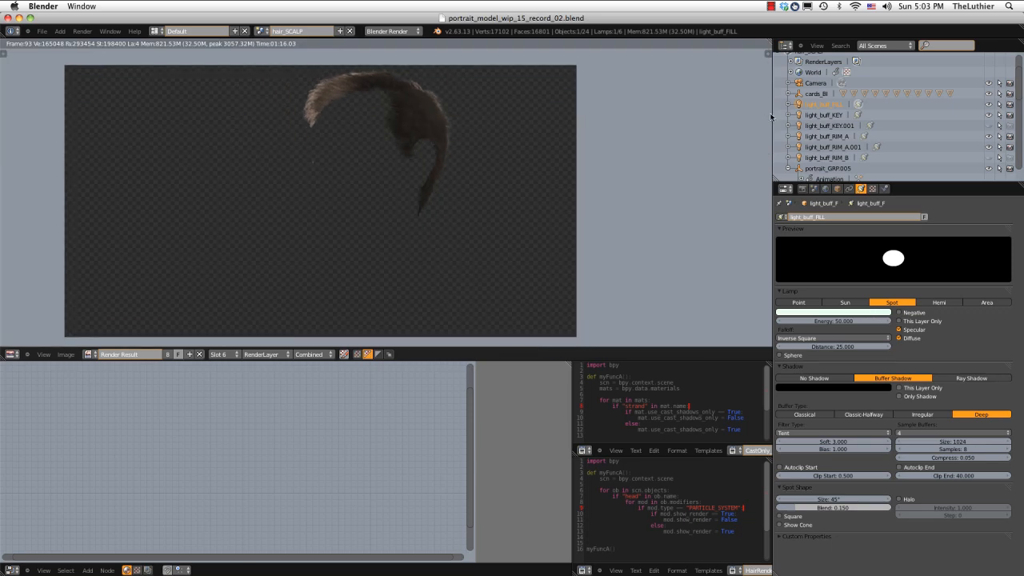
scroll(777, 87, "up", 3)
left_click(777, 90)
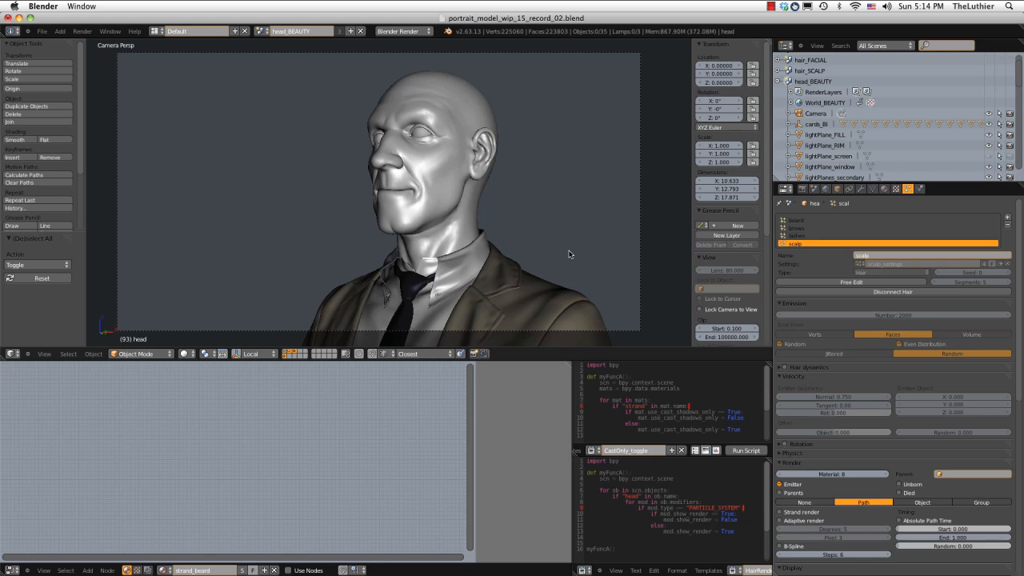
Select the head in the head_BEAUTY scene and run the CastOnly_toggle script to turn on Cast Only for the strand materials, checking it on strand_beard
right_click(497, 152)
left_click(884, 188)
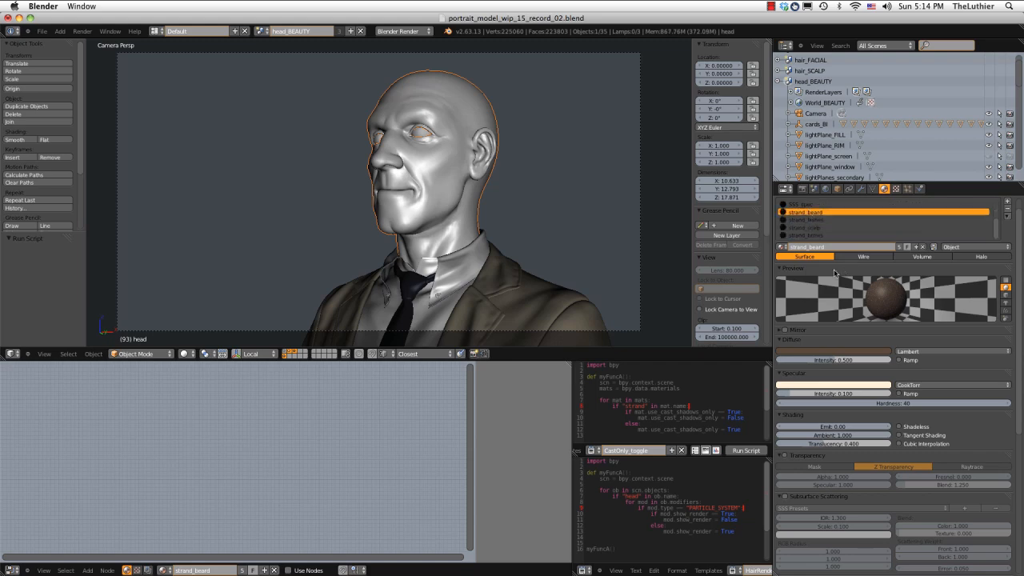
scroll(839, 345, "down", 6)
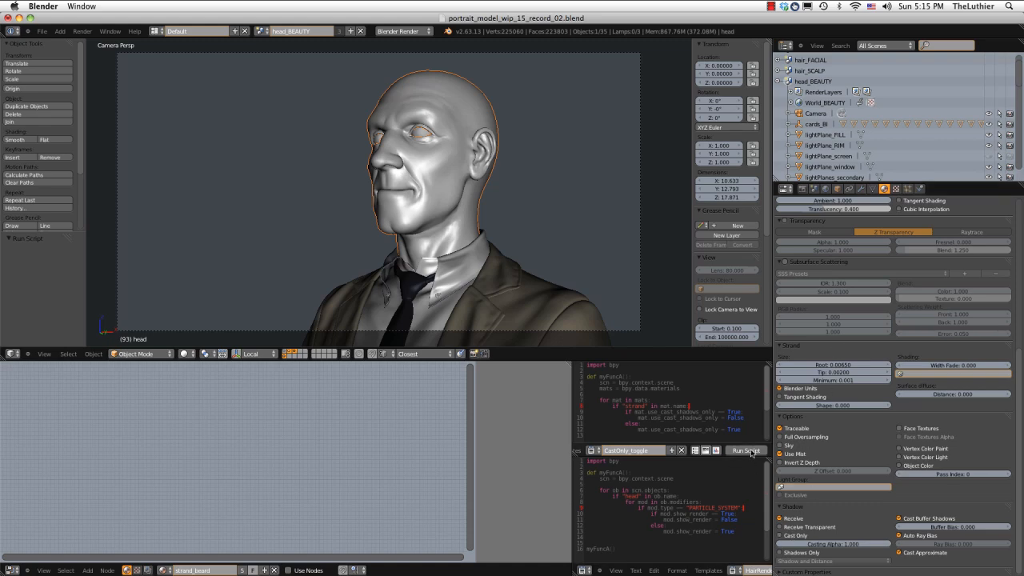
left_click(751, 453)
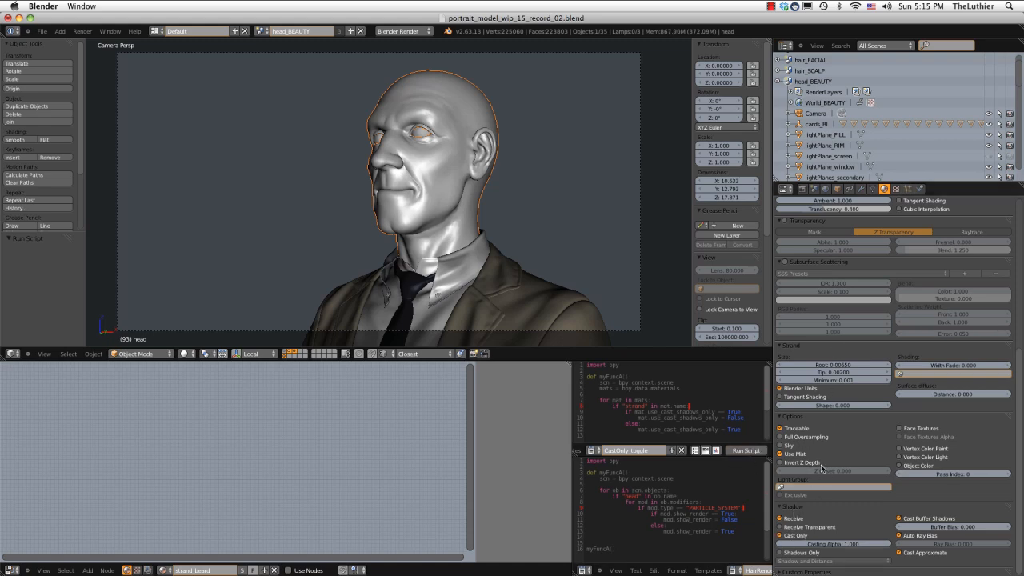
scroll(821, 469, "up", 2)
scroll(822, 468, "up", 6)
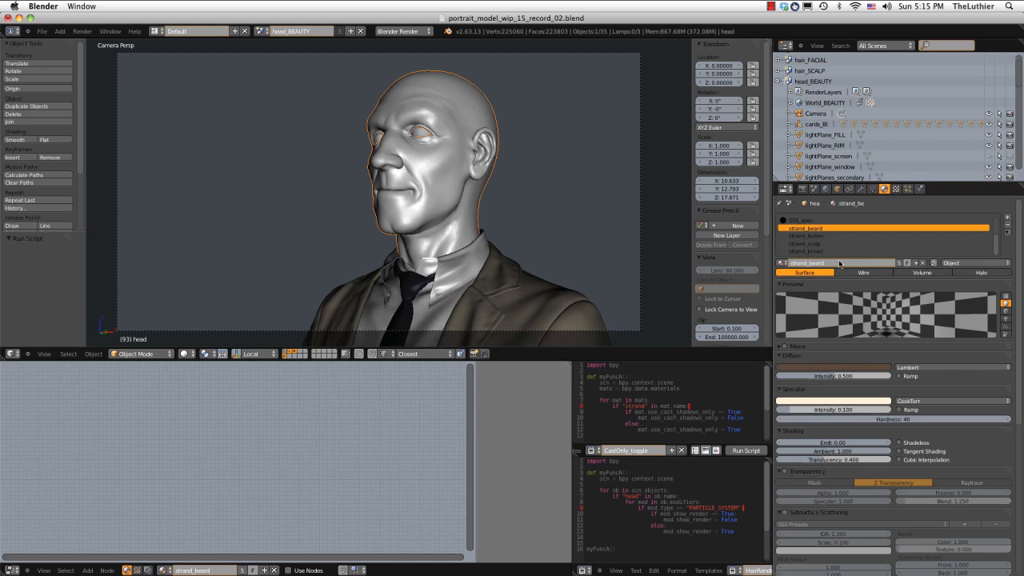
Turn off Strand render for the head's scalp particle system and set its rendered children to 20
left_click(908, 191)
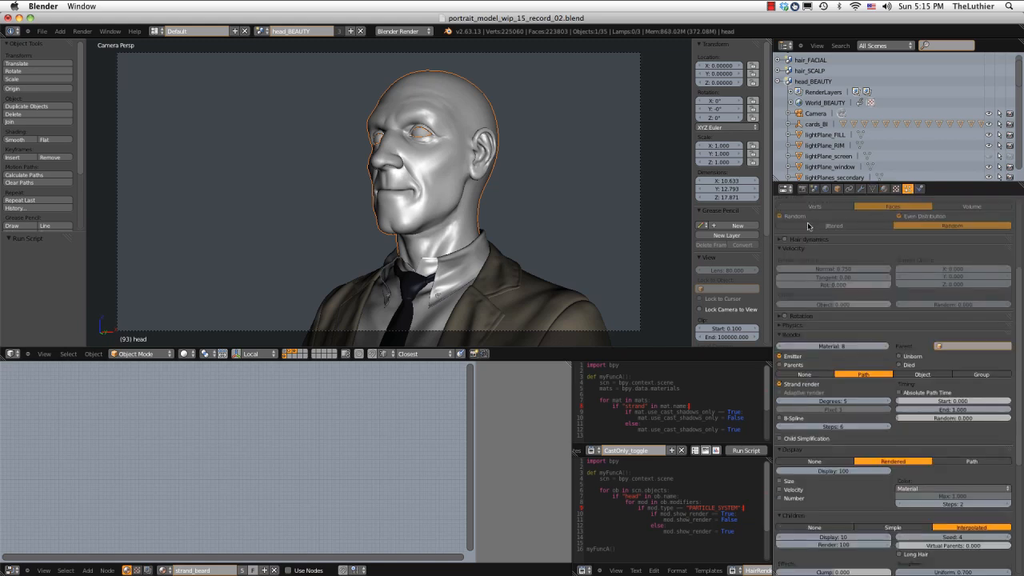
scroll(808, 226, "up", 4)
scroll(808, 232, "down", 4)
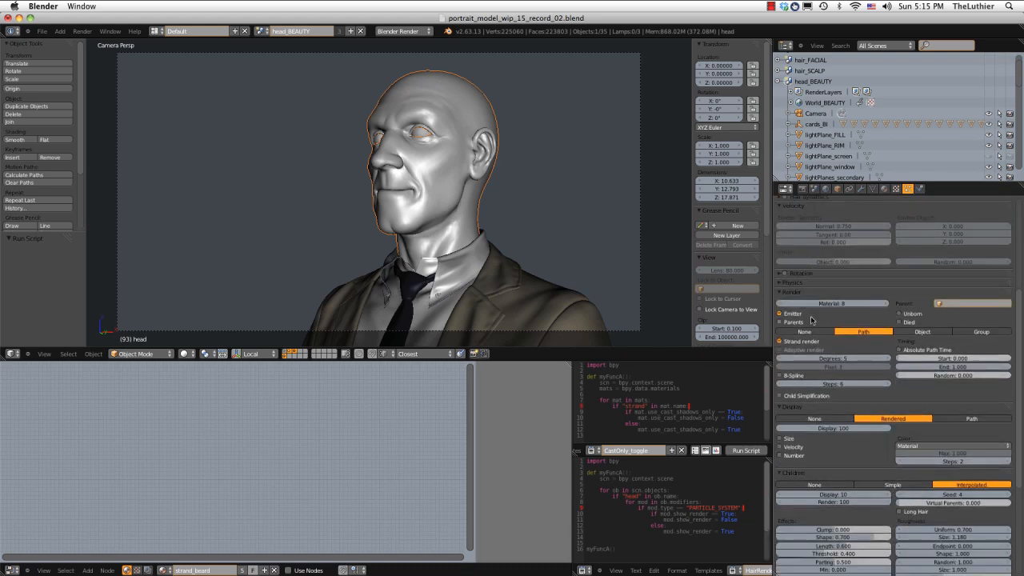
left_click(792, 341)
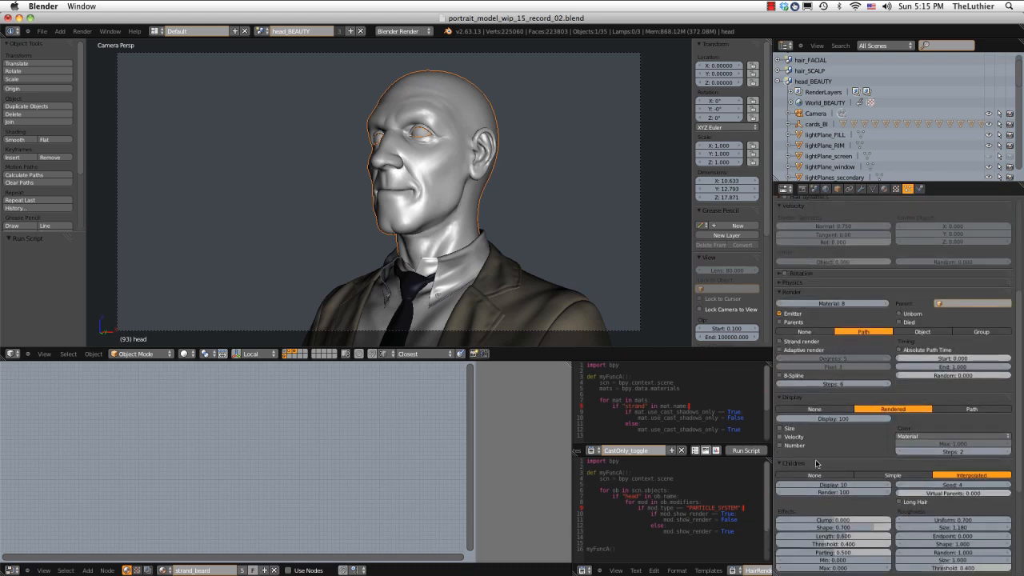
left_click(829, 492)
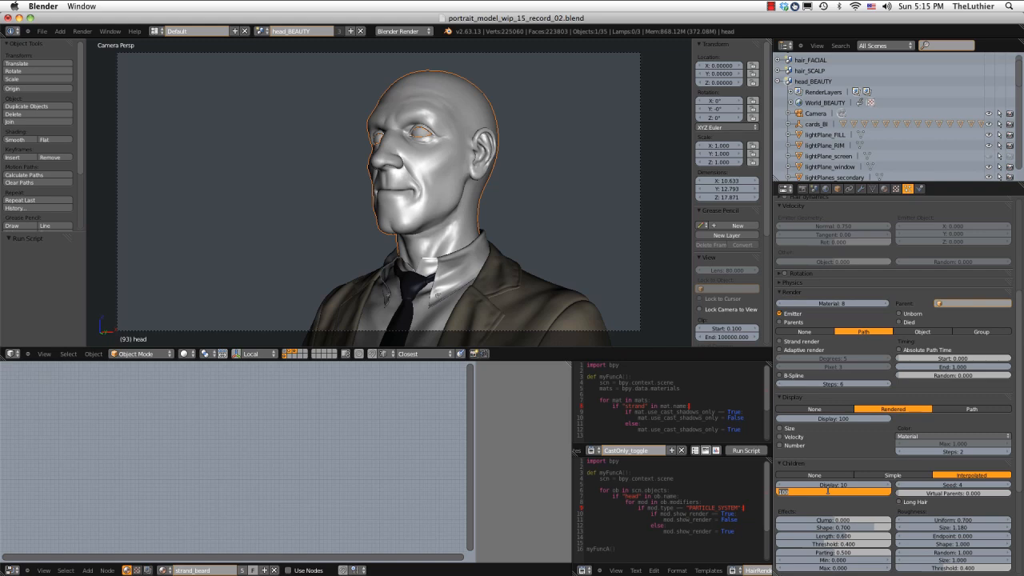
type("4")
key("Return")
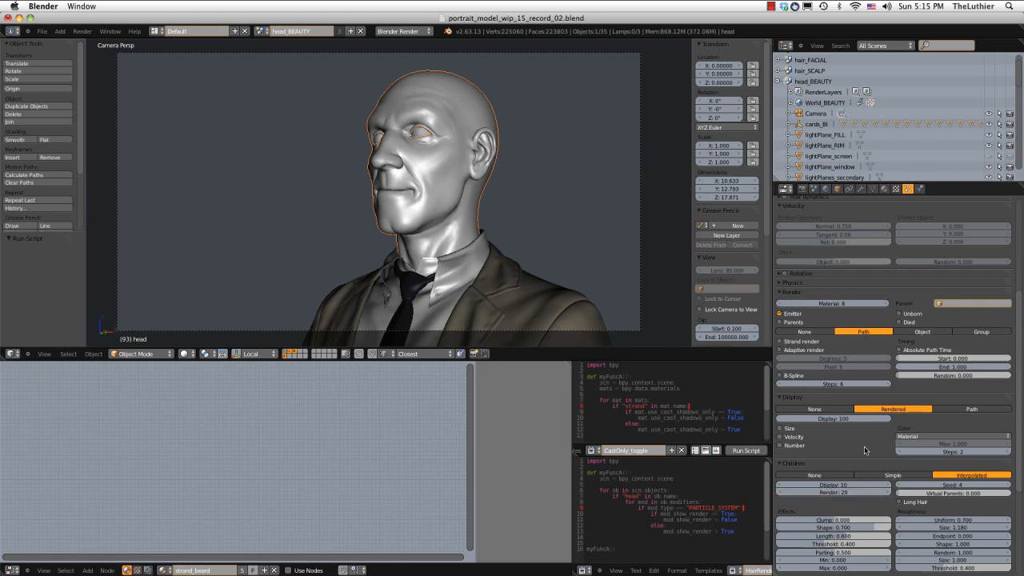
scroll(910, 289, "up", 3)
scroll(910, 289, "up", 2)
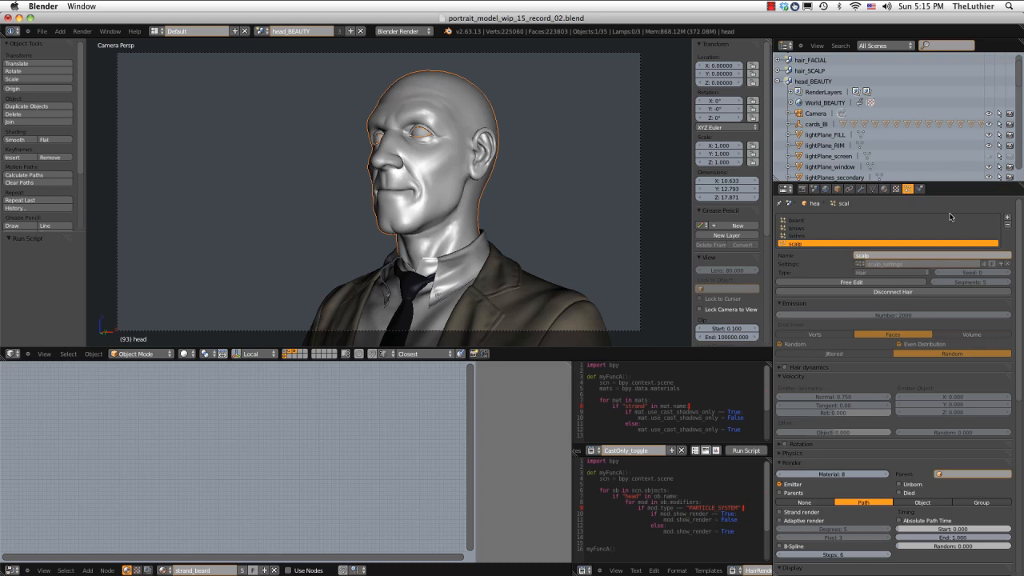
Select five of the overhead light cards in the beauty scene to review their placement and emissive material
left_click(885, 190)
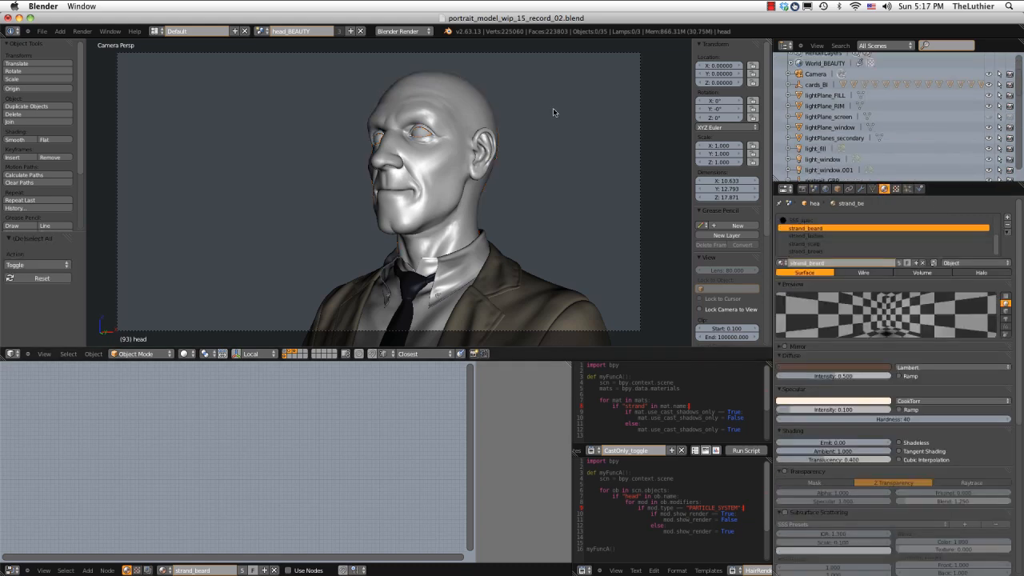
key("a")
key("a")
middle_click_drag(468, 119, 329, 190, "ctrl")
right_click(260, 195)
right_click(207, 133, "shift")
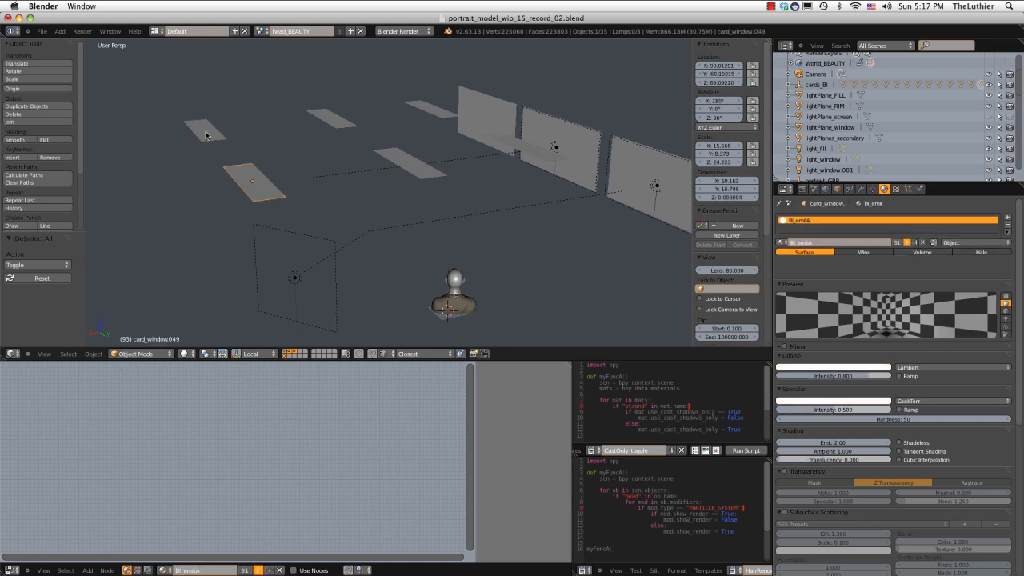
right_click(332, 122, "shift")
right_click(408, 163, "shift")
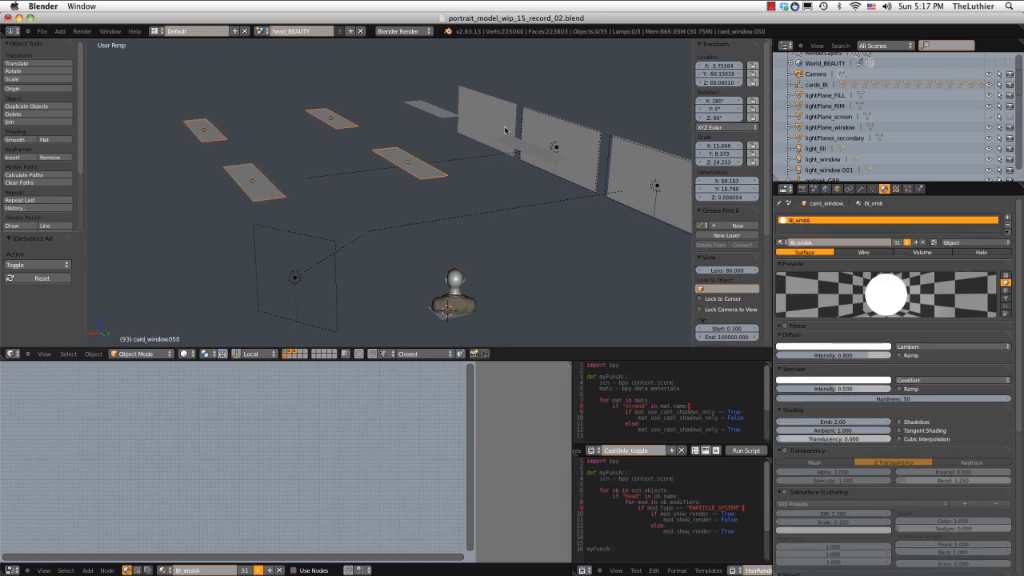
right_click(429, 109, "shift")
middle_click_drag(502, 142, 449, 135)
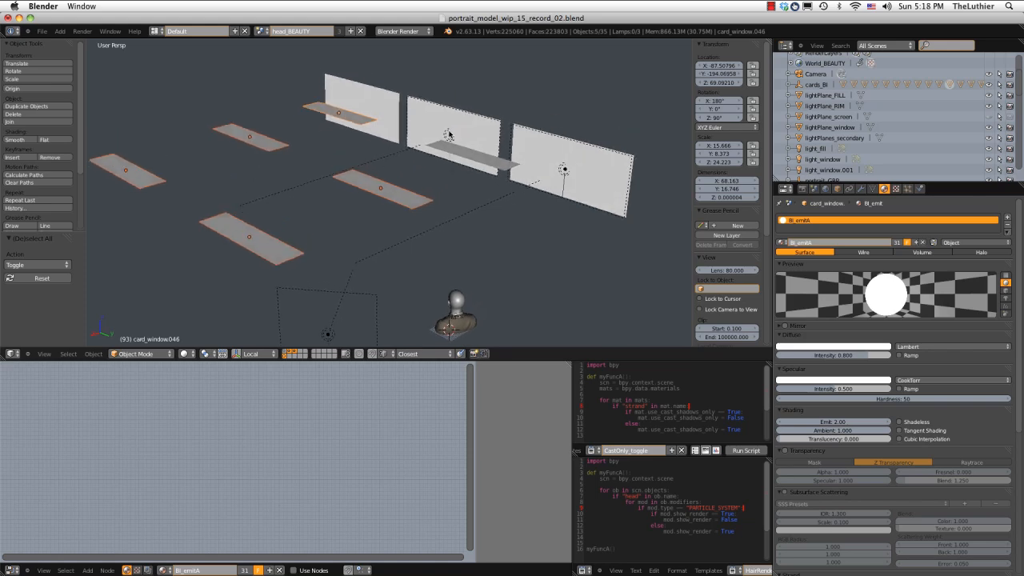
Select the middle window card and the light_window and light_fill area lamps to review their settings and placement, and return to the camera view
right_click(447, 132)
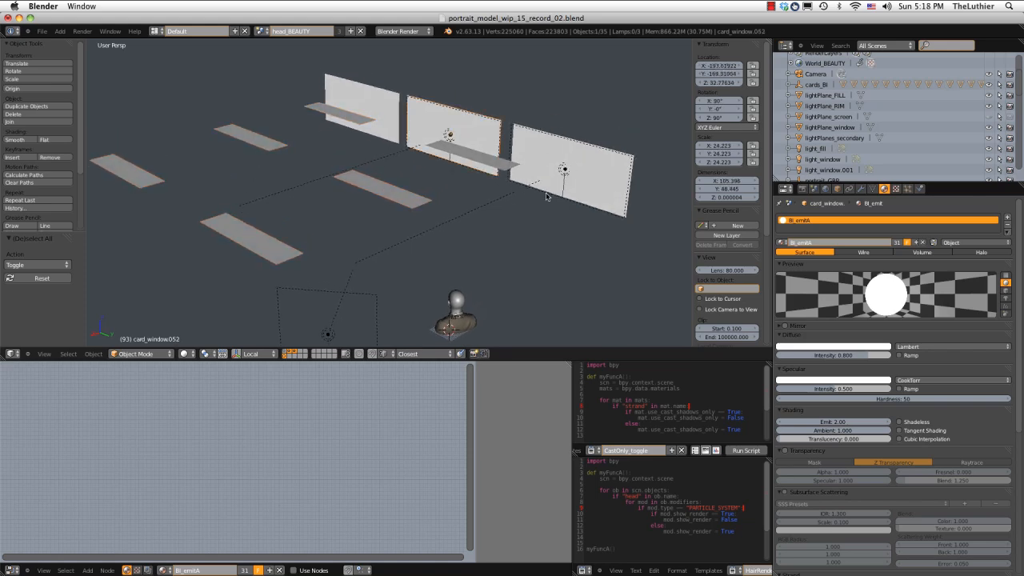
right_click(565, 169, "shift")
middle_click_drag(439, 162, 476, 164)
middle_click_drag(353, 135, 460, 143)
scroll(516, 229, "up", 3)
middle_click_drag(463, 189, 570, 146)
scroll(484, 205, "up", 3)
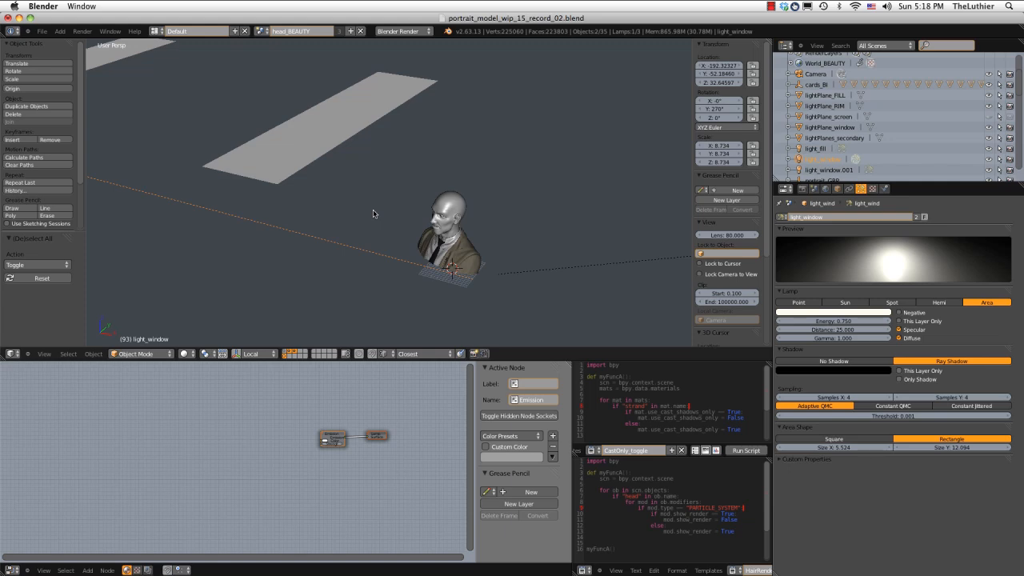
middle_click_drag(545, 230, 633, 224)
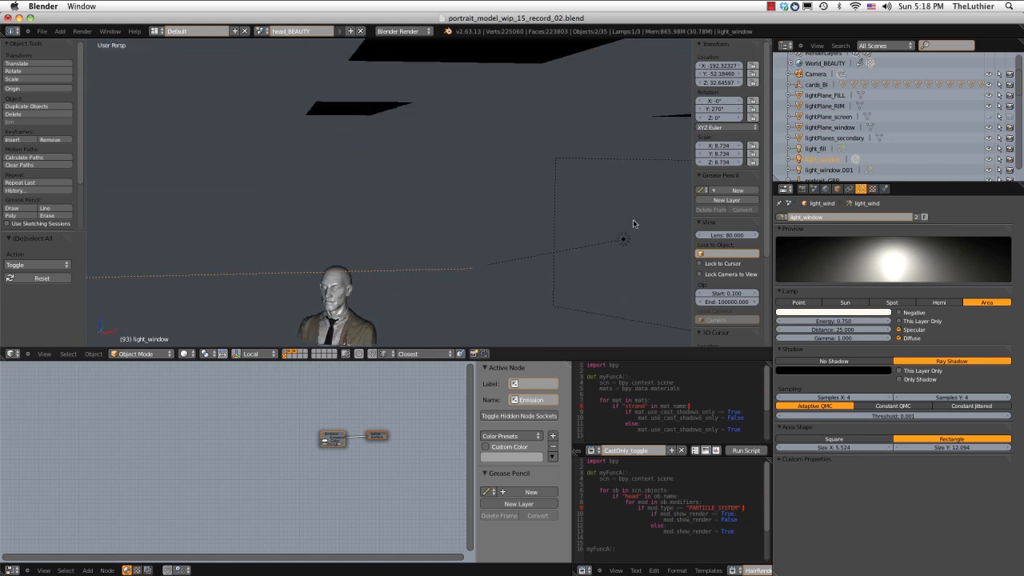
right_click(616, 229)
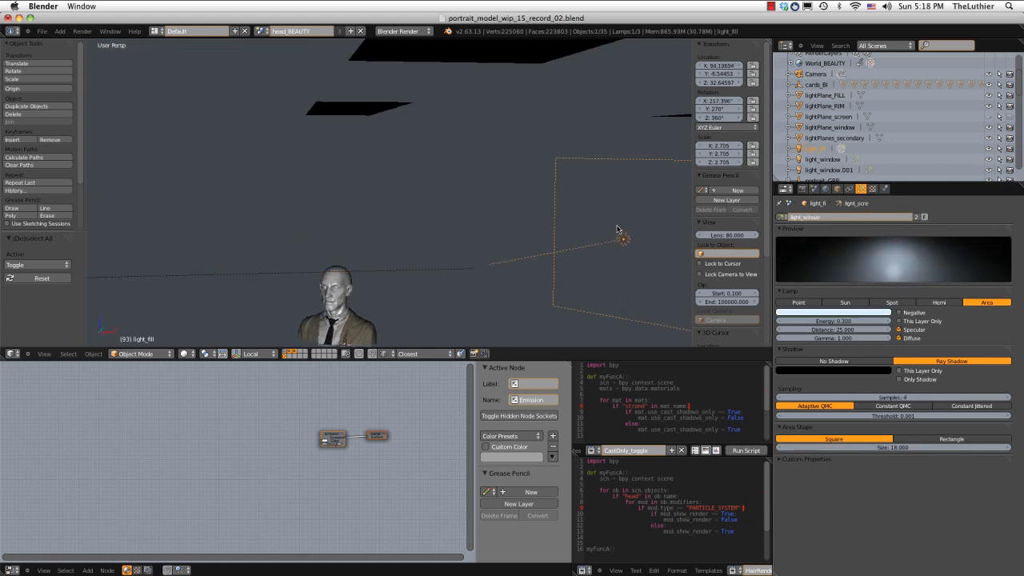
key("KP_0")
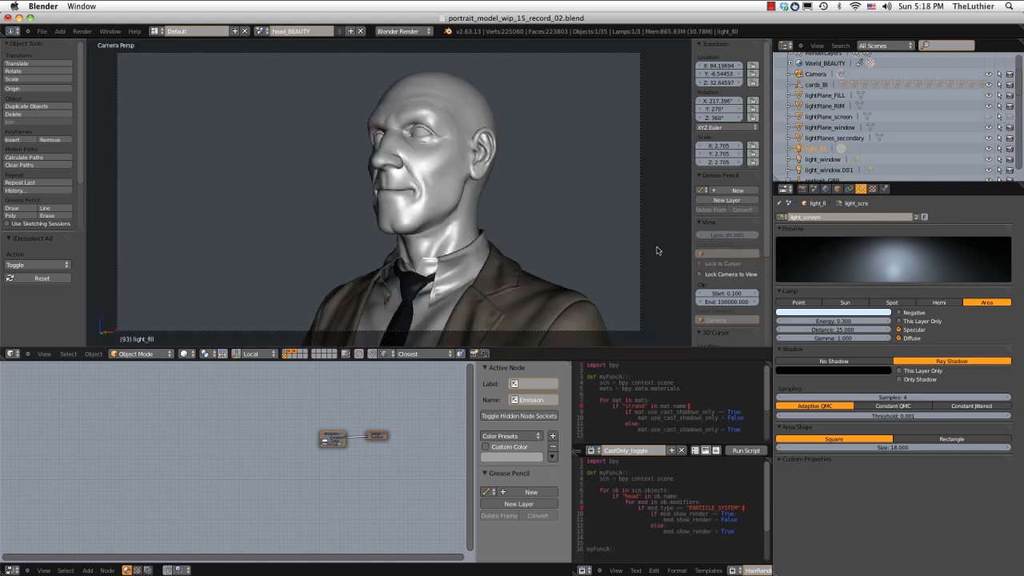
Render the head_BEAUTY scene and inspect the face closely along with the head's hair modifiers in the scene hierarchy
left_click(83, 31)
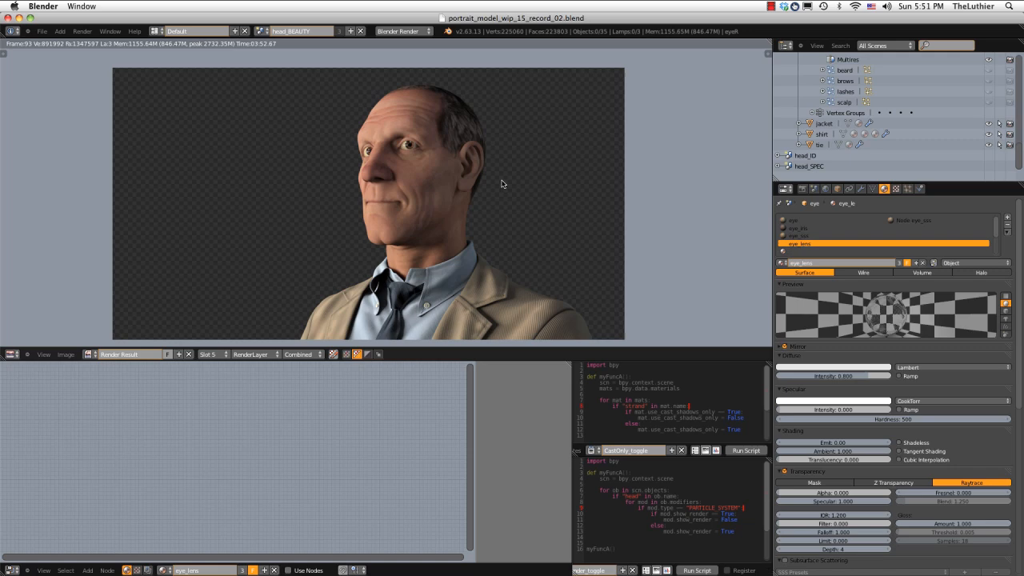
scroll(492, 189, "up", 3)
scroll(483, 193, "up", 2)
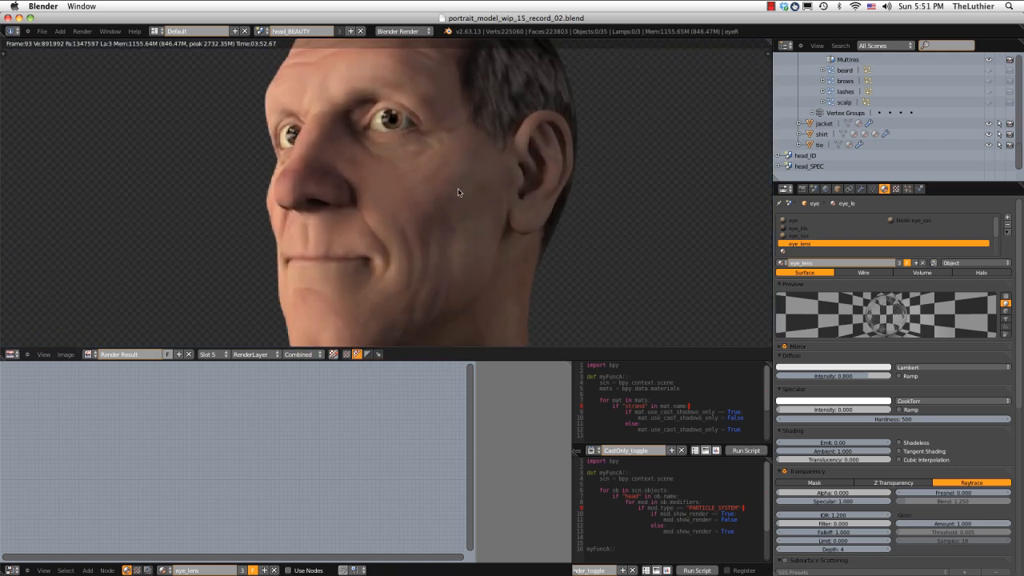
scroll(822, 122, "up", 2)
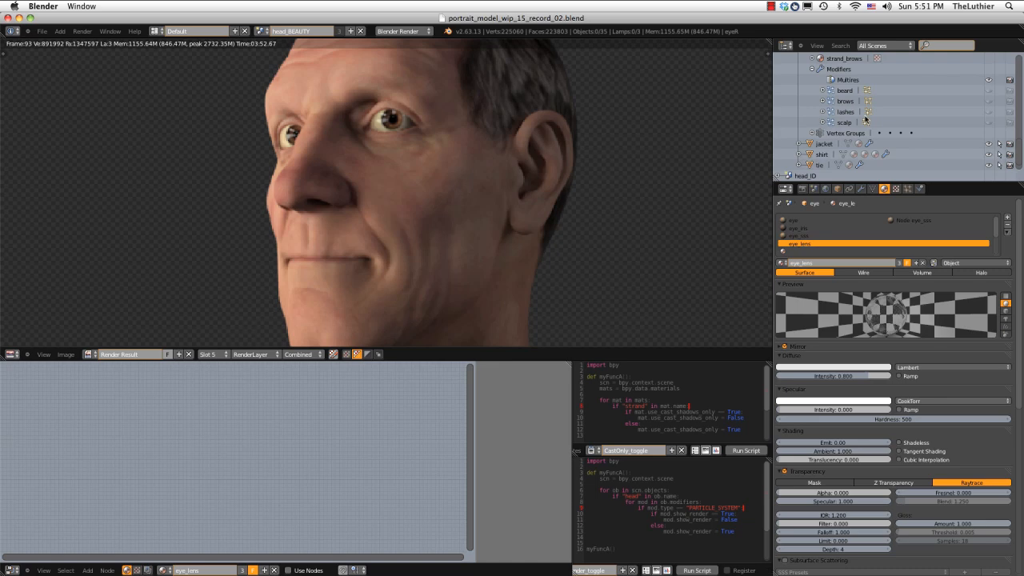
scroll(907, 114, "up", 2)
scroll(907, 115, "down", 2)
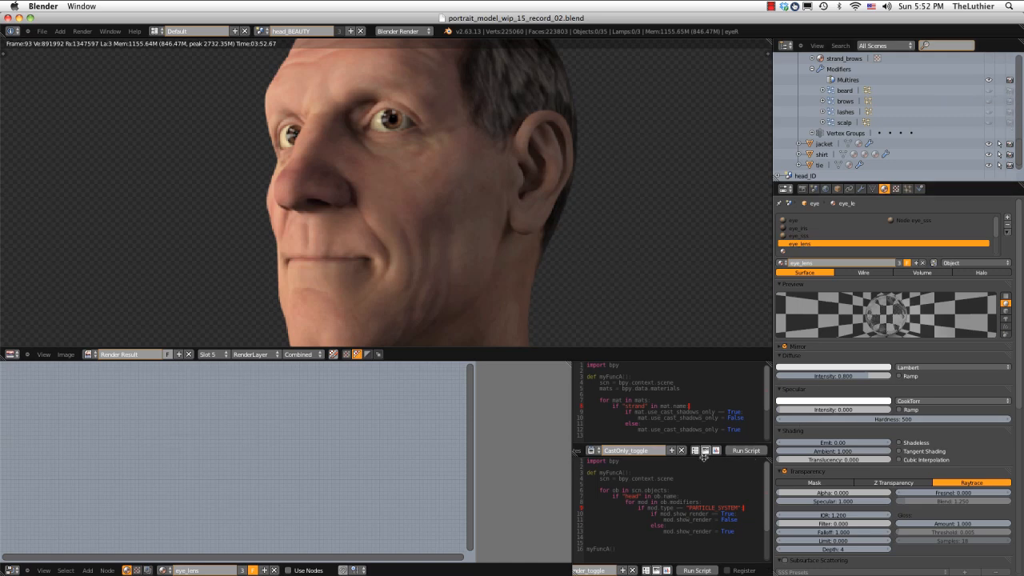
Reveal the HairRender_toggle script's controls and run it to enable the head's hair particle systems for rendering
left_click_drag(704, 457, 704, 462)
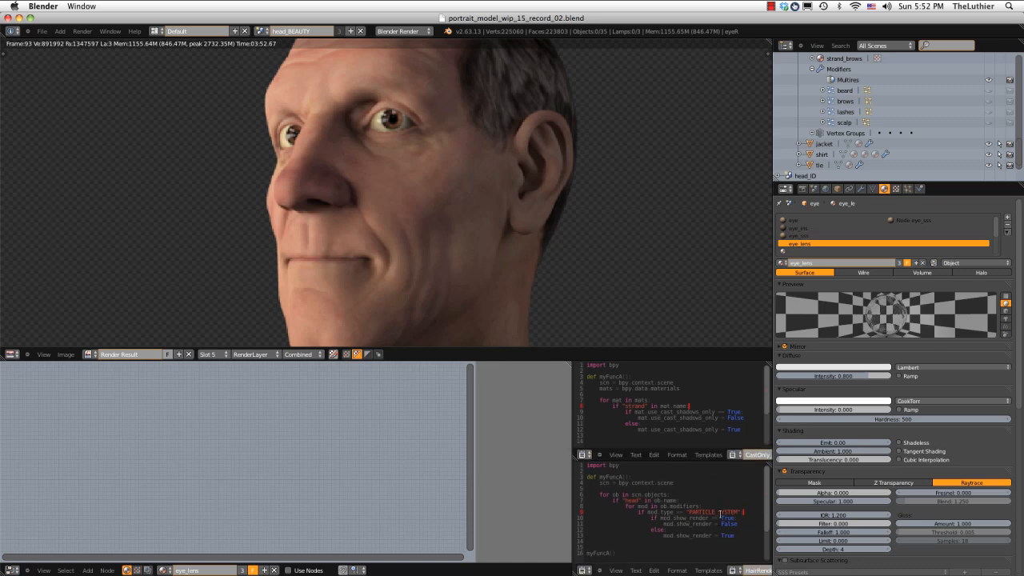
middle_click_drag(739, 571, 690, 570)
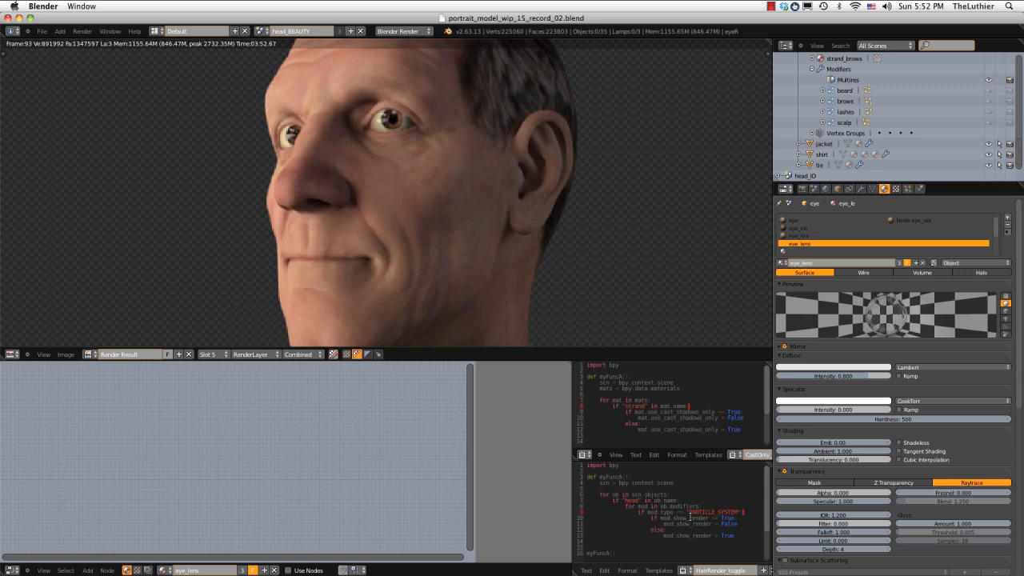
scroll(747, 561, "down", 5)
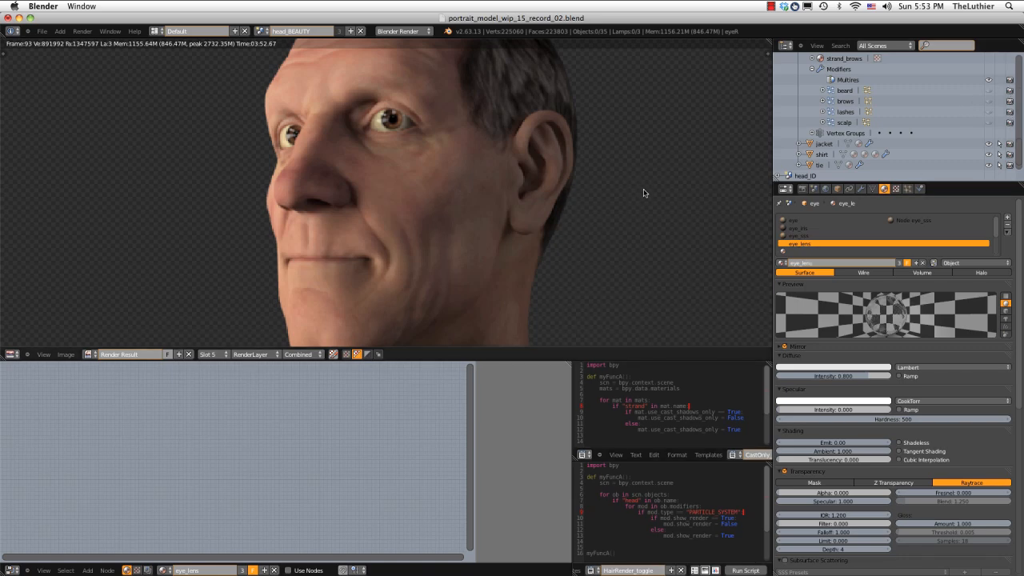
Render the head_BEAUTY scene into Slot 6 with the hair particle systems enabled
scroll(617, 176, "down", 4)
scroll(404, 200, "up", 1)
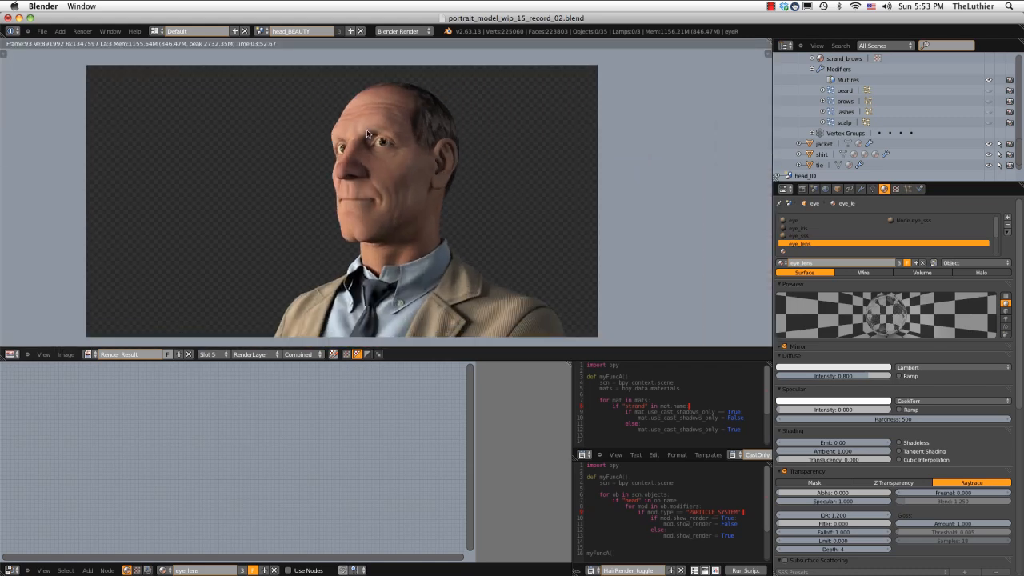
left_click(83, 32)
left_click(97, 41)
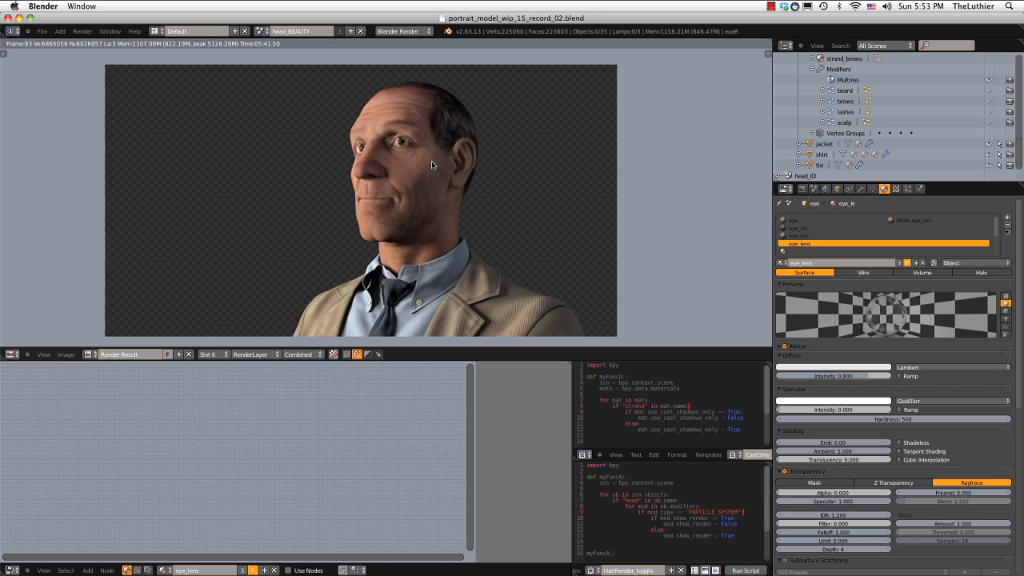
Compare the face in the Slot 6 render with the Slot 5 render
scroll(431, 160, "up", 3)
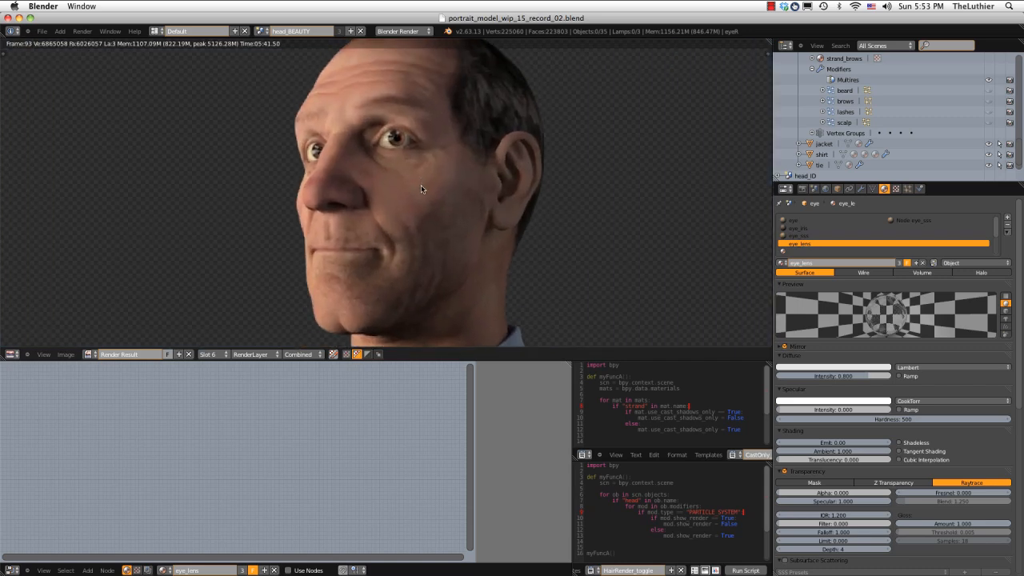
key("alt+j")
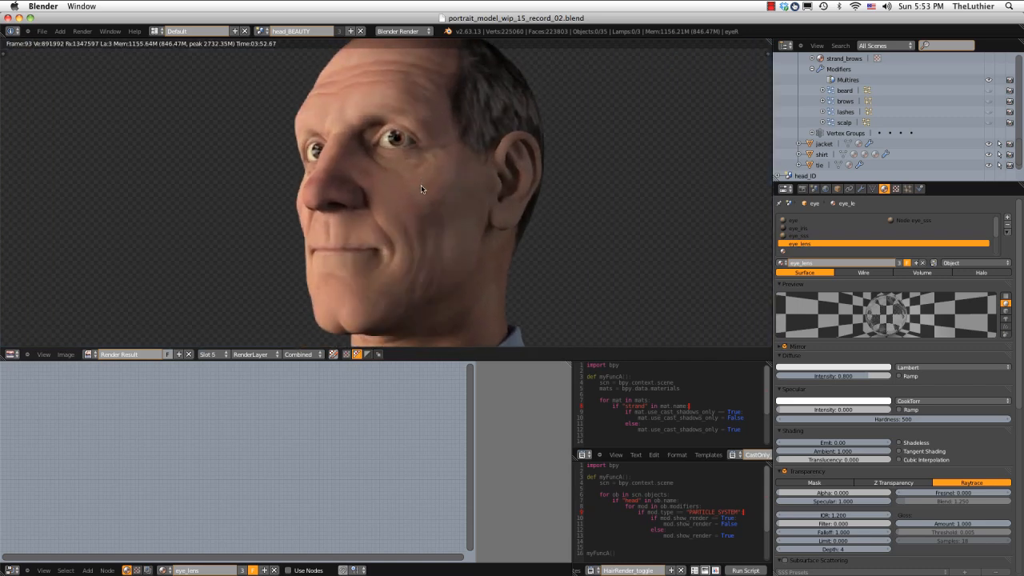
key("j")
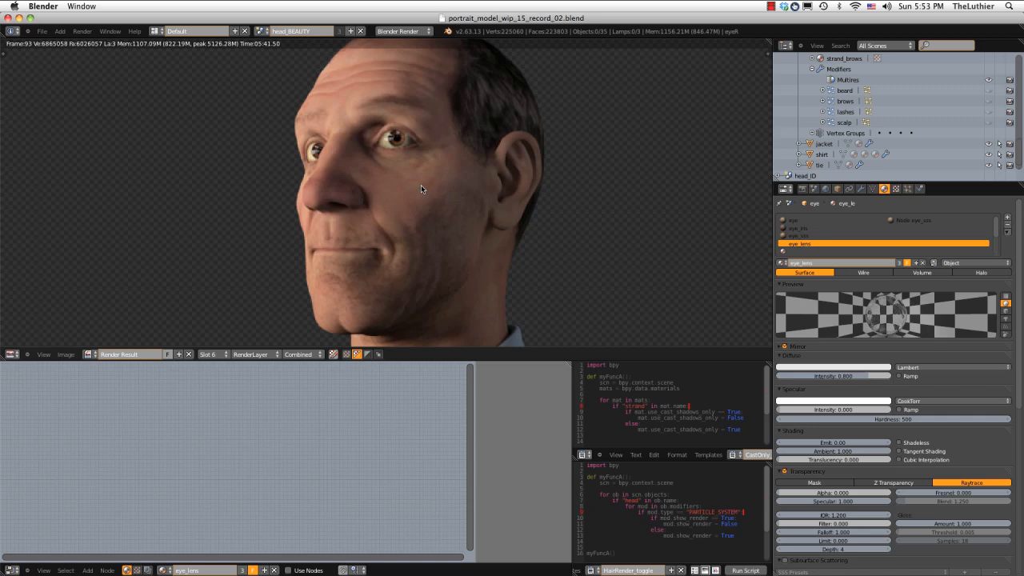
scroll(421, 186, "down", 2)
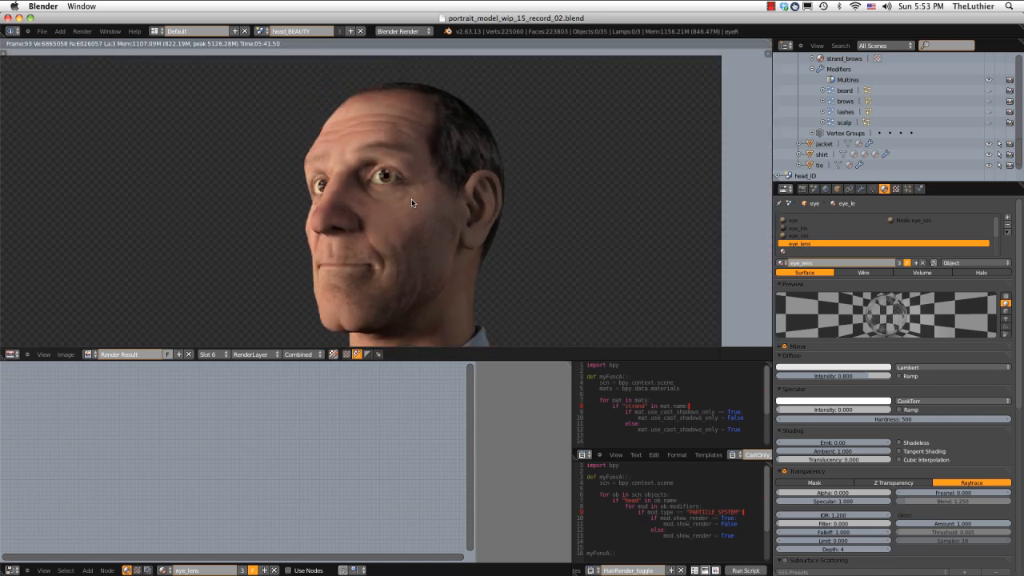
Switch repeatedly between the Slot 5 and Slot 6 renders to examine the hair shadows, including the full portrait
key("alt+j")
key("j")
key("alt+j")
key("j")
key("alt+j")
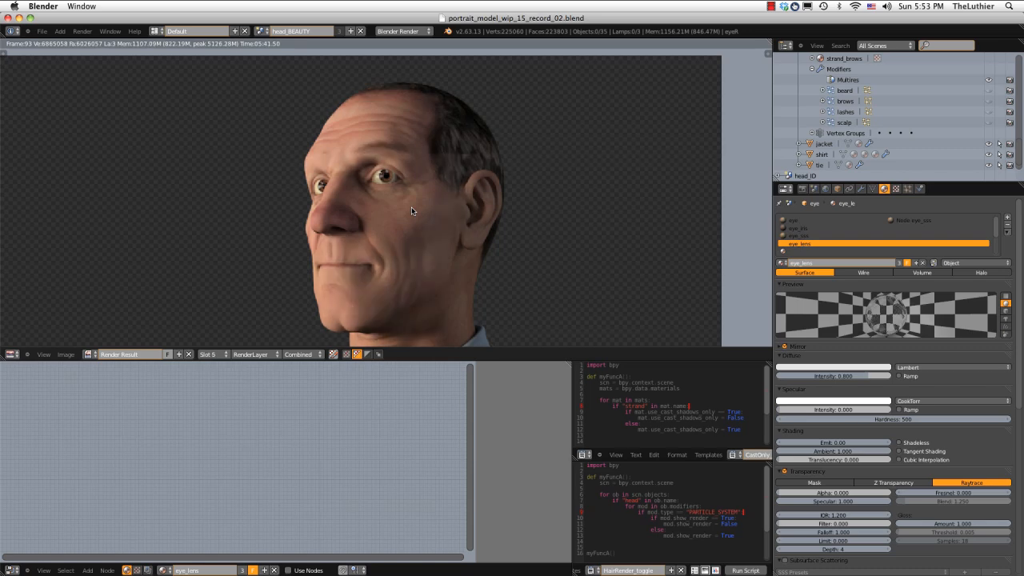
key("j")
key("alt+j")
key("j")
key("alt+j")
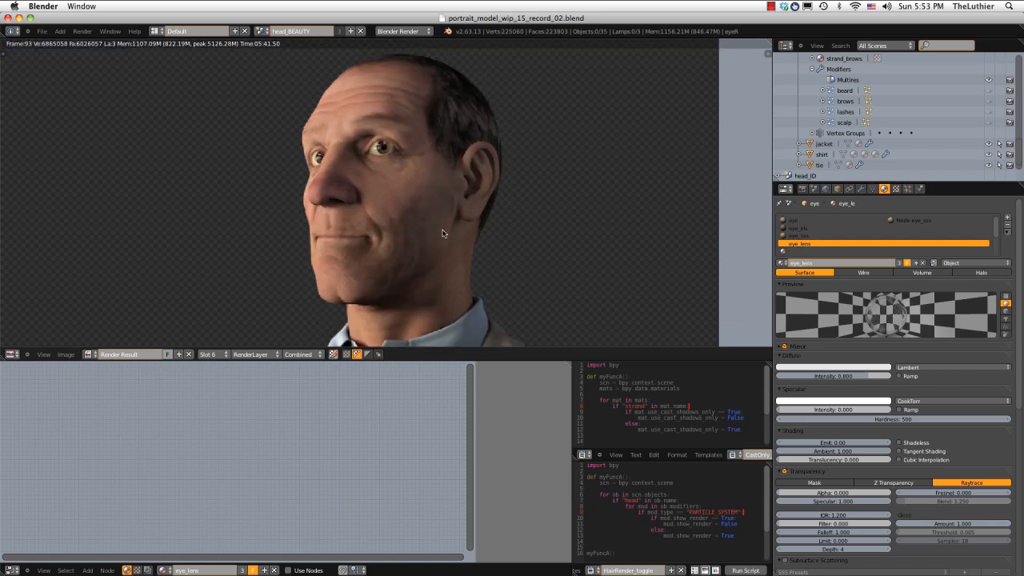
middle_click_drag(472, 184, 449, 177)
scroll(454, 211, "down", 2)
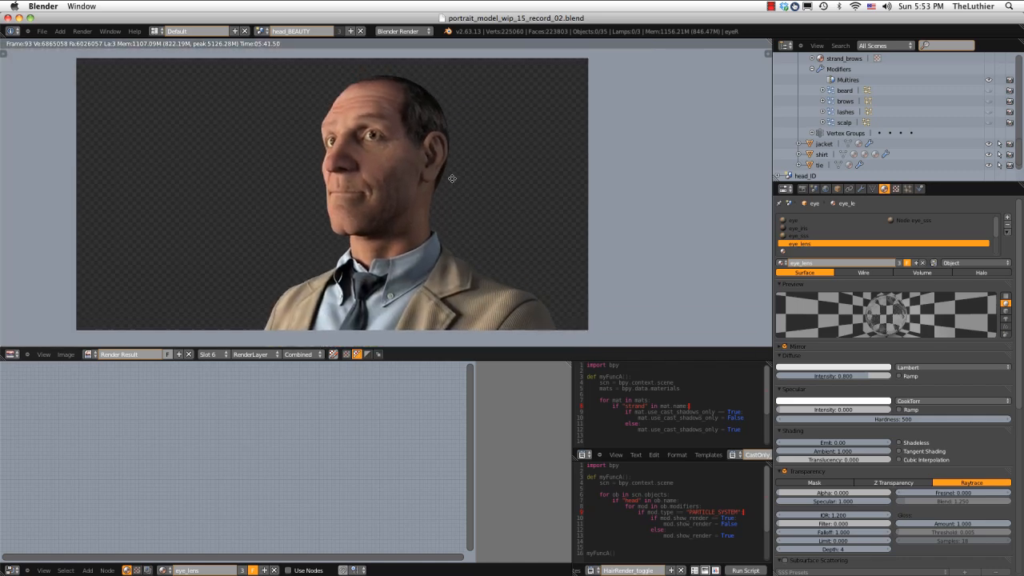
Collapse the head_BEAUTY scene in the scene hierarchy and expand the head_SPEC scene
scroll(852, 93, "down", 1)
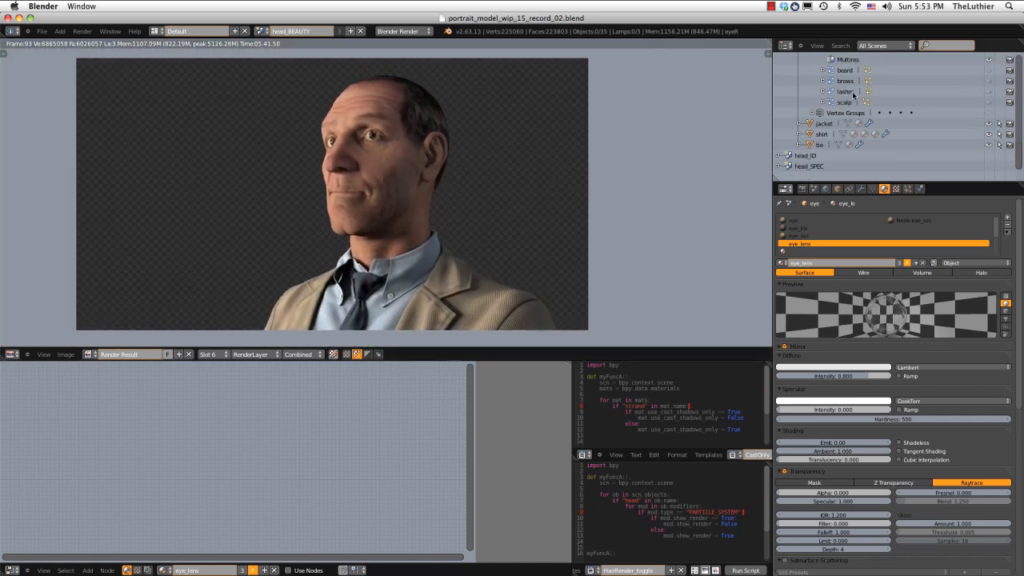
scroll(852, 91, "up", 8)
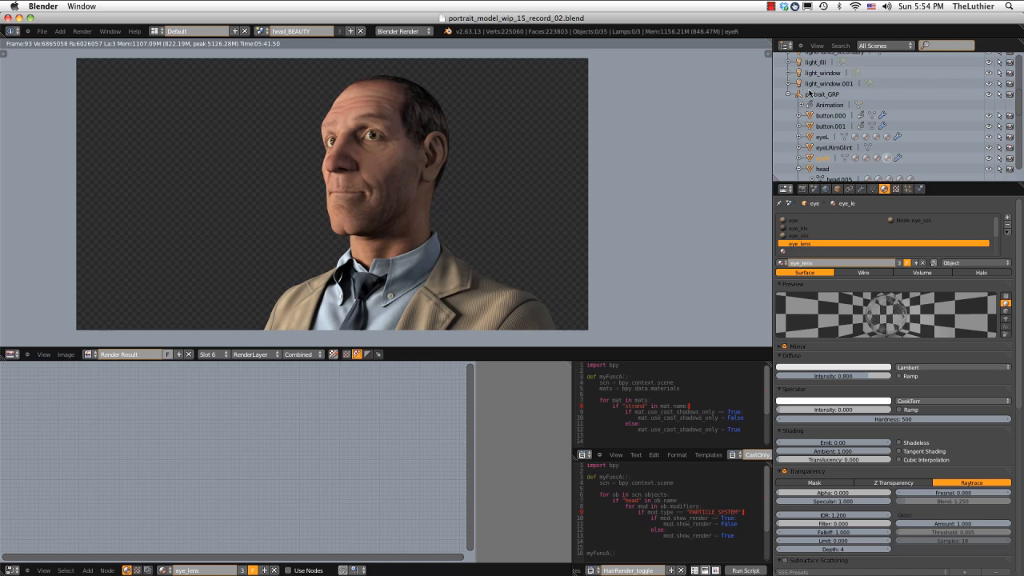
scroll(792, 93, "up", 3)
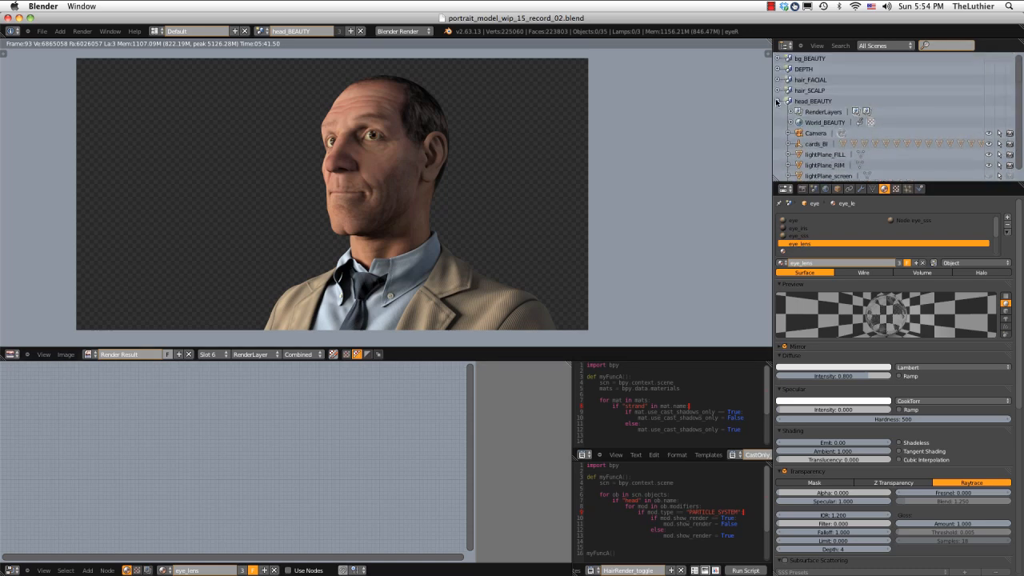
left_click(778, 103)
left_click(777, 123)
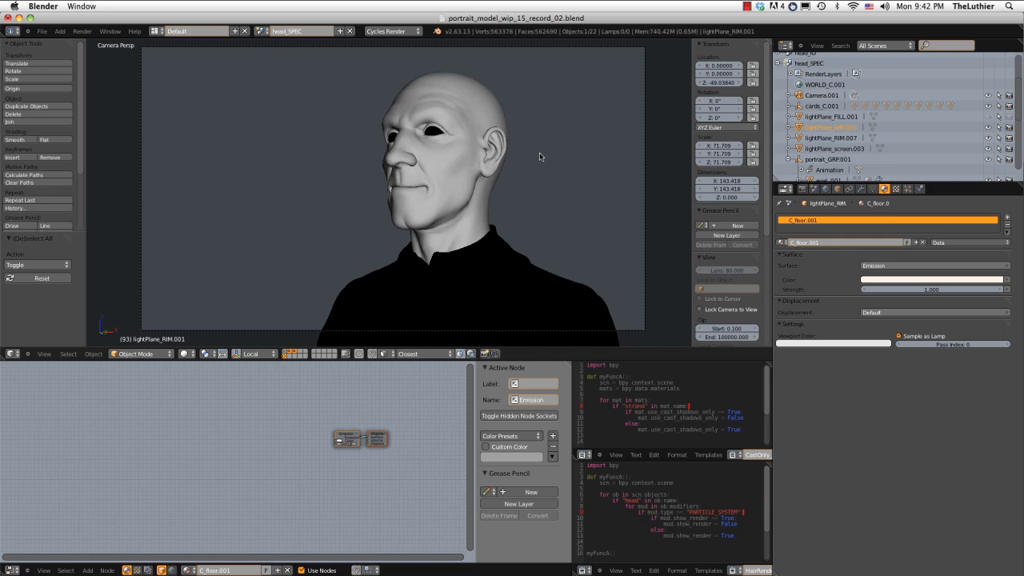
Examine the emission planes surrounding the portrait in the head_SPEC scene and select the three large window cards
middle_click_drag(576, 163, 515, 78)
scroll(467, 108, "up", 3)
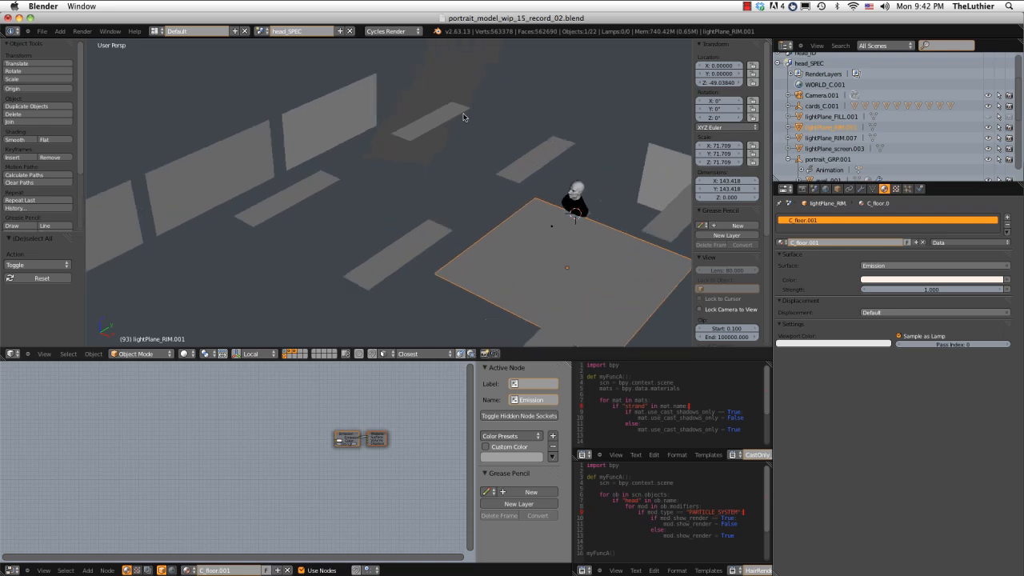
middle_click_drag(562, 118, 542, 124, "shift")
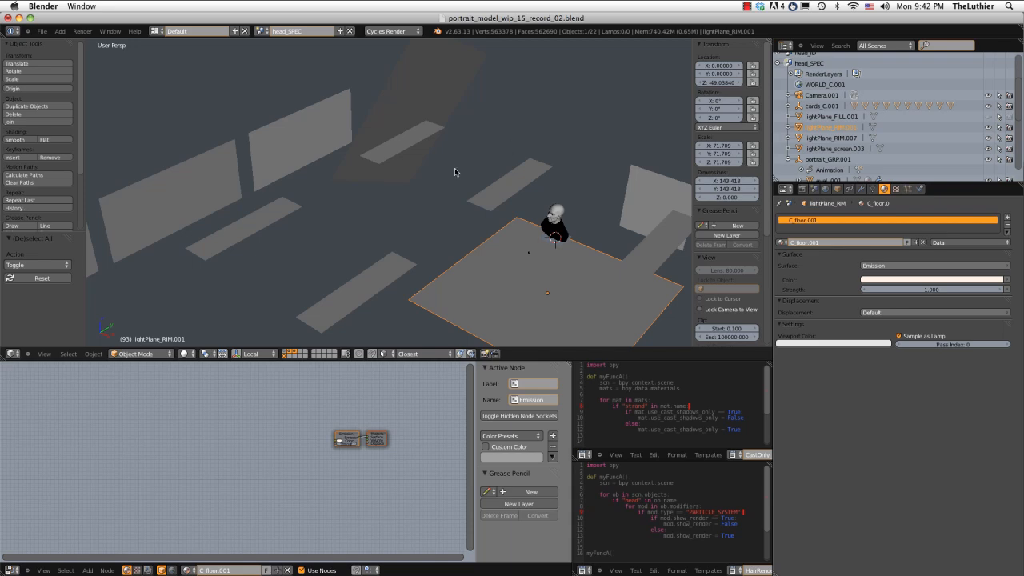
scroll(483, 163, "up", 5)
scroll(492, 148, "down", 7)
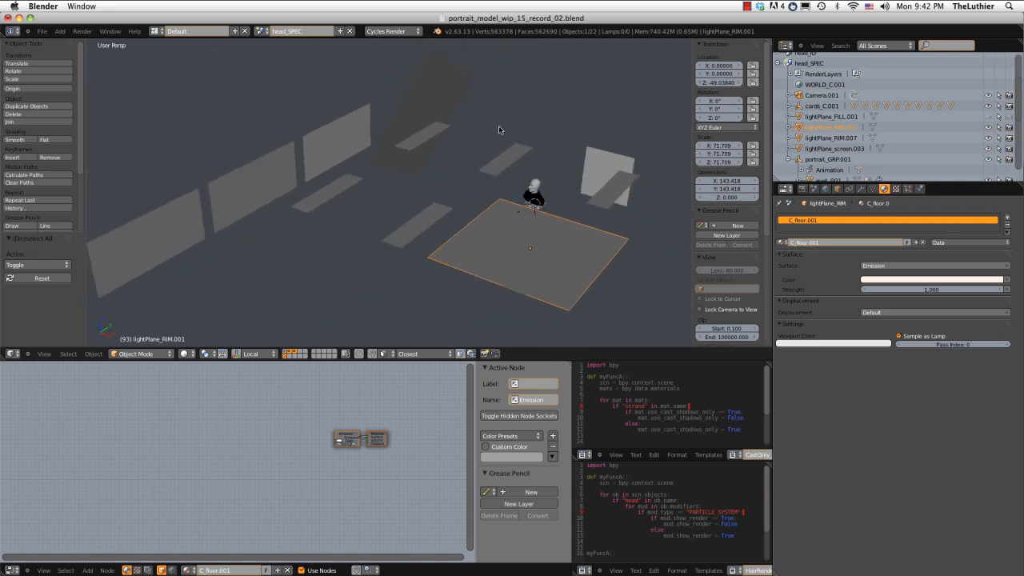
right_click(336, 152)
right_click(239, 180, "shift")
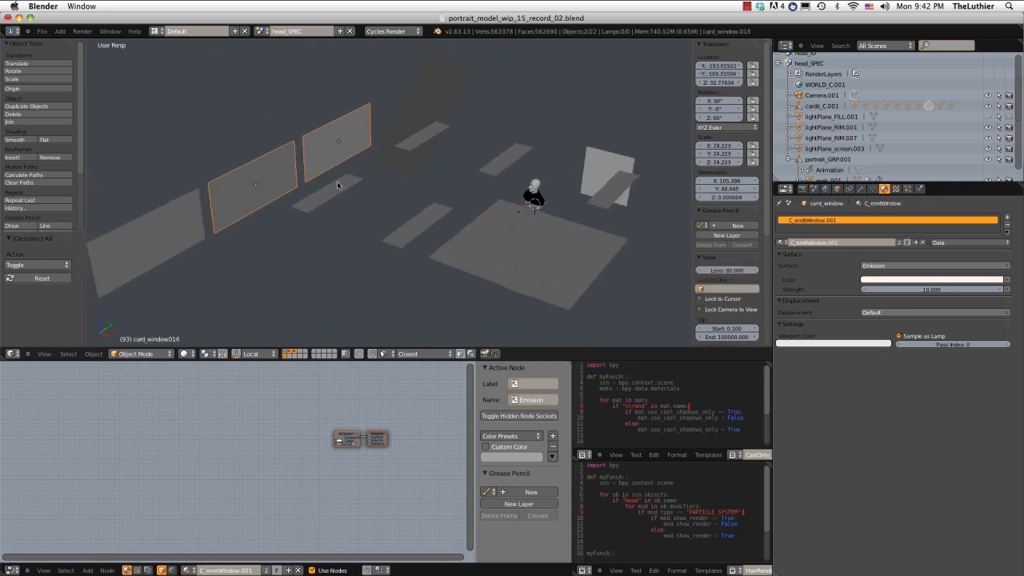
right_click(160, 223, "shift")
Select the other light planes, ending on the floor plane, and examine its placement beneath the bust
middle_click_drag(525, 122, 521, 150)
right_click(467, 85)
right_click(542, 150)
scroll(582, 156, "up", 2)
right_click(522, 195)
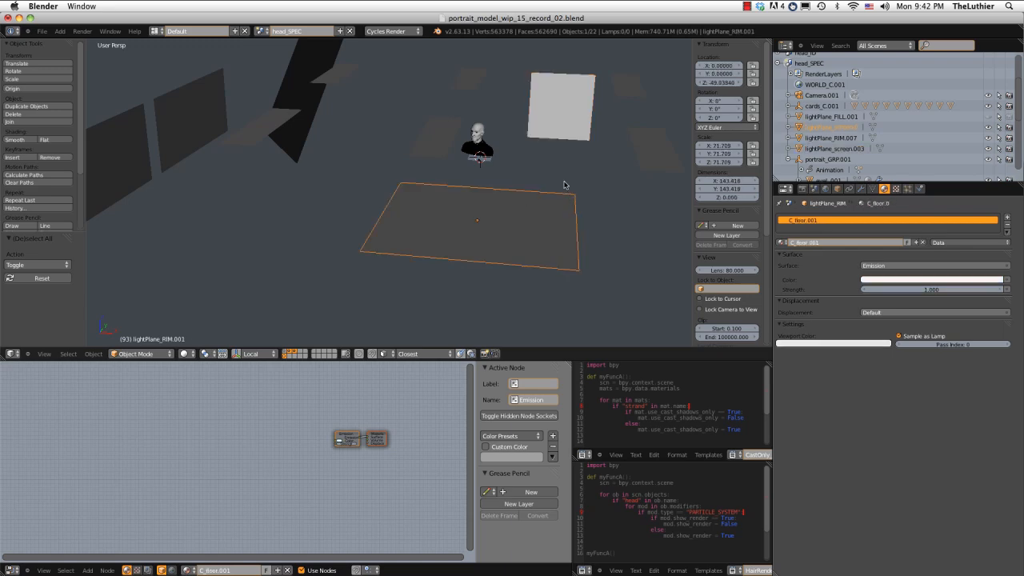
key("KP_Decimal")
scroll(564, 191, "down", 3)
middle_click_drag(468, 135, 489, 166, "shift")
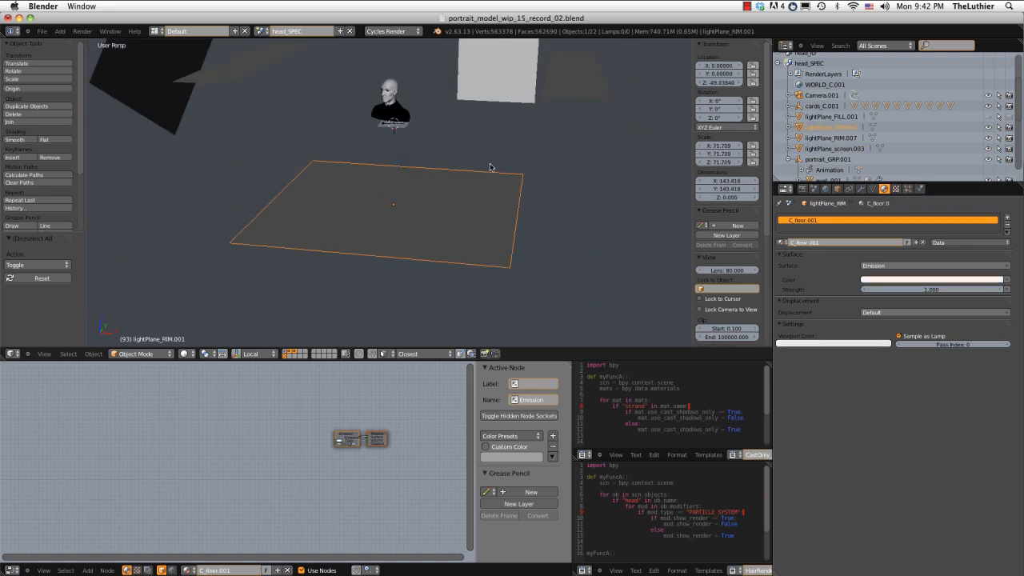
middle_click_drag(451, 130, 449, 117)
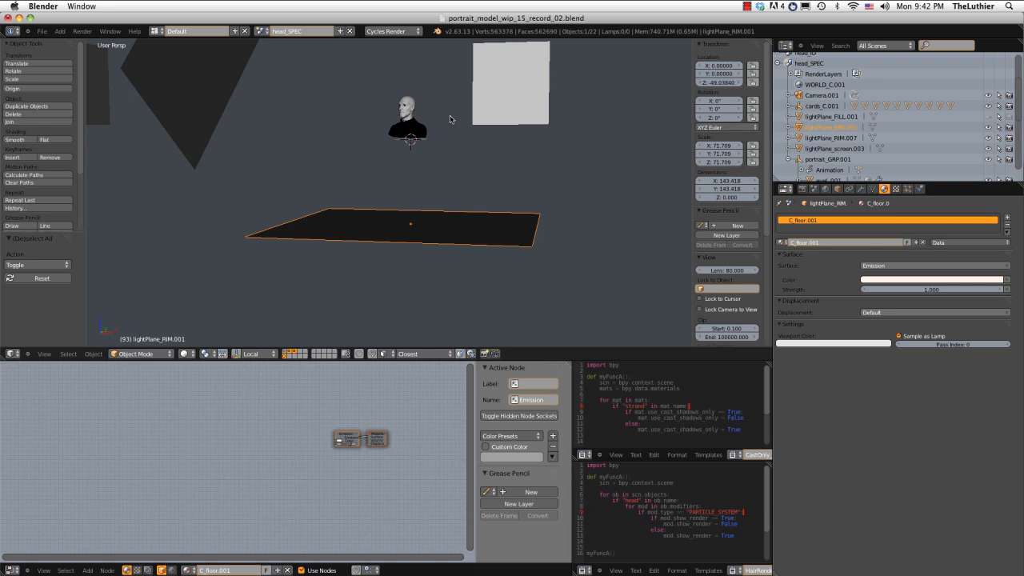
Return to the camera view and render the head_SPEC scene with Cycles
key("KP_0")
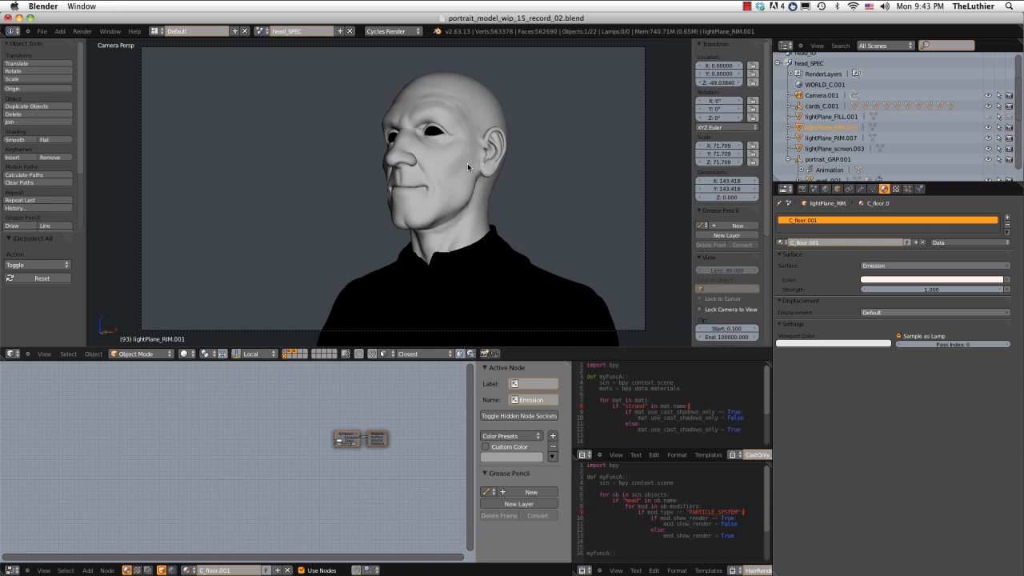
left_click(82, 31)
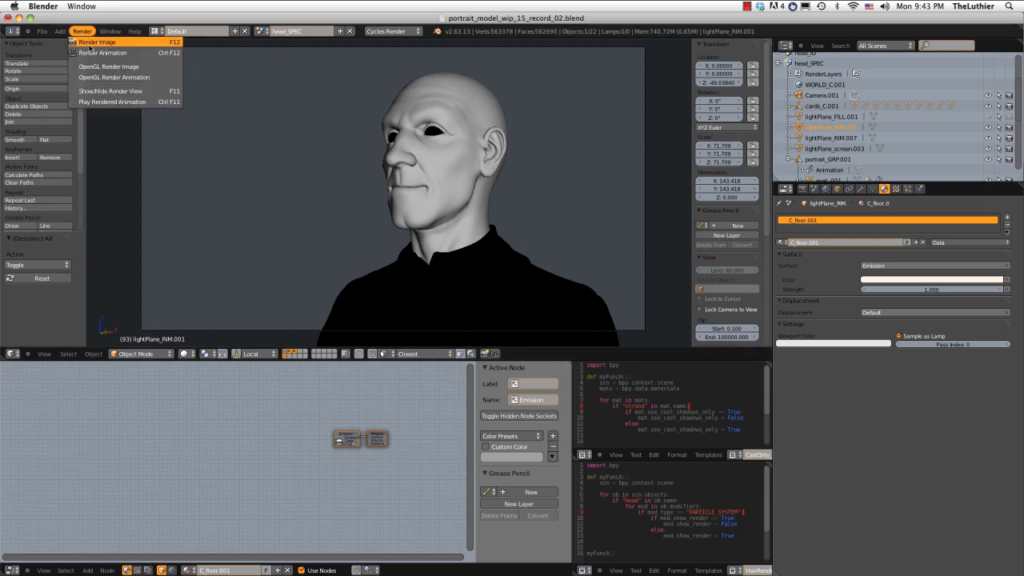
left_click(90, 44)
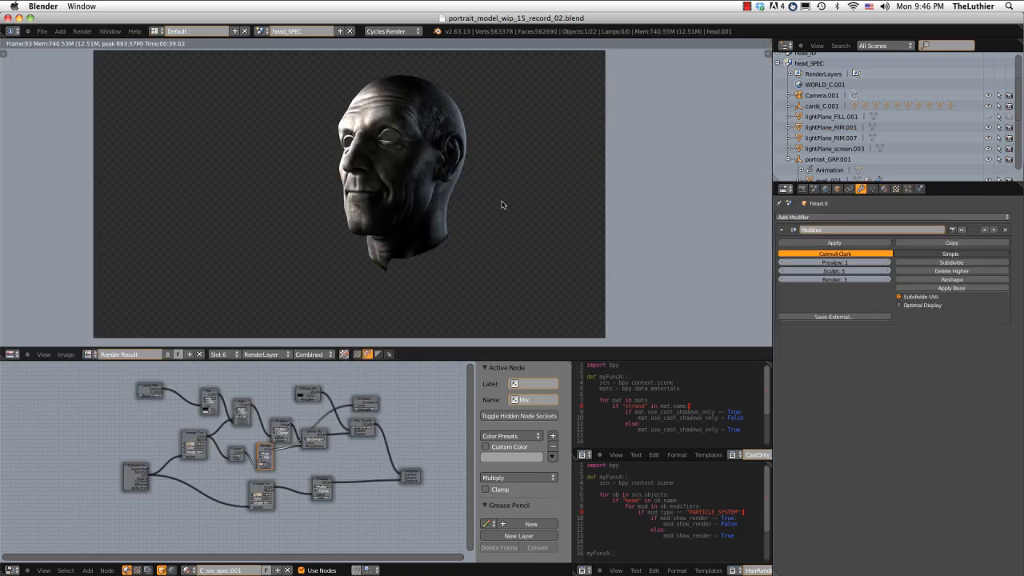
Examine the specular render closely around the eyes, nose, mouth, ear and scalp
scroll(487, 194, "up", 2)
middle_click_drag(457, 228, 458, 241)
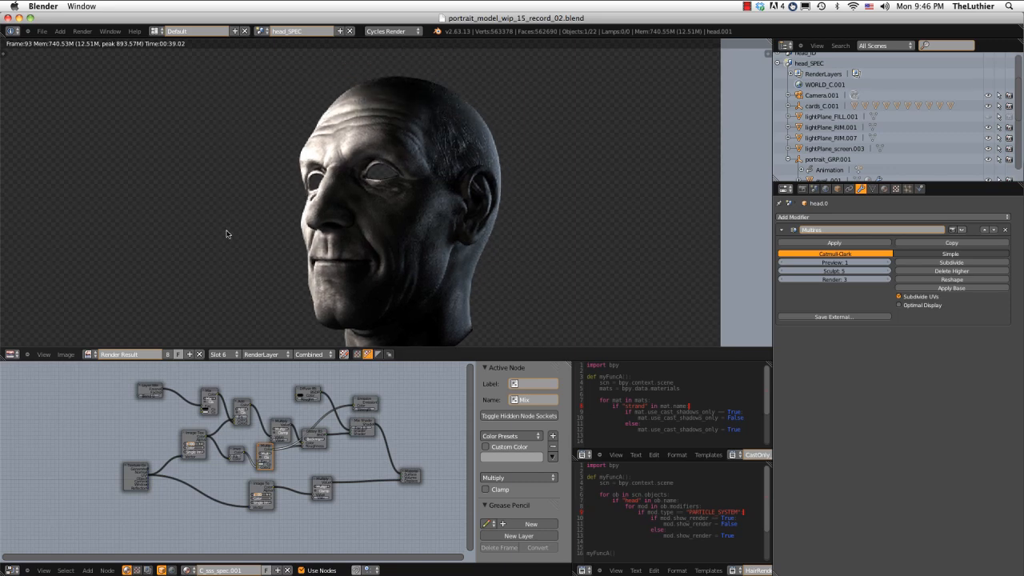
middle_click_drag(497, 174, 494, 172)
middle_click_drag(481, 127, 472, 113)
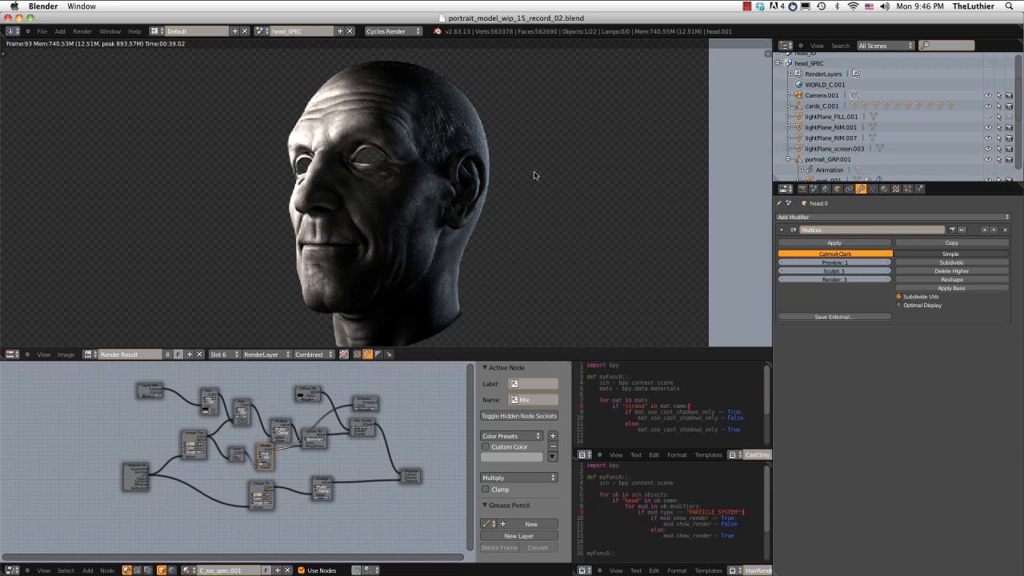
middle_click_drag(466, 244, 481, 214)
middle_click_drag(331, 163, 444, 232)
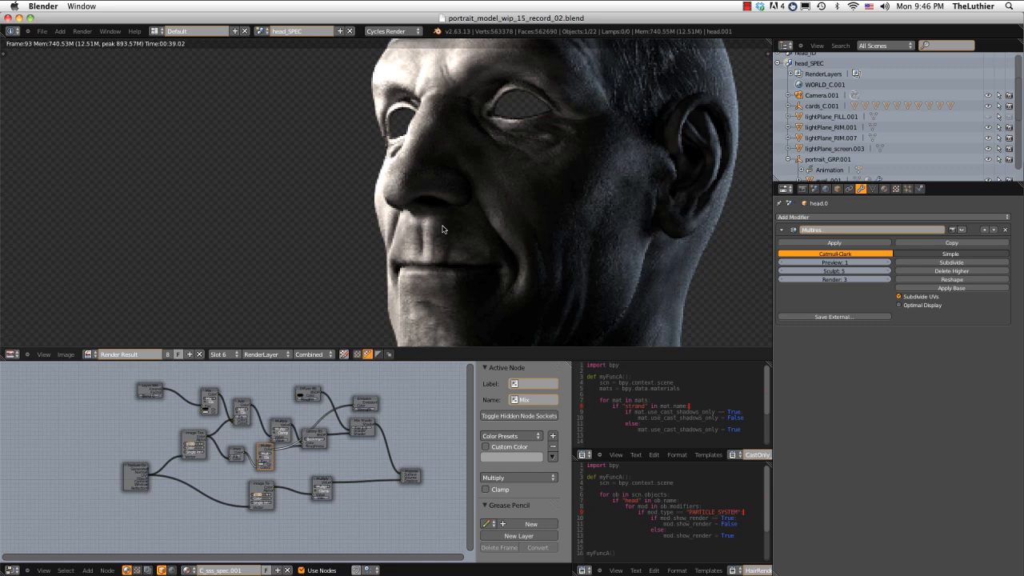
middle_click_drag(460, 177, 459, 210, "ctrl")
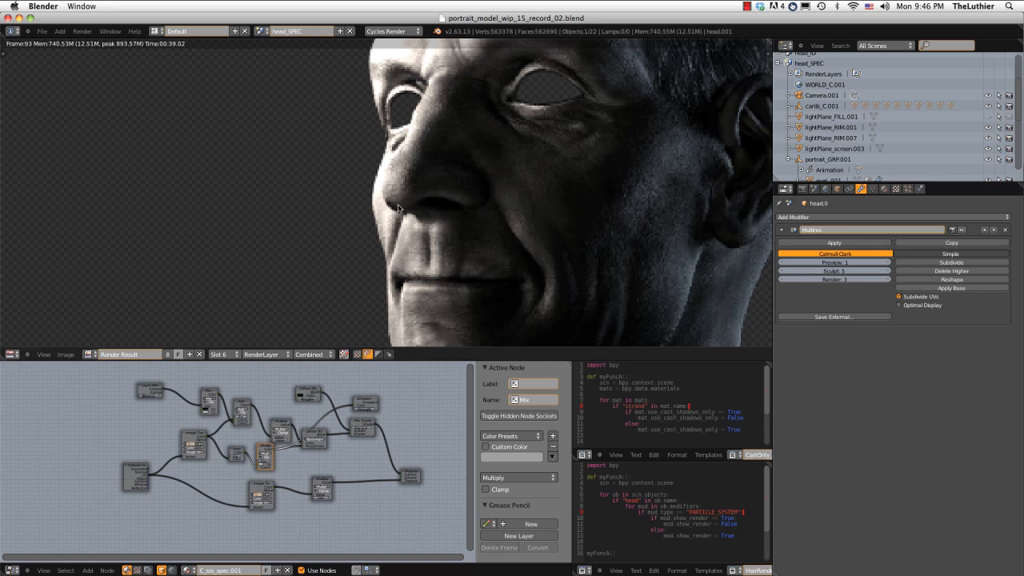
middle_click_drag(530, 224, 525, 171, "ctrl")
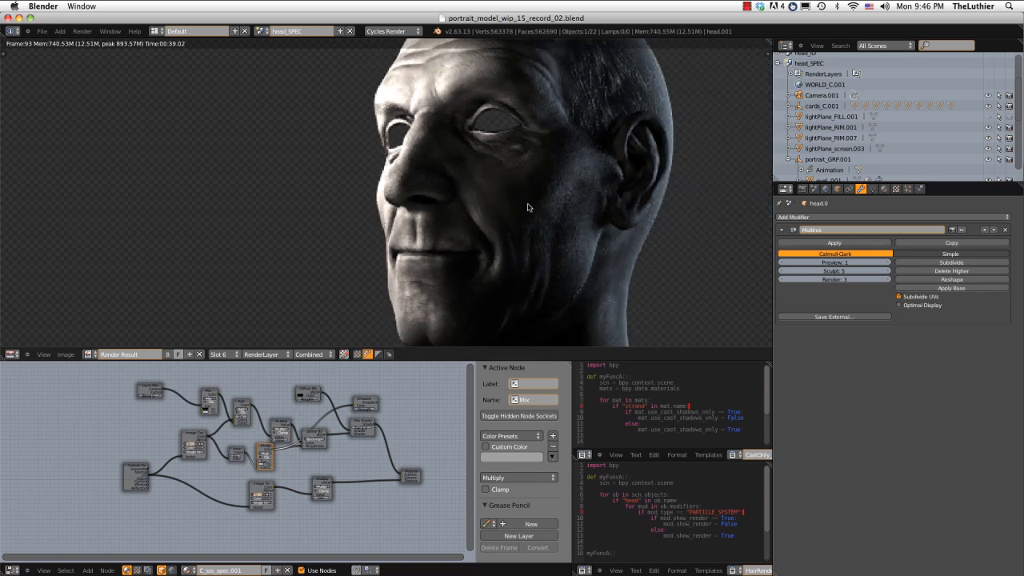
middle_click_drag(536, 232, 517, 218)
middle_click_drag(515, 213, 471, 142, "ctrl")
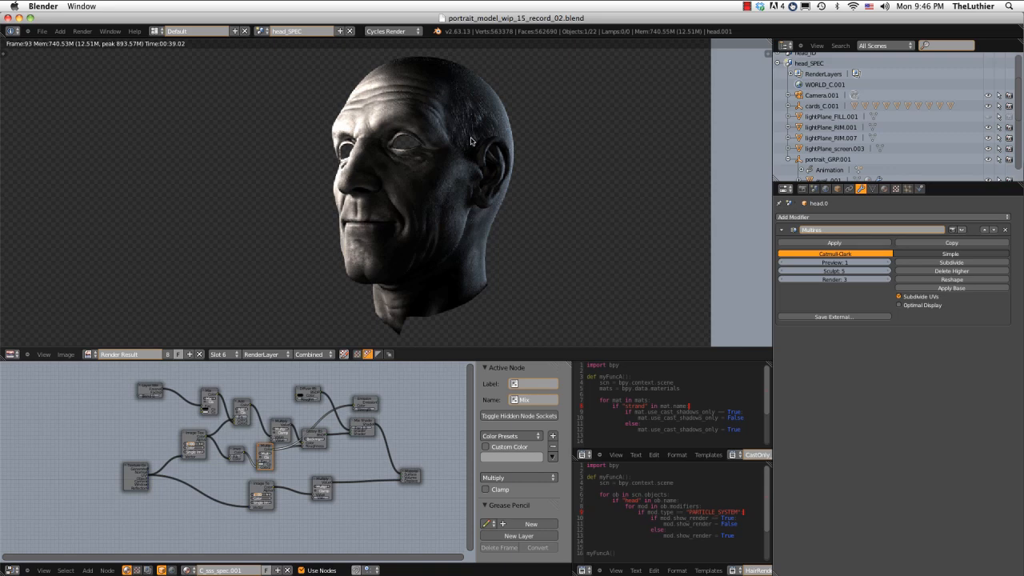
Show the specular render in full and collapse the head_SPEC scene in the scene hierarchy
key("Home")
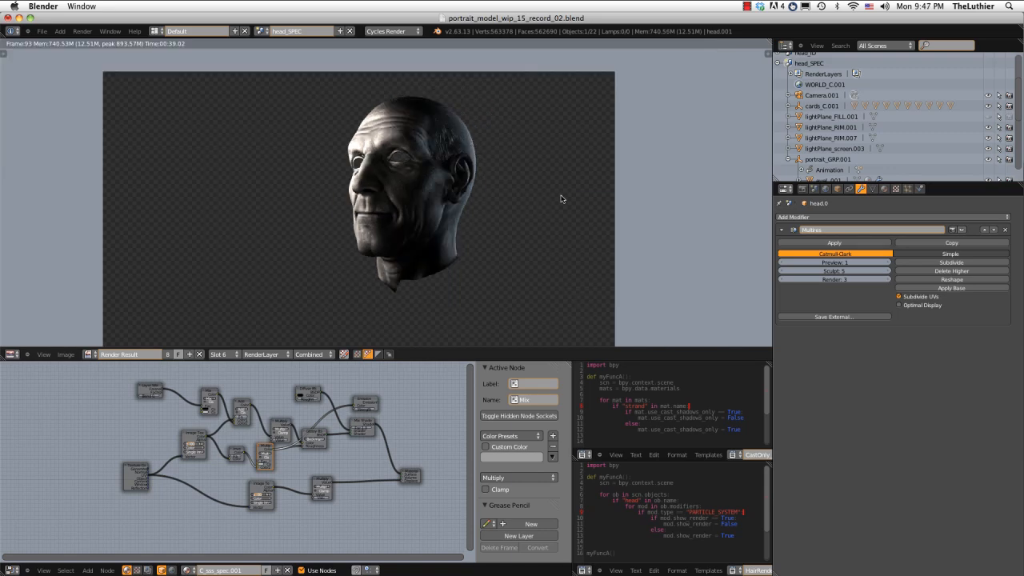
left_click(777, 64)
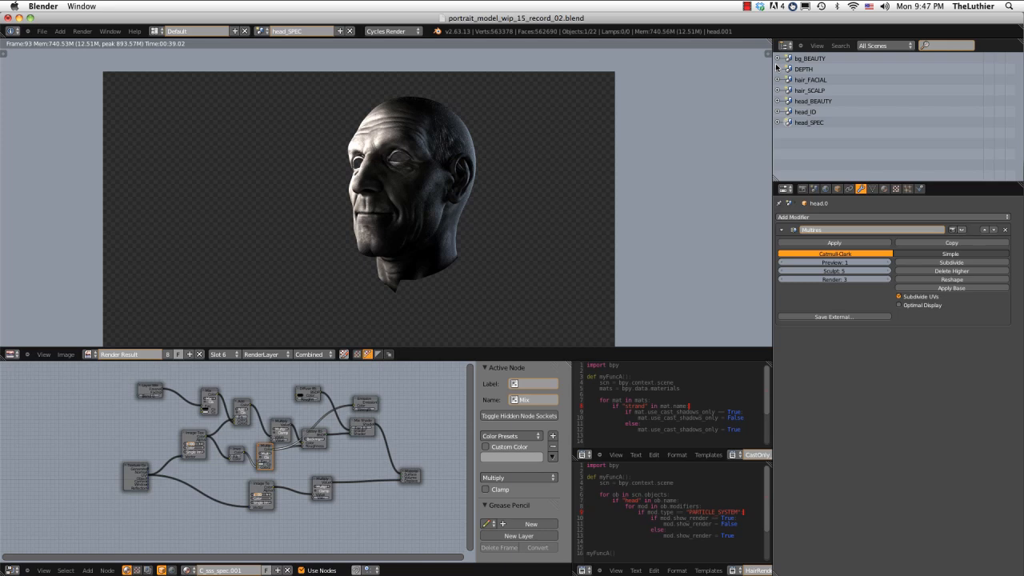
Inspect the head's ID_R material and its diffuse colour in the head_ID scene, along with the scene's render settings
left_click(777, 112)
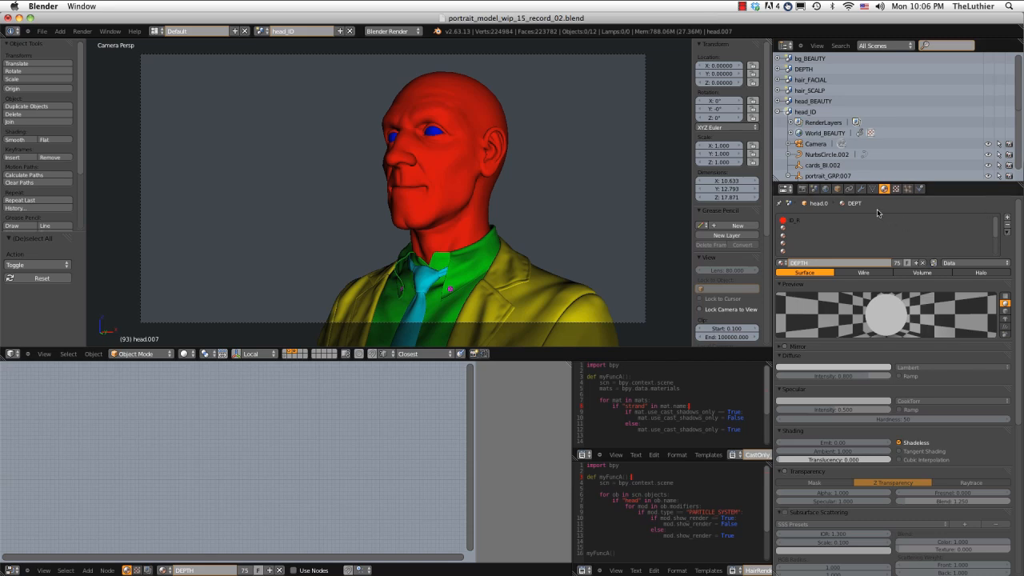
left_click(876, 217)
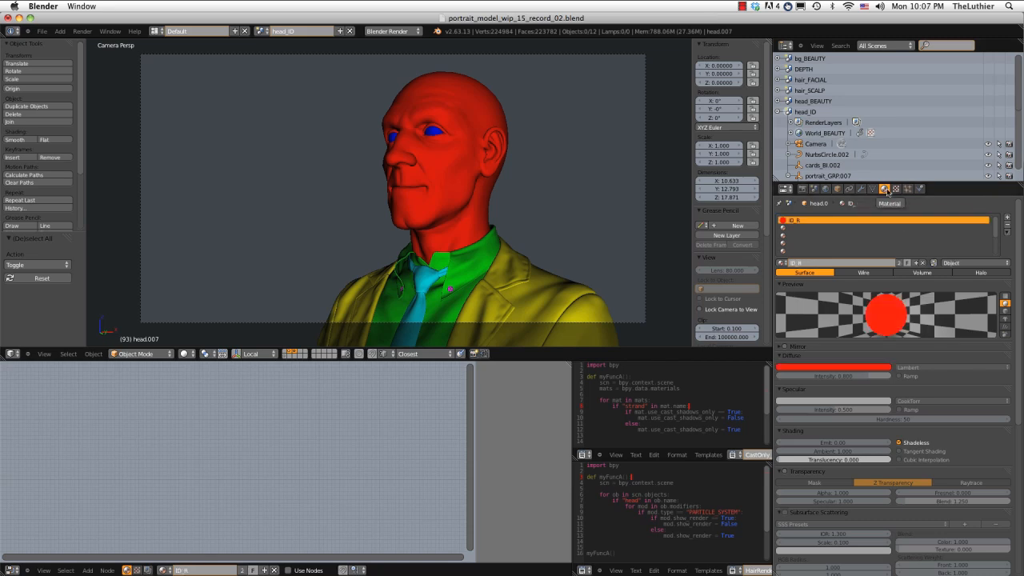
left_click(803, 189)
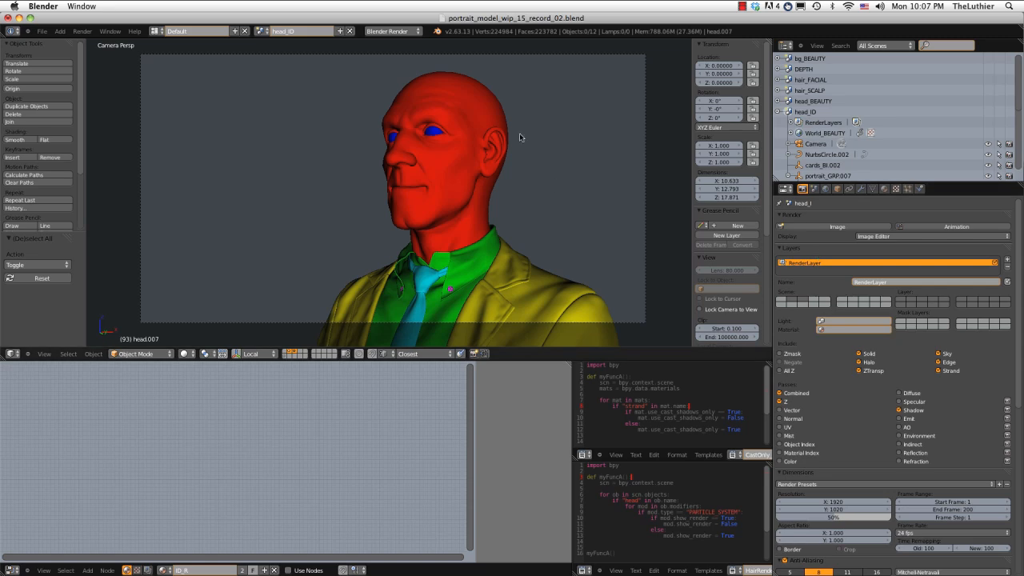
right_click(497, 121)
left_click(884, 188)
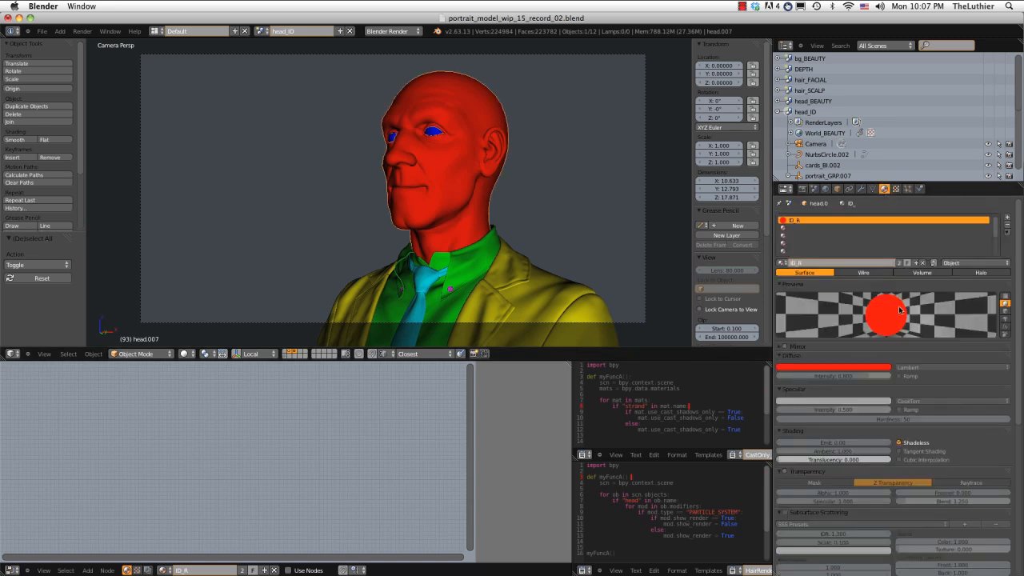
left_click(833, 367)
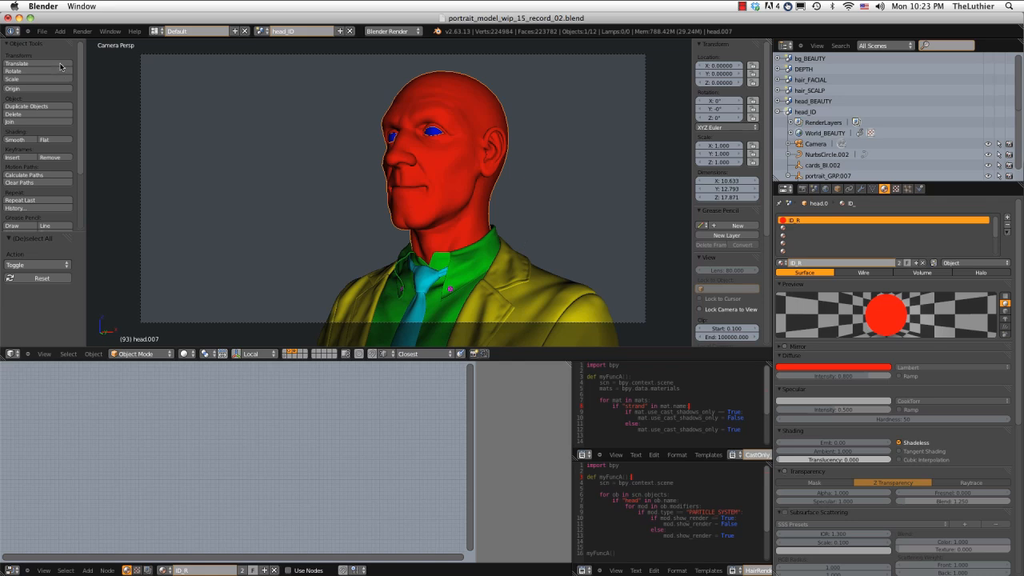
Render the head_ID scene as a still image and inspect the flat colour ID result
left_click(83, 32)
left_click(88, 41)
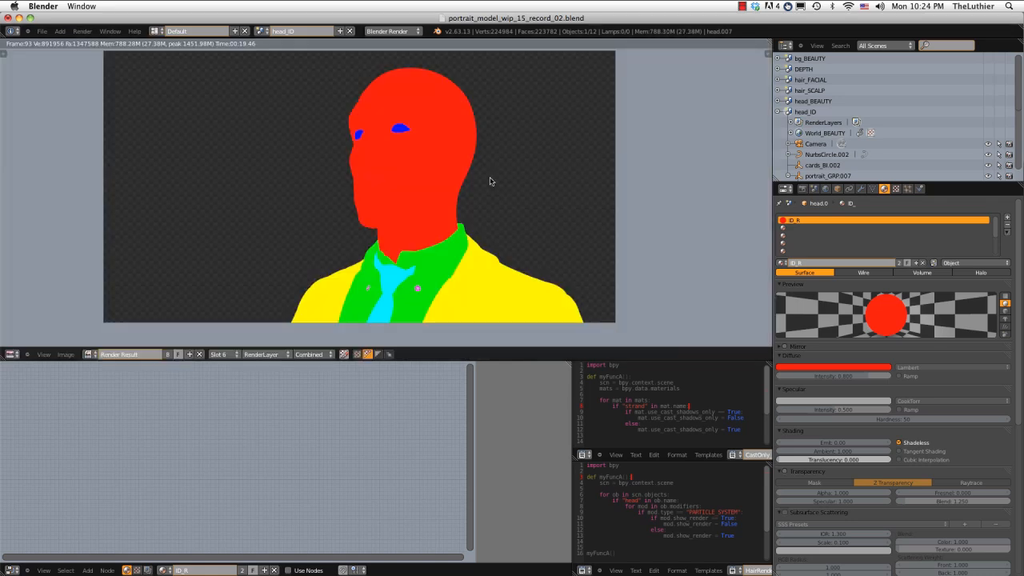
scroll(468, 166, "up", 2)
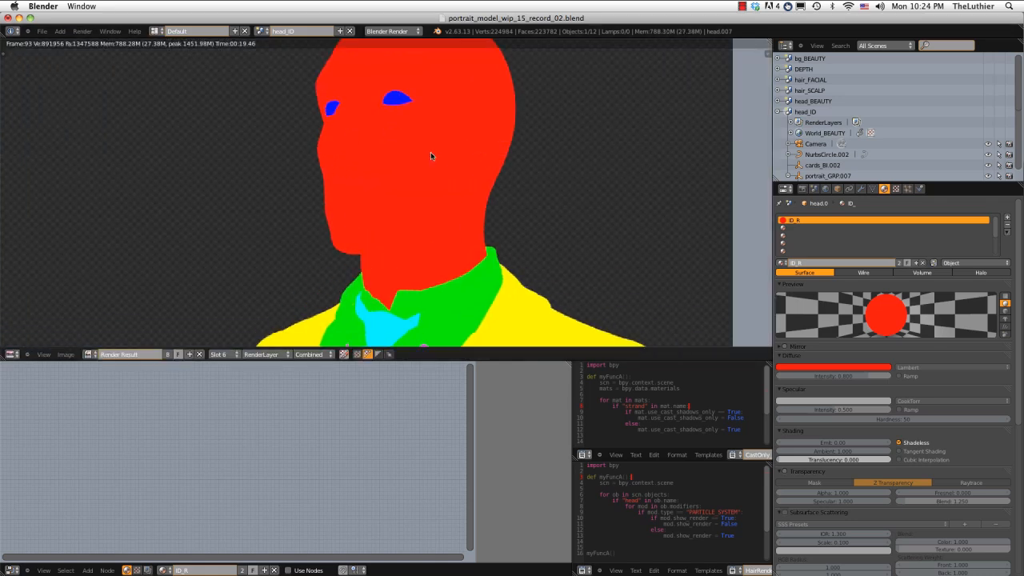
scroll(453, 167, "down", 2)
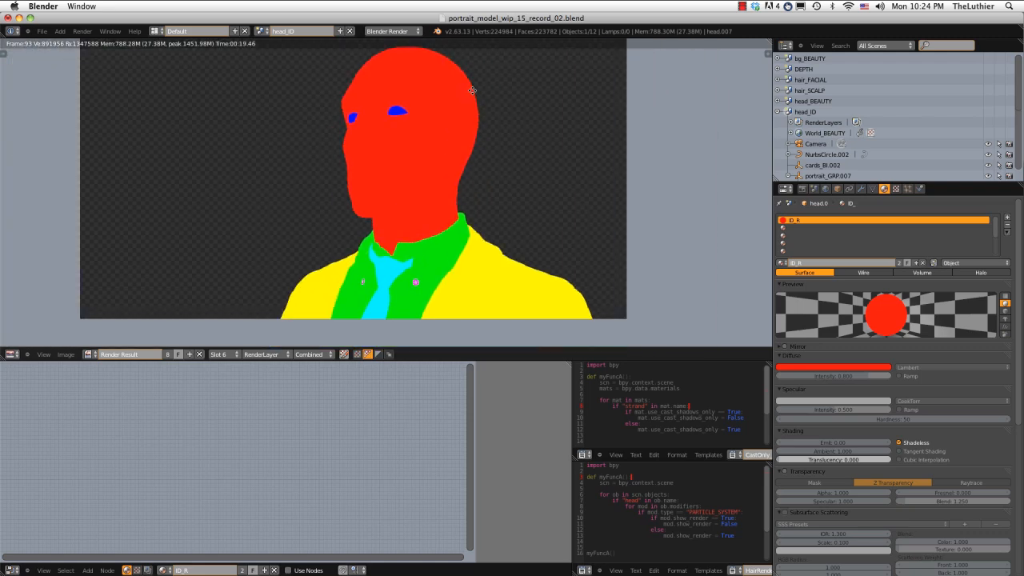
middle_click_drag(473, 90, 440, 129)
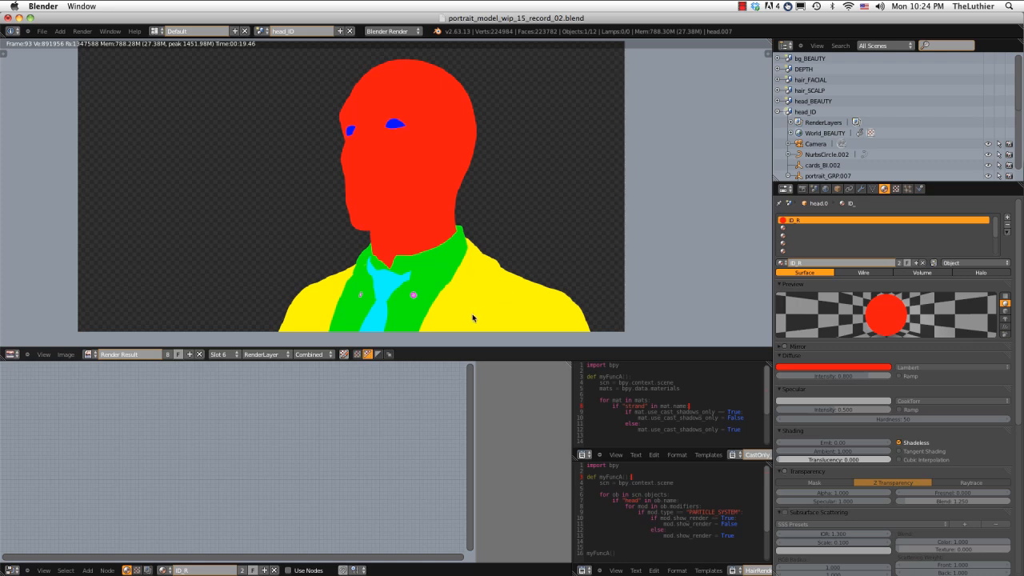
middle_click_drag(499, 143, 513, 152)
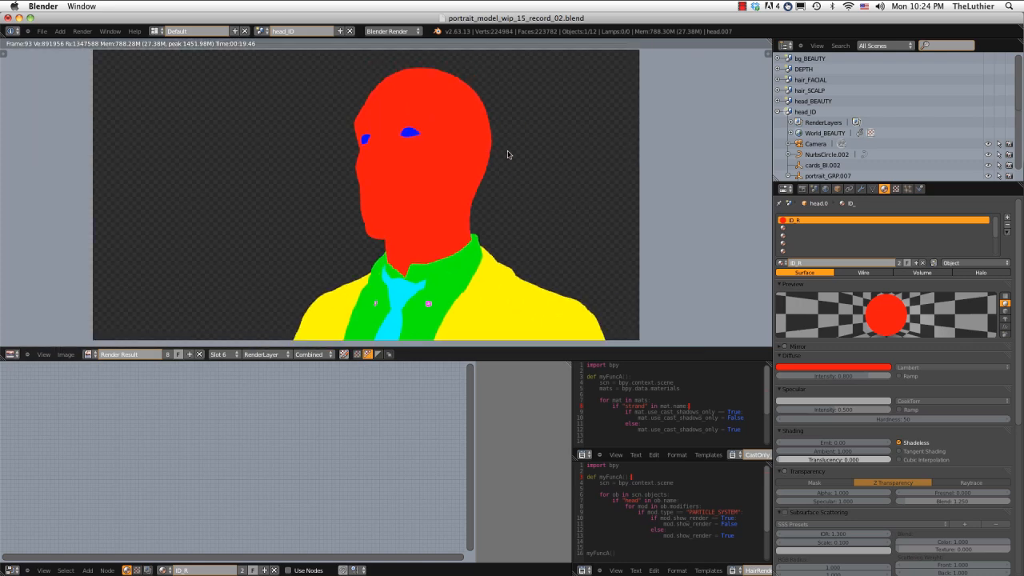
Collapse the head_ID scene's contents and review its render dimensions and output settings with the Layers section folded away
left_click(777, 112)
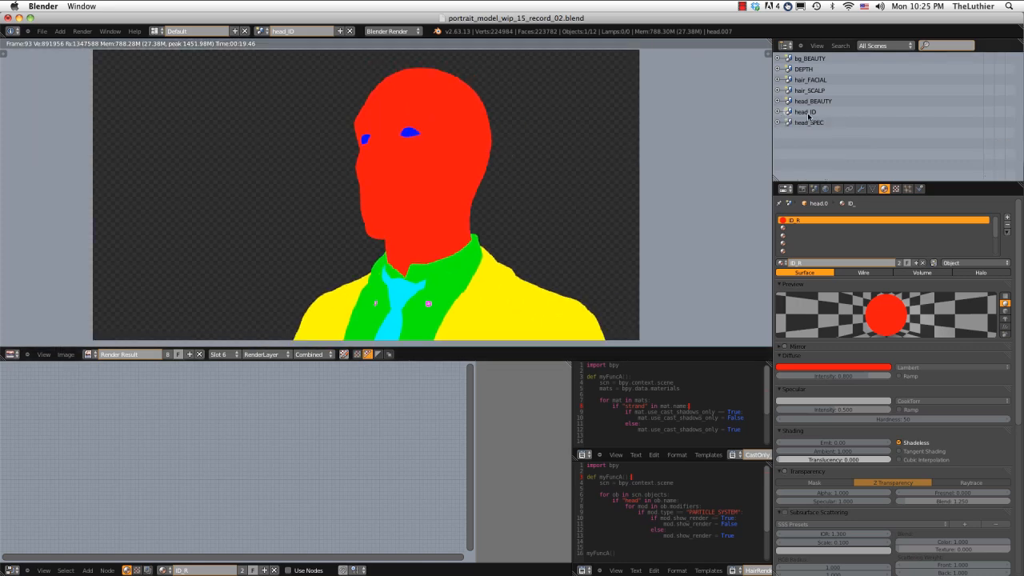
left_click(803, 189)
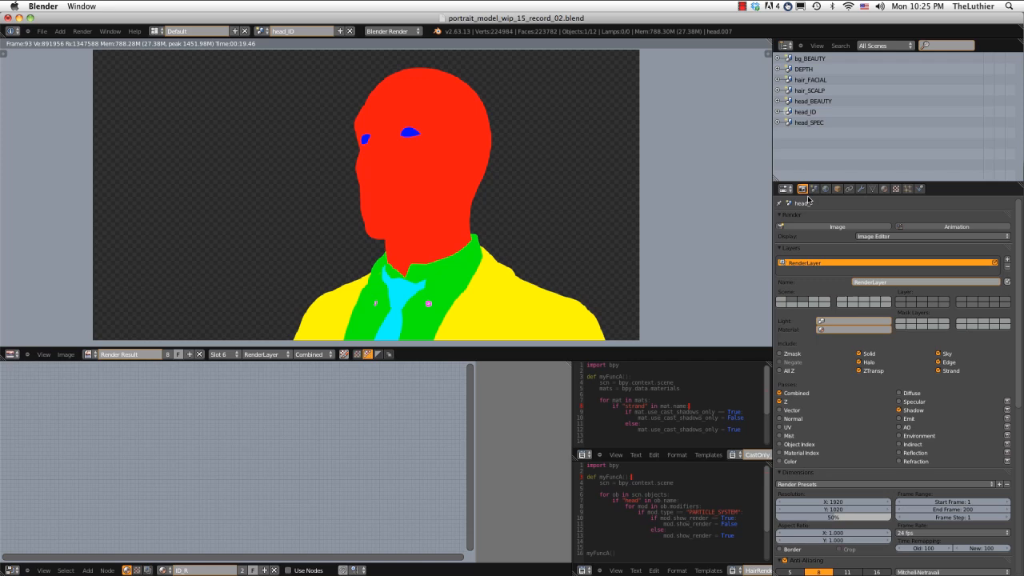
scroll(808, 340, "down", 1)
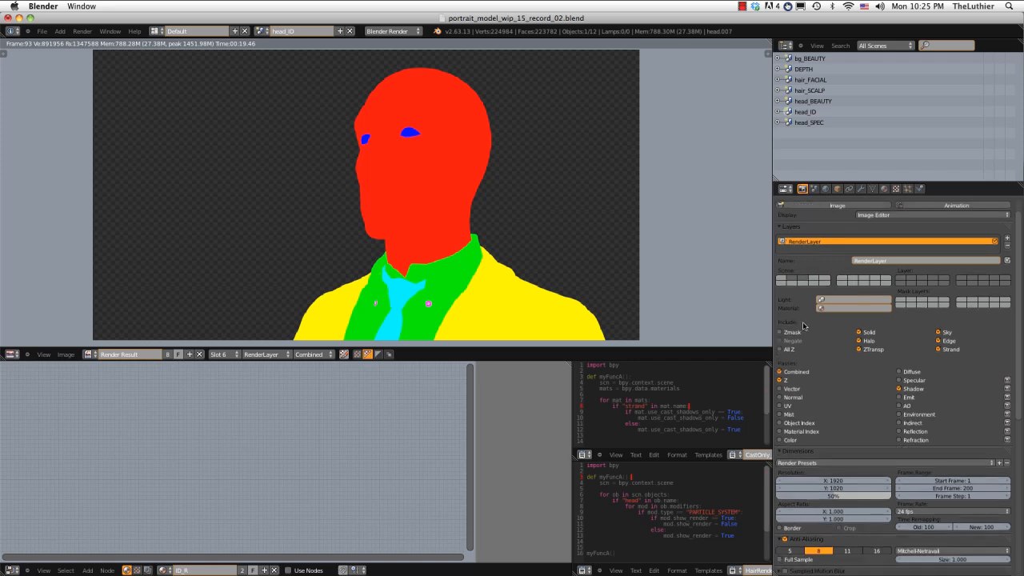
left_click(785, 228)
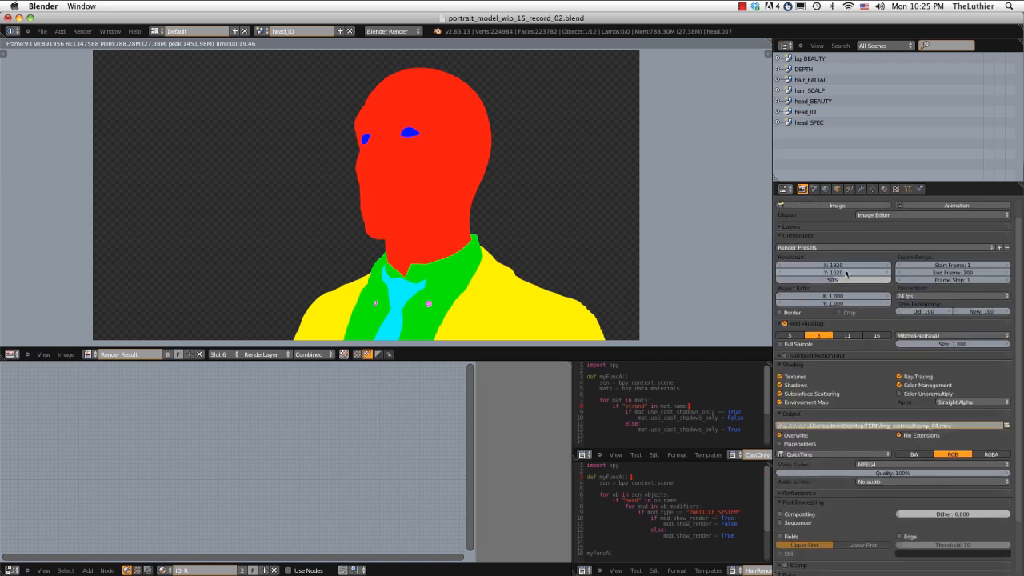
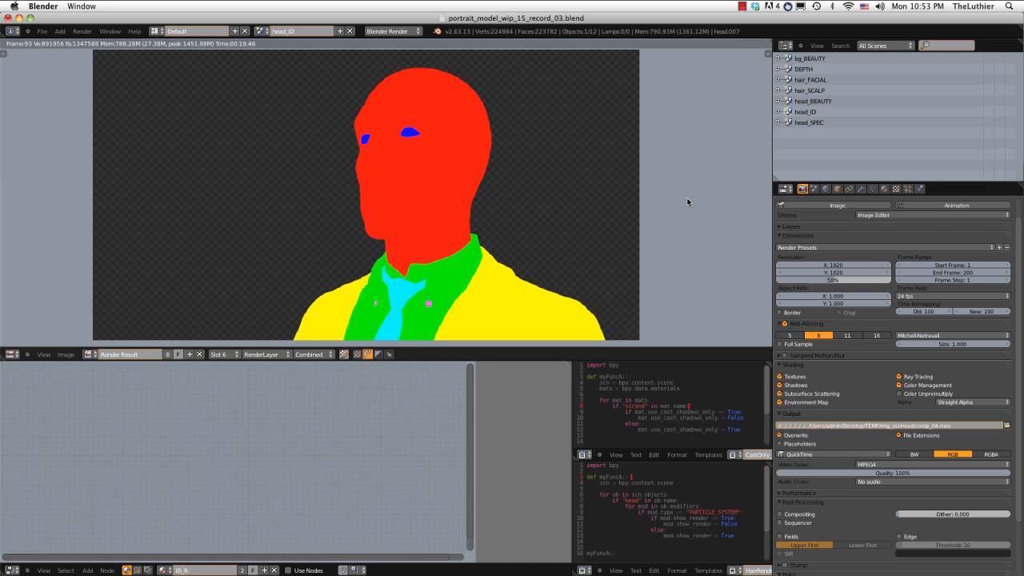
Switch to the head_BEAUTY scene and show its compositing nodes in a maximized node editor
left_click(264, 31)
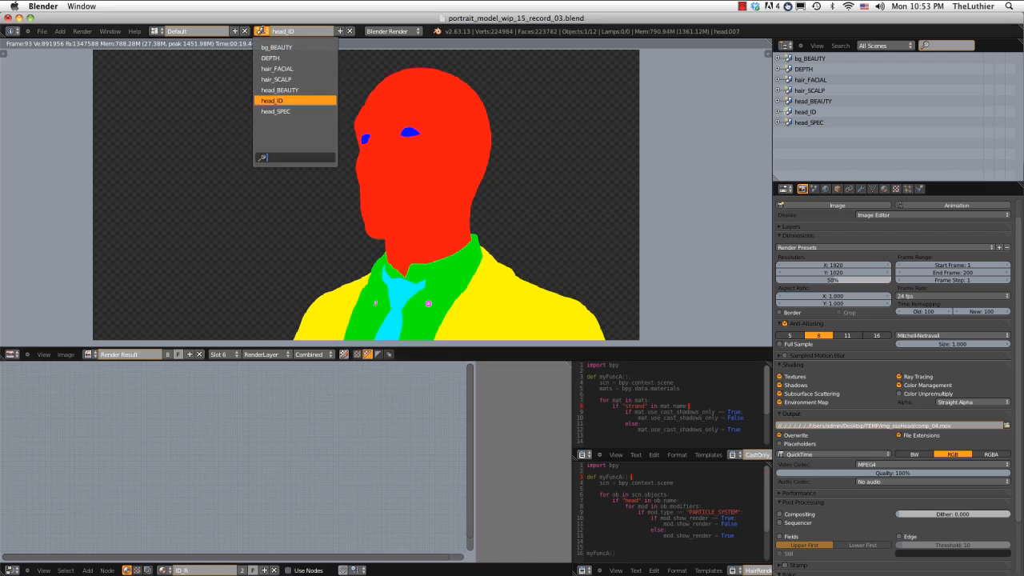
left_click(274, 90)
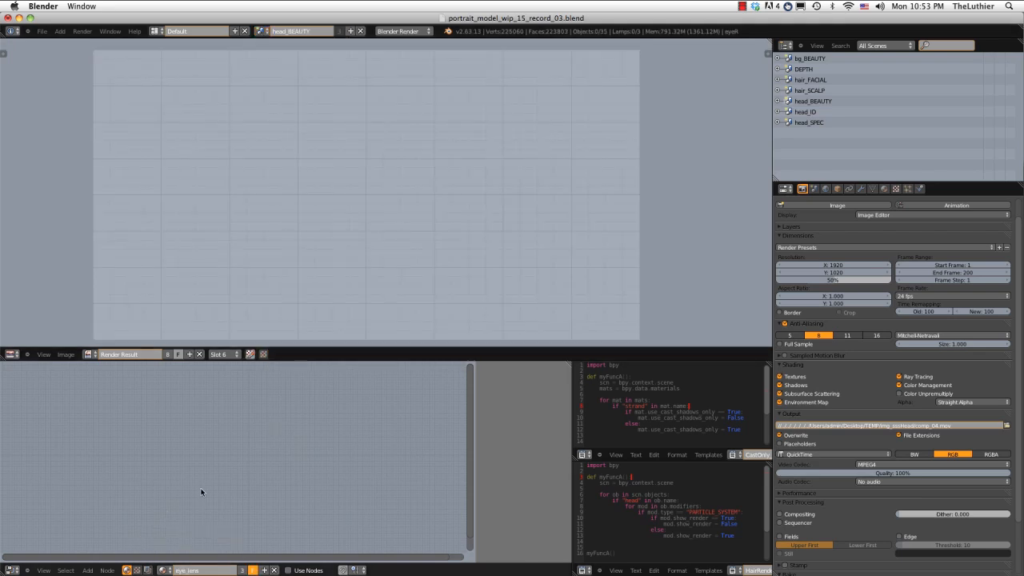
key("ctrl+Up")
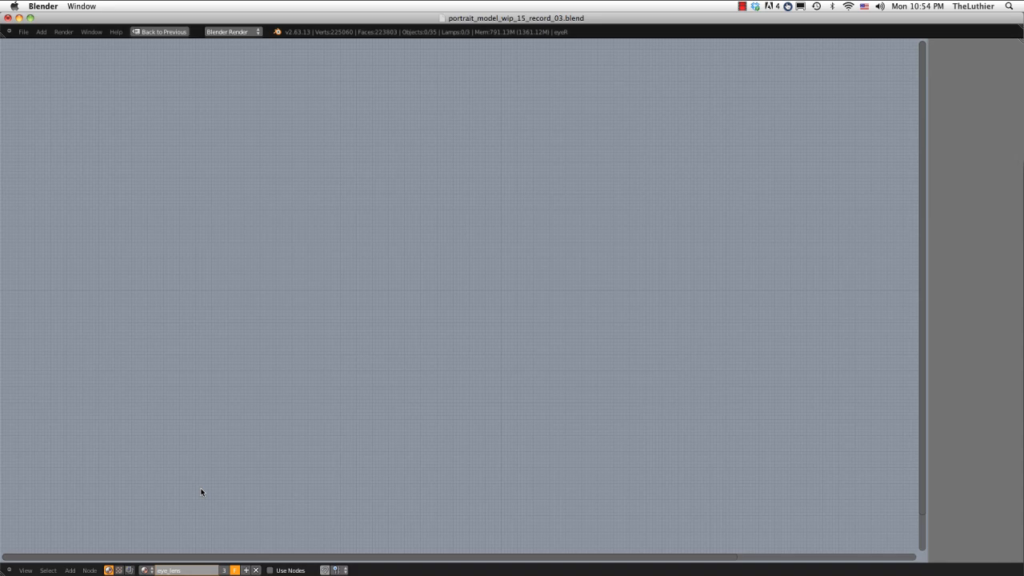
left_click(130, 570)
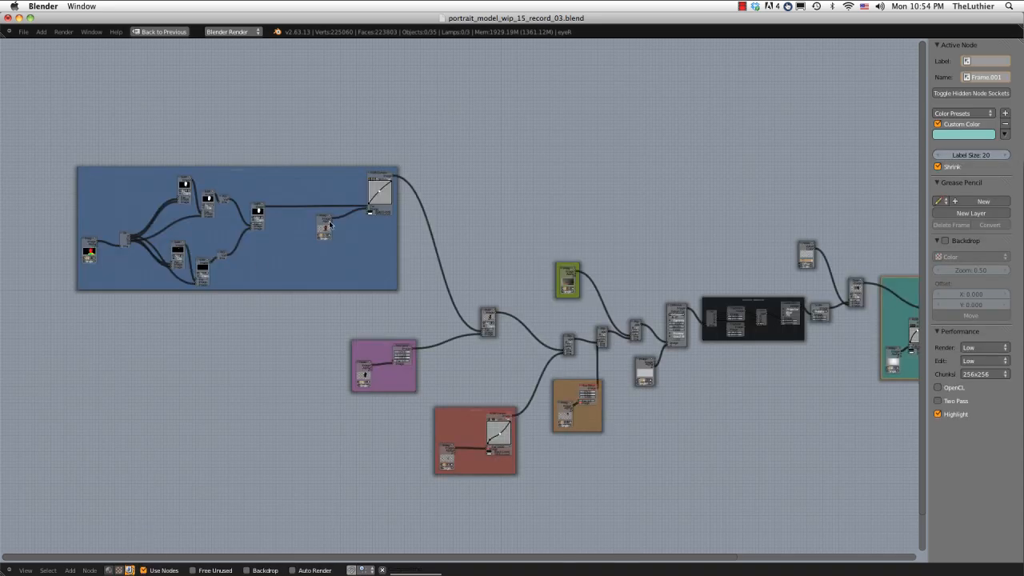
Survey the full compositing node tree of the head_BEAUTY scene and select the blue HEAD_BEAUTY frame
middle_click_drag(364, 184, 452, 183)
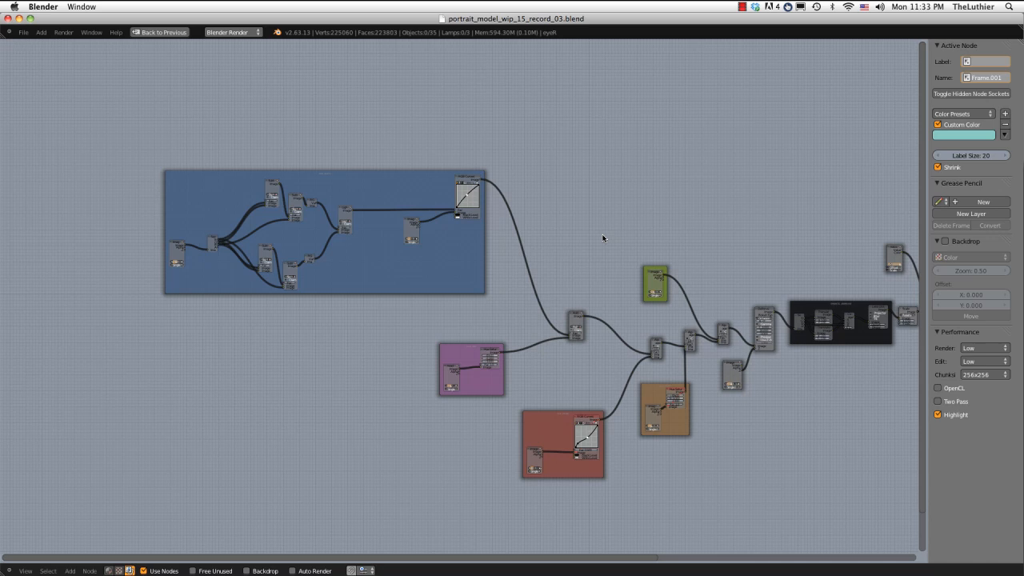
middle_click_drag(625, 229, 454, 221)
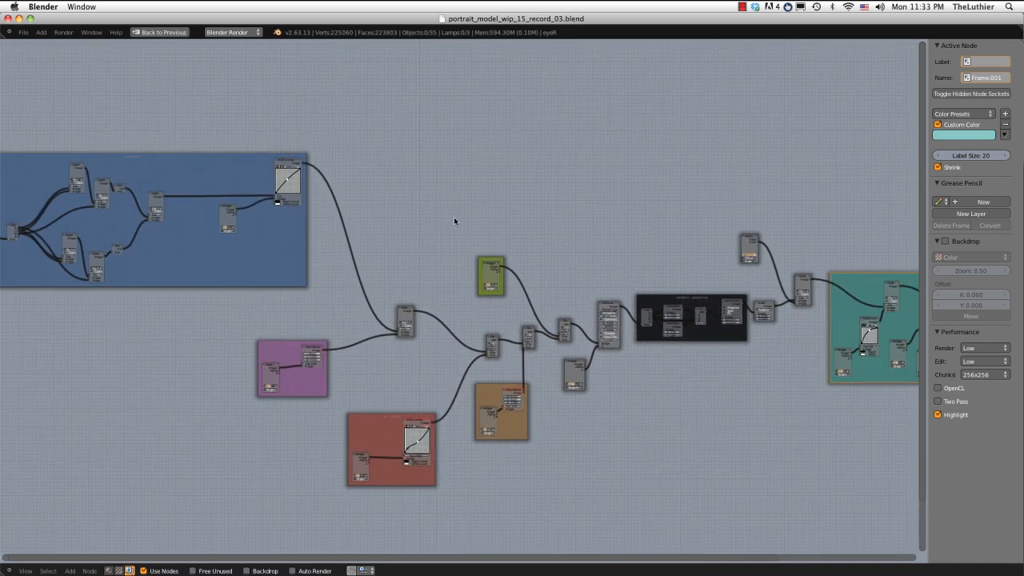
scroll(460, 200, "down", 1)
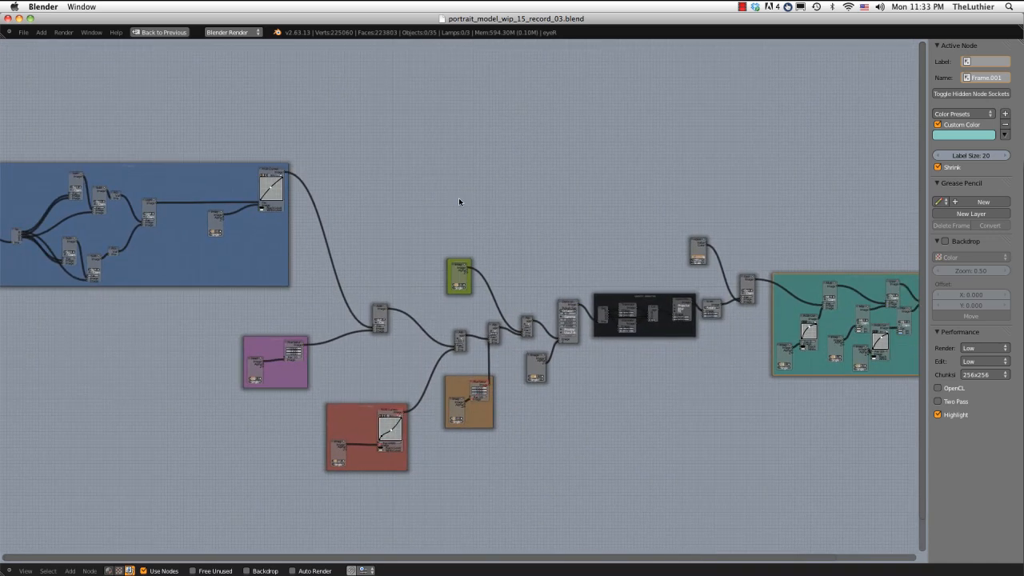
scroll(458, 198, "down", 1)
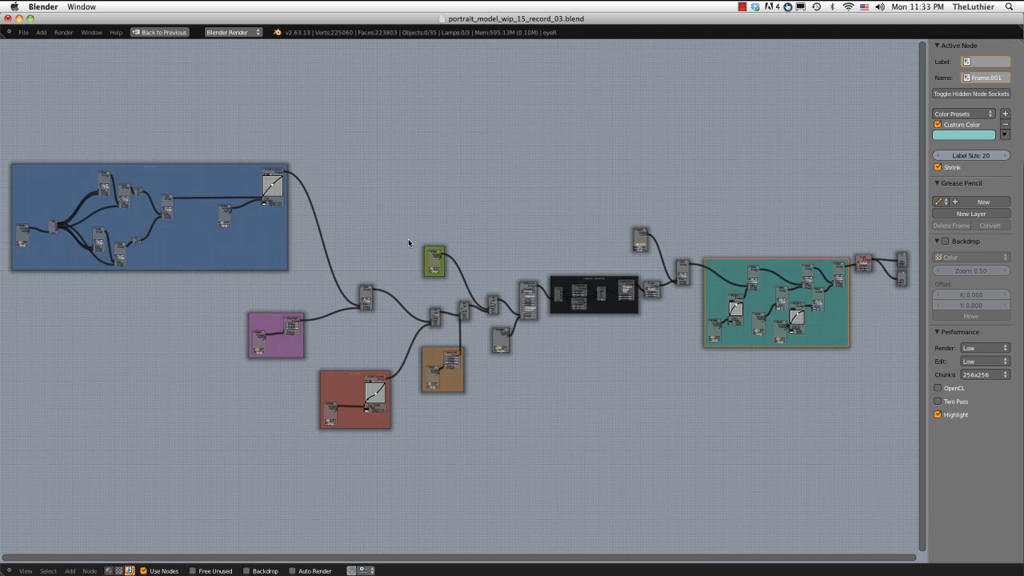
left_click(222, 175)
Connect the Image node that feeds the RGB Curves in the HEAD_BEAUTY frame to the viewer node
middle_click_drag(210, 163, 416, 224)
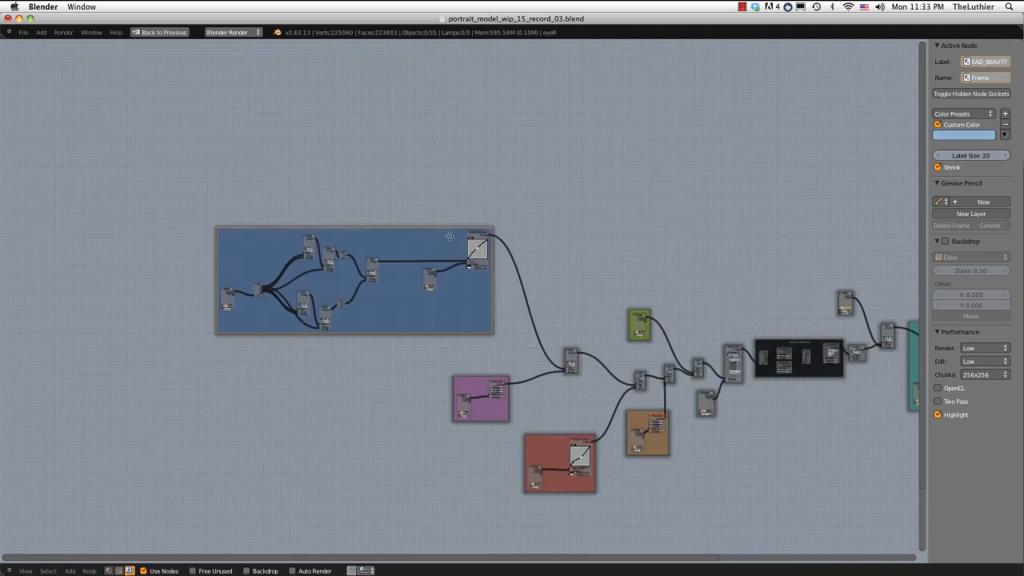
scroll(473, 243, "up", 4)
middle_click_drag(478, 230, 378, 222)
scroll(416, 229, "up", 2)
scroll(339, 191, "up", 3)
left_click(404, 273)
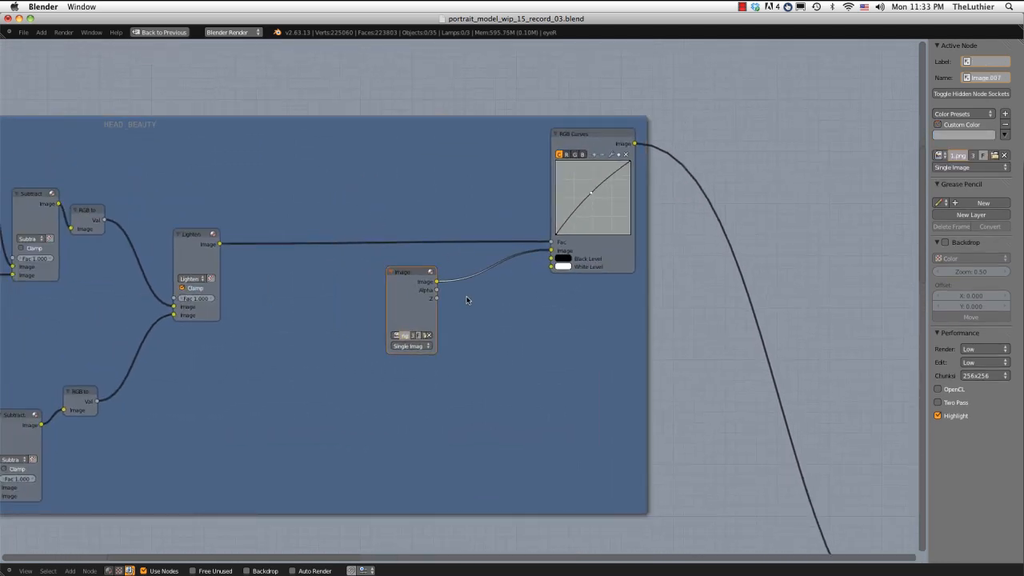
left_click(406, 279, "ctrl+shift")
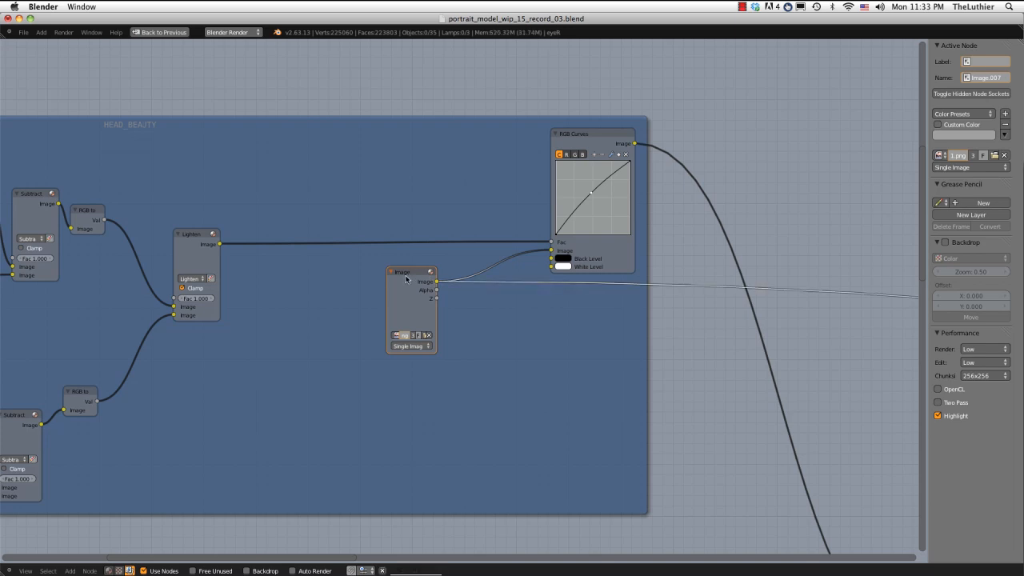
Trace the Image node's new link to the viewer node at the end of the tree, and return to the HEAD_BEAUTY frame
scroll(406, 278, "down", 6)
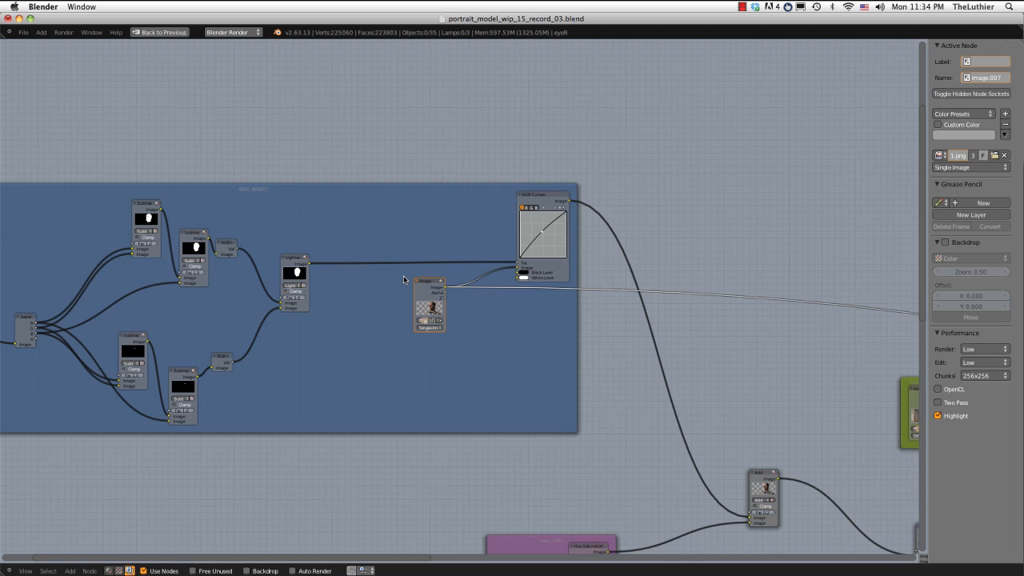
scroll(406, 278, "up", 1)
middle_click_drag(742, 215, 403, 215)
middle_click_drag(865, 245, 318, 157)
middle_click_drag(800, 192, 455, 175)
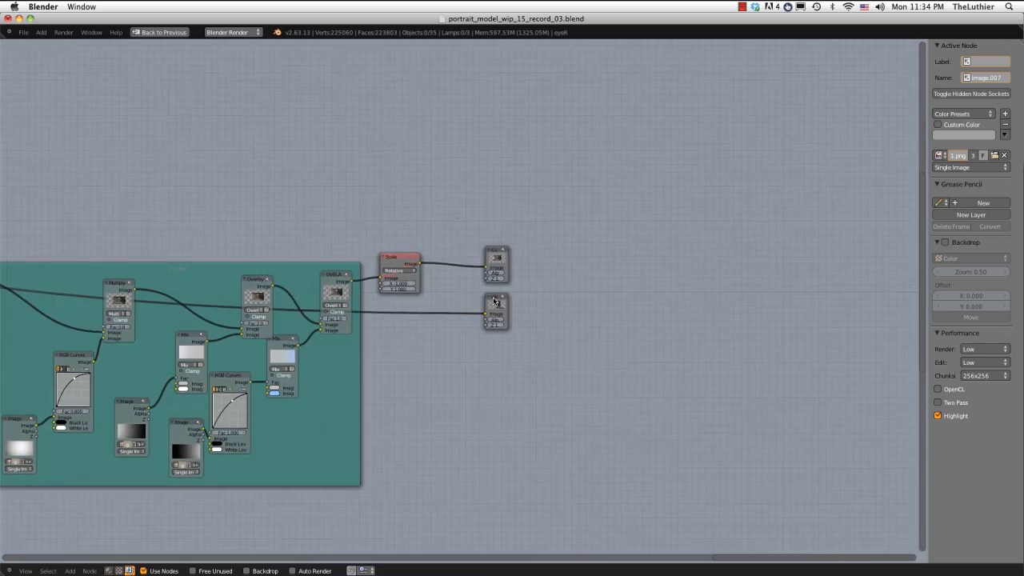
middle_click_drag(238, 184, 572, 192)
scroll(616, 170, "up", 5)
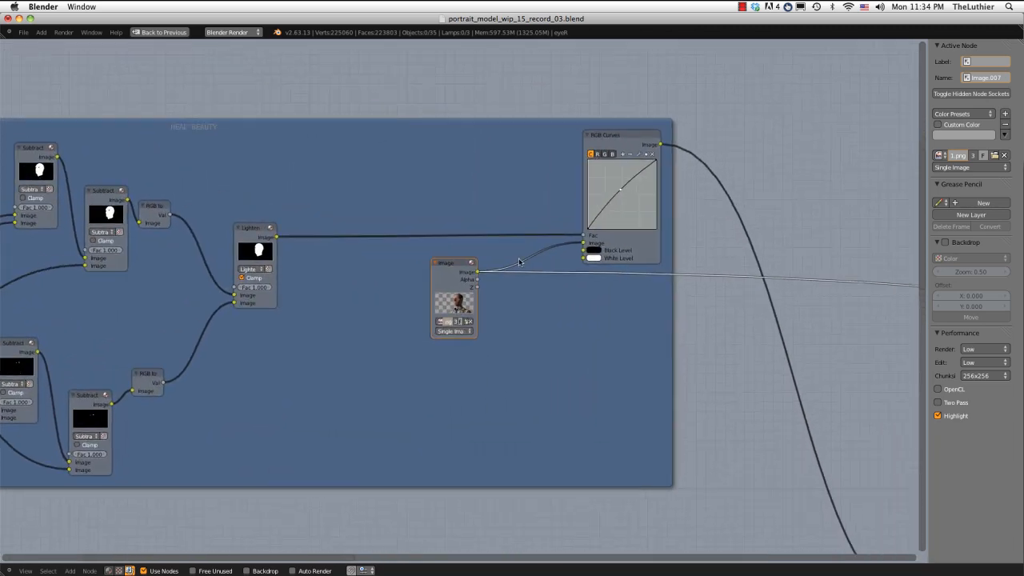
Enable the node editor's backdrop and move the nodes out of view of the portrait to inspect the beauty render
left_click(247, 570)
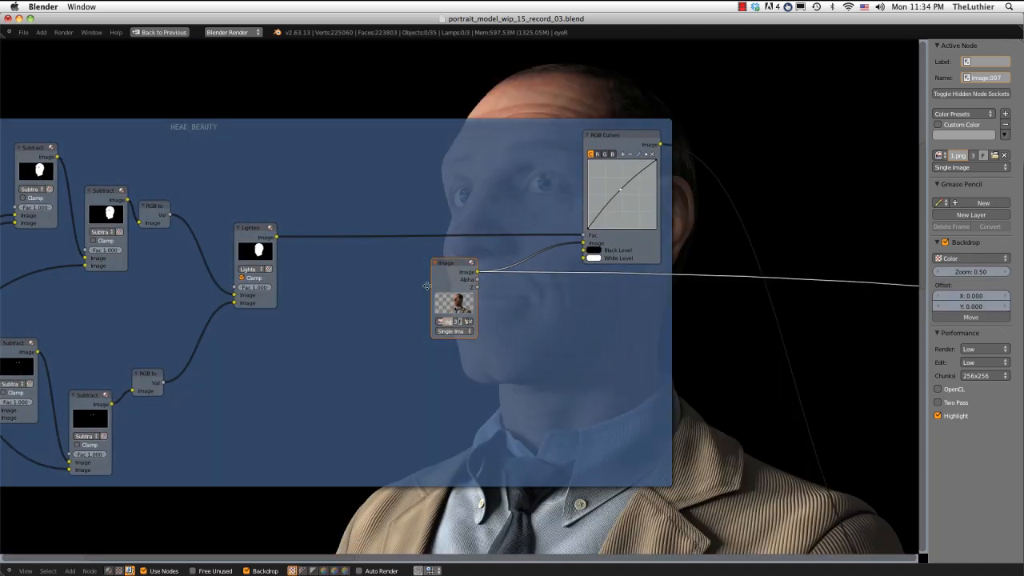
middle_click_drag(428, 288, 358, 467)
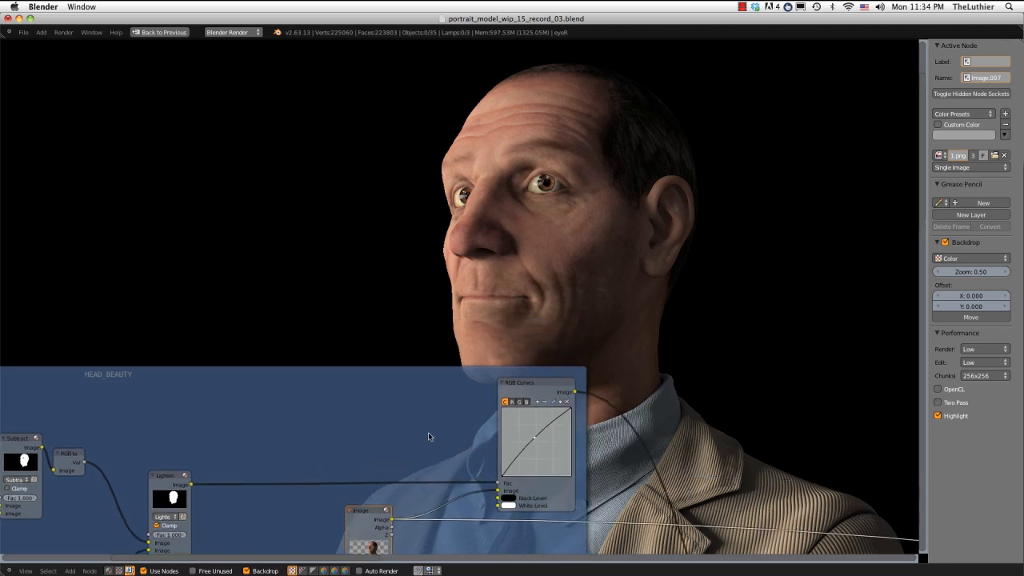
middle_click_drag(327, 231, 288, 208)
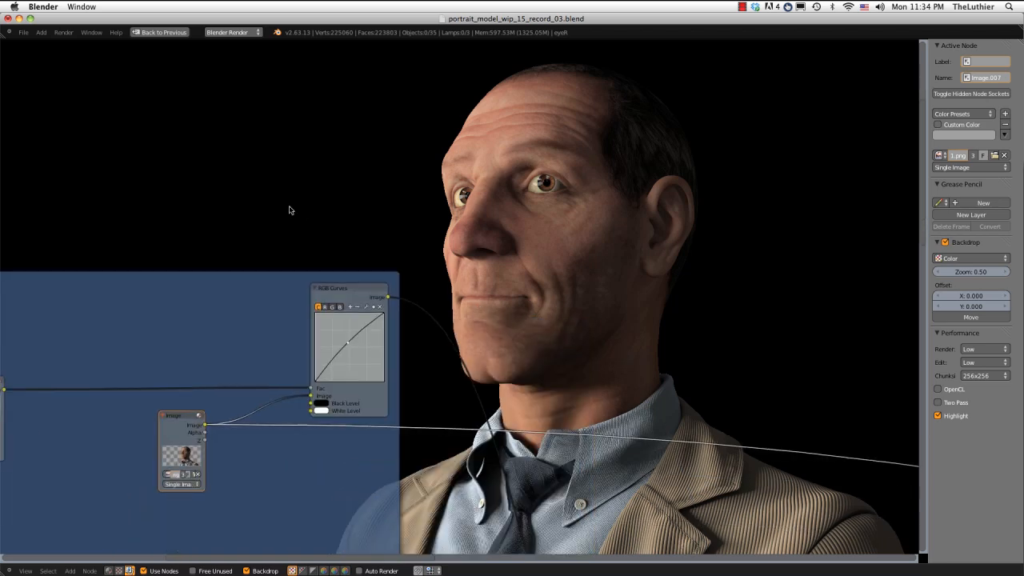
middle_click_drag(348, 254, 256, 238)
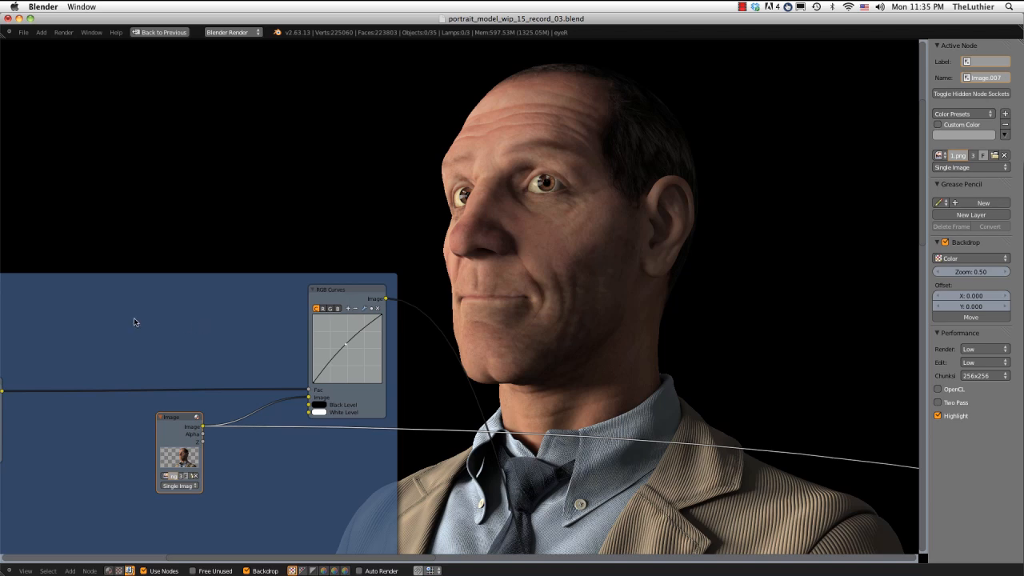
Send the colour ID Image node at the start of the HEAD_BEAUTY frame to the viewer and inspect the colour ID pass
middle_click_drag(148, 316, 581, 298)
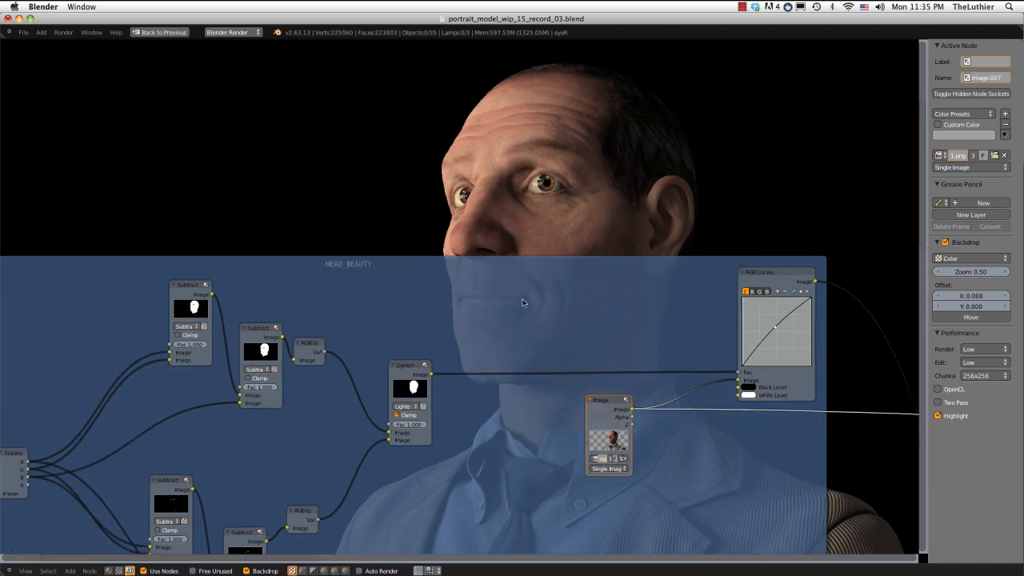
middle_click_drag(566, 254, 880, 160)
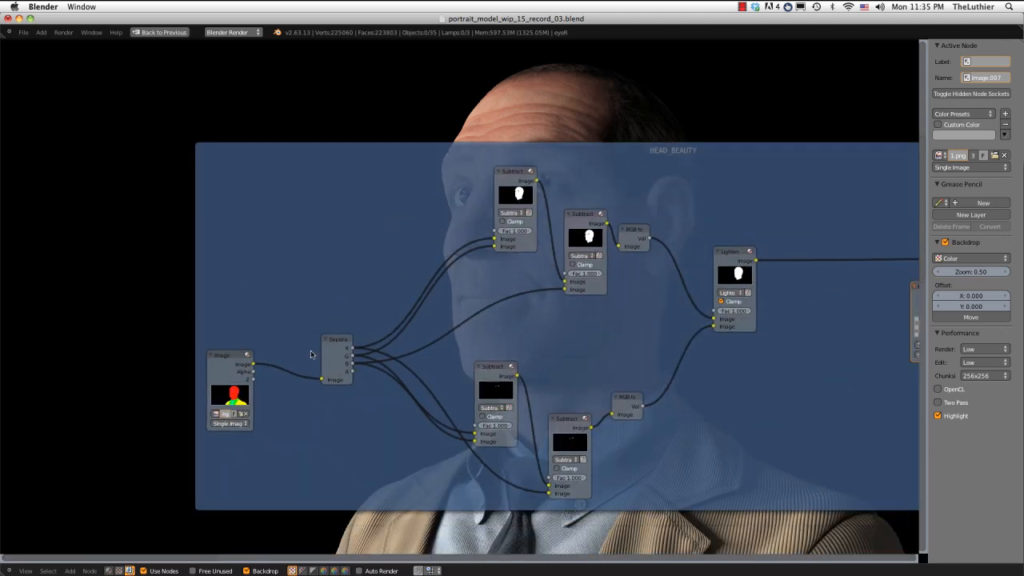
right_click(228, 356)
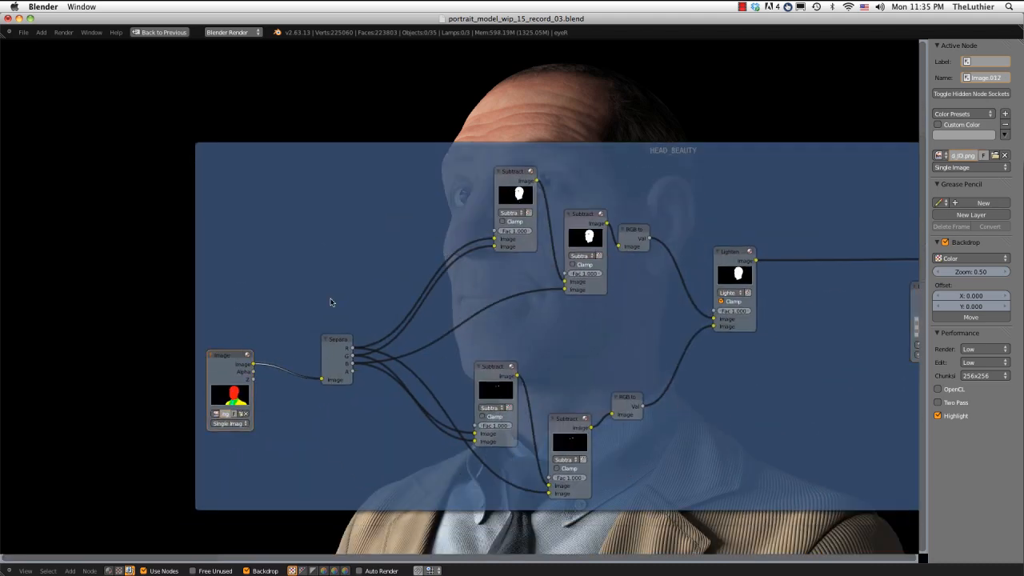
scroll(592, 224, "up", 1)
middle_click_drag(593, 224, 498, 554)
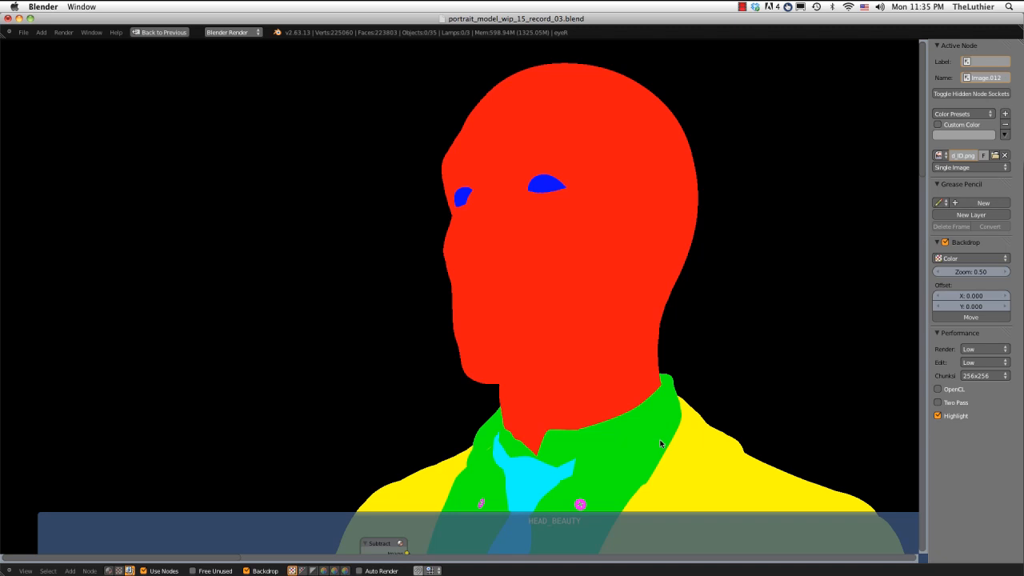
Cut all links from the Separate RGBA node's outputs to the Subtract nodes, and select the colour ID Image node
middle_click_drag(581, 461, 567, 106)
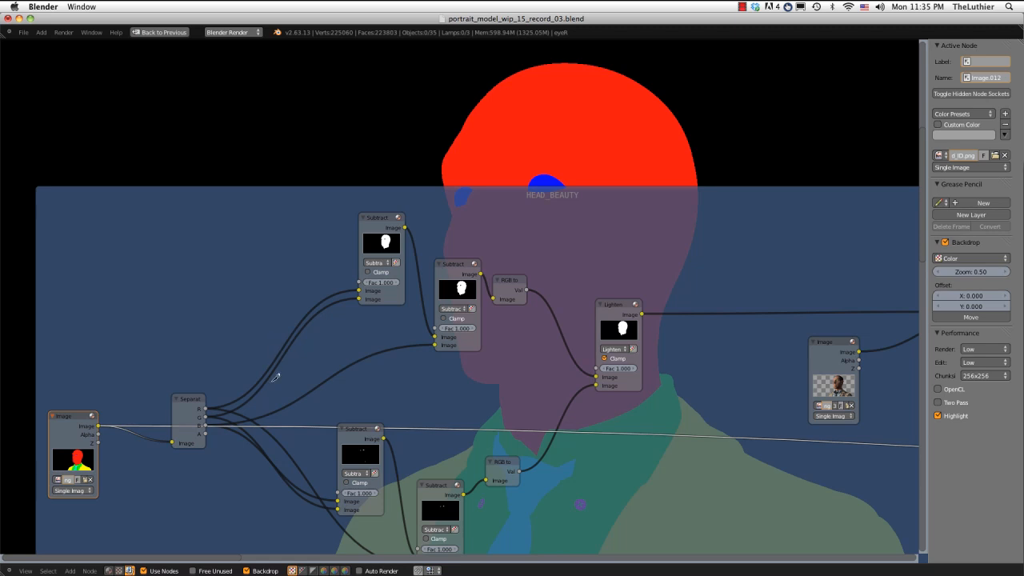
left_click_drag(274, 380, 260, 507, "ctrl")
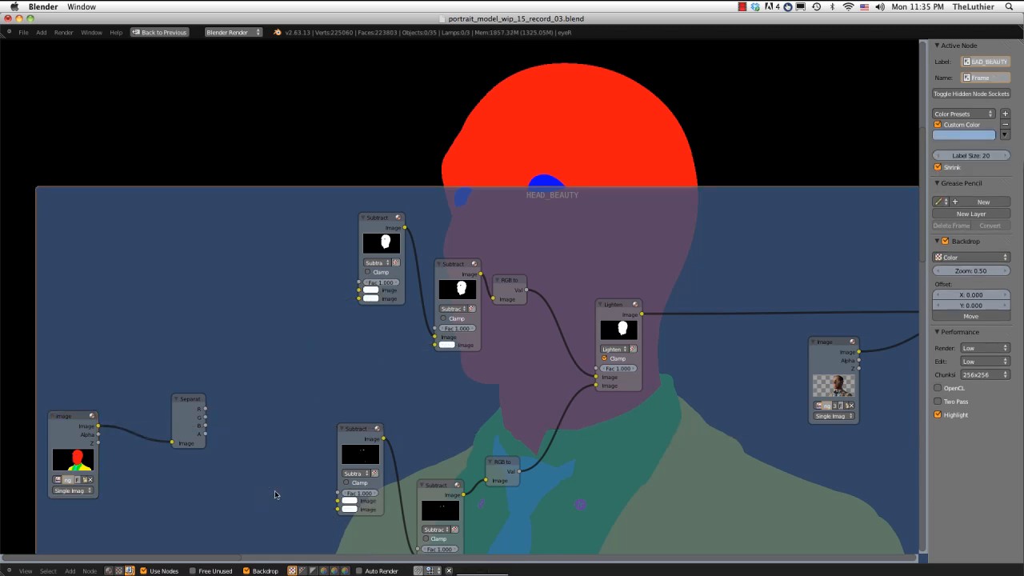
left_click(72, 425)
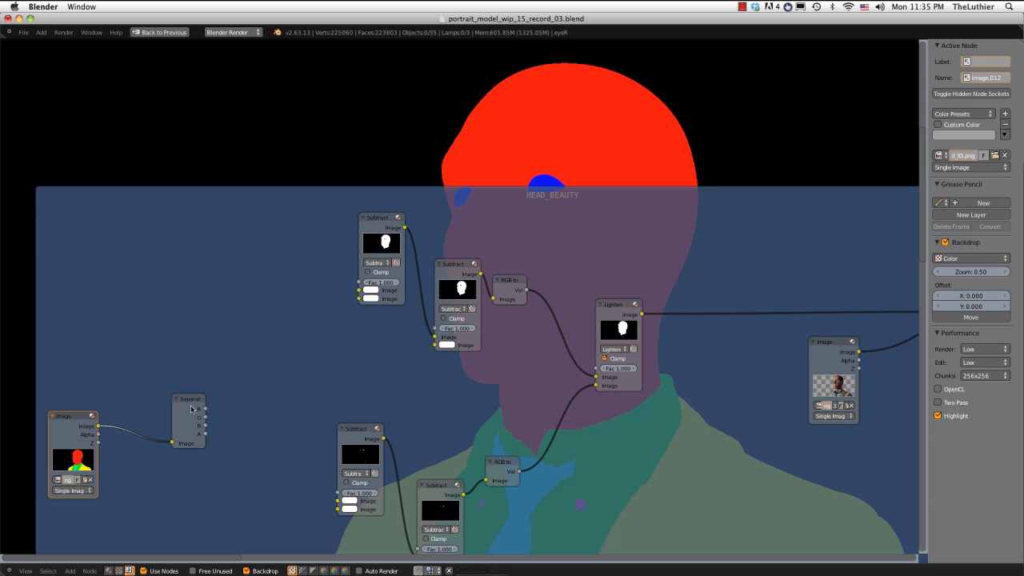
Look up Separate RGBA among the converter nodes, and display the existing Separate RGBA node's red channel in the backdrop
key("shift+a")
mouse_move(201, 402)
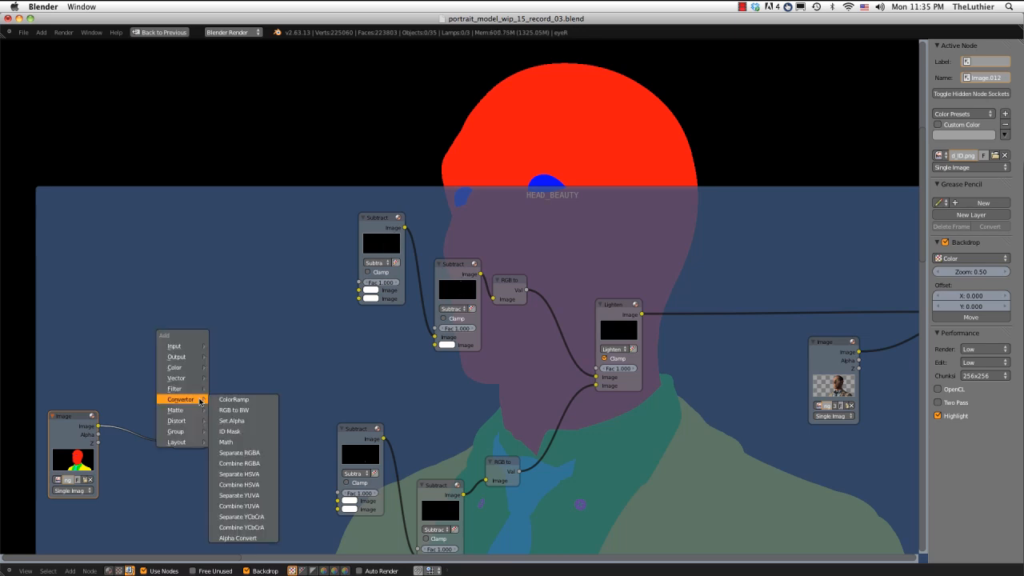
left_click(232, 450)
left_click(192, 402)
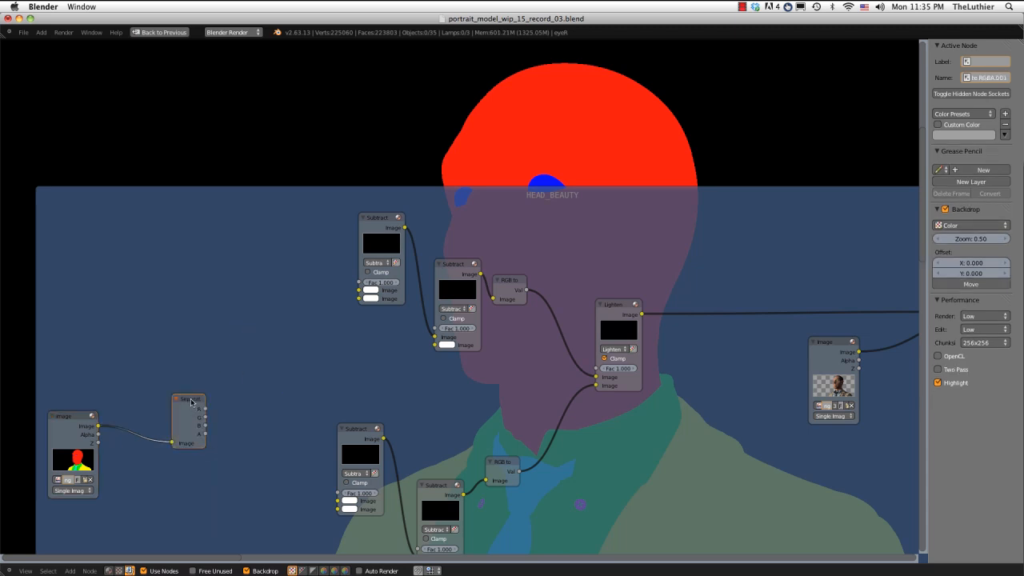
left_click(191, 402, "ctrl+shift")
scroll(354, 189, "up", 1)
middle_click_drag(353, 210, 322, 299)
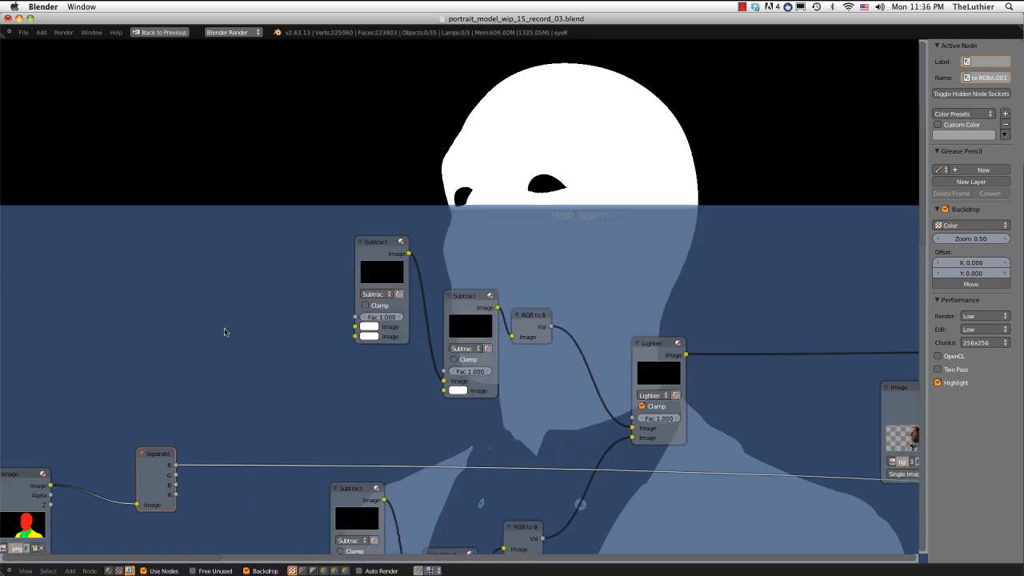
Survey the mask nodes, and send the colour ID Image node to the viewer to examine its colour regions
scroll(224, 329, "down", 2)
scroll(336, 370, "up", 1)
middle_click_drag(315, 339, 227, 238)
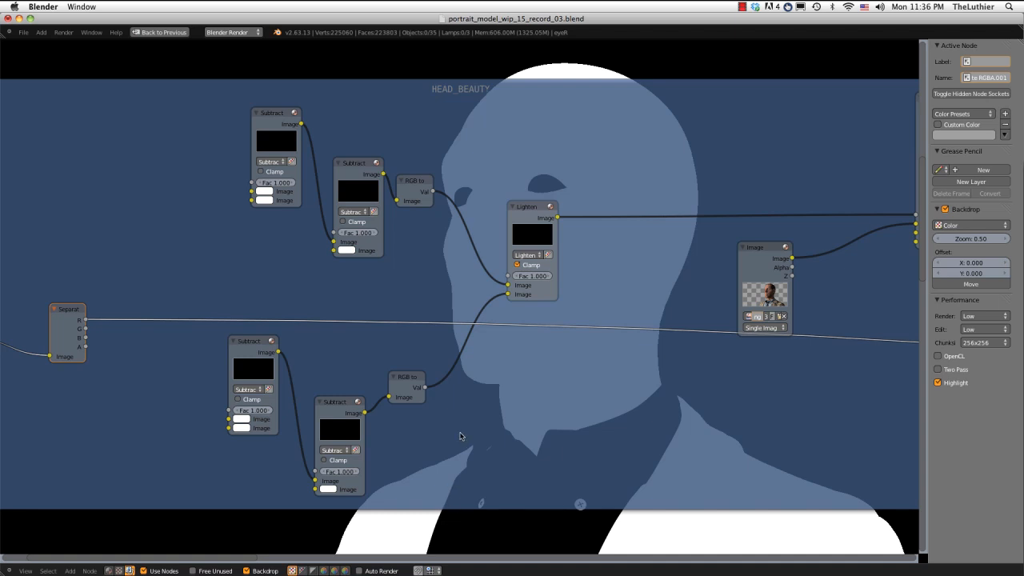
middle_click_drag(403, 259, 530, 268)
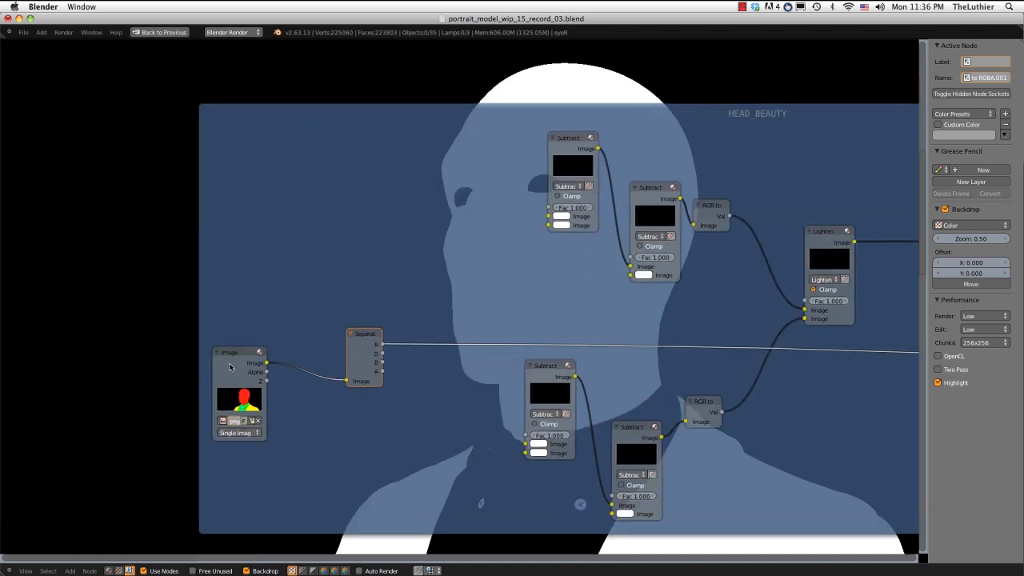
left_click(258, 371, "ctrl+shift")
scroll(309, 238, "up", 1)
middle_click_drag(300, 237, 942, 280)
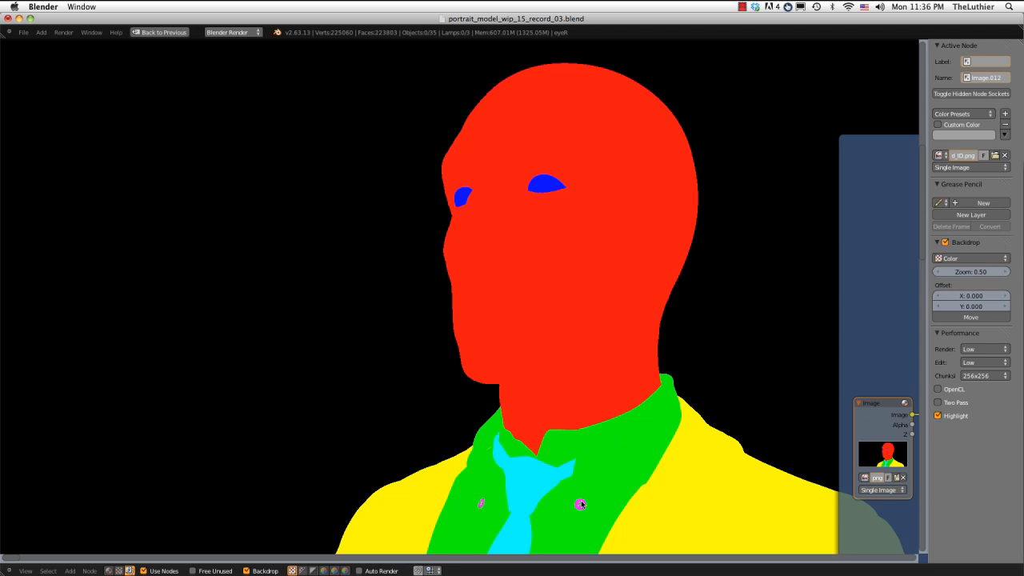
middle_click_drag(714, 324, 241, 272)
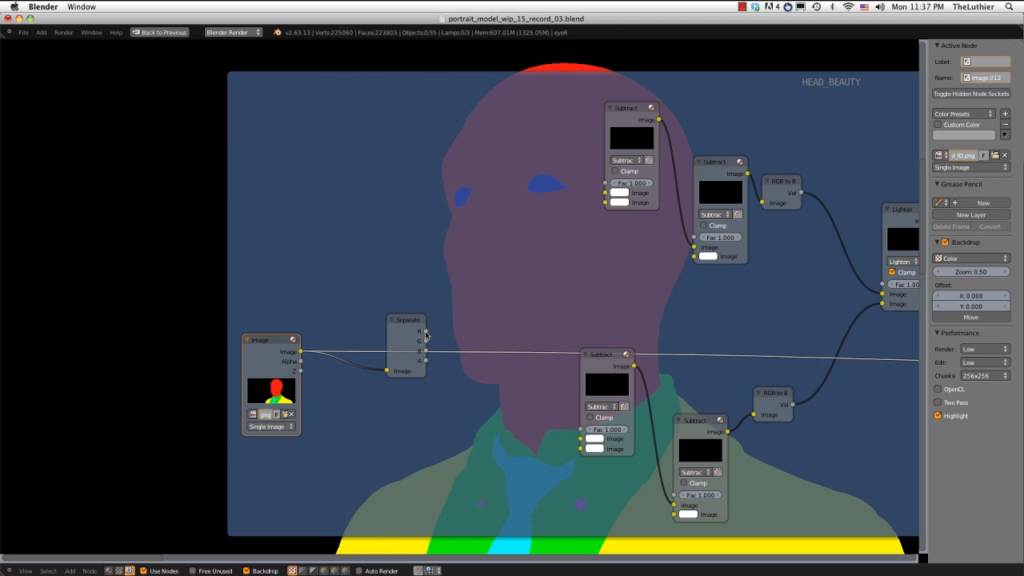
Add a white Grease Pencil layer for handwritten RGB channel notes beside the head, and delete that layer
middle_click_drag(505, 270, 398, 367)
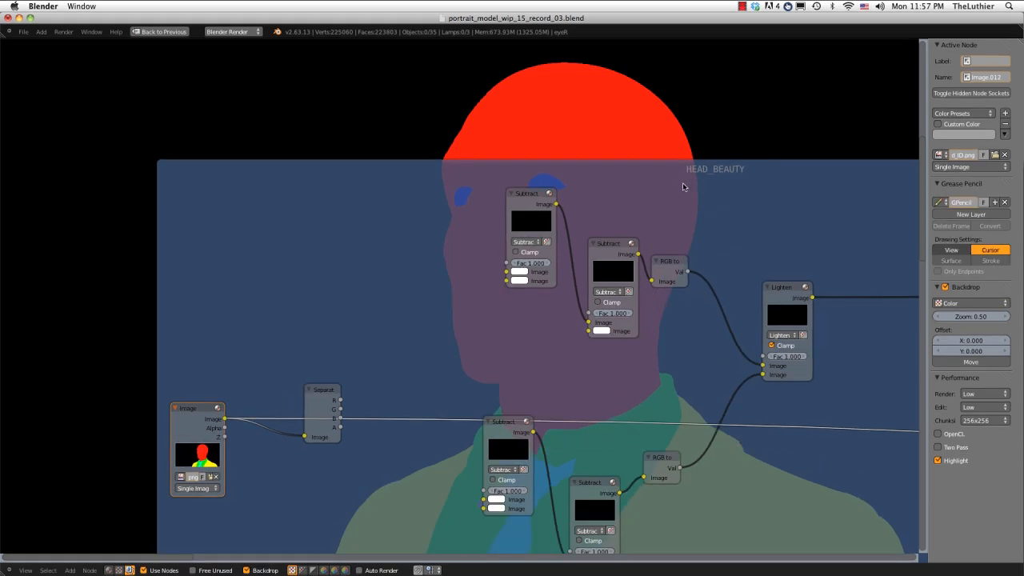
middle_click_drag(683, 182, 613, 247)
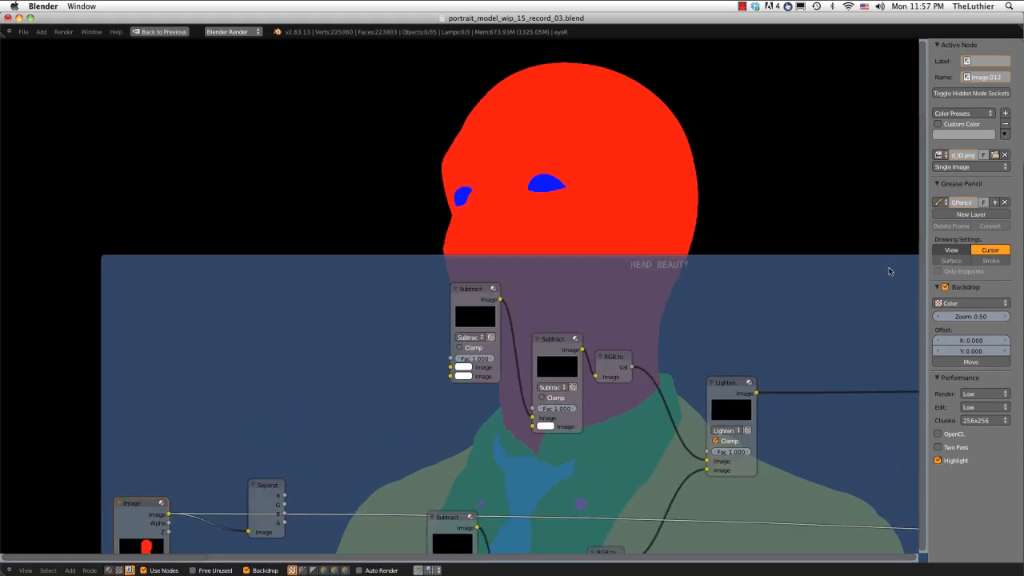
left_click(973, 215)
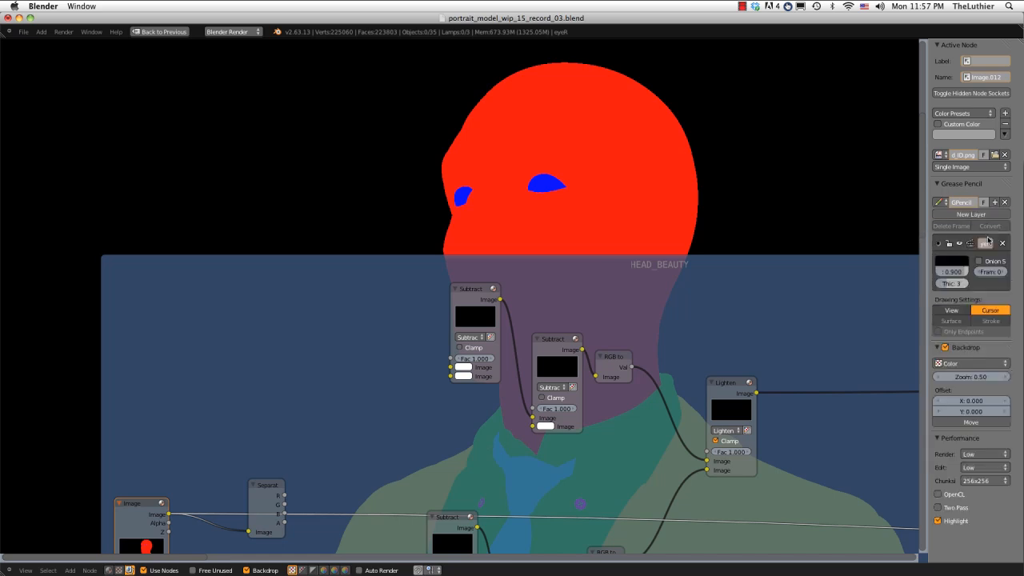
left_click(951, 262)
left_click_drag(964, 176, 968, 111)
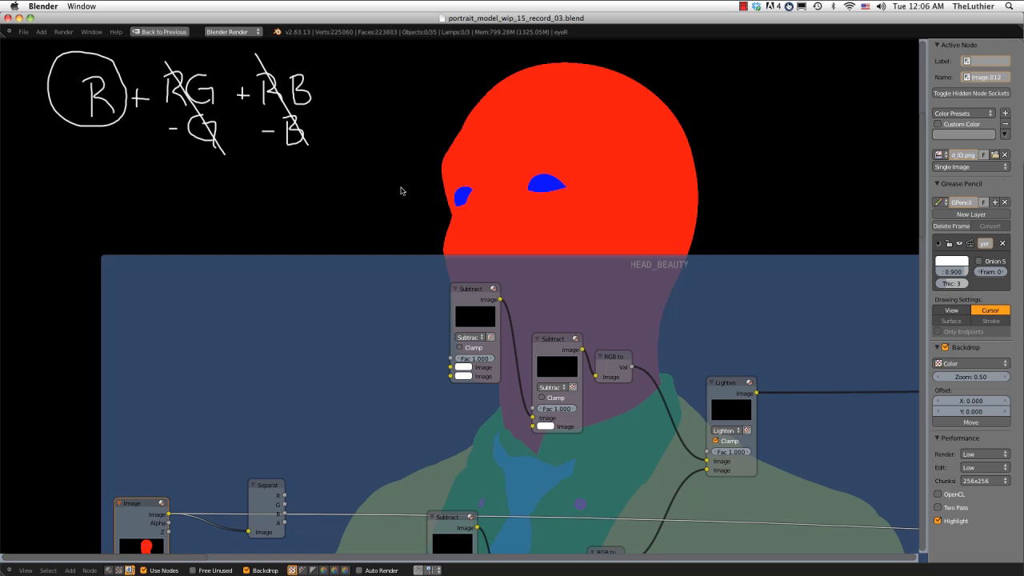
left_click(1005, 244)
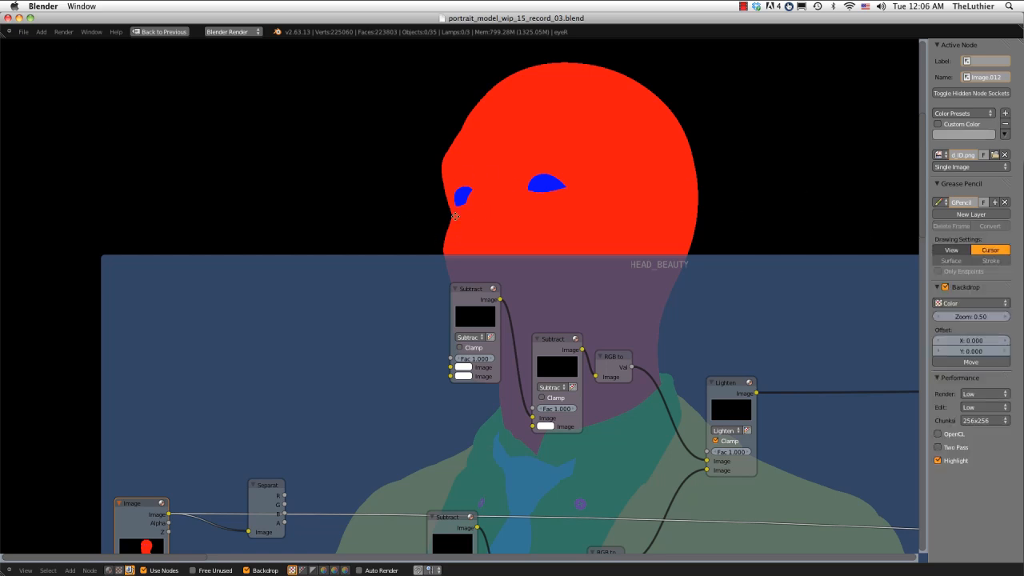
Move the first upper Subtract node down beside the second one, and send the Separate RGBA node's red output to the viewer
mouse_move(462, 240)
middle_mouse_down()
mouse_move(426, 126)
mouse_move(358, 135)
mouse_move(357, 157)
middle_mouse_up()
left_click(360, 217)
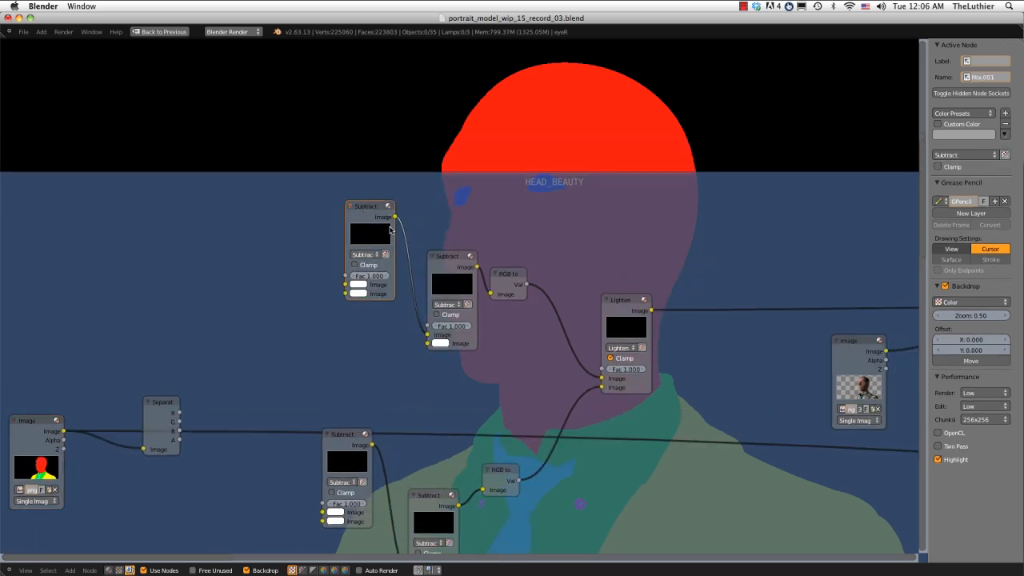
left_click_drag(368, 217, 340, 253)
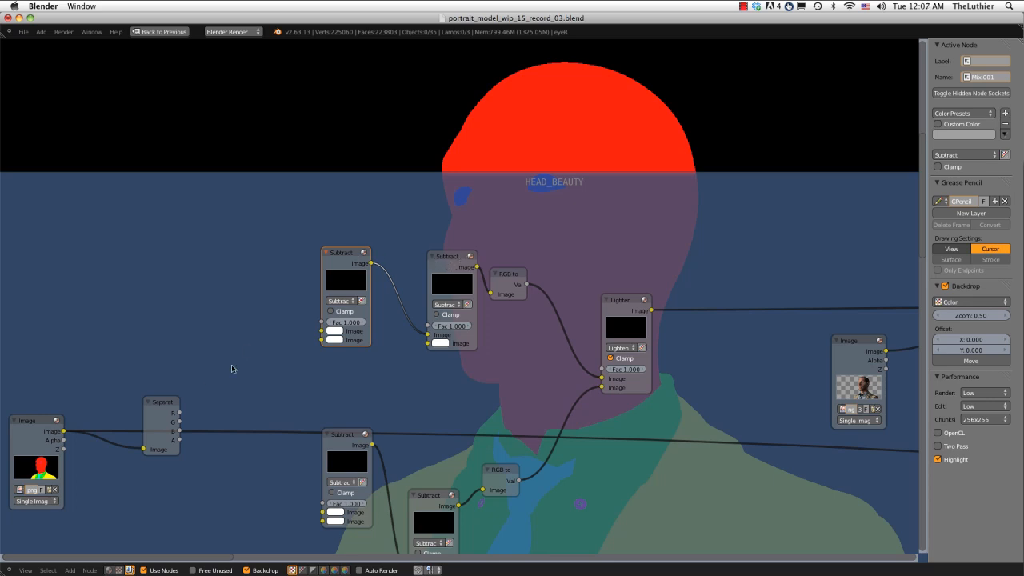
left_click(165, 404)
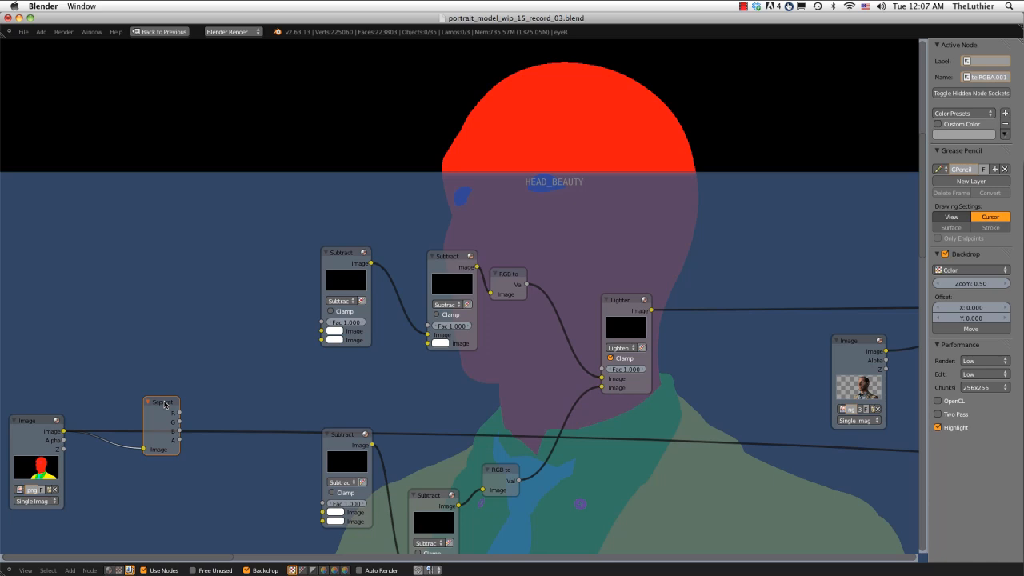
left_click(164, 404, "ctrl+shift")
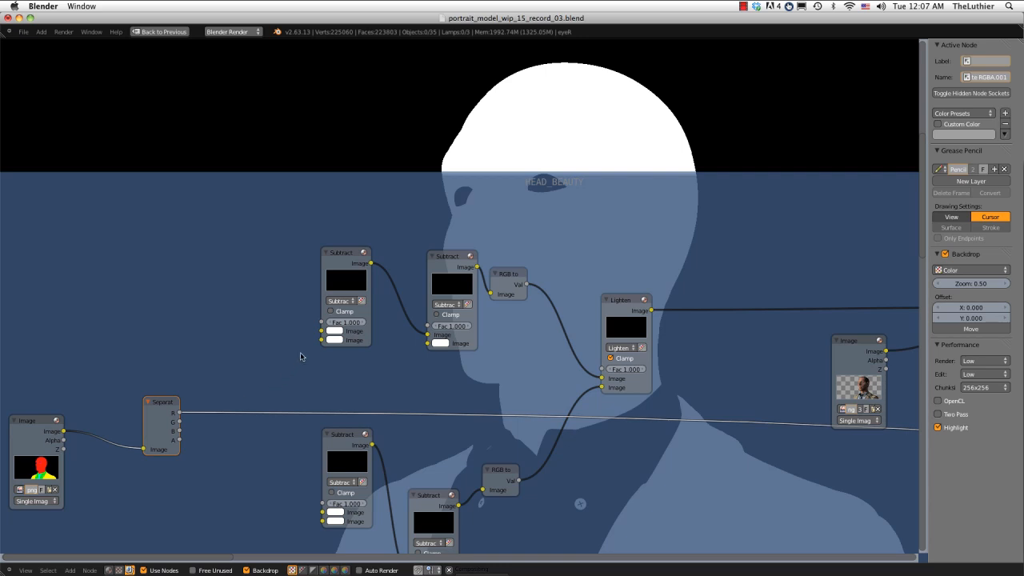
Connect the R and G outputs to the first upper Subtract node's two Image inputs, and preview its result in the viewer
left_click_drag(179, 412, 320, 331)
left_click_drag(180, 421, 321, 341)
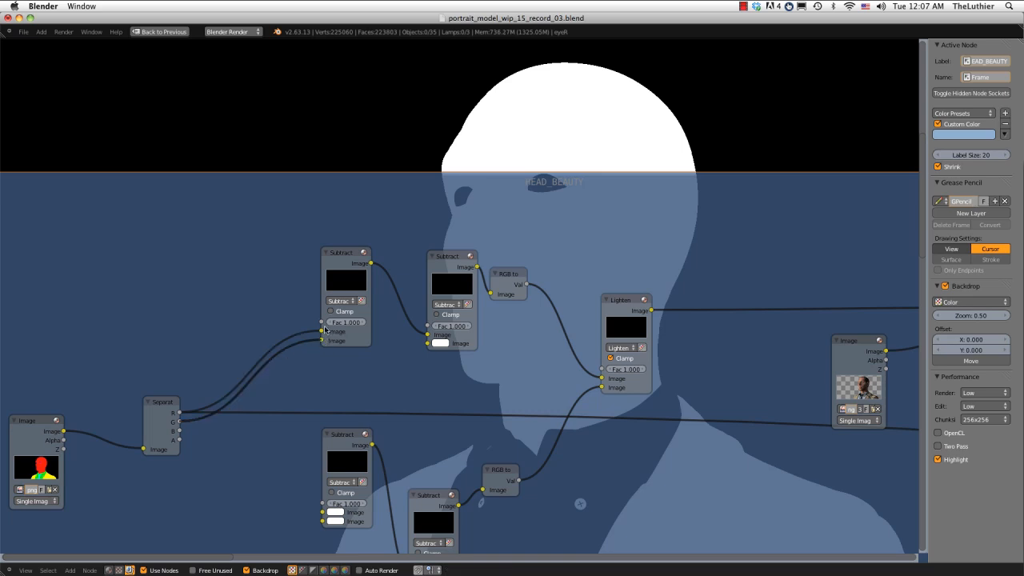
left_click(349, 256, "ctrl+shift")
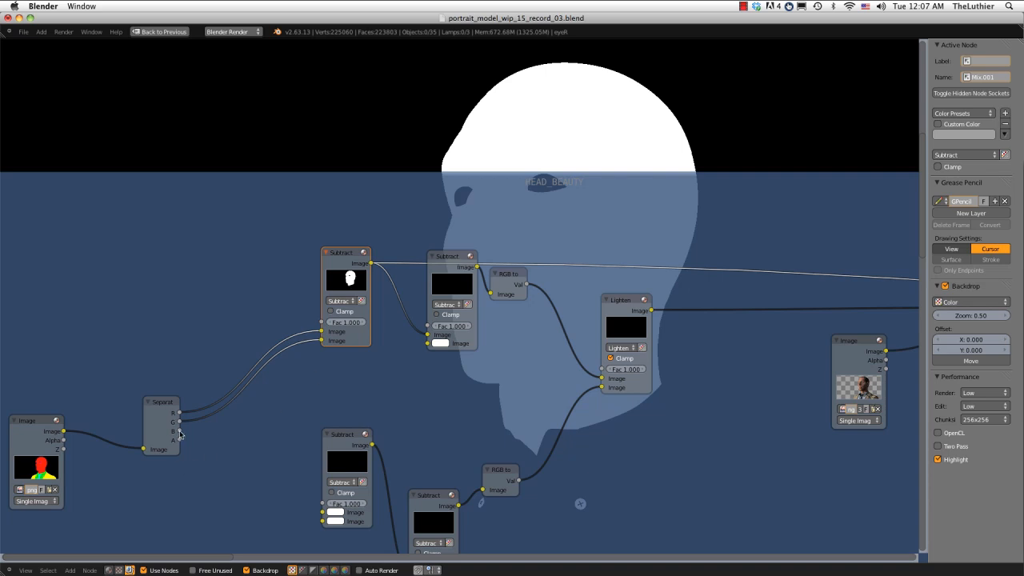
Connect the B output to the second upper Subtract node's lower Image input, and inspect the resulting head mask in the viewer
left_click_drag(180, 432, 428, 344)
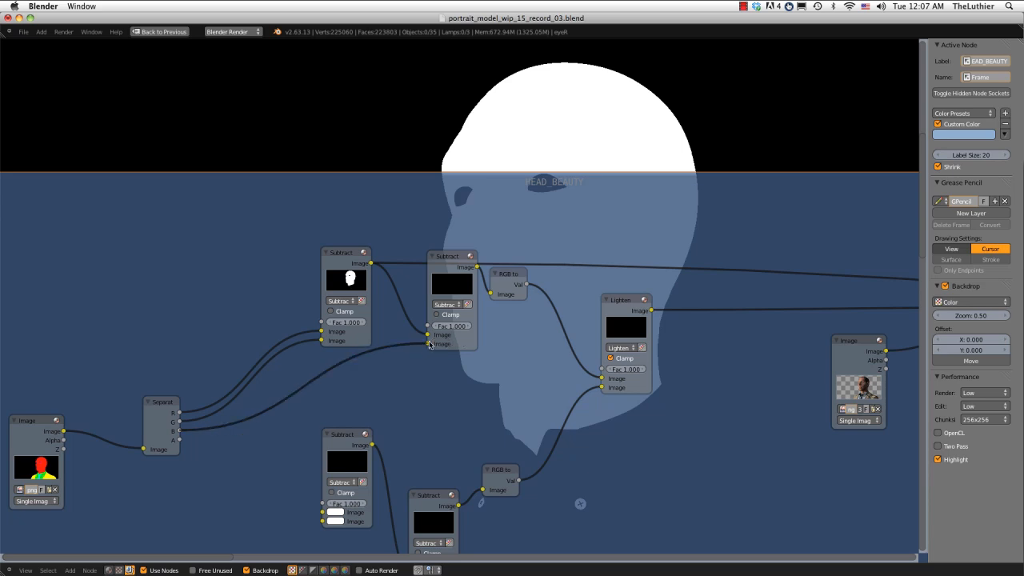
left_click(454, 265)
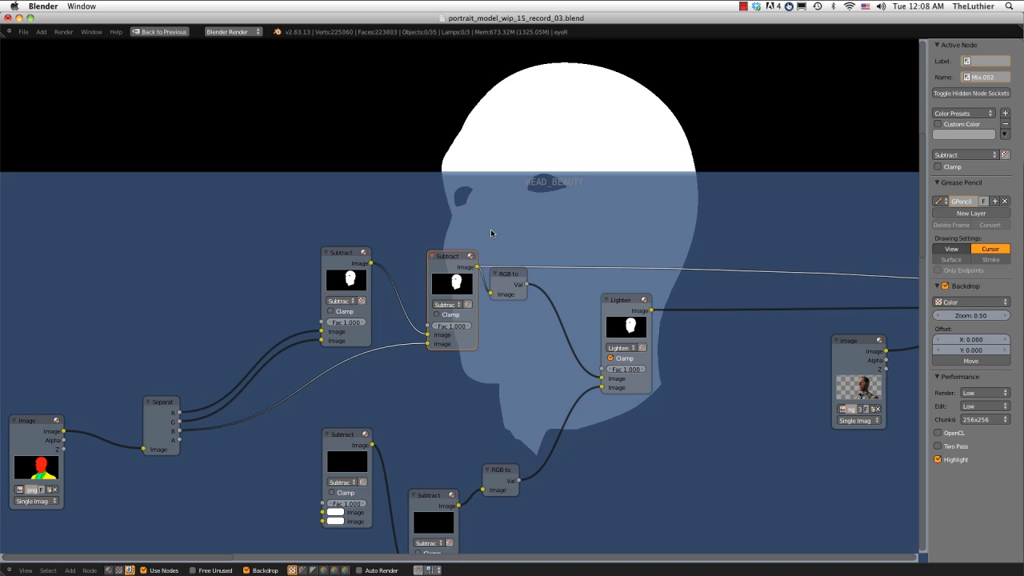
scroll(491, 232, "down", 1)
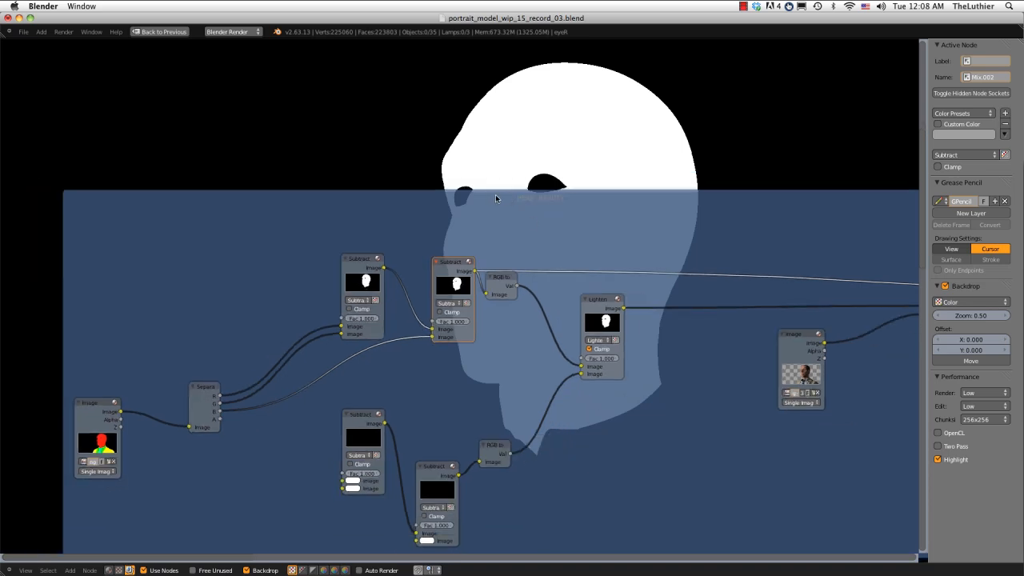
scroll(495, 194, "up", 1)
middle_click_drag(472, 230, 439, 294)
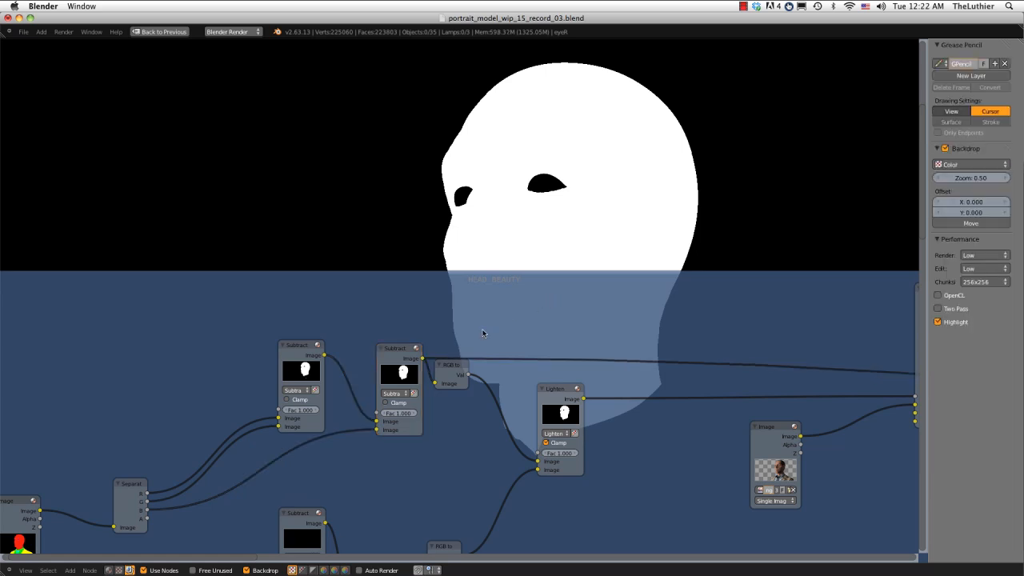
Reconnect the colour ID Image node to the viewer and compare the head and eye colours with the mask nodes
middle_click_drag(438, 344, 600, 180)
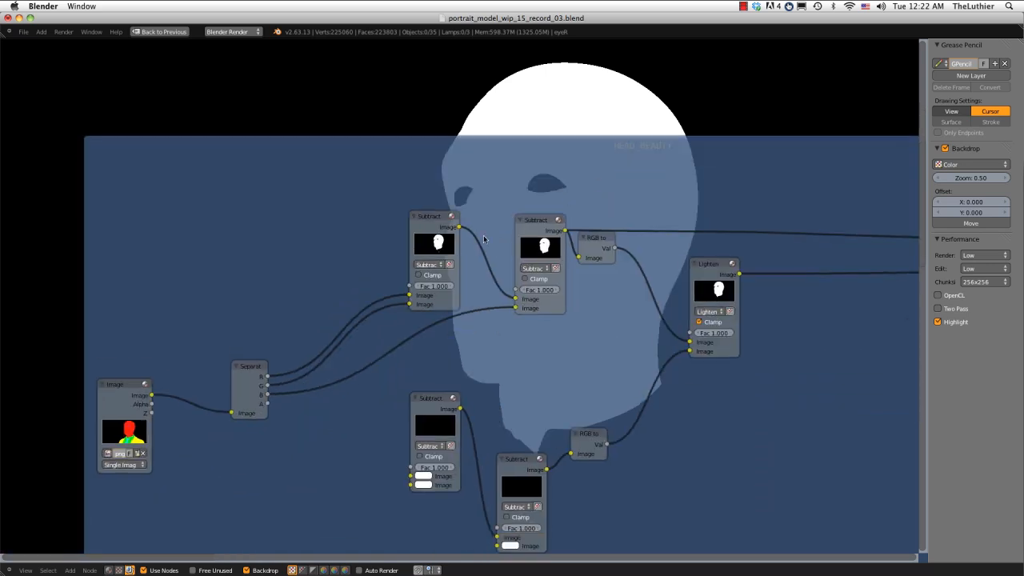
left_click(168, 358, "ctrl+shift")
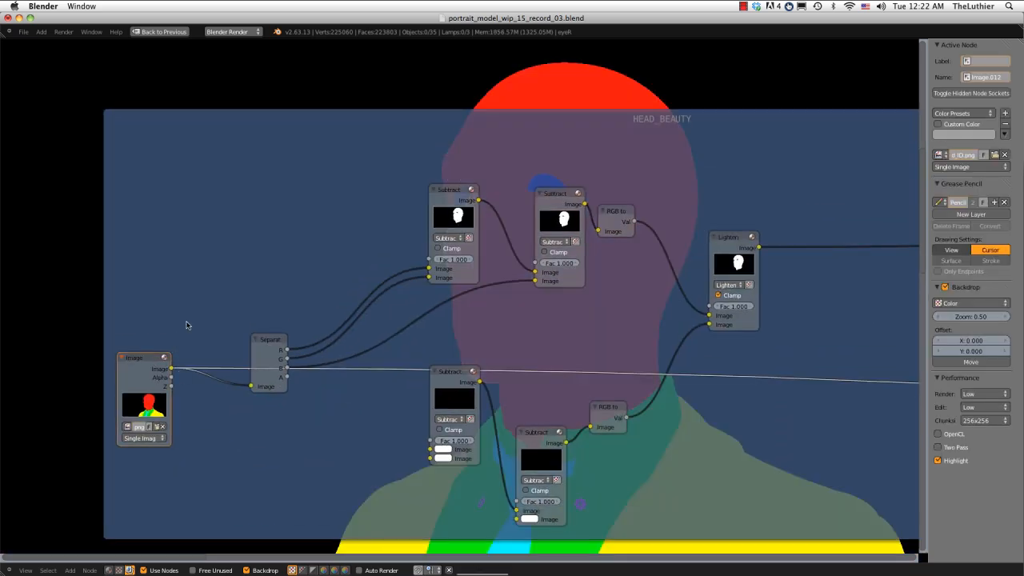
scroll(521, 201, "up", 1)
middle_click_drag(521, 202, 496, 395)
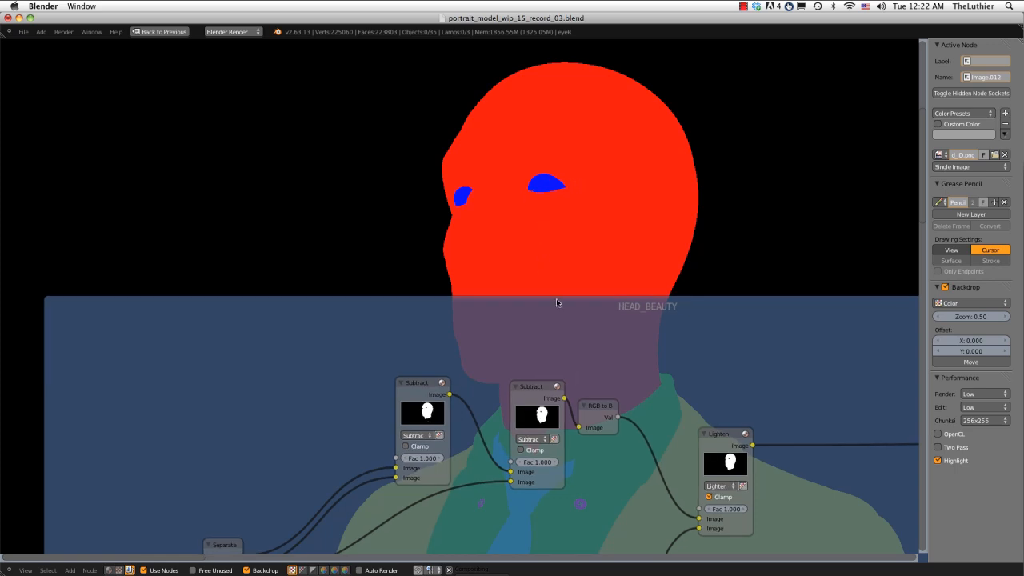
scroll(596, 374, "up", 1)
middle_click_drag(616, 477, 713, 217)
scroll(581, 321, "up", 1)
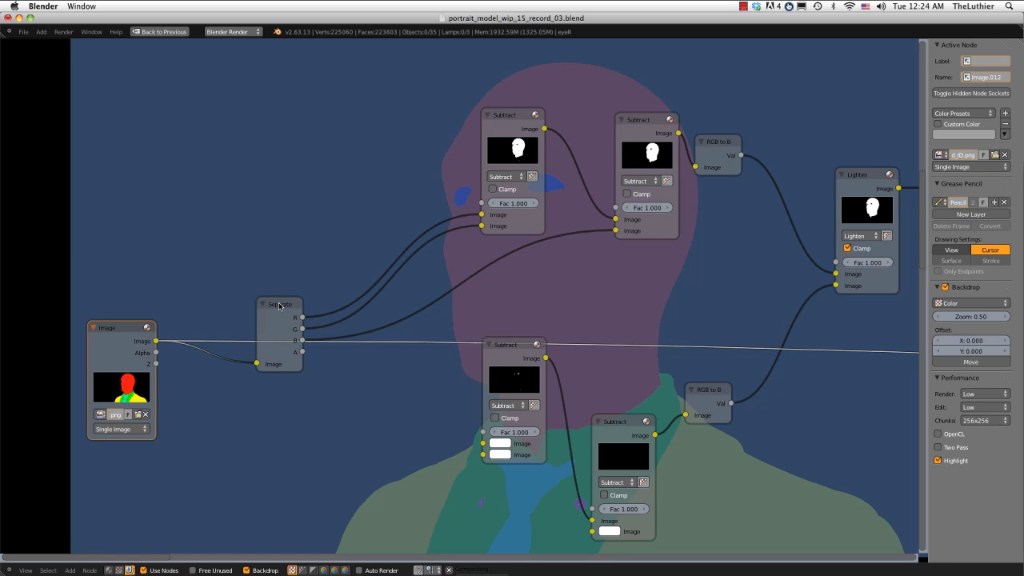
Cycle the viewer through the Separate RGBA node's red, green and blue outputs to examine each channel
left_click(280, 304, "ctrl+shift")
left_click(280, 305, "ctrl+shift")
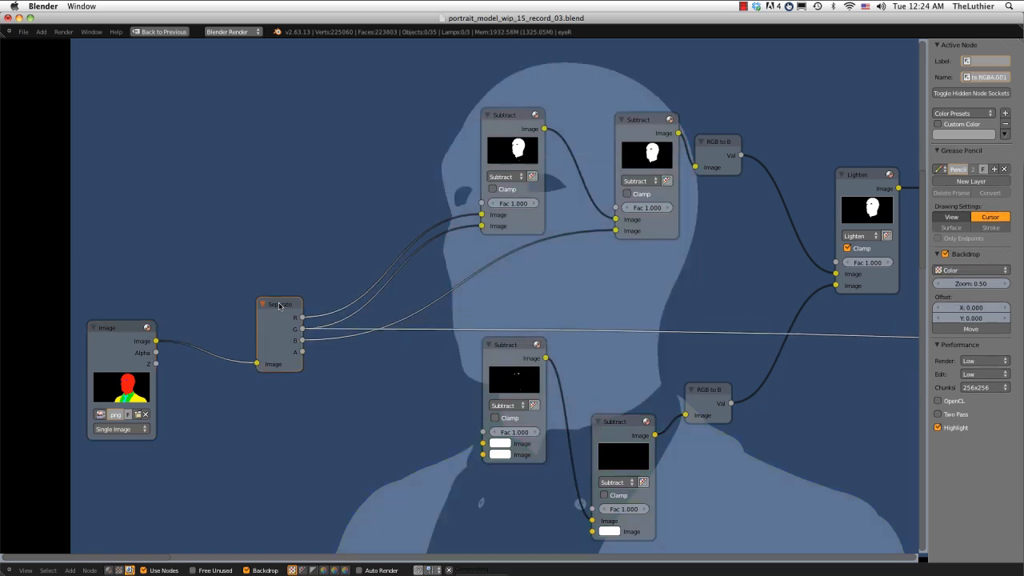
left_click(279, 305, "ctrl+shift")
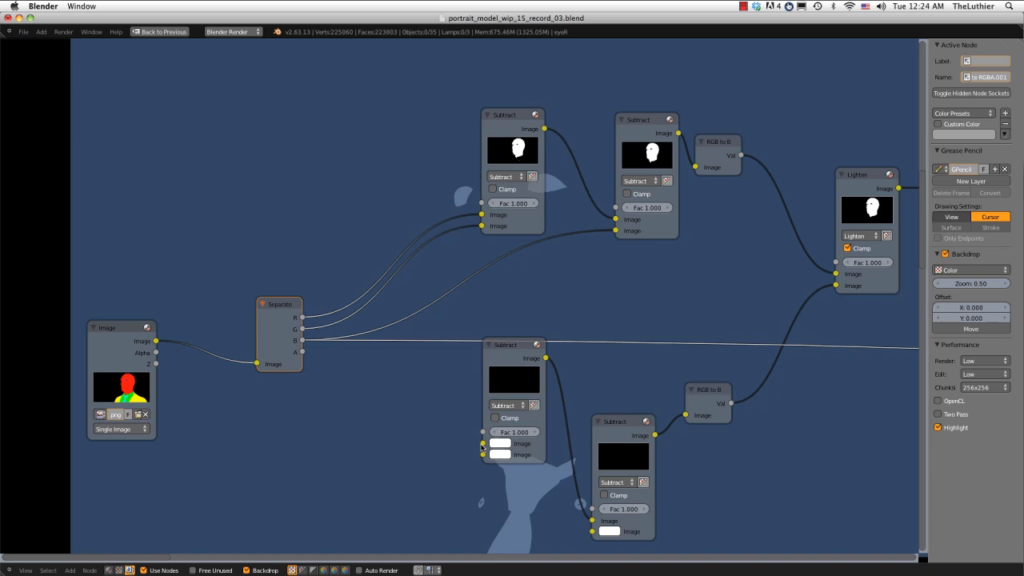
Connect the B and R outputs to the first lower Subtract node and G to the second's lower Image input, and preview the eye mask
left_click_drag(483, 448, 483, 444)
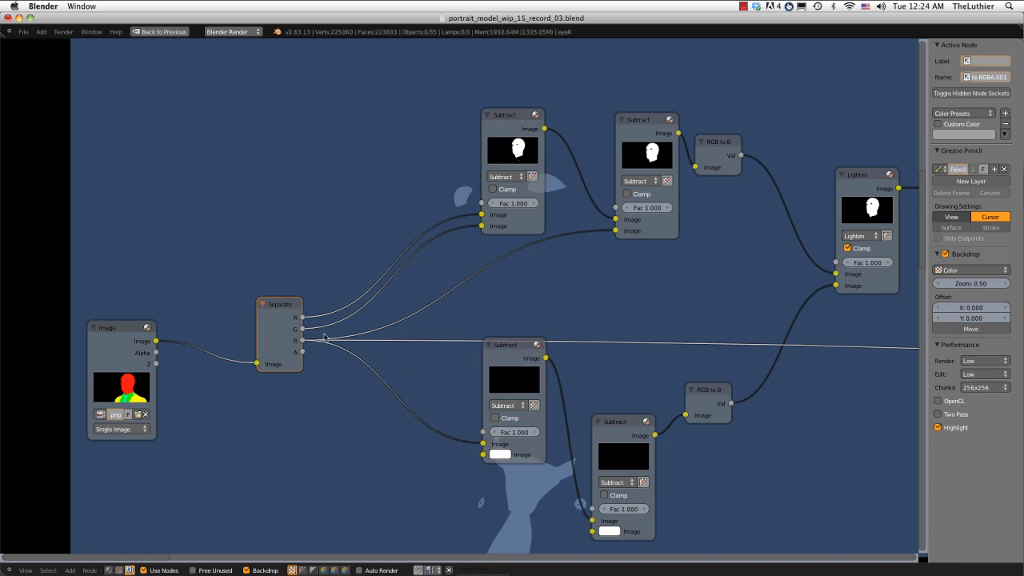
left_click_drag(302, 319, 484, 455)
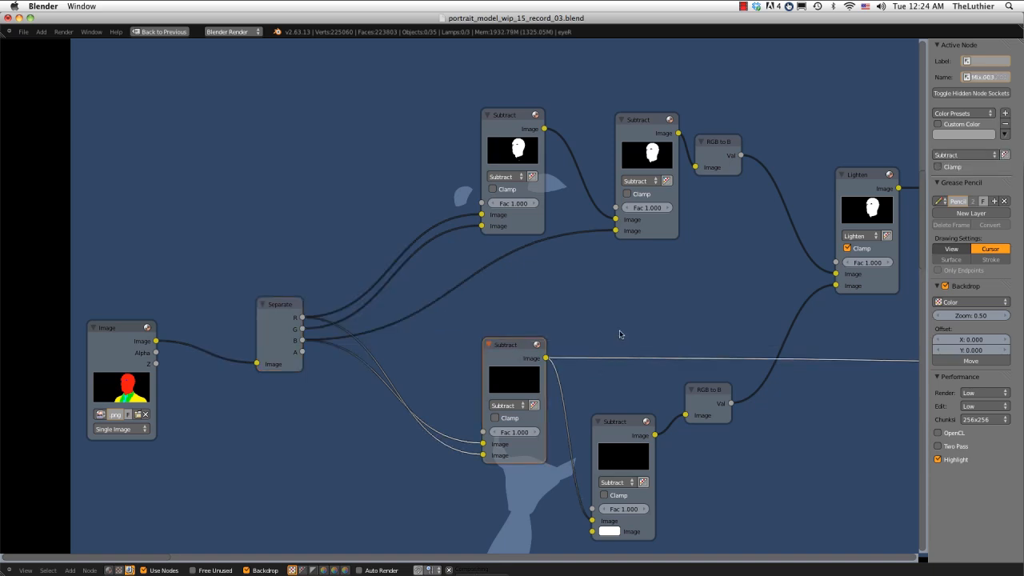
middle_click_drag(615, 331, 479, 321)
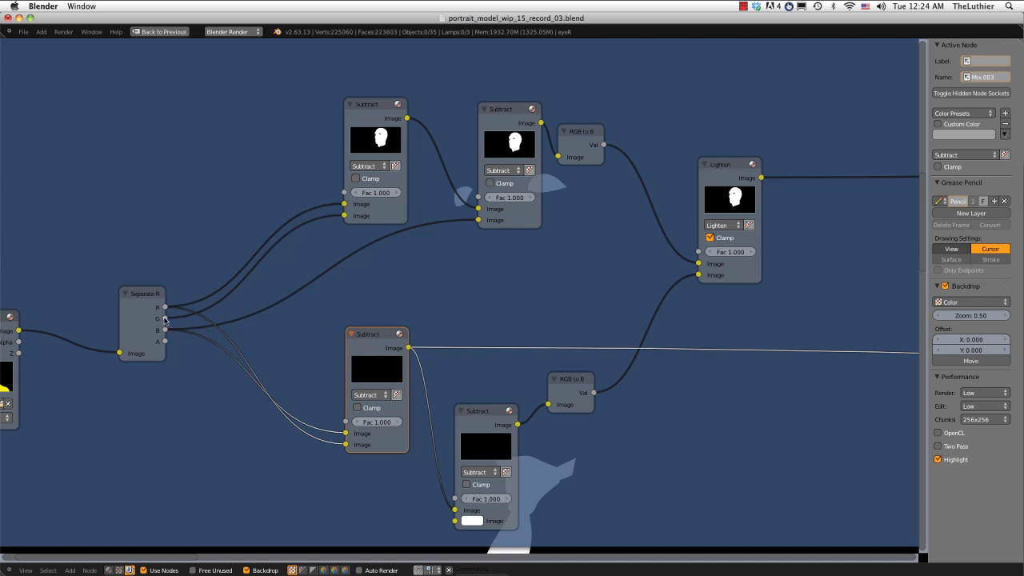
left_click_drag(165, 320, 454, 523)
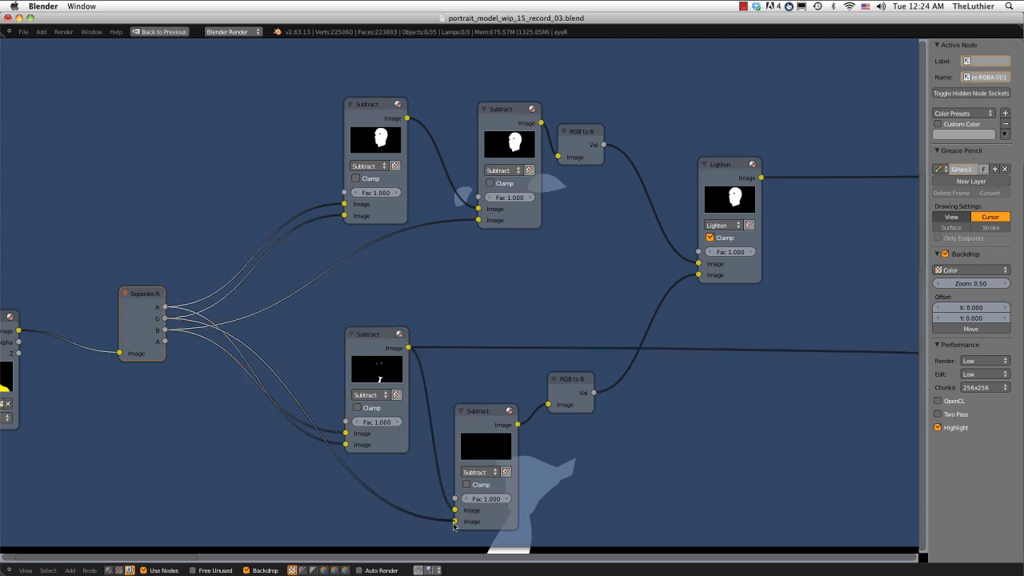
left_click(493, 411, "ctrl+shift")
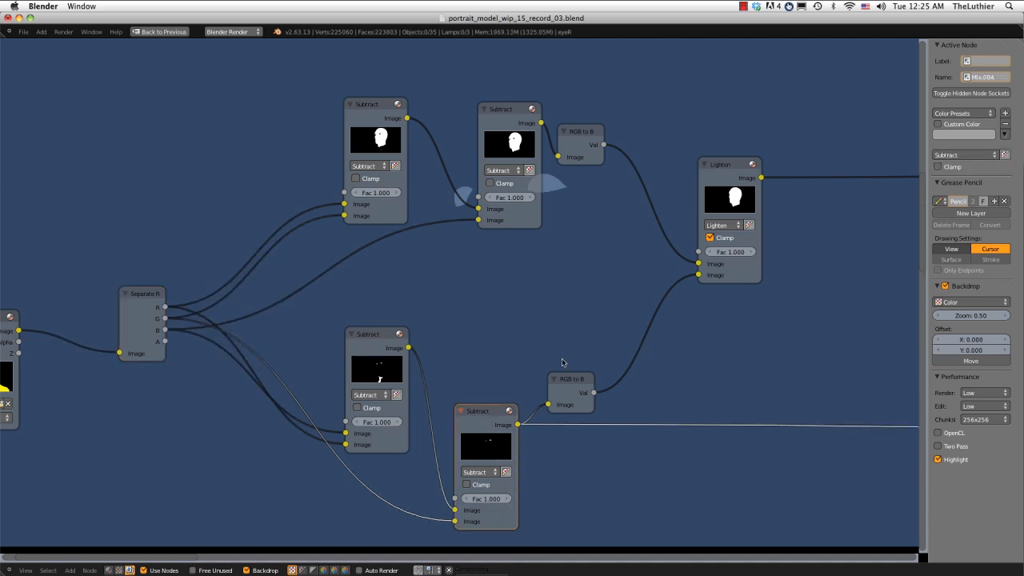
Delete both RGB to BW nodes between the Subtract nodes and the Lighten node
middle_click_drag(591, 254, 521, 304)
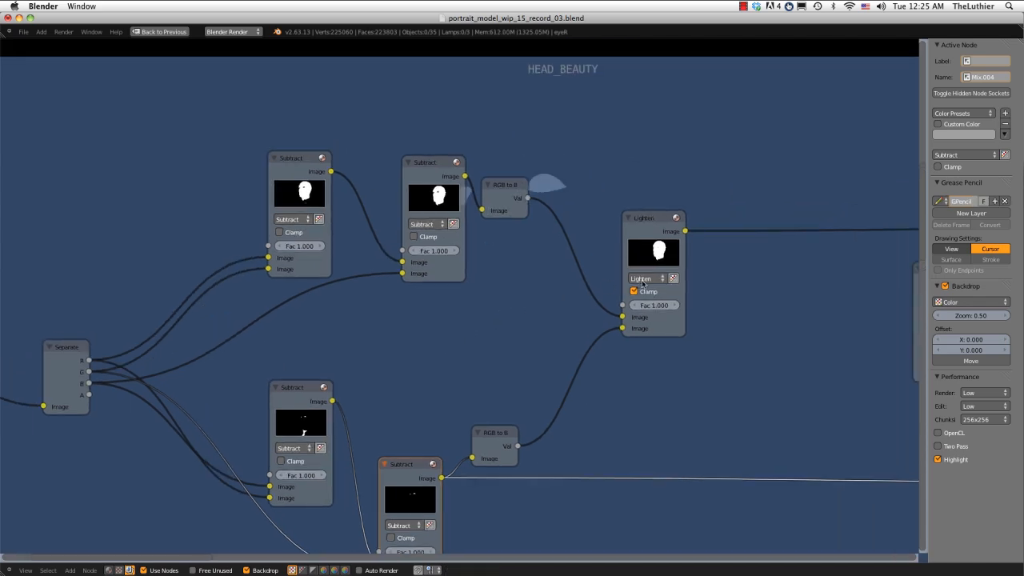
left_click(502, 433)
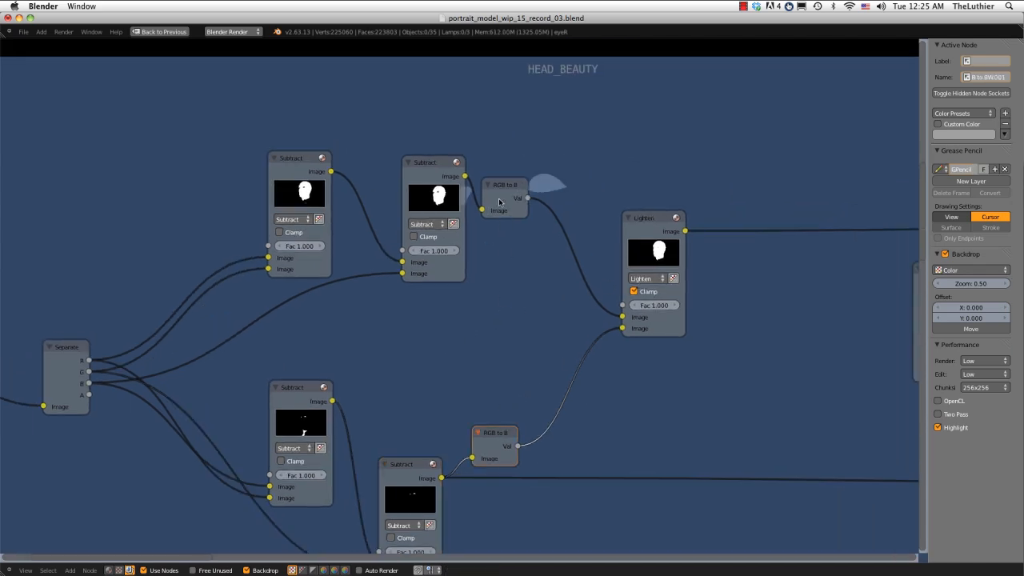
left_click(486, 188, "shift")
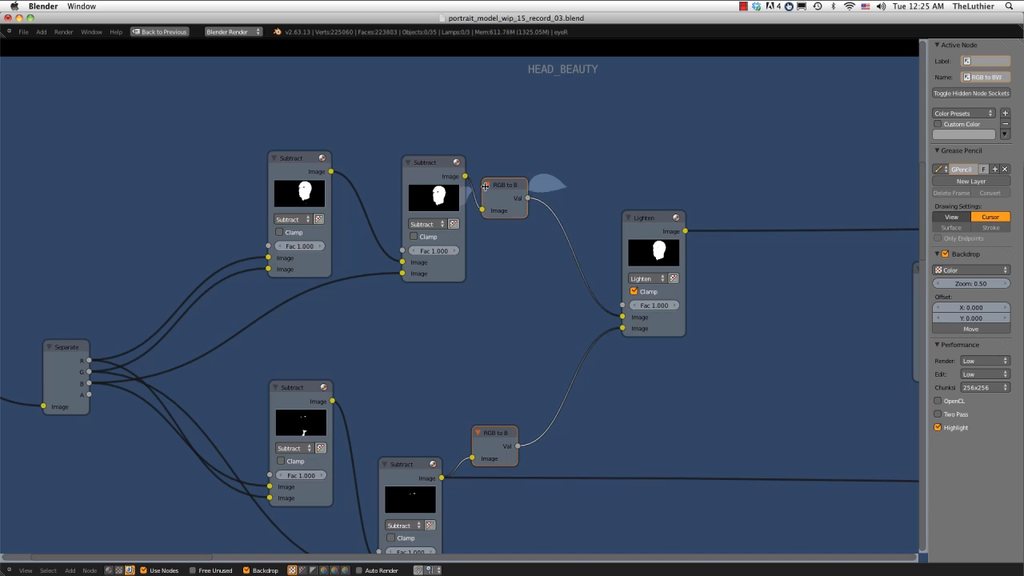
key("x")
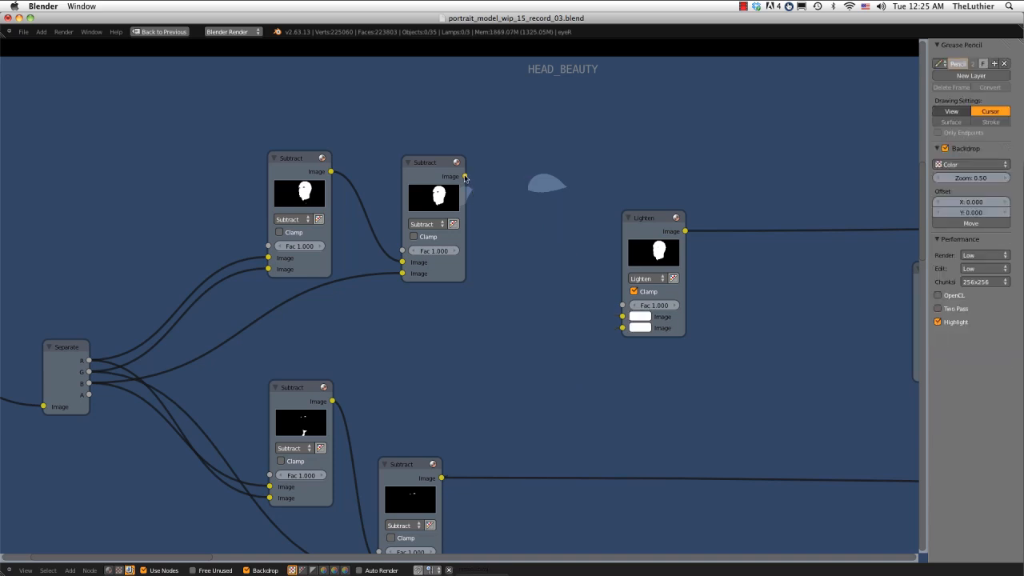
Connect the second upper and second lower Subtract outputs to the Lighten node's upper and lower Image inputs, and preview the combined mask
left_click_drag(464, 176, 623, 316)
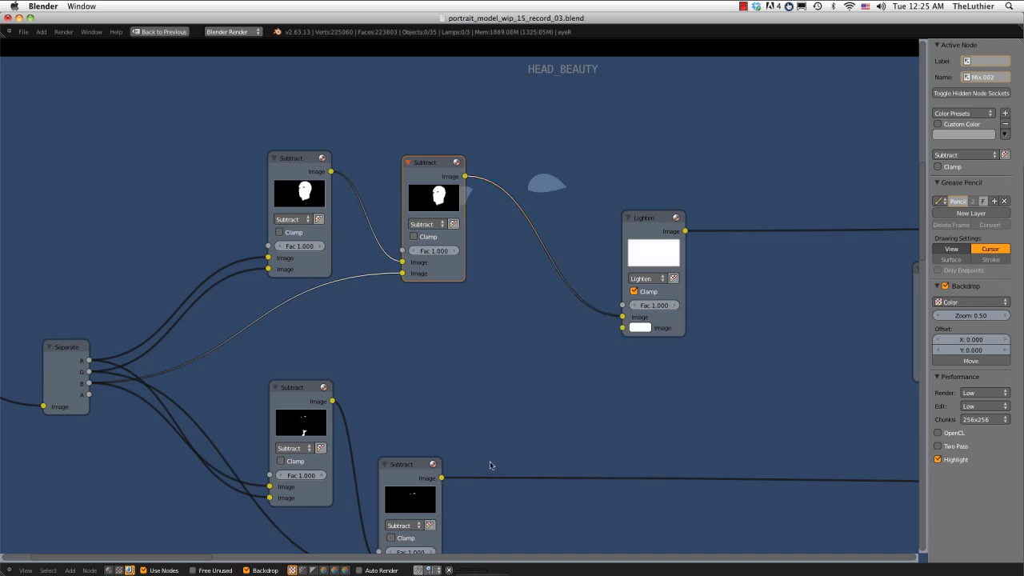
left_click(596, 366)
left_click_drag(442, 477, 622, 328)
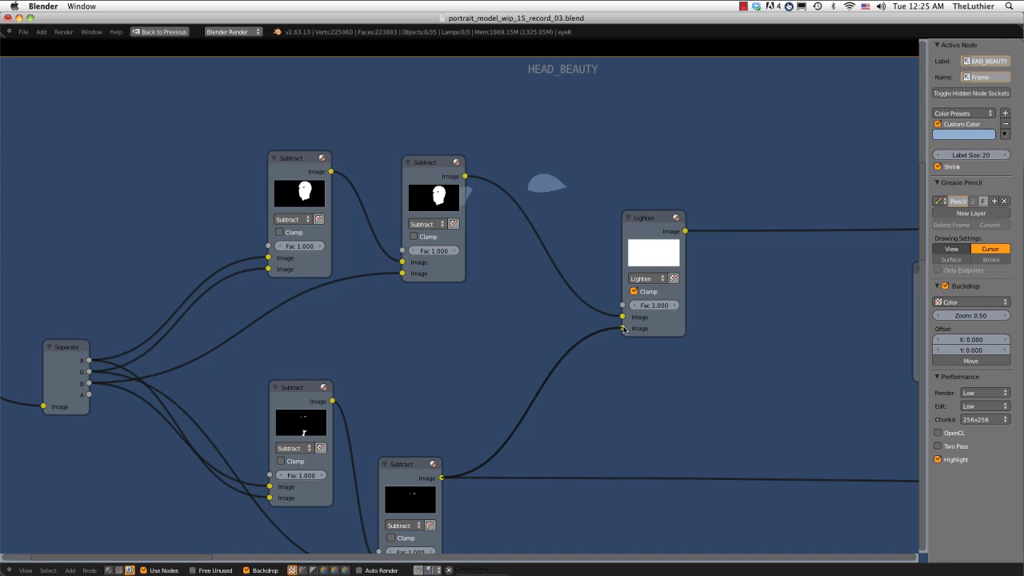
left_click(648, 227)
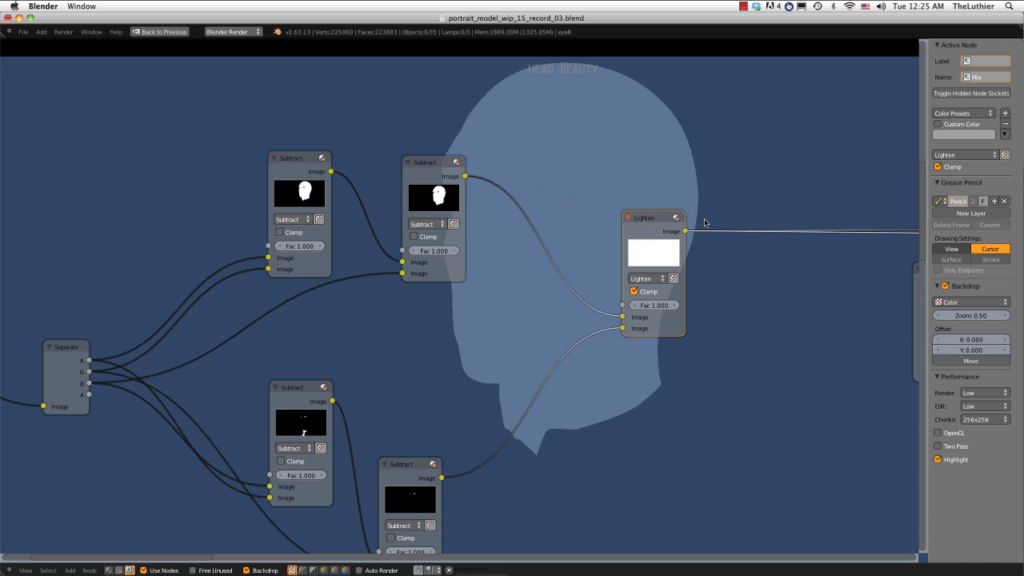
Preview the HEAD_BEAUTY frame's RGB Curves node in the viewer, and mute and unmute it to compare its effect on the head
scroll(704, 221, "down", 1)
middle_click_drag(848, 197, 540, 220)
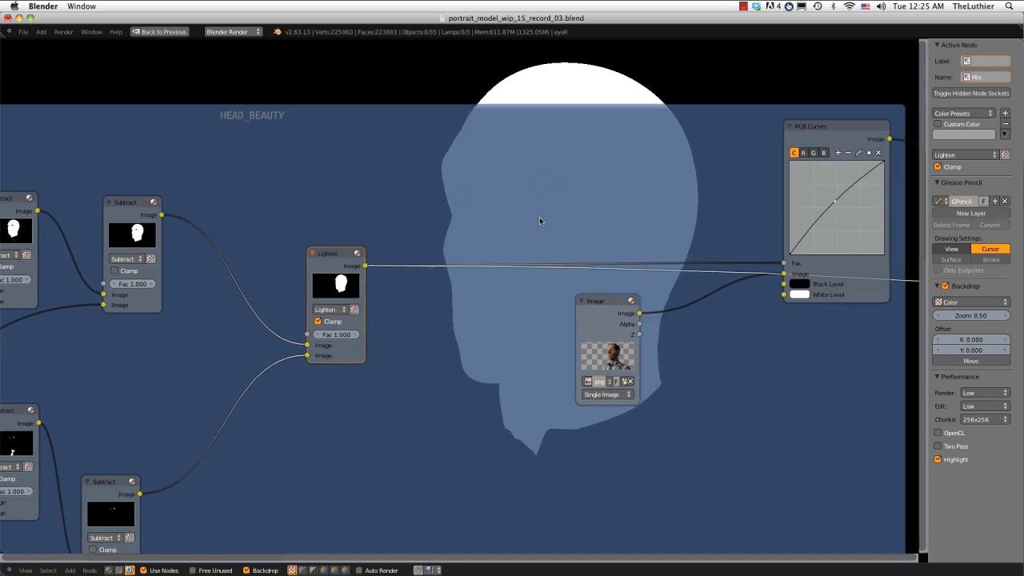
left_click(842, 140, "ctrl+shift")
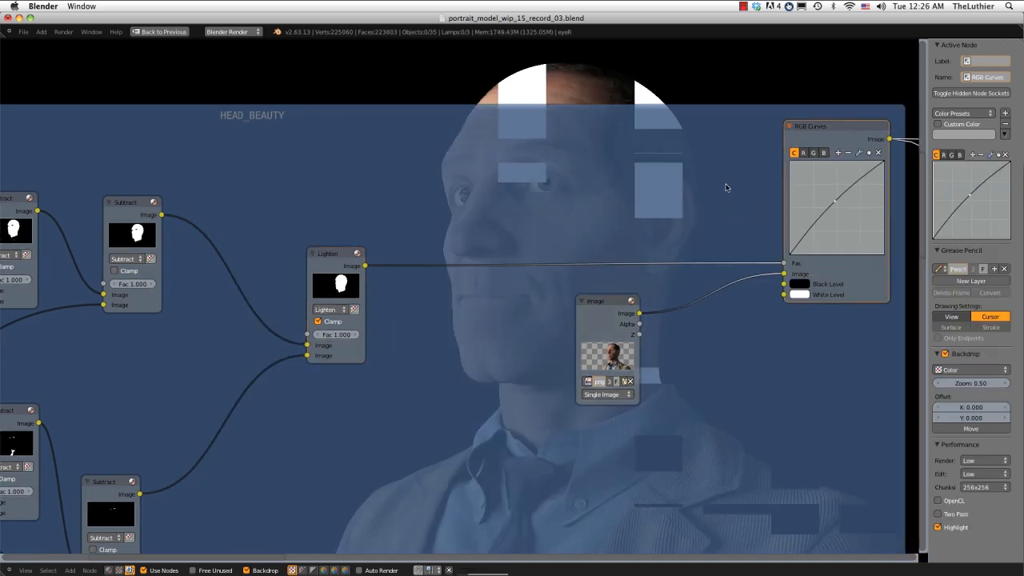
middle_click_drag(668, 220, 544, 384)
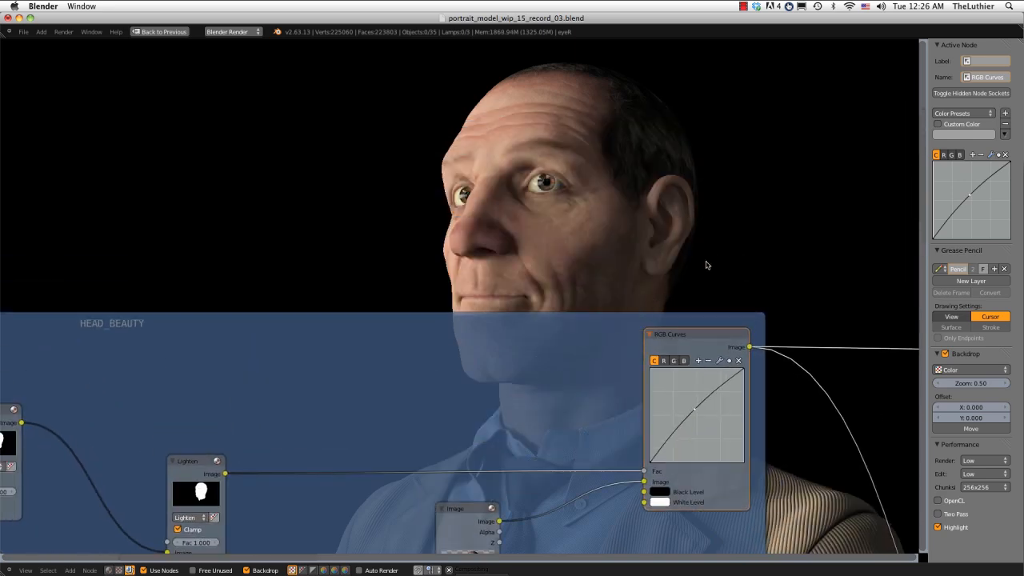
key("m")
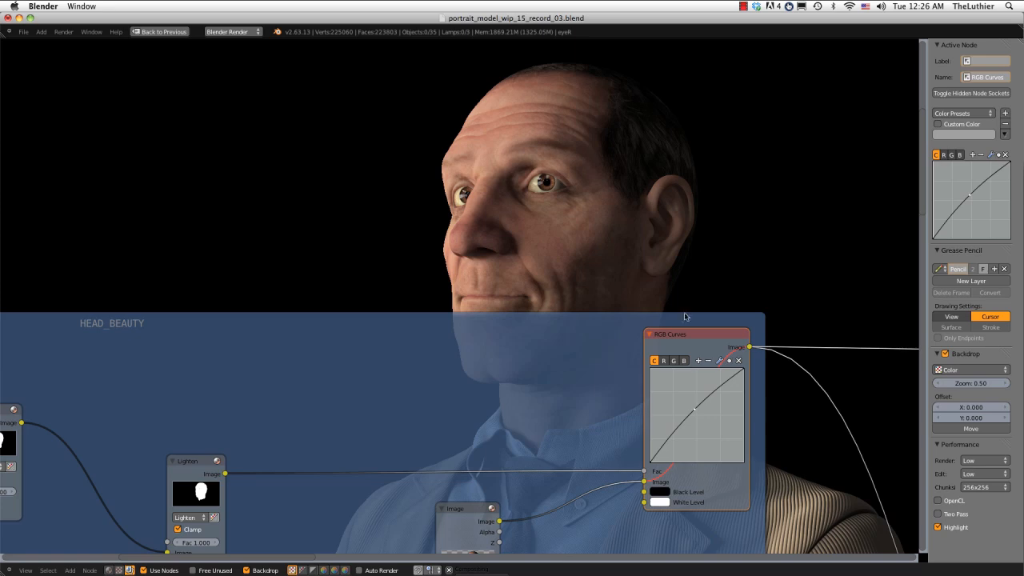
middle_click_drag(712, 384, 293, 220)
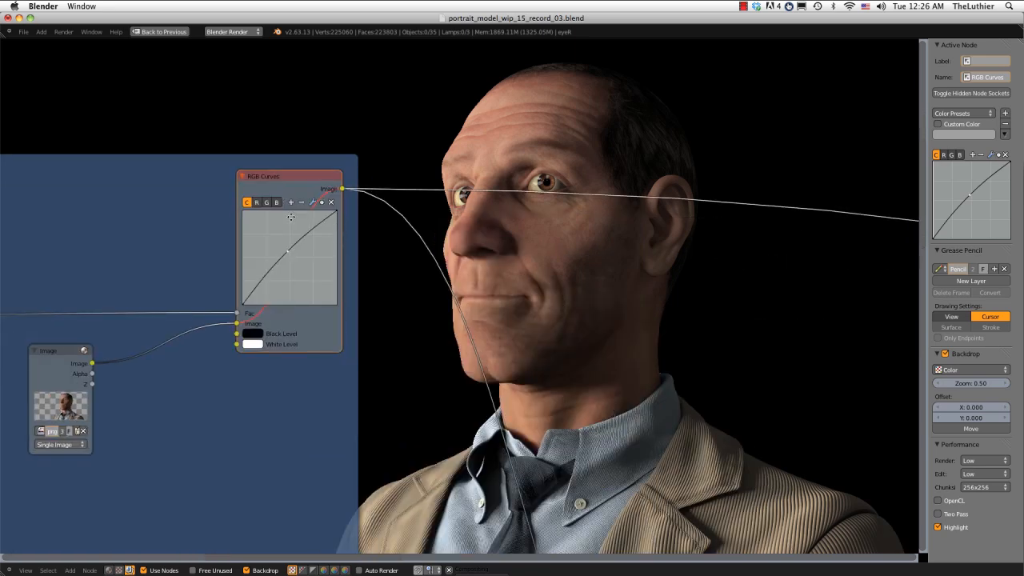
key("m")
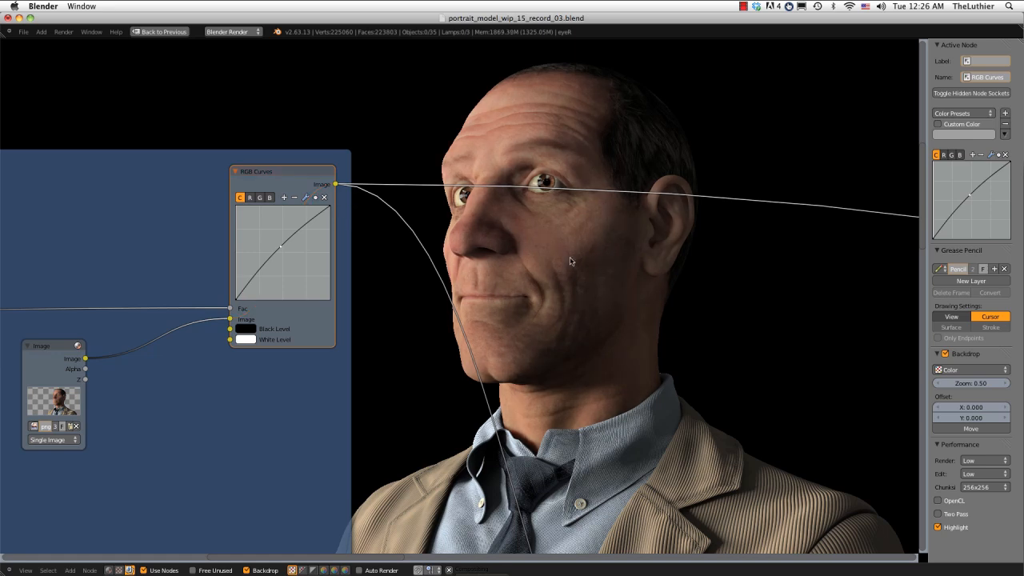
Examine the head_SPEC frame's Hue Saturation Value node and the Add node that combines the specular pass with the beauty pass
scroll(412, 361, "down", 1)
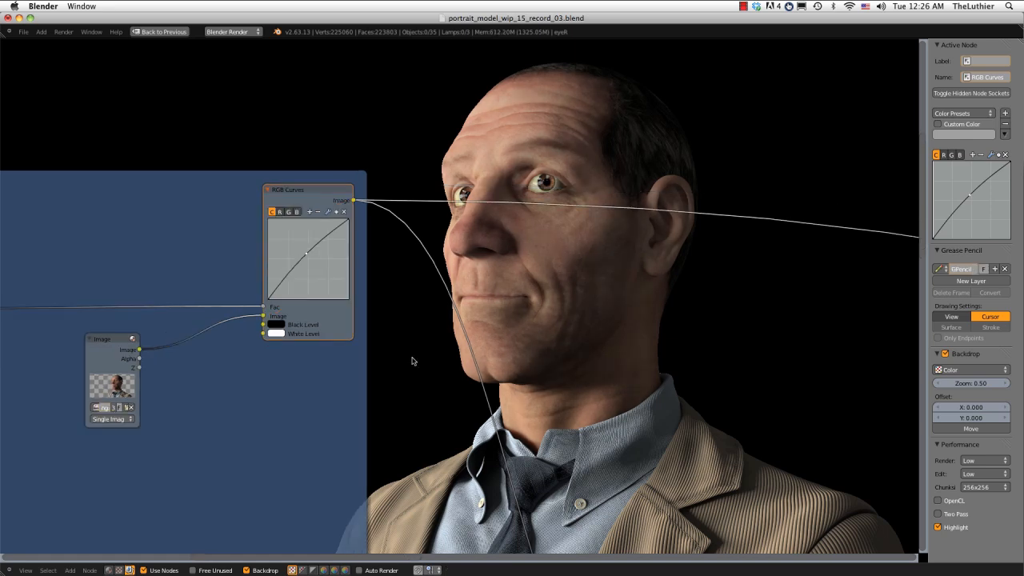
scroll(552, 320, "down", 2)
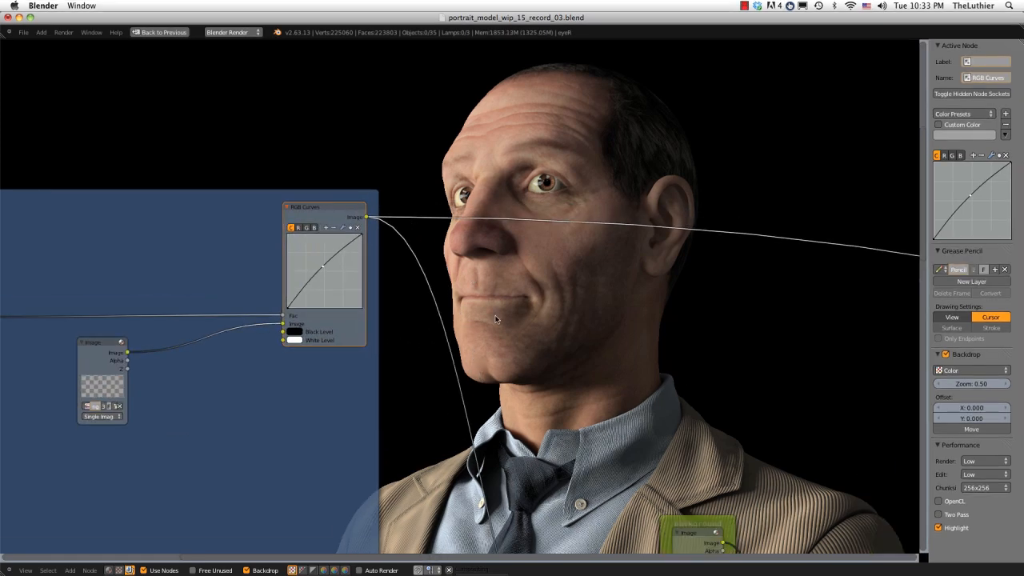
scroll(496, 320, "up", 1)
middle_click_drag(506, 316, 459, 49)
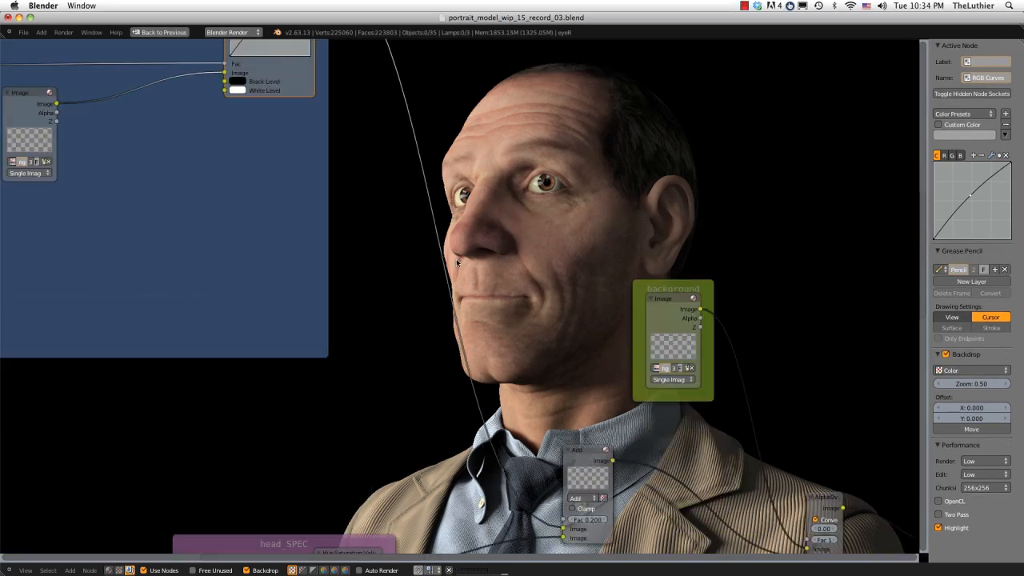
middle_click_drag(398, 461, 397, 186)
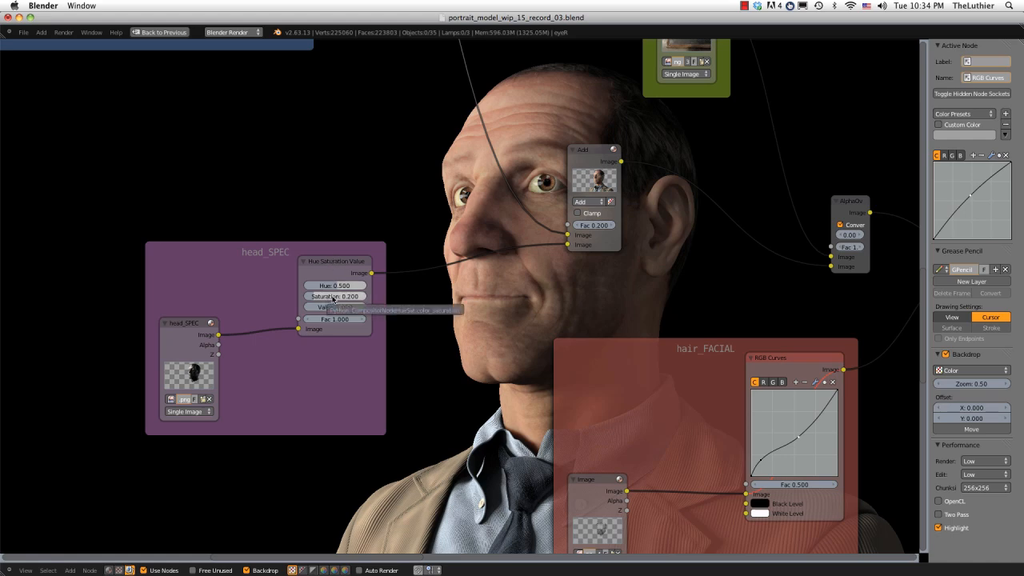
scroll(437, 214, "up", 1)
middle_click_drag(437, 215, 242, 289)
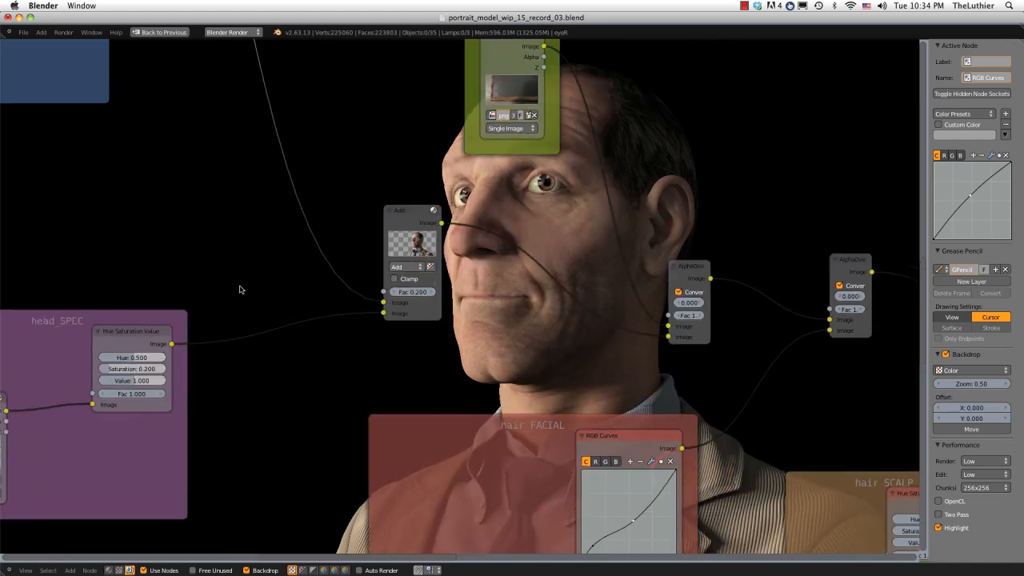
scroll(255, 280, "up", 2)
middle_click_drag(292, 239, 344, 270)
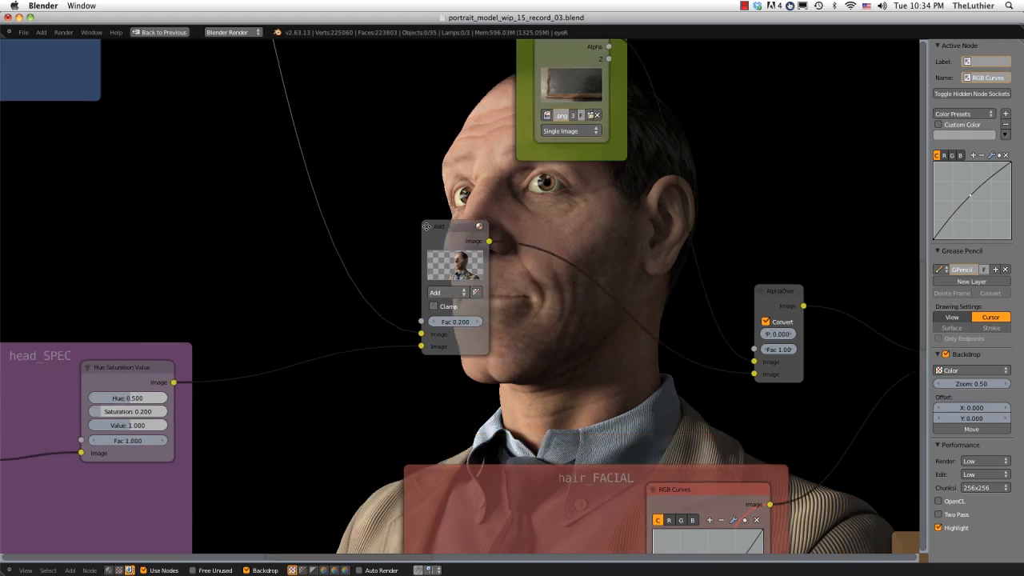
middle_click_drag(427, 226, 424, 255)
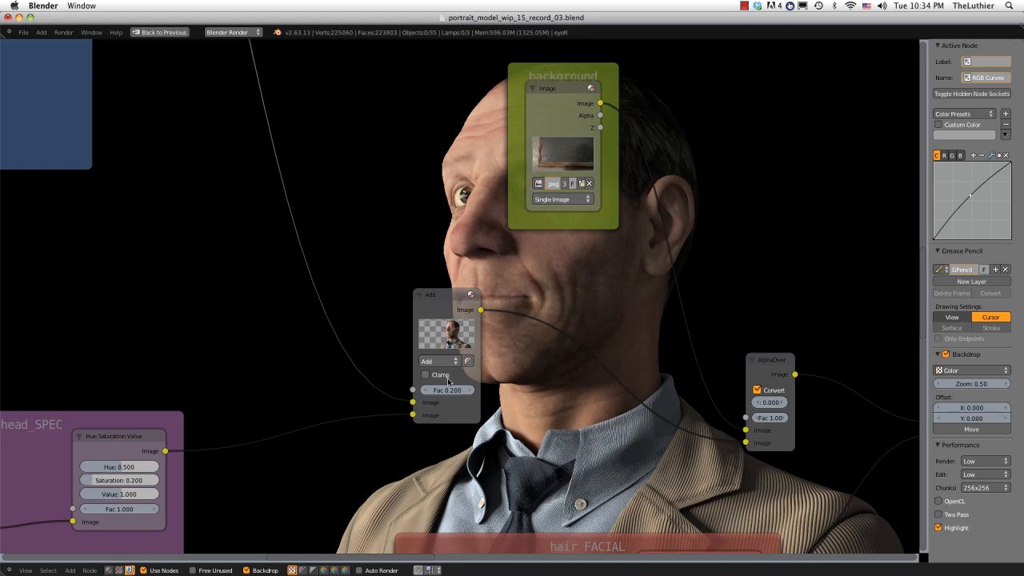
middle_click_drag(488, 346, 557, 418)
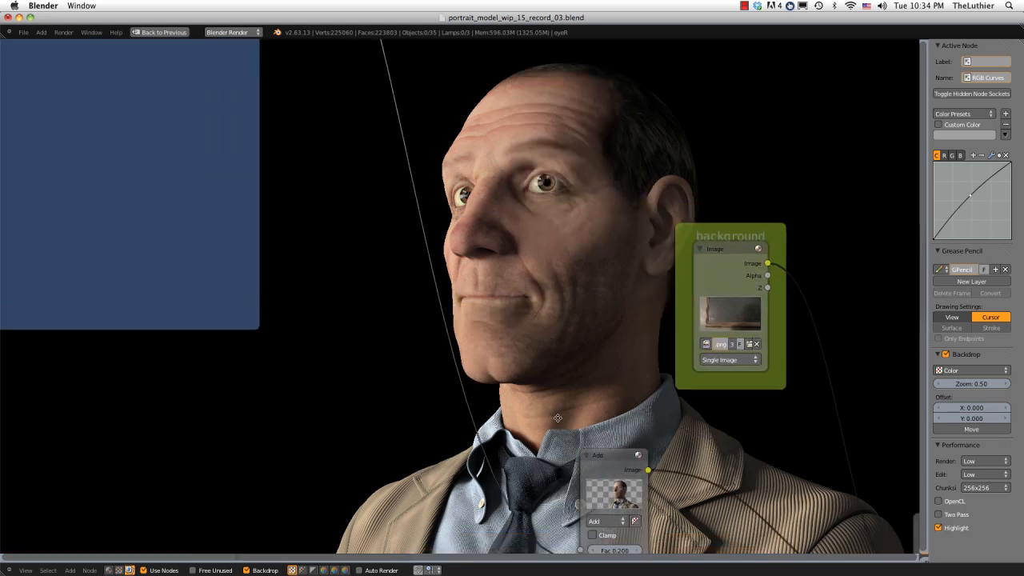
scroll(560, 368, "down", 1)
scroll(560, 345, "down", 1)
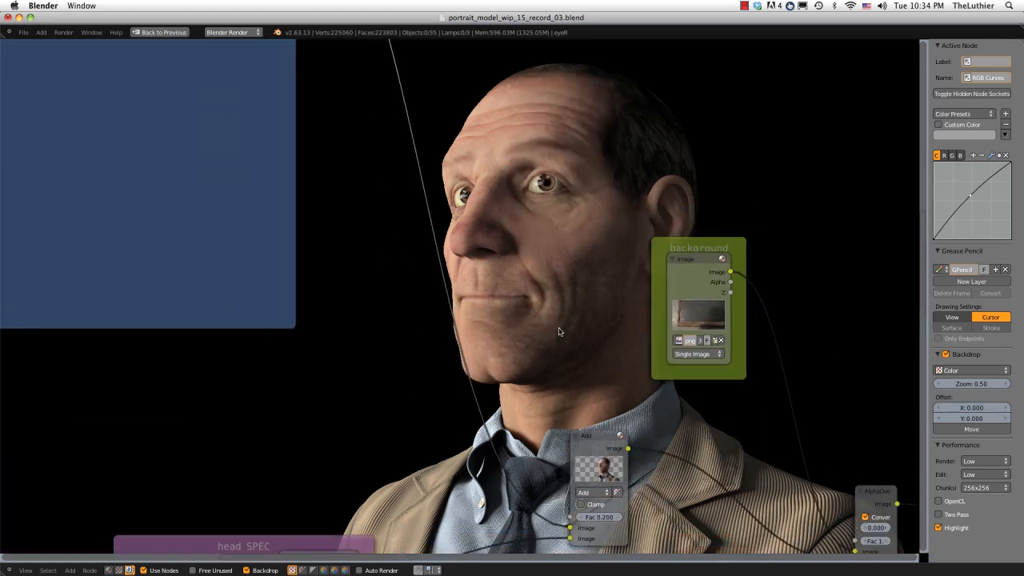
scroll(558, 329, "down", 1)
middle_click_drag(553, 316, 533, 359)
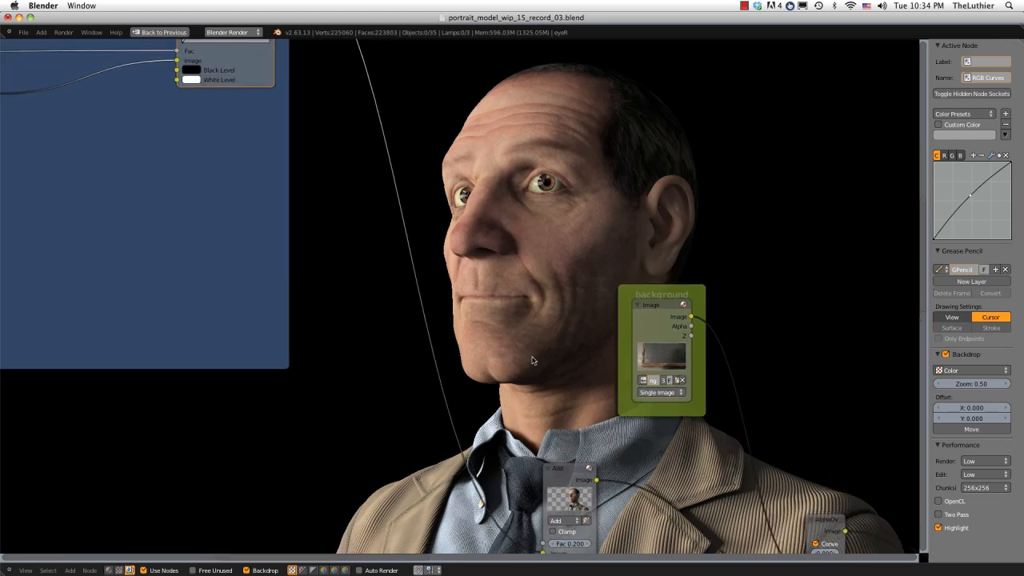
Switch the viewer between the Add node and the RGB Curves node to compare the head with and without the specular pass
left_click(569, 472, "ctrl+shift")
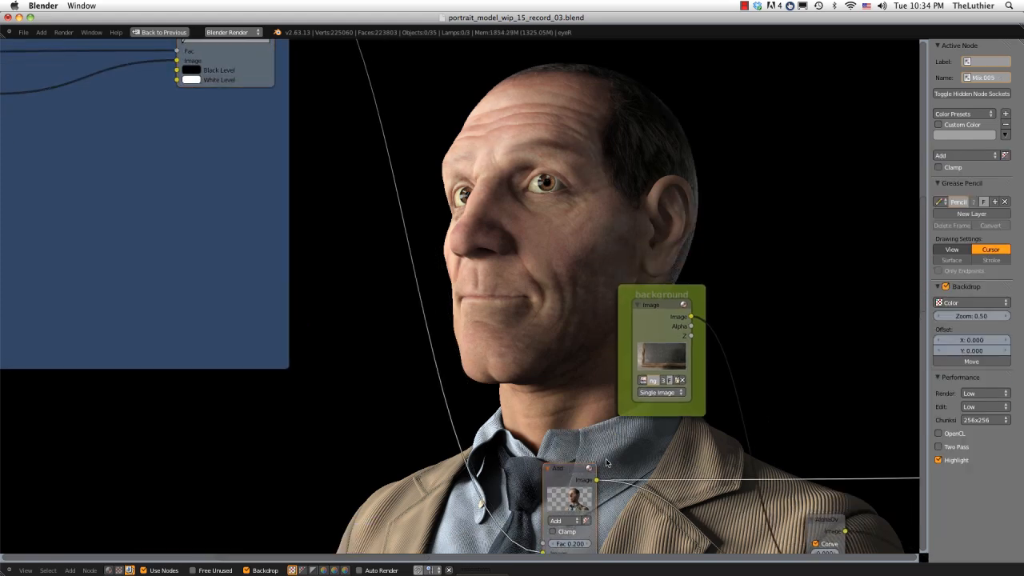
left_click(269, 60, "ctrl+shift")
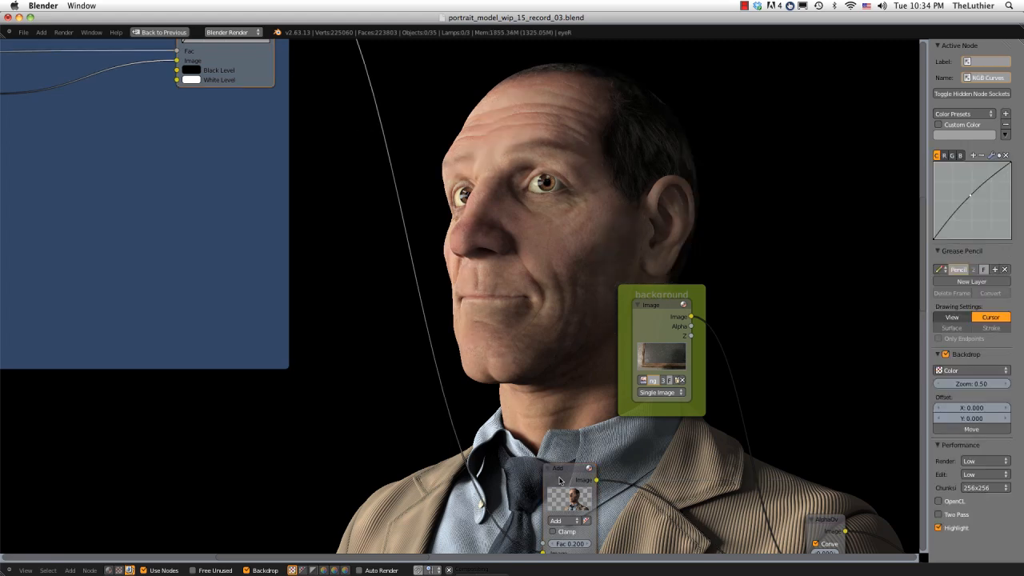
left_click(565, 473, "ctrl+shift")
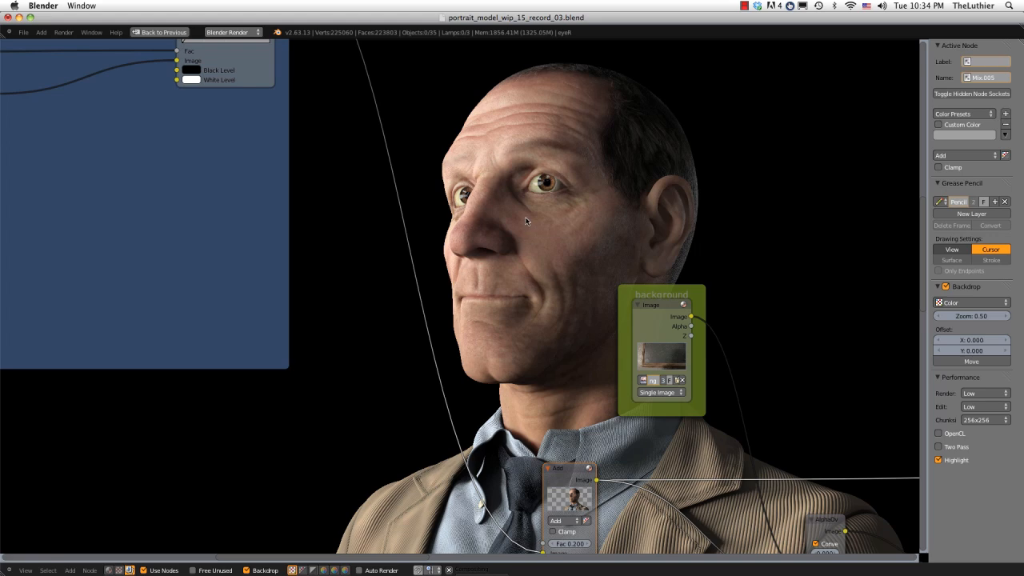
scroll(526, 222, "up", 2)
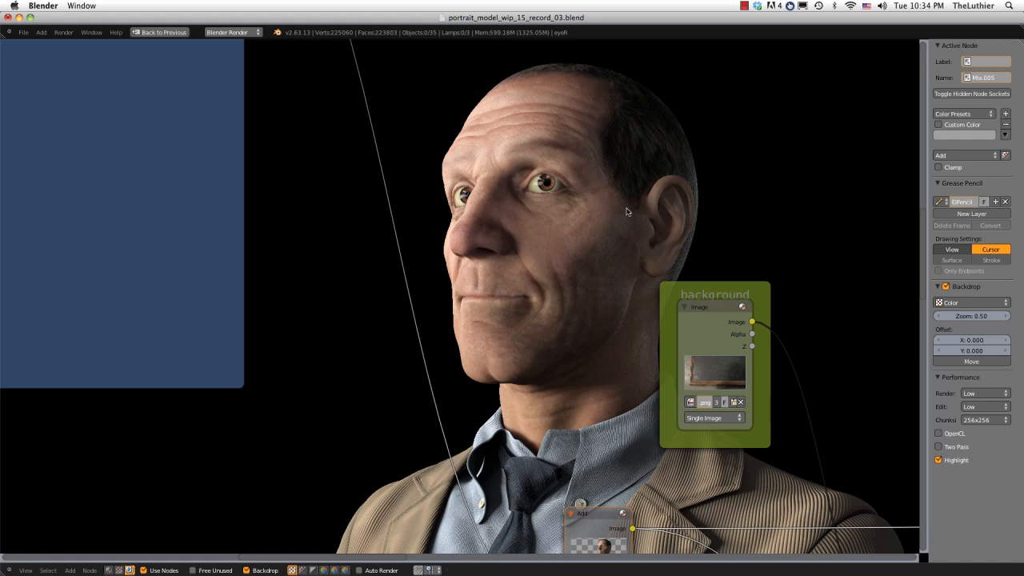
Preview the first AlphaOver node in the viewer to inspect the portrait composited over the background image
scroll(624, 344, "down", 2)
middle_click_drag(591, 321, 370, 178)
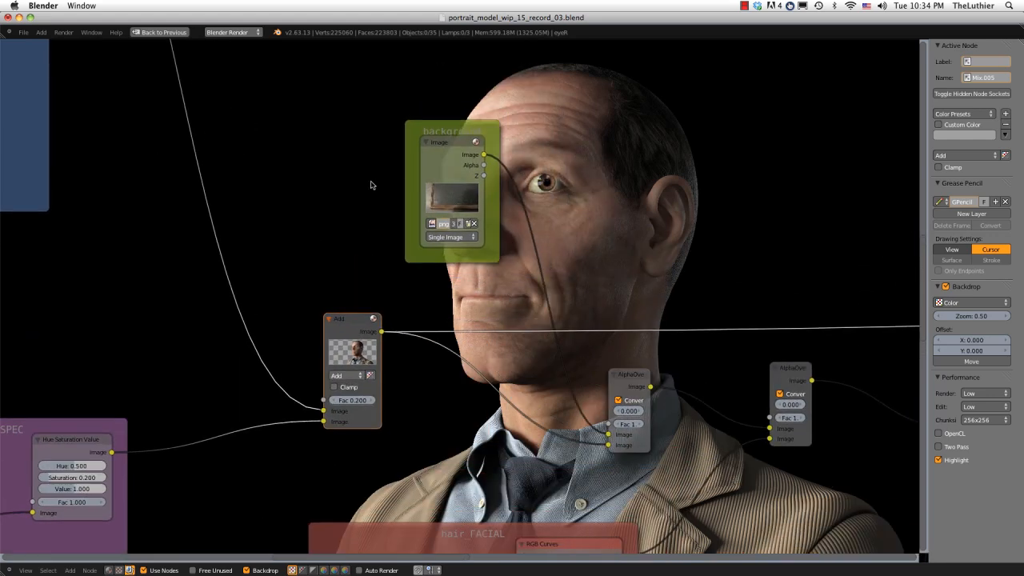
scroll(521, 182, "up", 1)
middle_click_drag(590, 174, 347, 144)
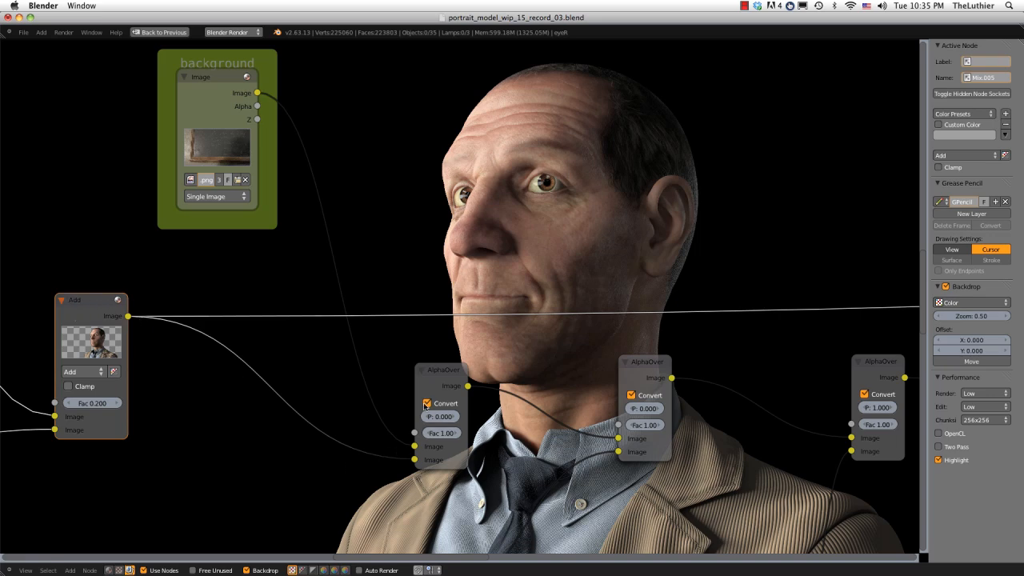
left_click(441, 373)
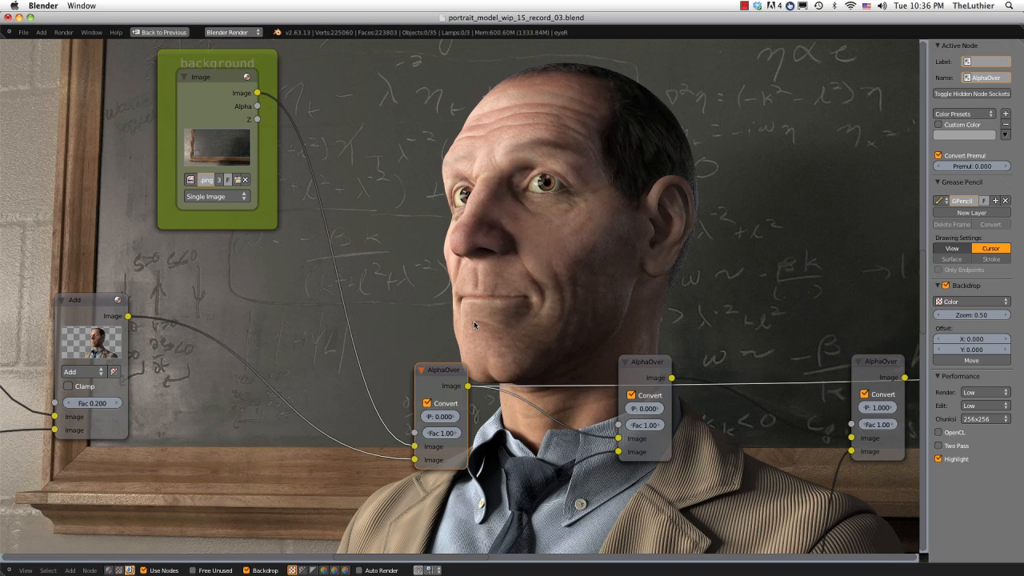
Examine the hair_FACIAL frame's RGB Curves node and the image pass that feeds it
middle_click_drag(563, 332, 563, 102)
scroll(462, 227, "up", 2)
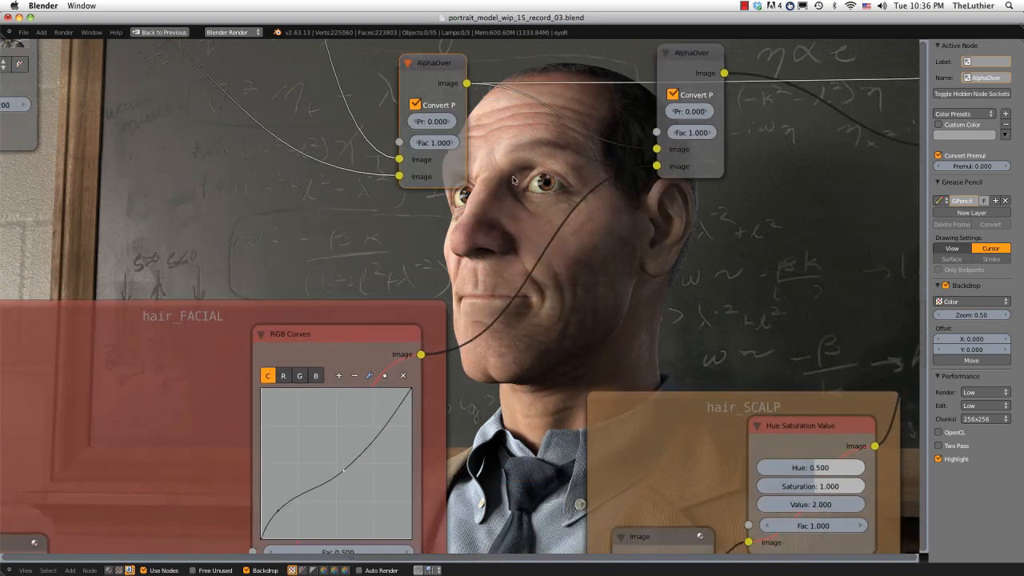
scroll(557, 152, "up", 1)
scroll(552, 182, "down", 1)
middle_click_drag(552, 182, 731, 39)
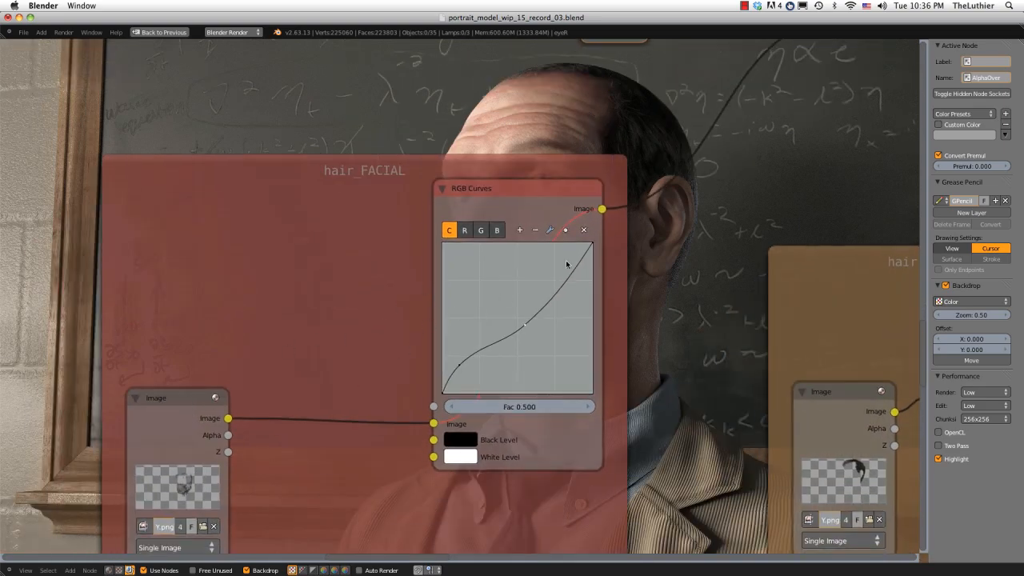
middle_click_drag(477, 324, 395, 386)
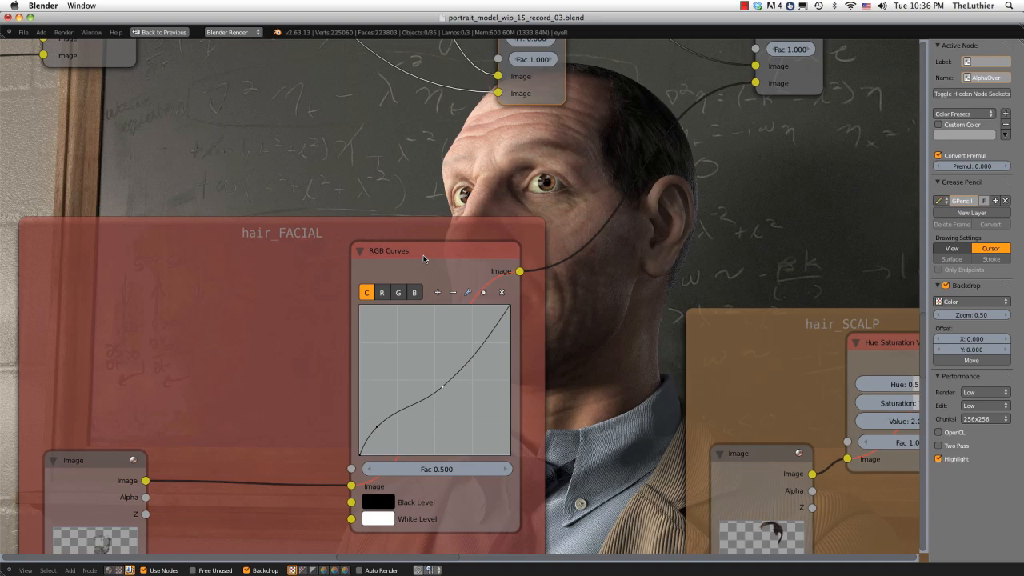
scroll(559, 190, "down", 2)
scroll(604, 143, "up", 1)
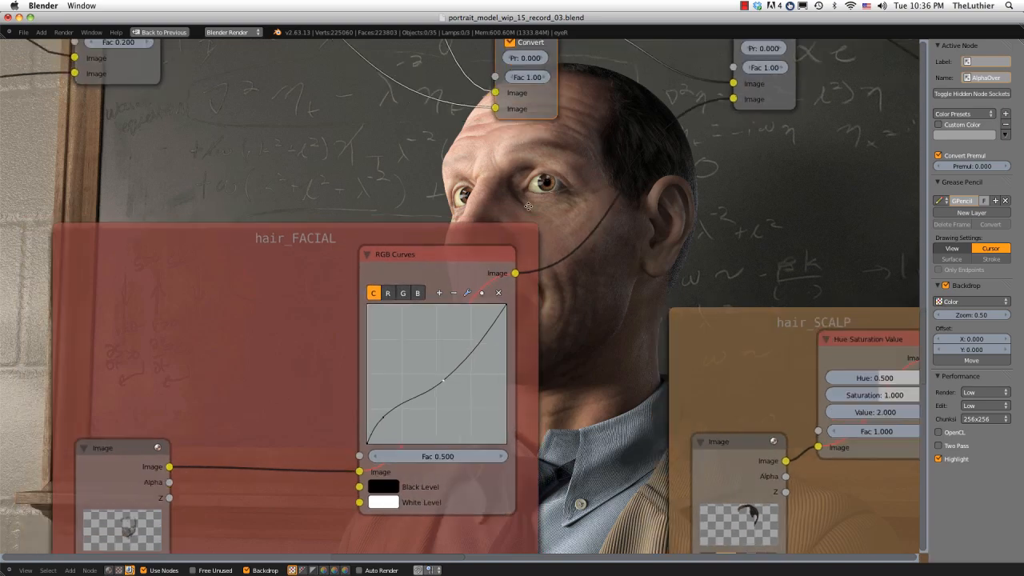
Preview the second AlphaOver node in the viewer to inspect the facial hair composited over the portrait
middle_click_drag(593, 149, 522, 211)
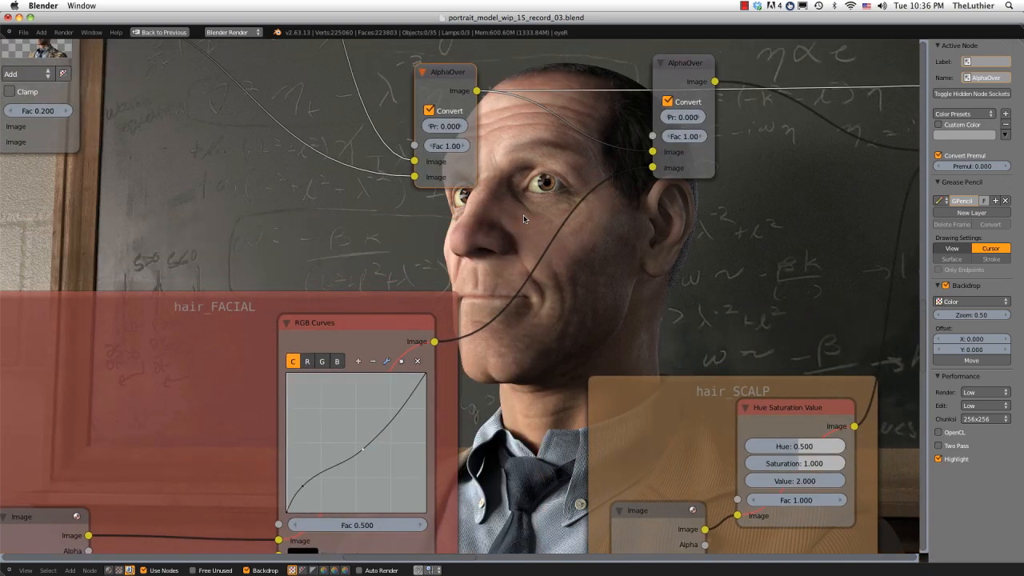
middle_click_drag(556, 199, 496, 264)
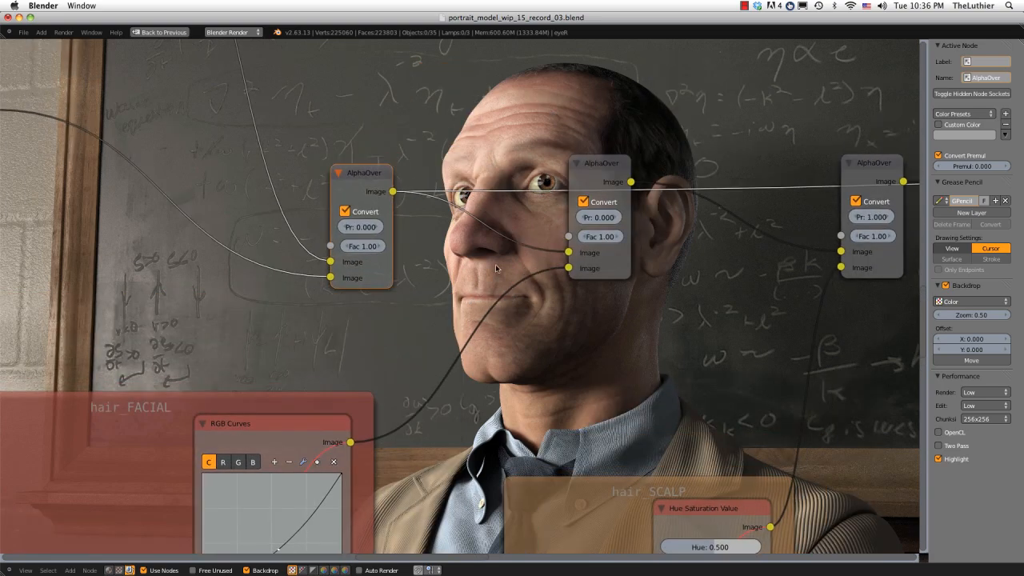
left_click(594, 175, "ctrl+shift")
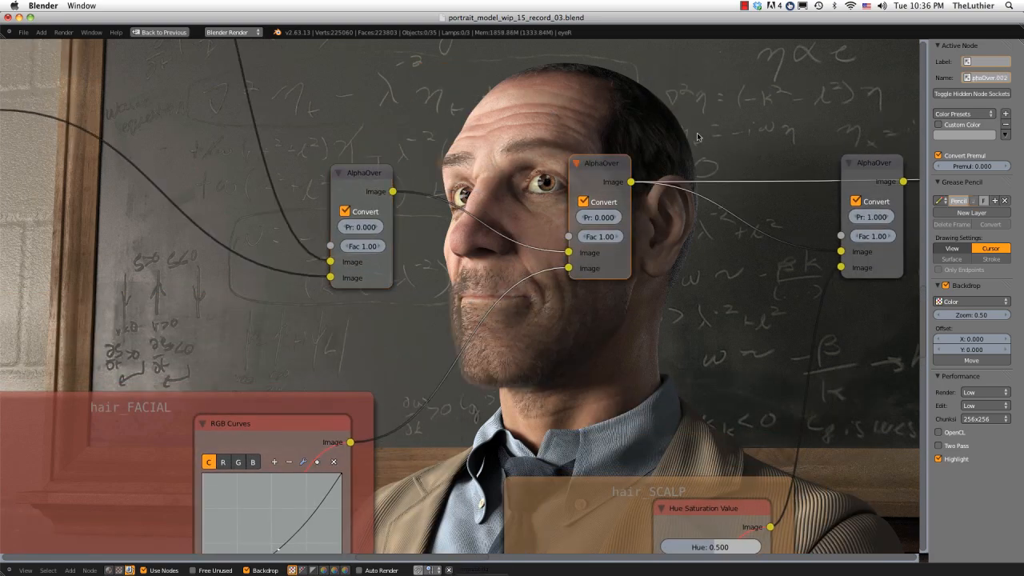
middle_click_drag(697, 137, 668, 232)
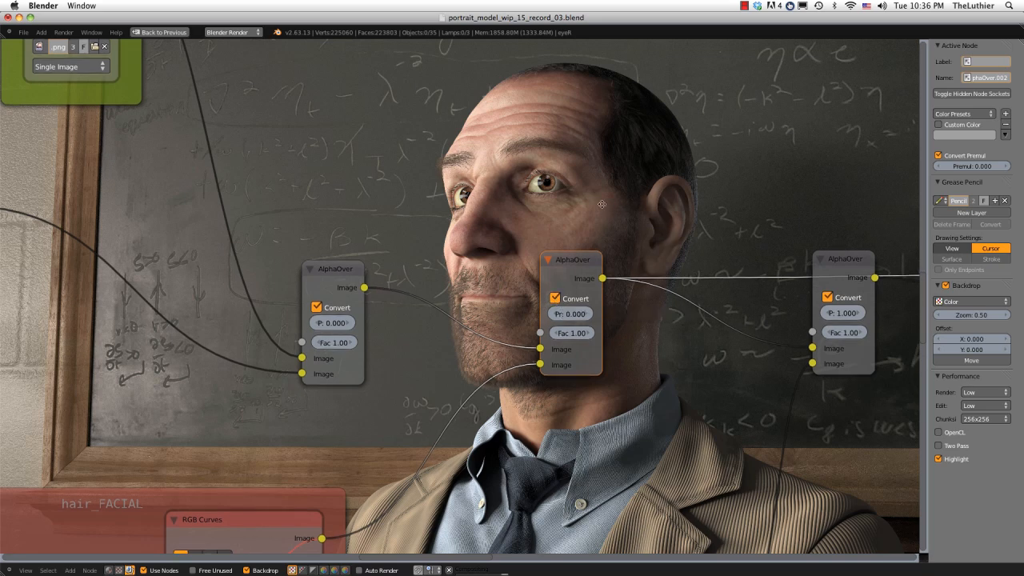
middle_click_drag(624, 232, 634, 252)
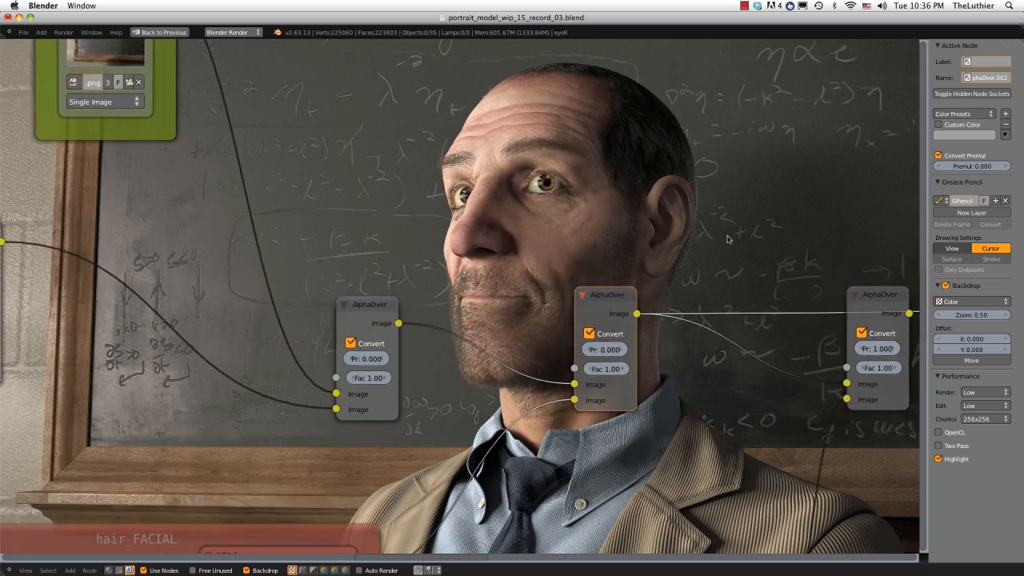
Examine the hair_SCALP frame and preview the third AlphaOver node to inspect the scalp hair composited over the portrait
middle_click_drag(734, 225, 535, 221)
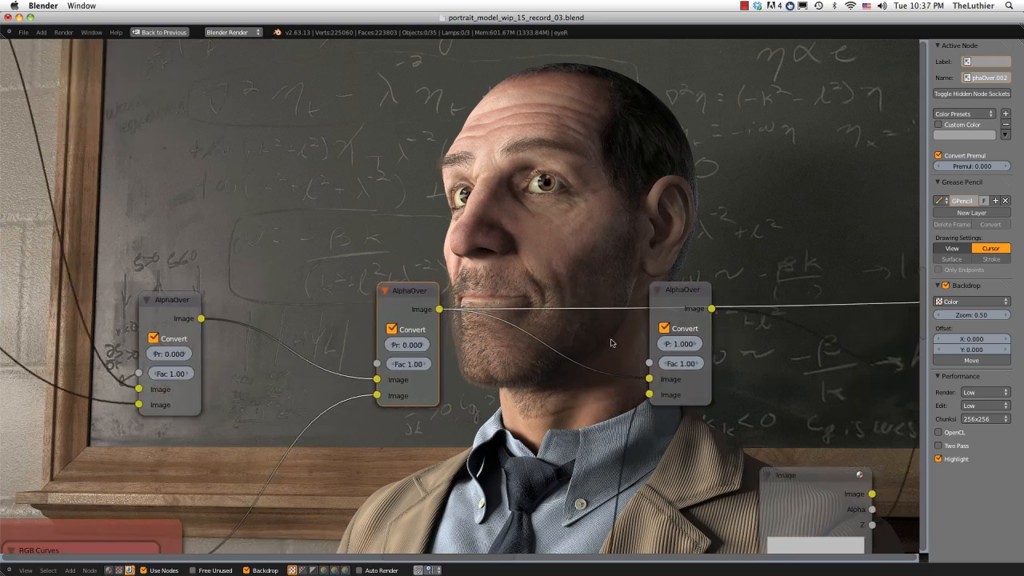
middle_click_drag(597, 288, 528, 58)
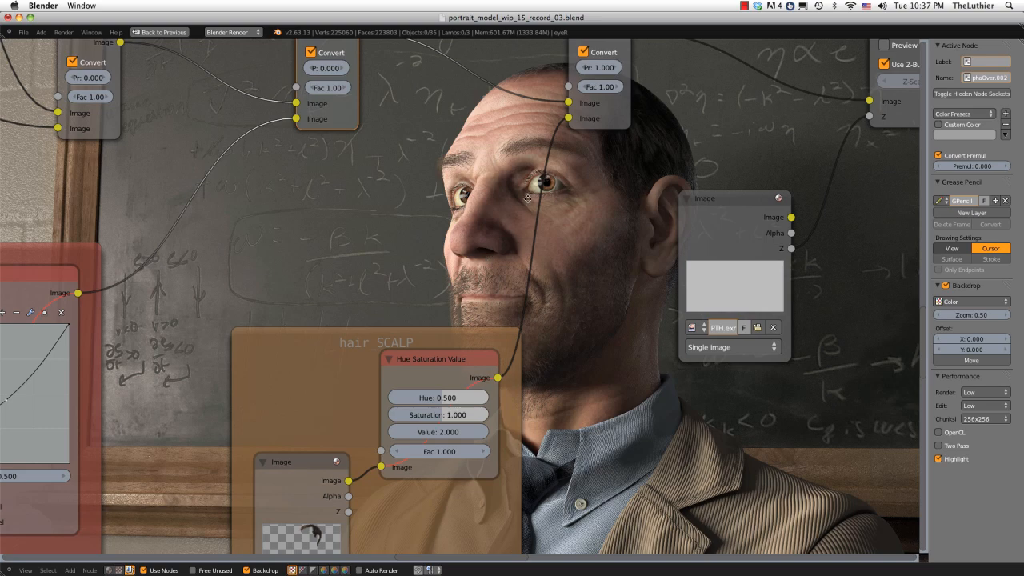
middle_click_drag(502, 273, 467, 377)
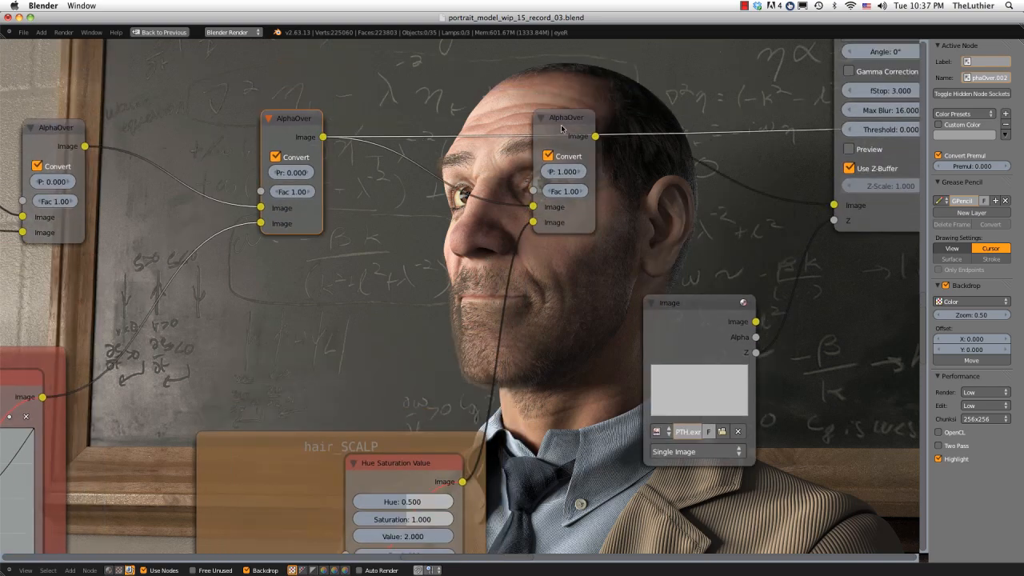
right_click(575, 119)
left_click(575, 118, "ctrl+shift")
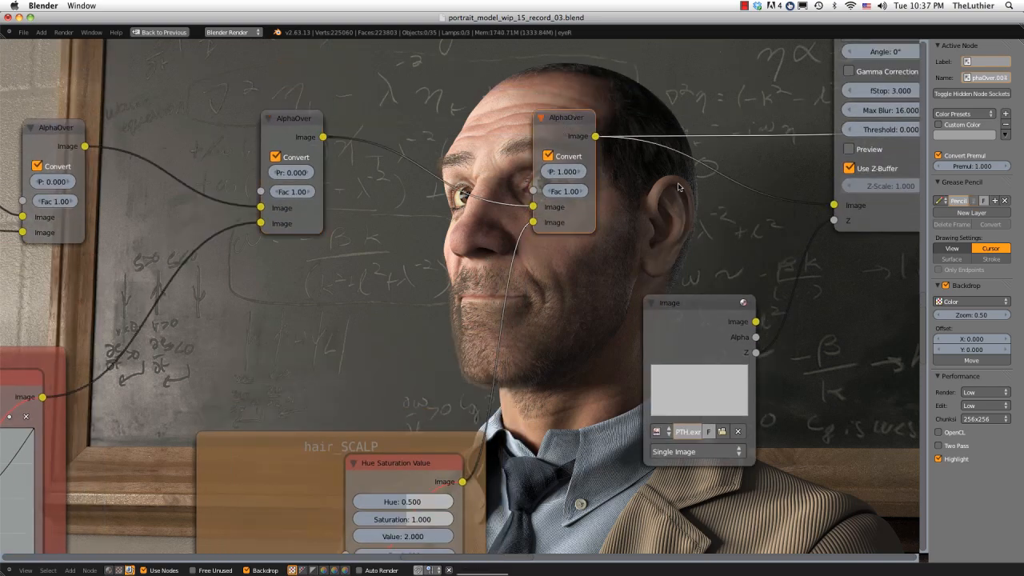
middle_click_drag(674, 174, 671, 278)
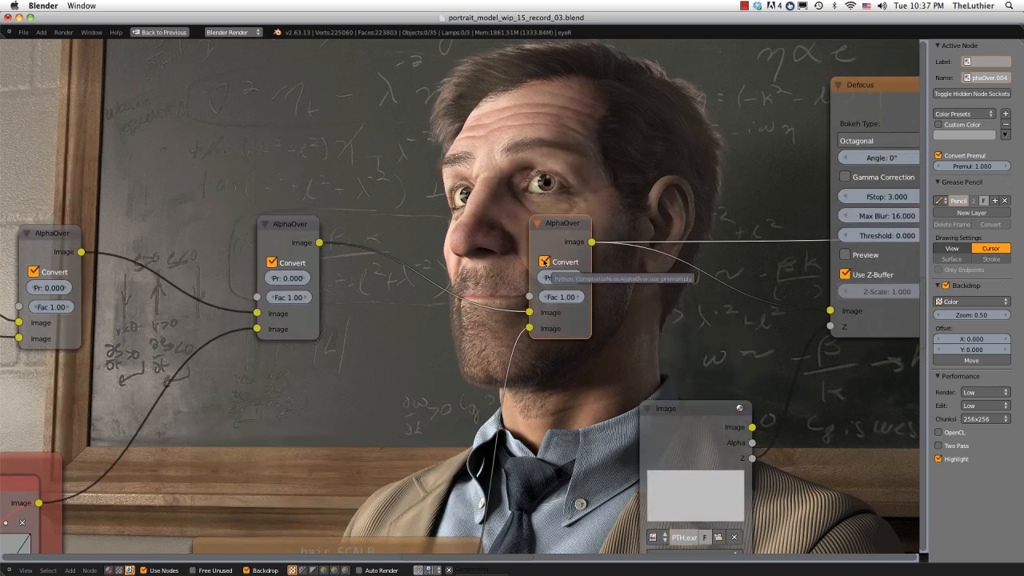
Examine the Defocus node's settings and the depth image connected to its Z input
middle_click_drag(739, 198, 442, 196)
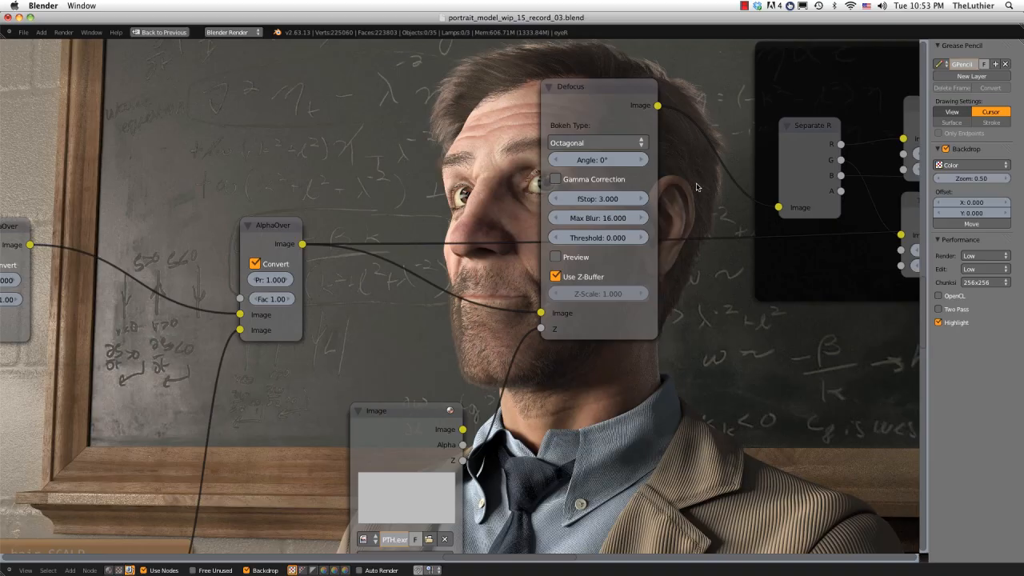
scroll(570, 326, "up", 2)
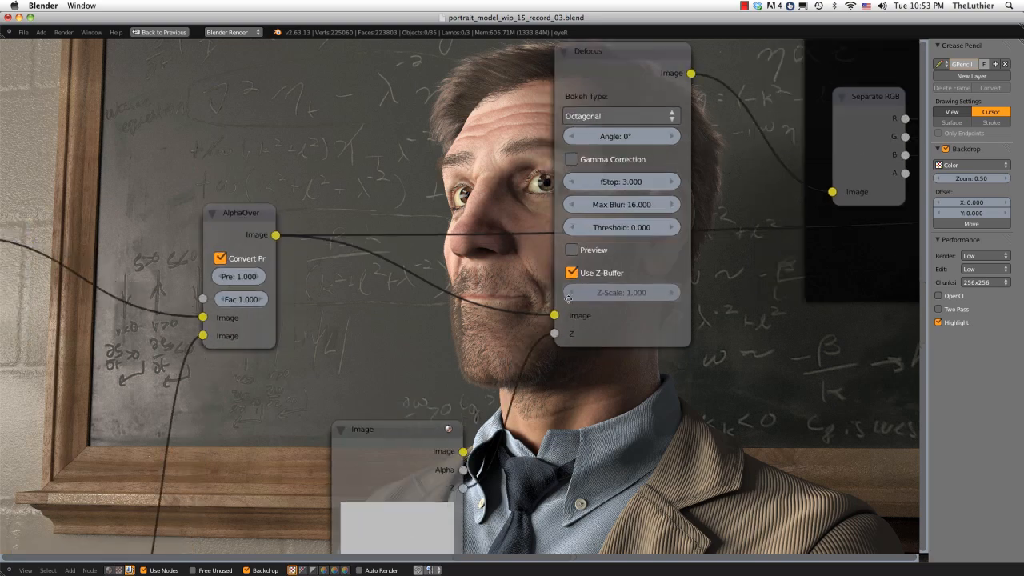
middle_click_drag(567, 394, 568, 279)
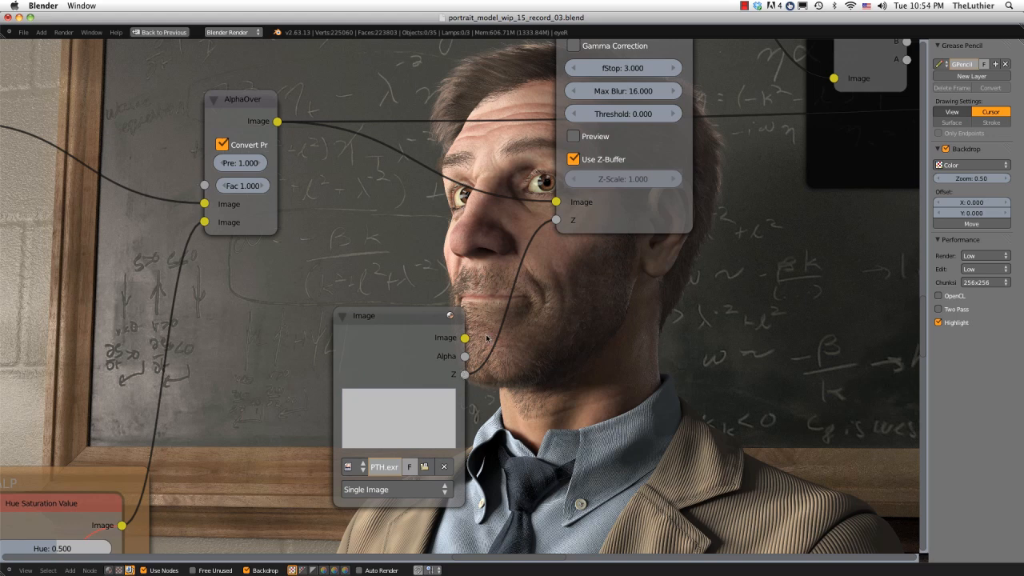
middle_click_drag(541, 108, 497, 239)
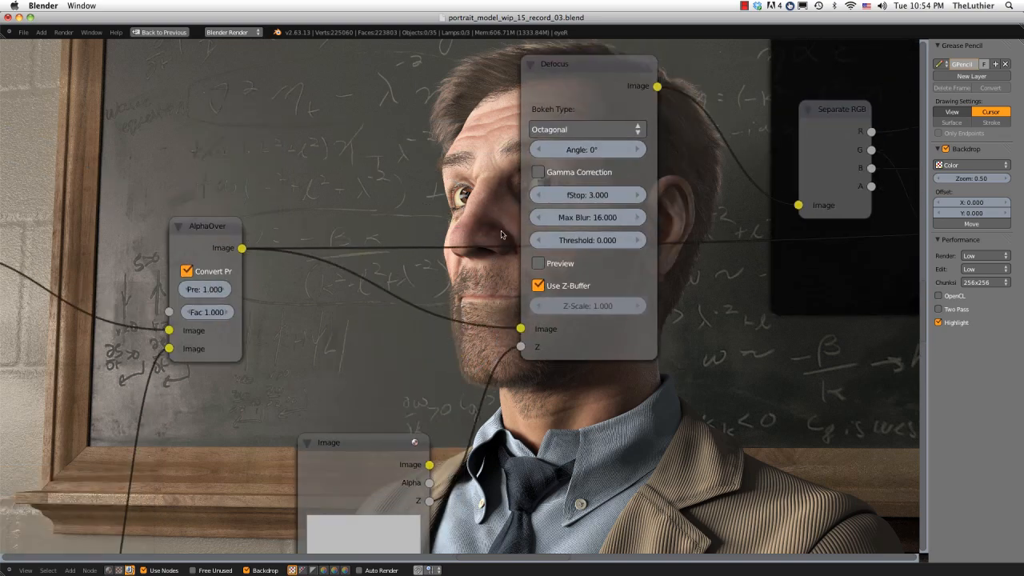
Add a second Defocus node beside the existing one to show where it comes from, and delete it again
key("shift+a")
mouse_move(503, 233)
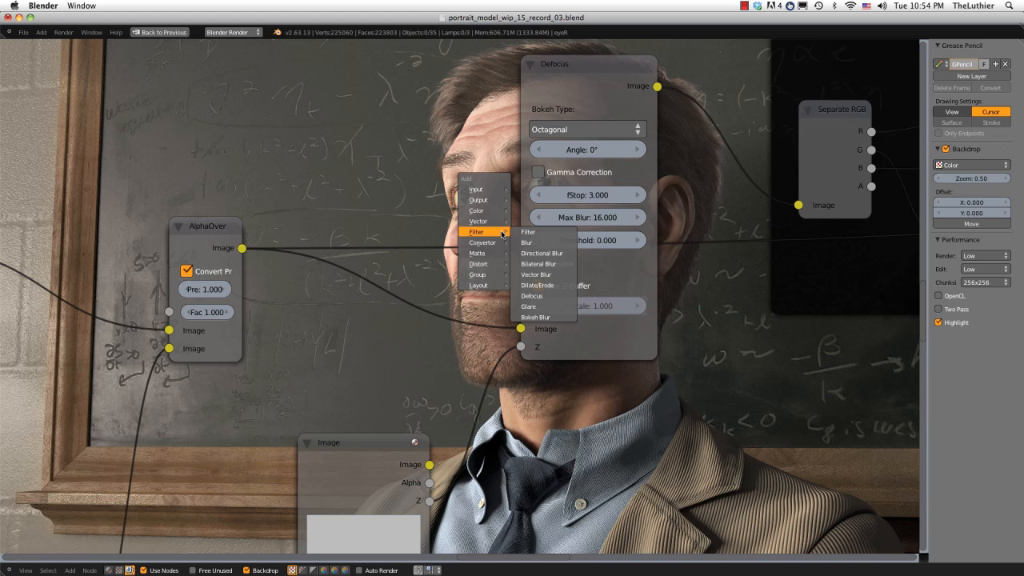
left_click(598, 293)
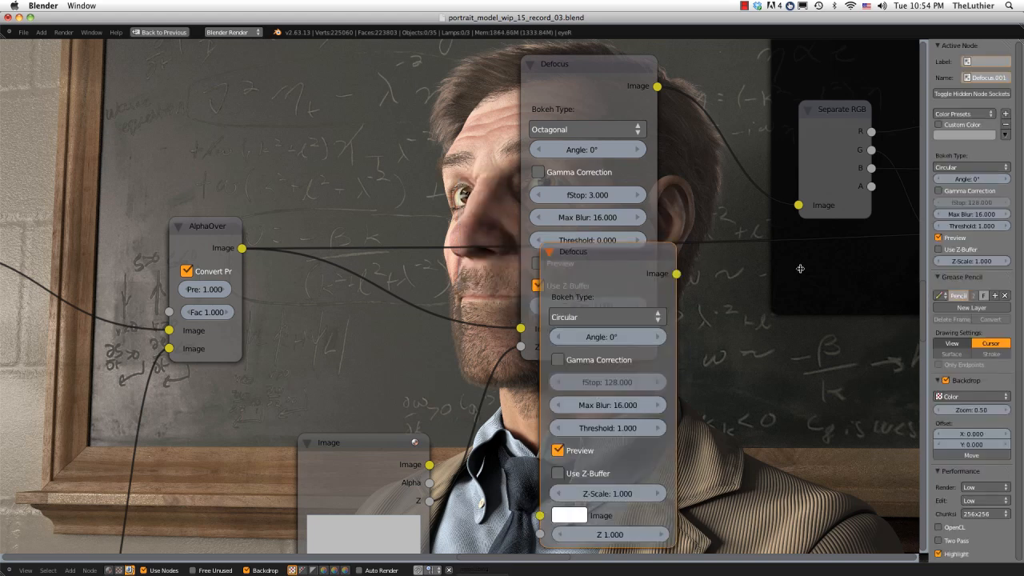
key("g")
left_click(829, 268)
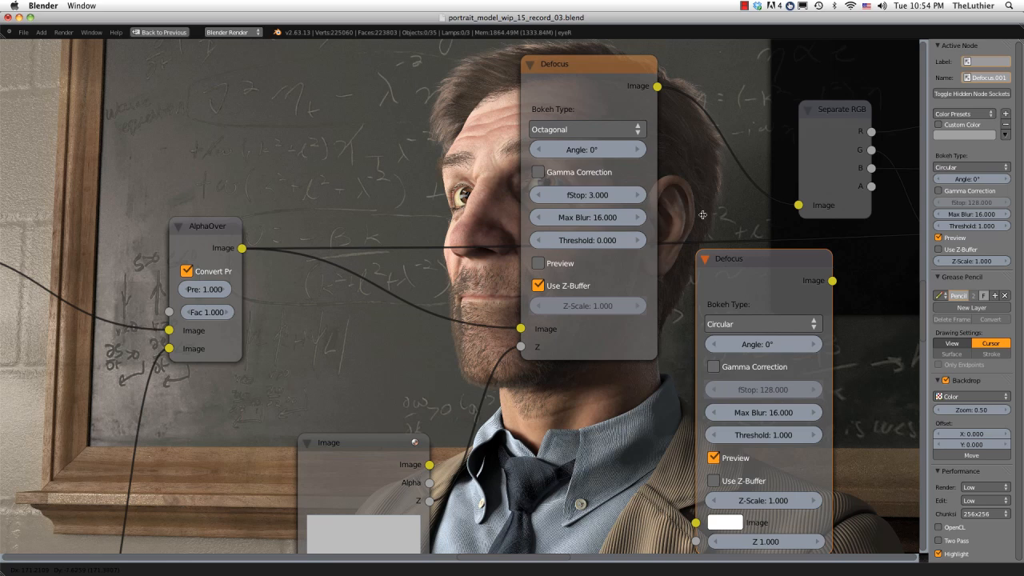
left_click(689, 190)
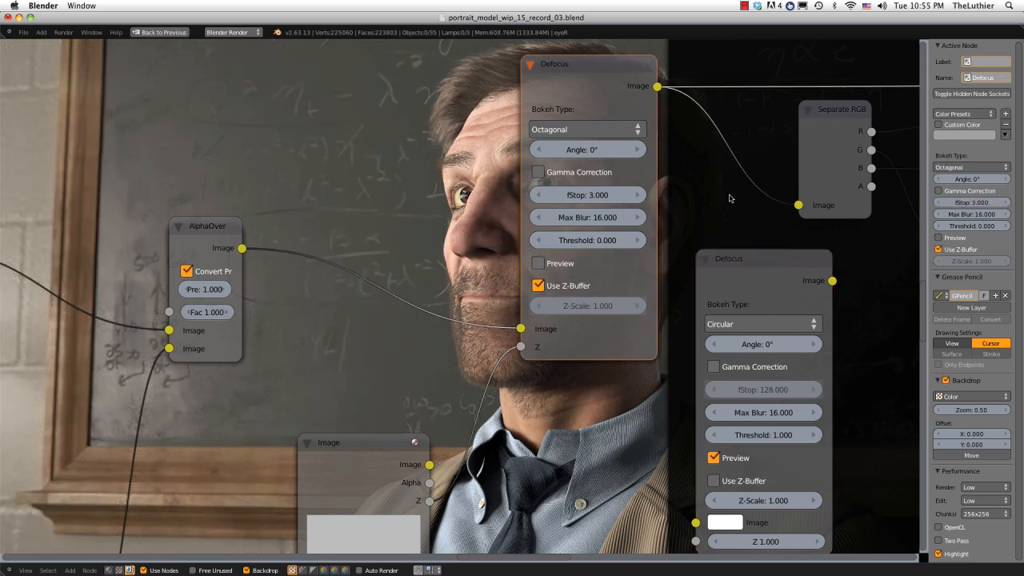
key("x")
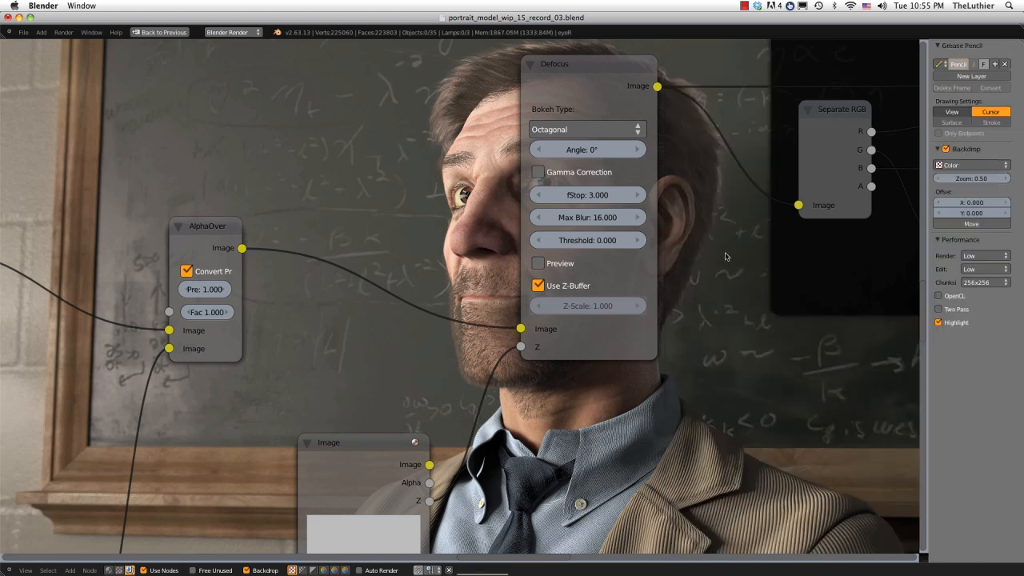
Preview the Defocus node in the viewer to inspect the depth-of-field blur on the portrait
scroll(655, 208, "down", 1)
scroll(654, 208, "down", 3)
middle_click_drag(639, 133, 747, 313)
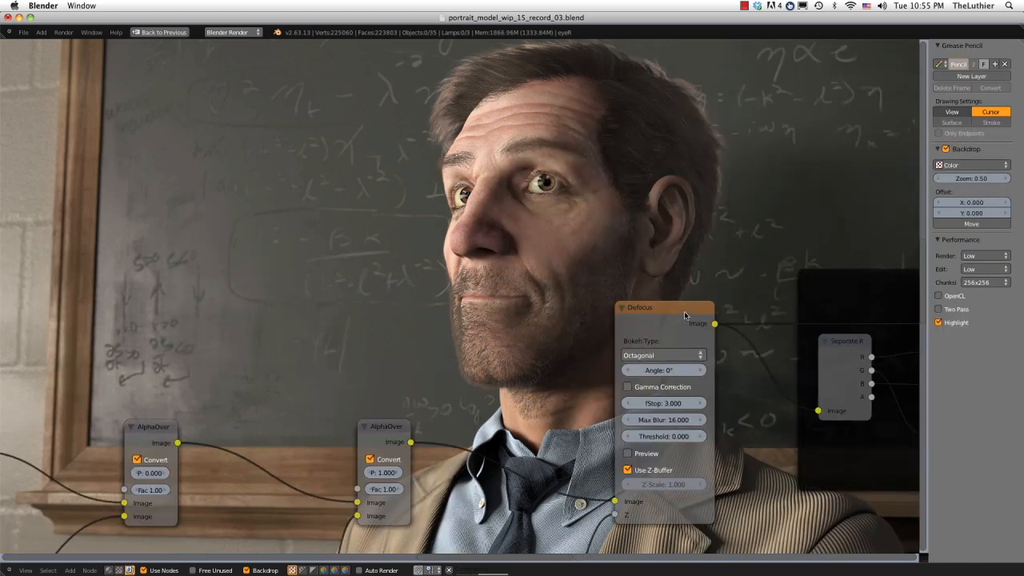
left_click(684, 311)
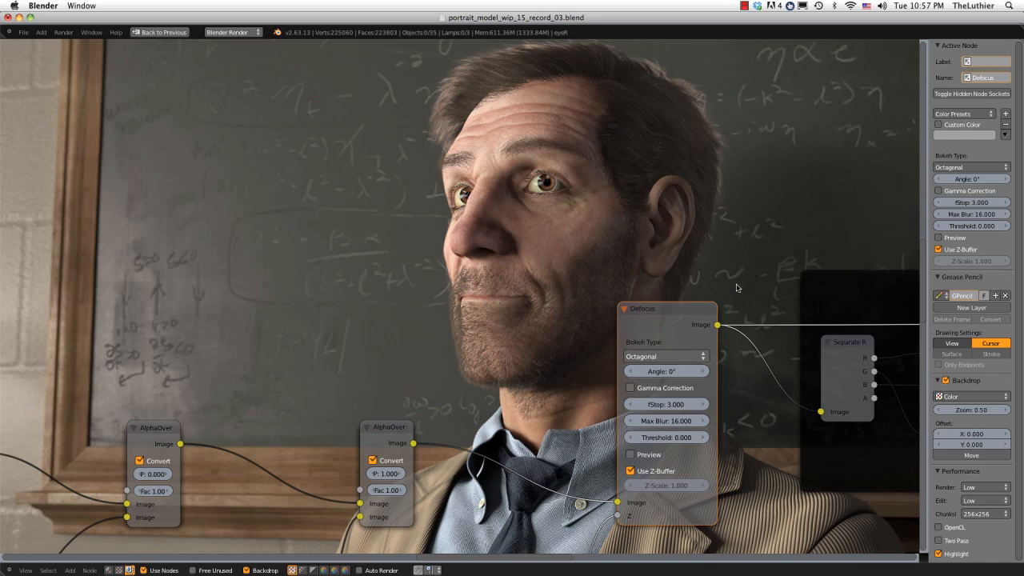
Examine the Lens Distortion, Translate and Combine RGBA nodes in the CHROMATIC ABERRATION frame
scroll(762, 258, "down", 2)
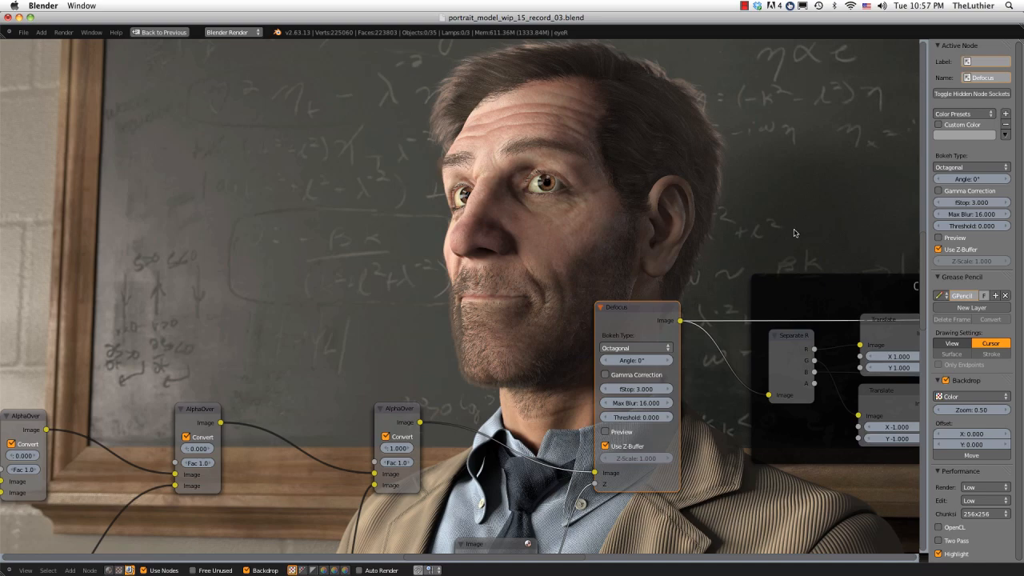
middle_click_drag(812, 233, 411, 282)
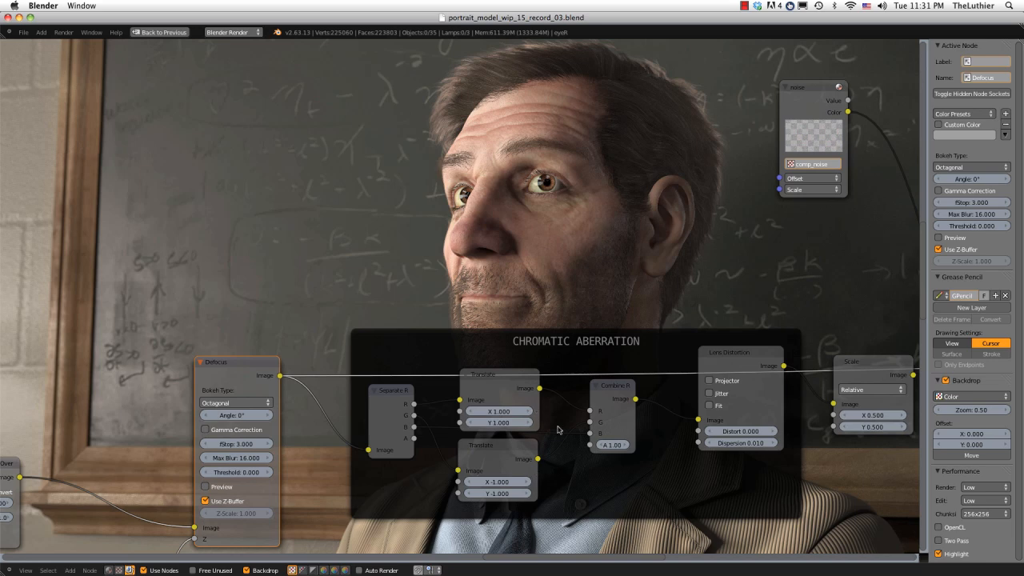
left_click(739, 357)
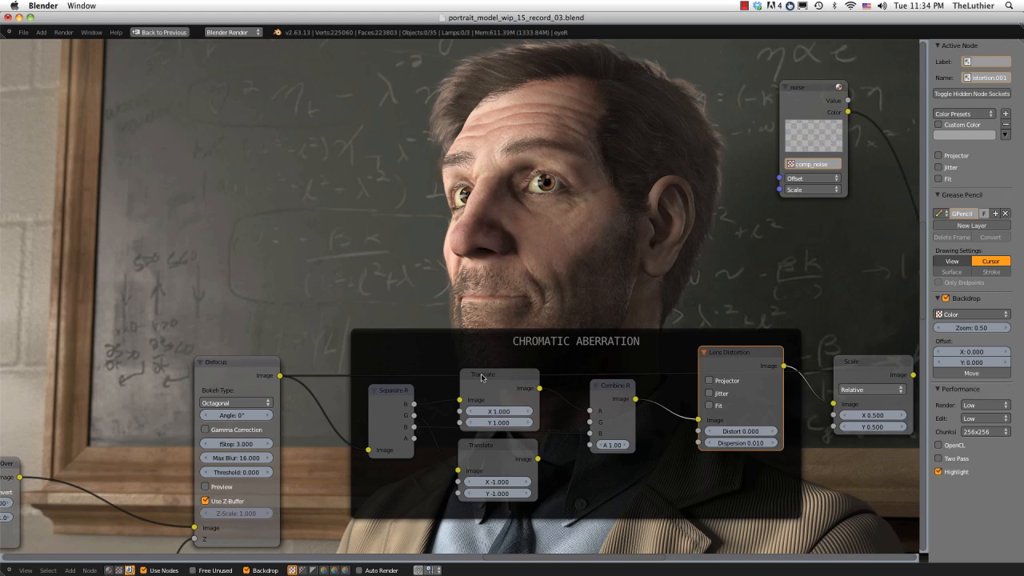
left_click(505, 369)
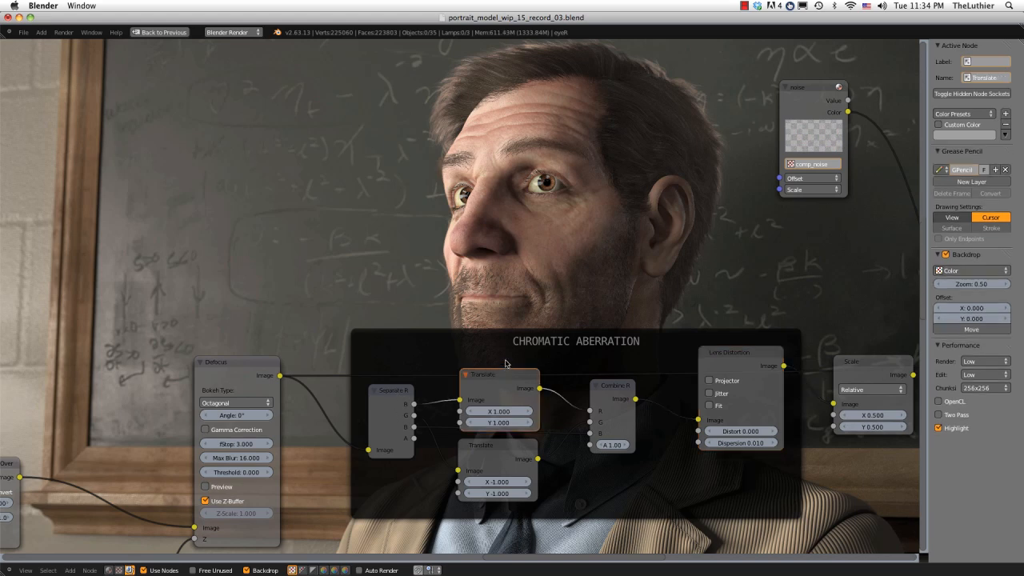
key("shift+a")
mouse_move(505, 383)
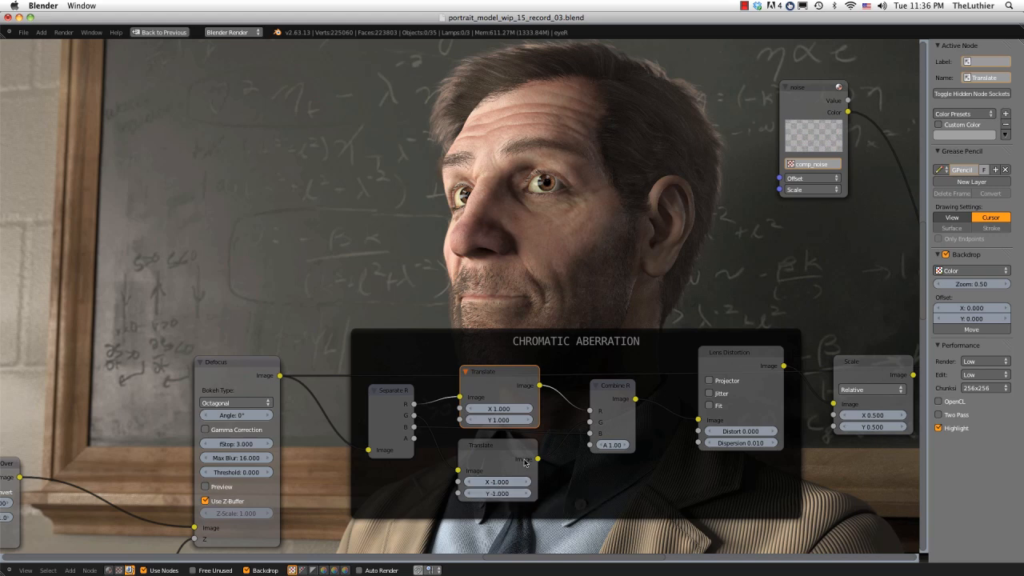
left_click(612, 389)
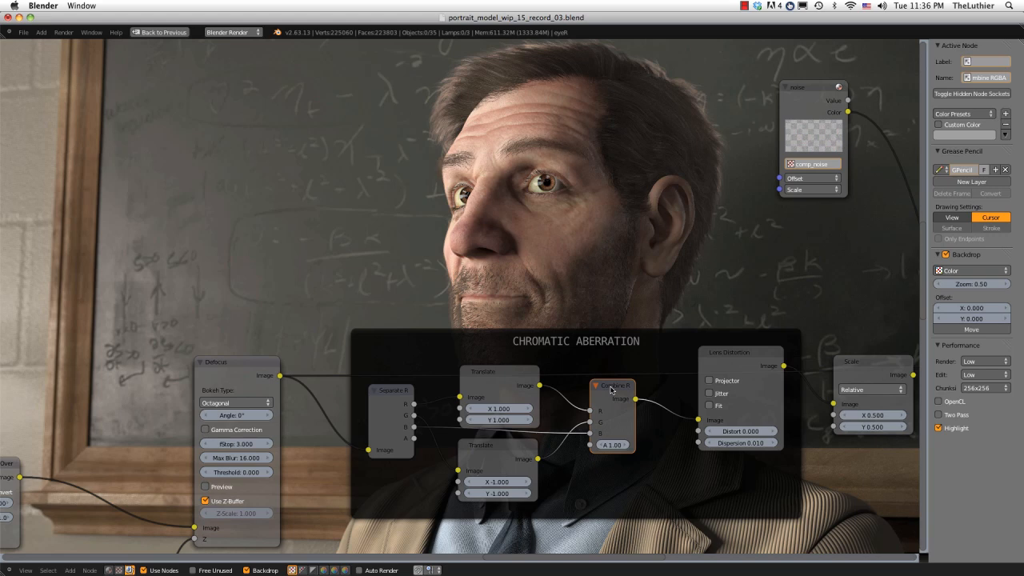
Switch the viewer between the Combine RGBA node and the Defocus node to compare the portrait with and without colour channel shifting
left_click(613, 390, "ctrl+shift")
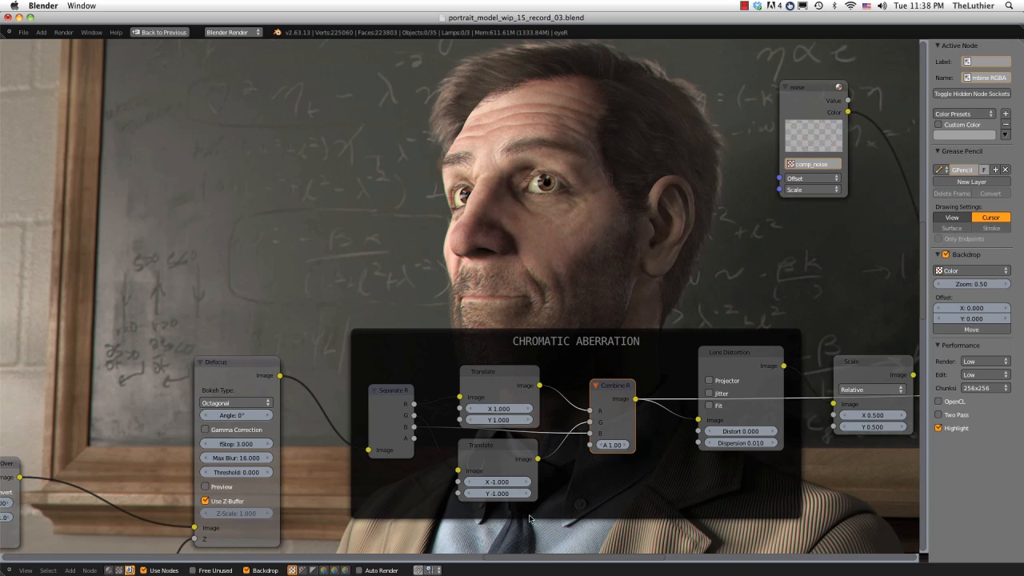
left_click(262, 366)
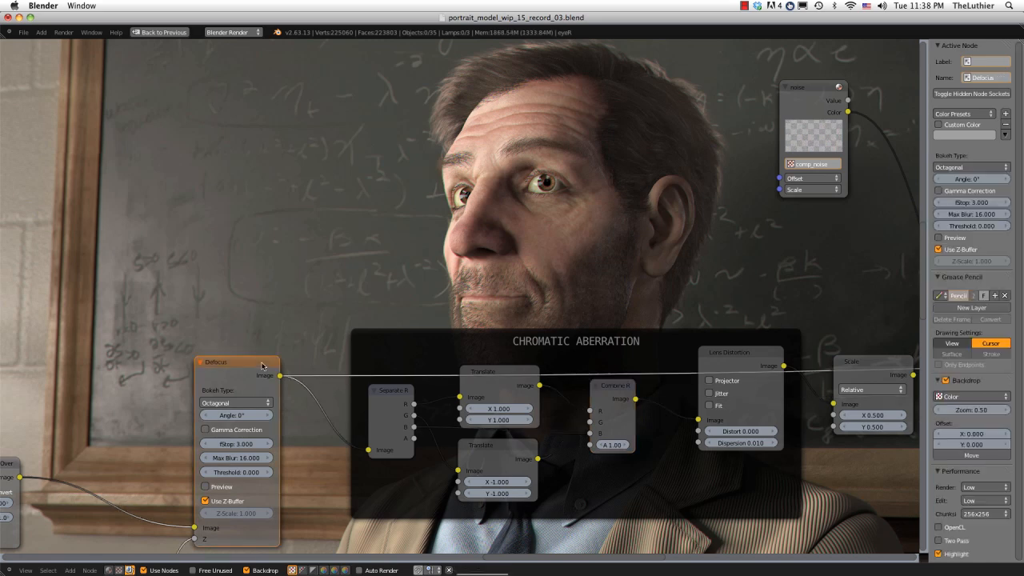
left_click(608, 387)
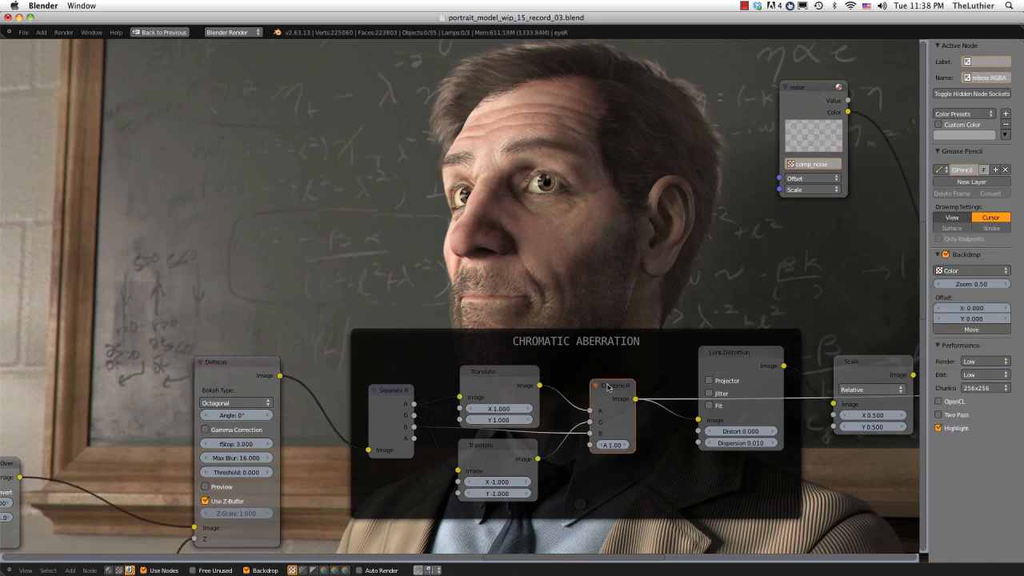
left_click(246, 364)
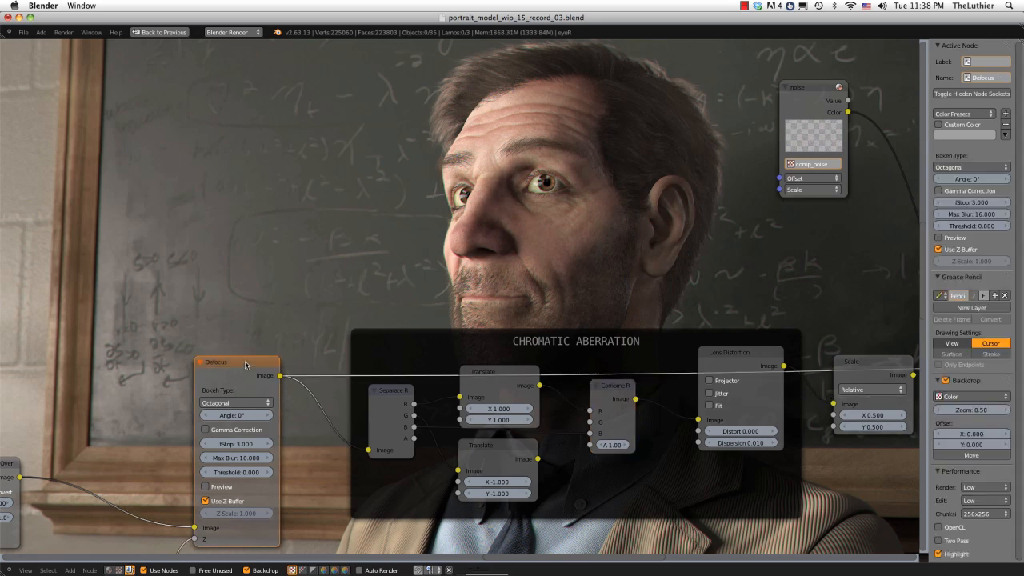
Switch the viewer between the Combine RGBA and Lens Distortion nodes to compare the portrait before and after the dispersion effect
left_click(612, 388)
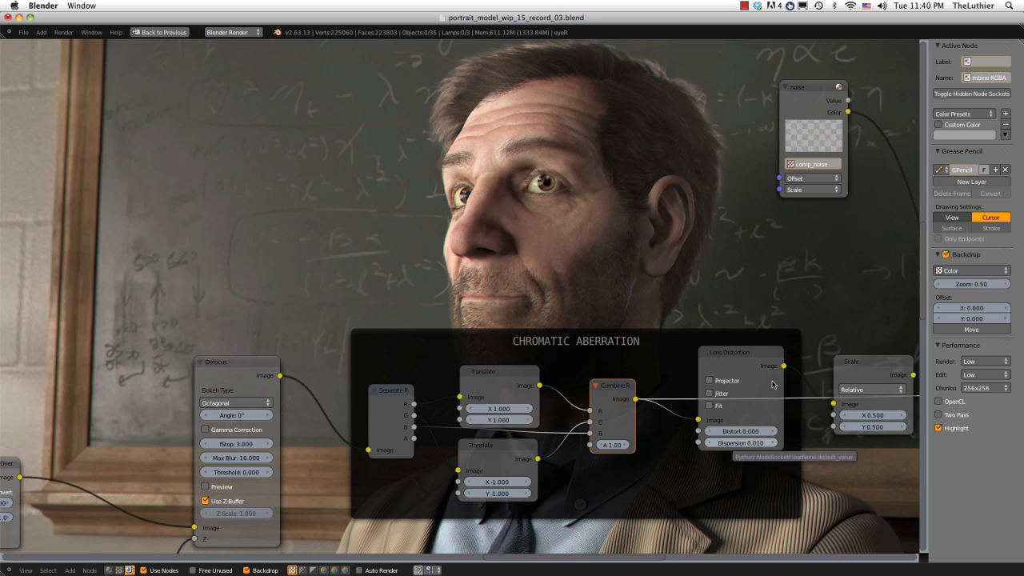
left_click(757, 354)
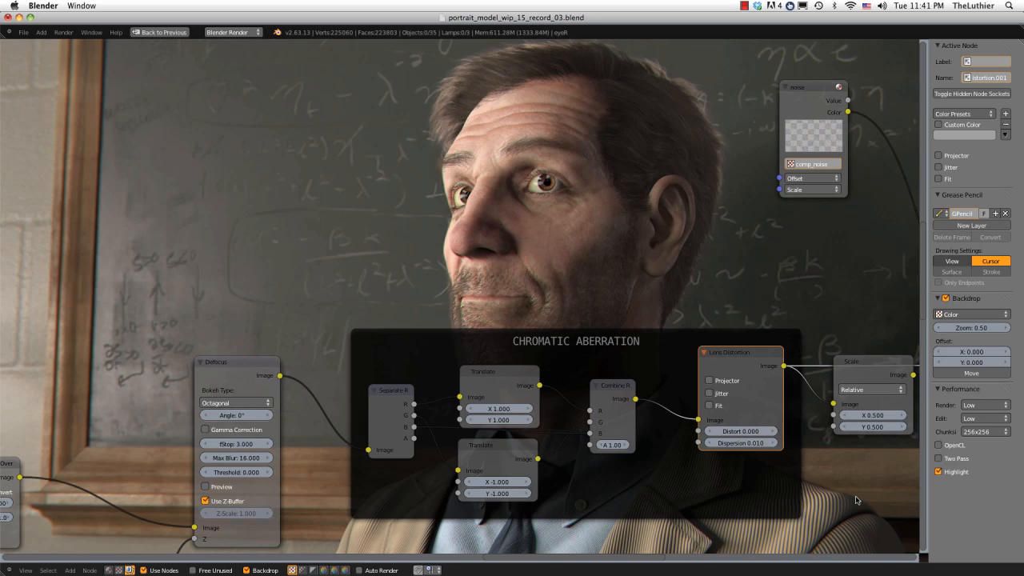
left_click(609, 387)
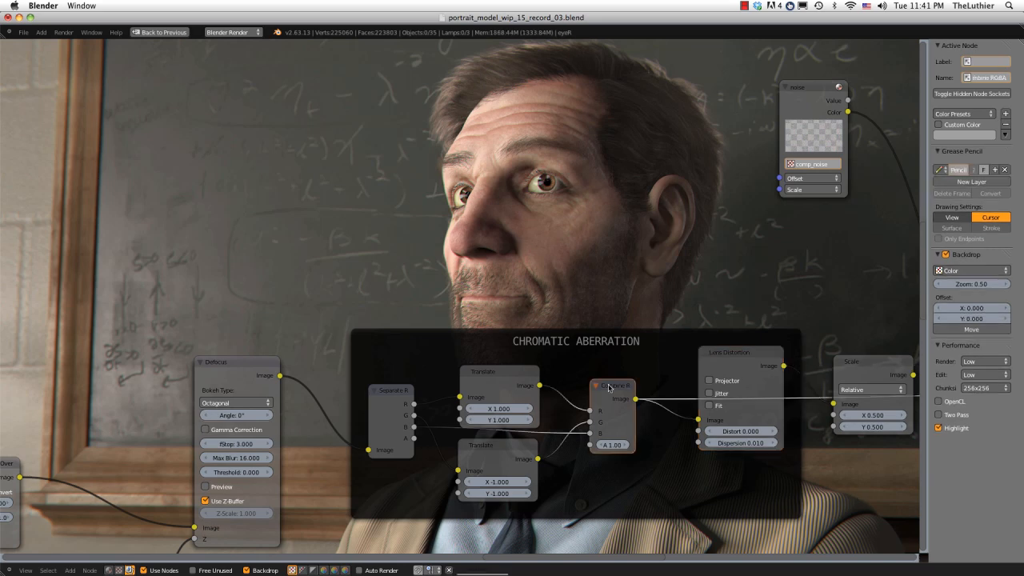
left_click(738, 356)
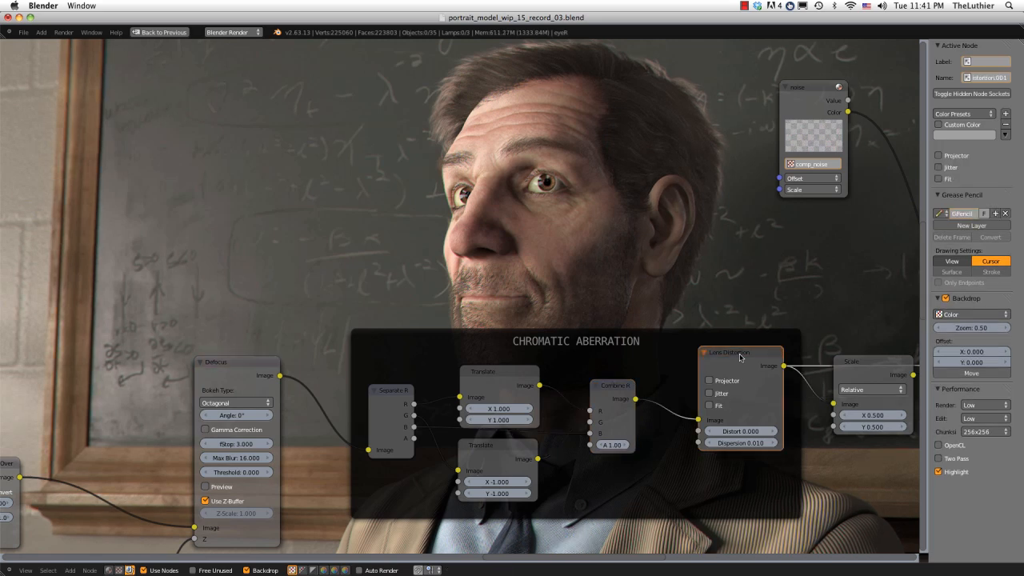
left_click(617, 388, "ctrl+shift")
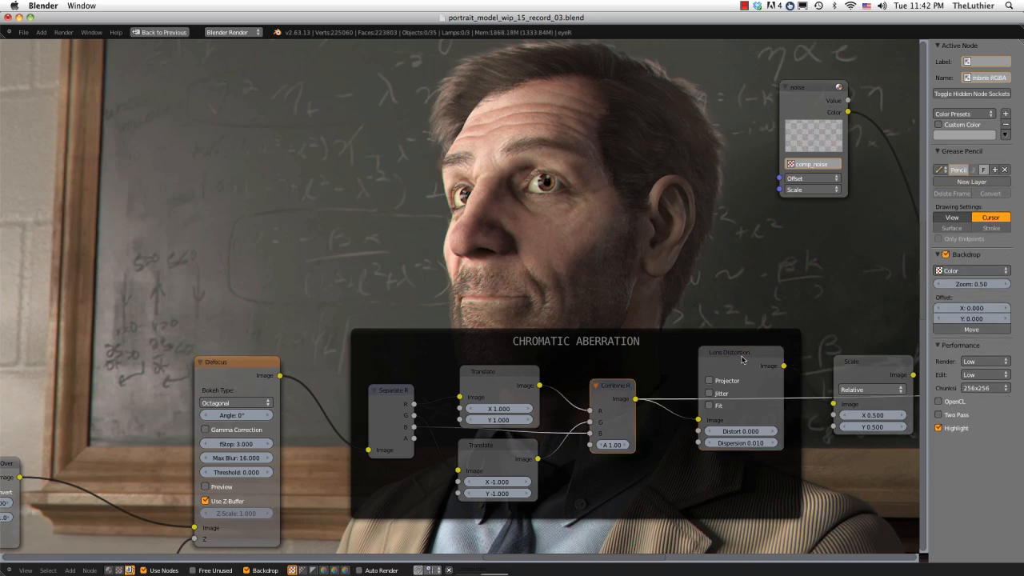
left_click(744, 358, "ctrl+shift")
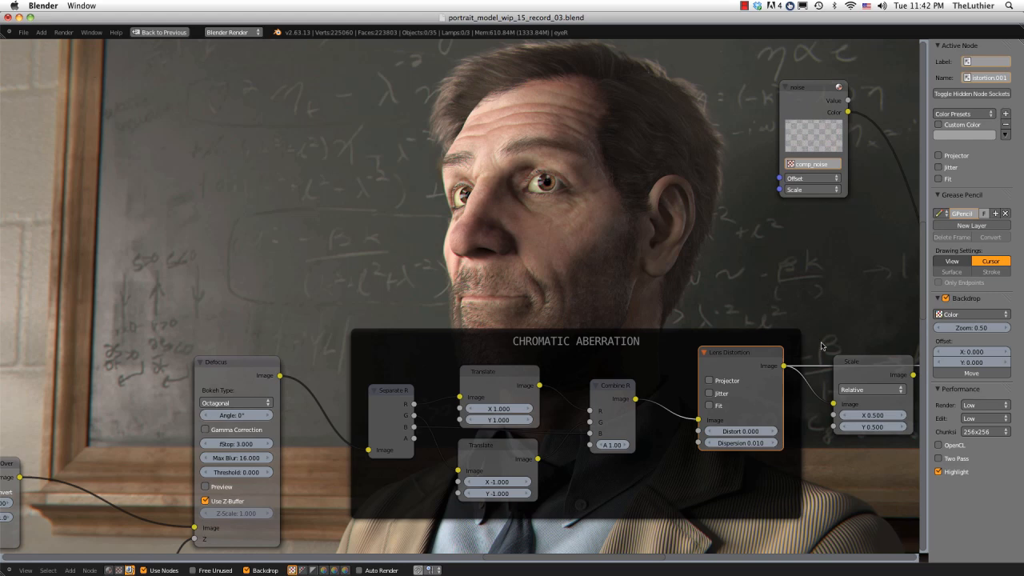
Select the noise texture node and check the comp_noise texture settings in the full layout, returning to the maximized node editor
scroll(807, 288, "up", 1)
middle_click_drag(803, 287, 641, 284)
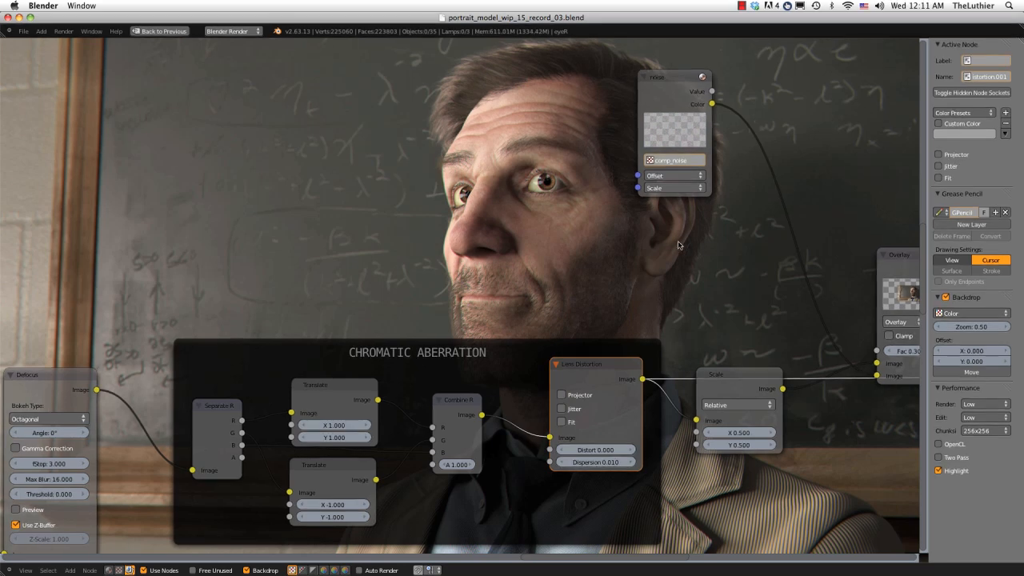
middle_click_drag(785, 212, 351, 212)
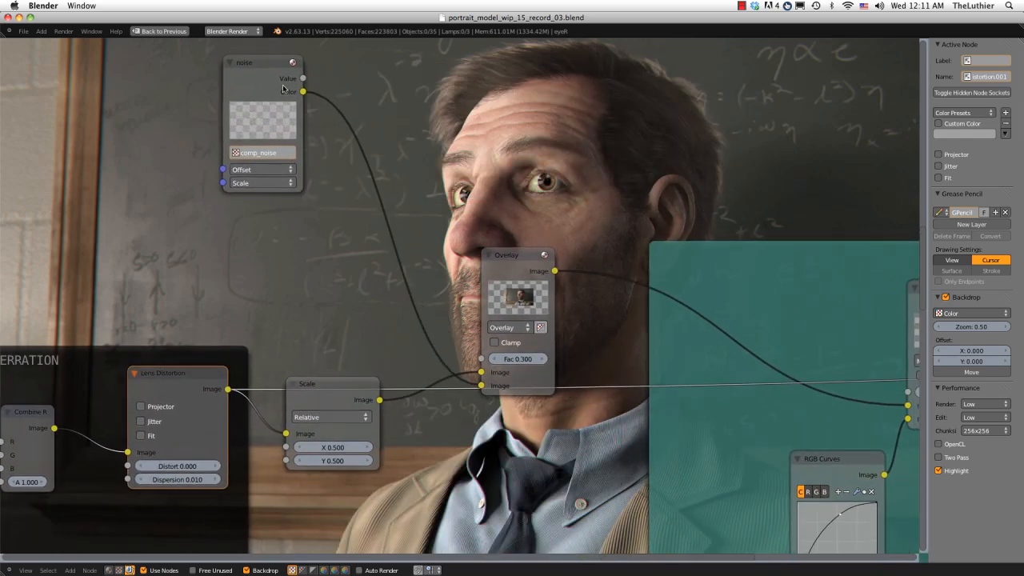
left_click(257, 64)
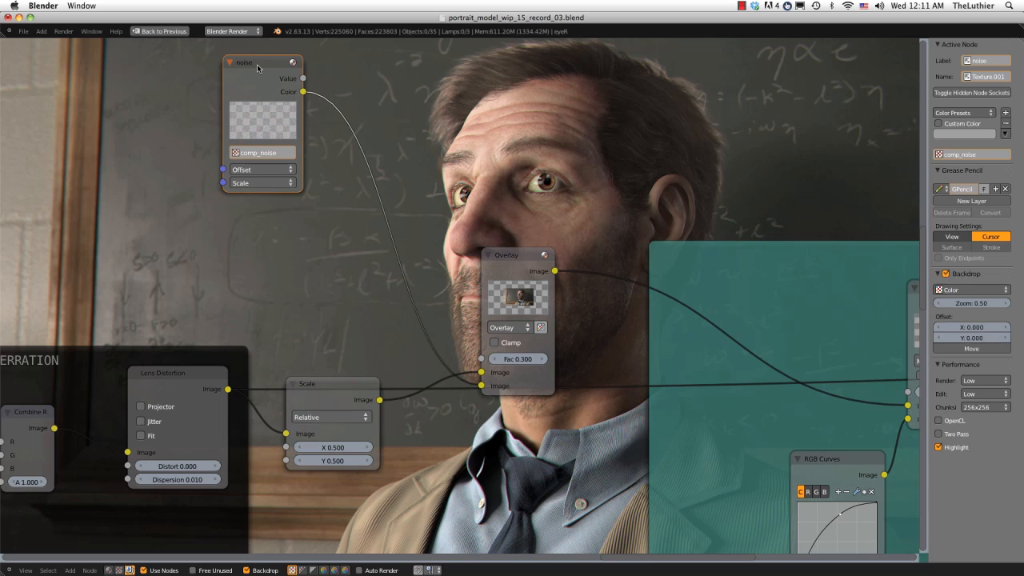
key("ctrl+Up")
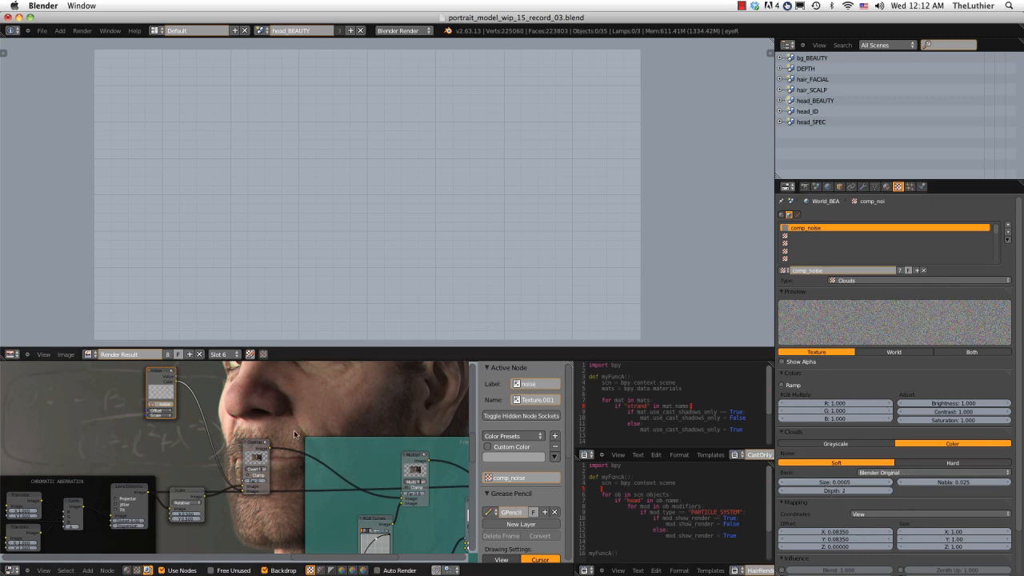
key("ctrl+Up")
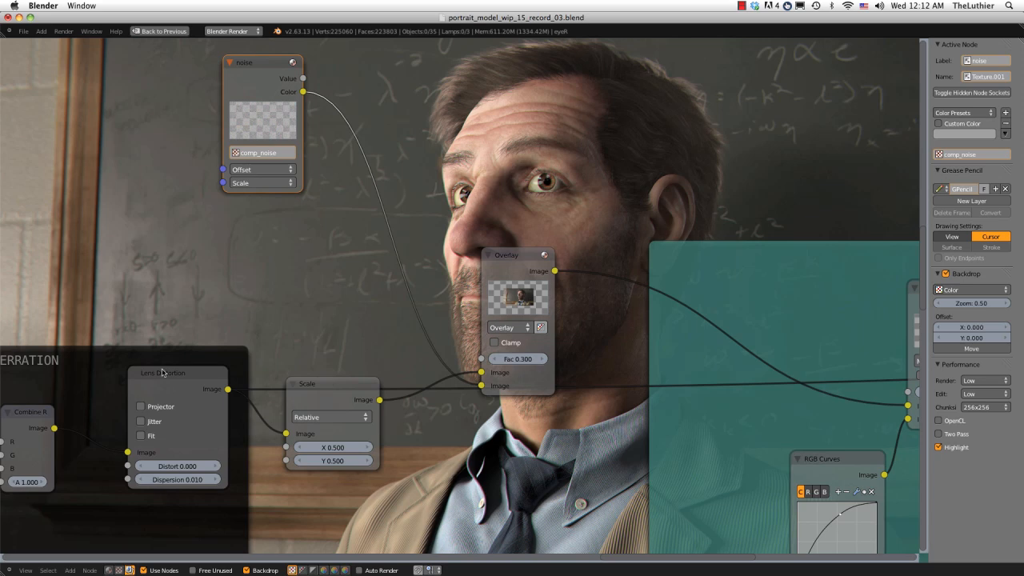
Set the backdrop zoom to 1 and preview the Scale node that follows Lens Distortion in the viewer
left_click(351, 384)
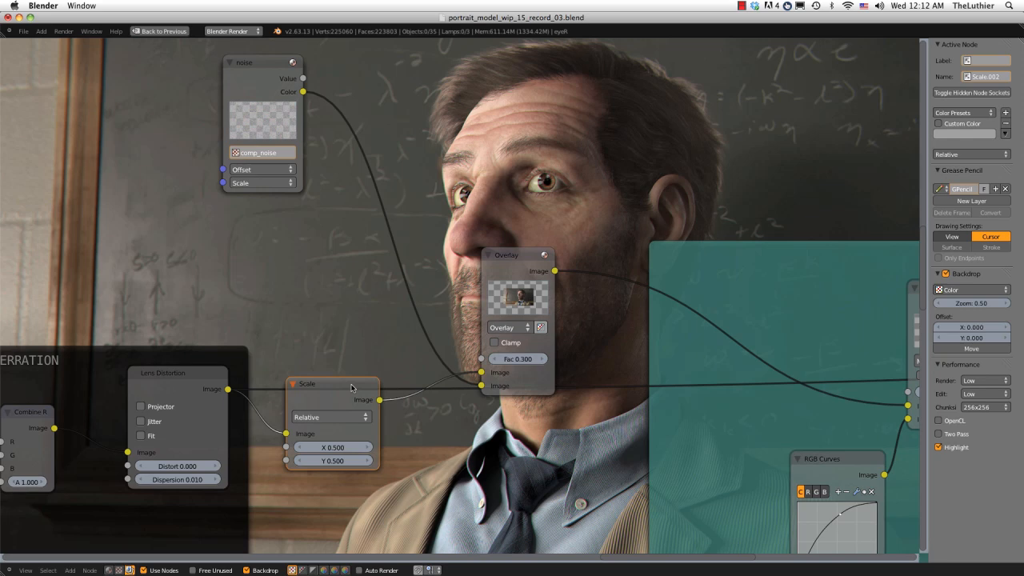
key("shift+a")
mouse_move(353, 387)
mouse_move(339, 418)
left_click(962, 303)
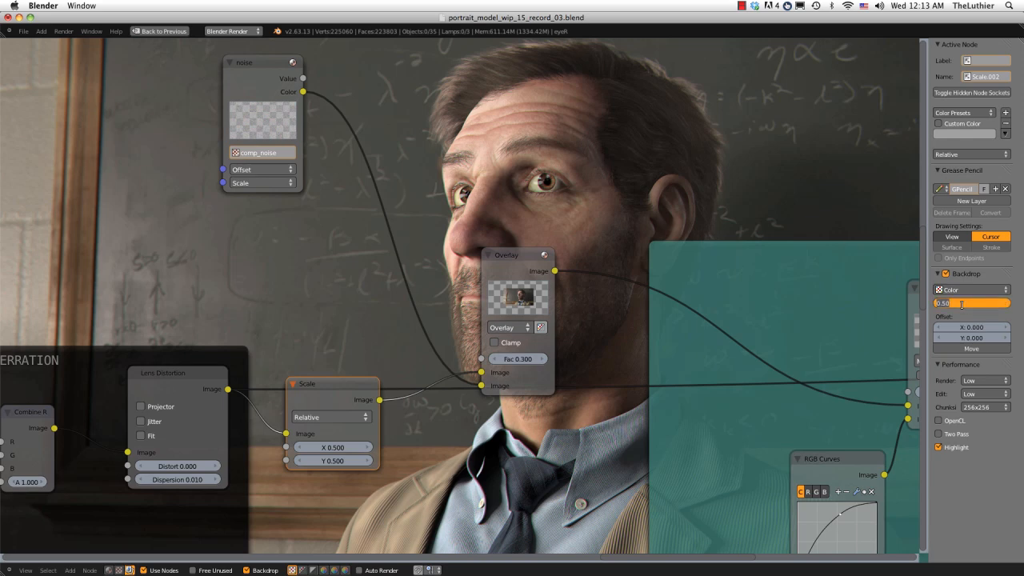
type("1")
key("Return")
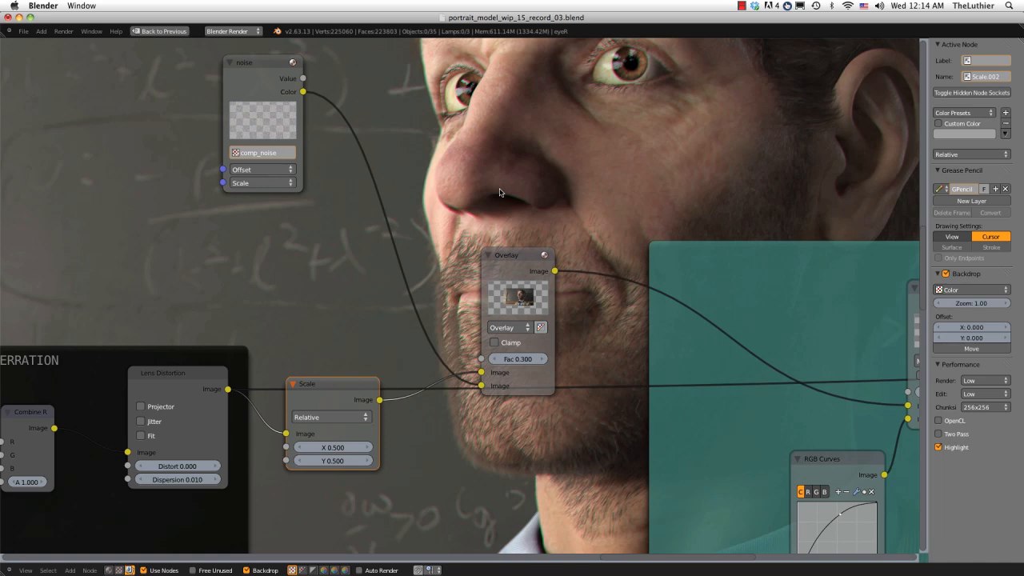
left_click(362, 388, "ctrl+shift")
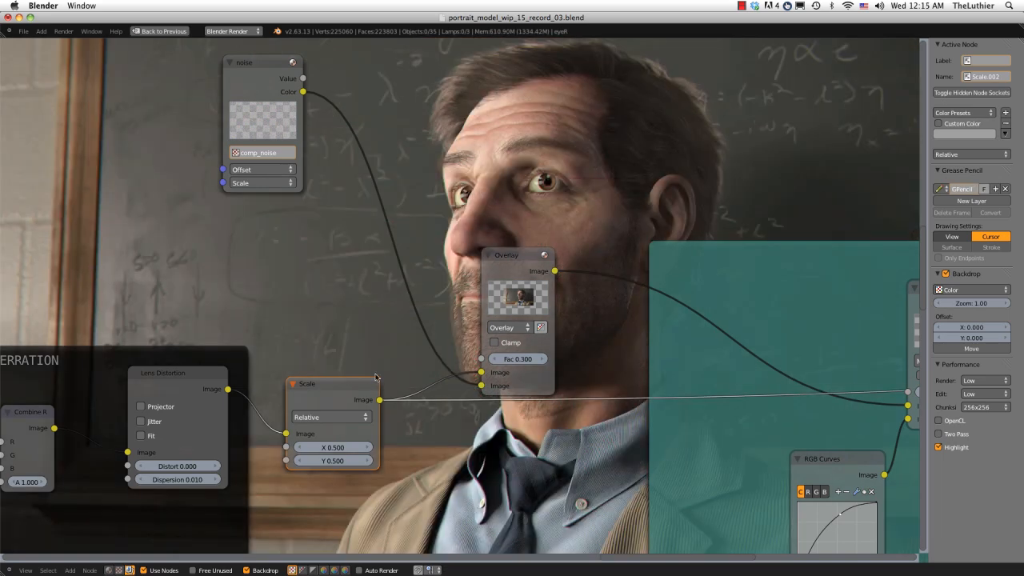
Preview the Overlay node that mixes in the noise texture and set its factor to 0.5
middle_click_drag(404, 302, 395, 386)
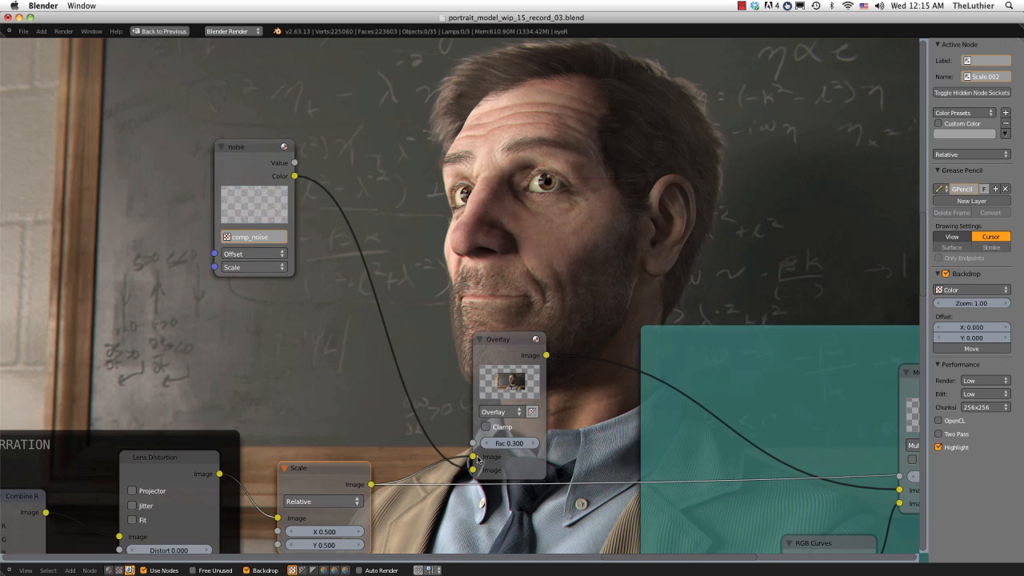
left_click(518, 341)
left_click(528, 342, "ctrl+shift")
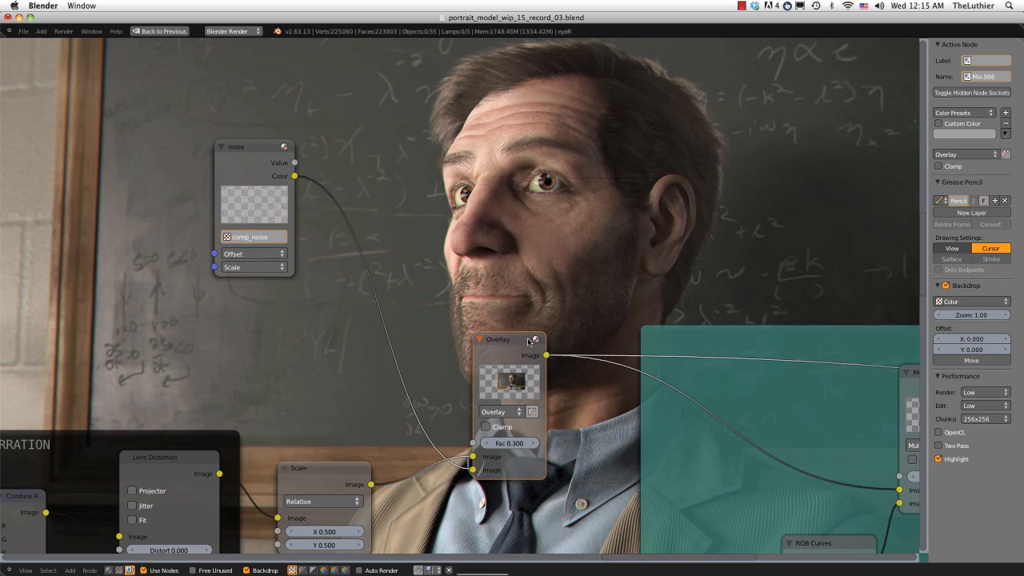
left_click(509, 444)
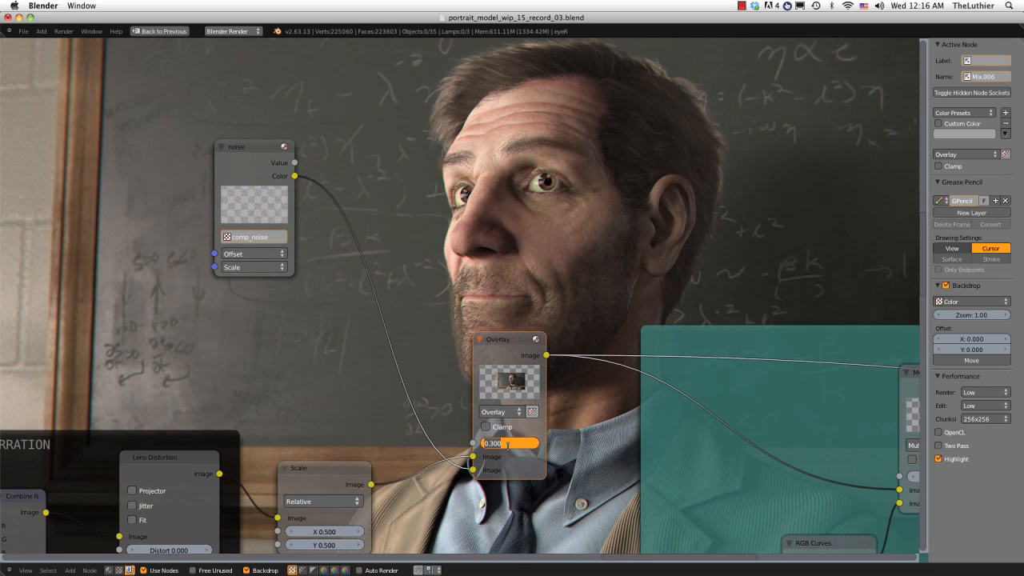
type("0.5")
key("Return")
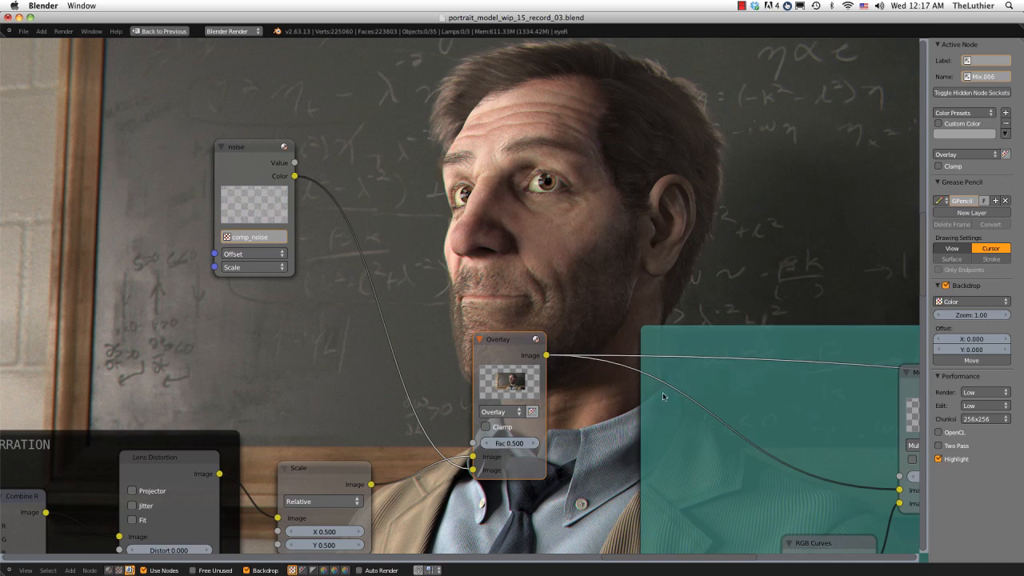
Examine the nodes in the teal frame and preview the vignette Image node that feeds the Multiply node through RGB Curves
middle_click_drag(735, 386, 305, 234)
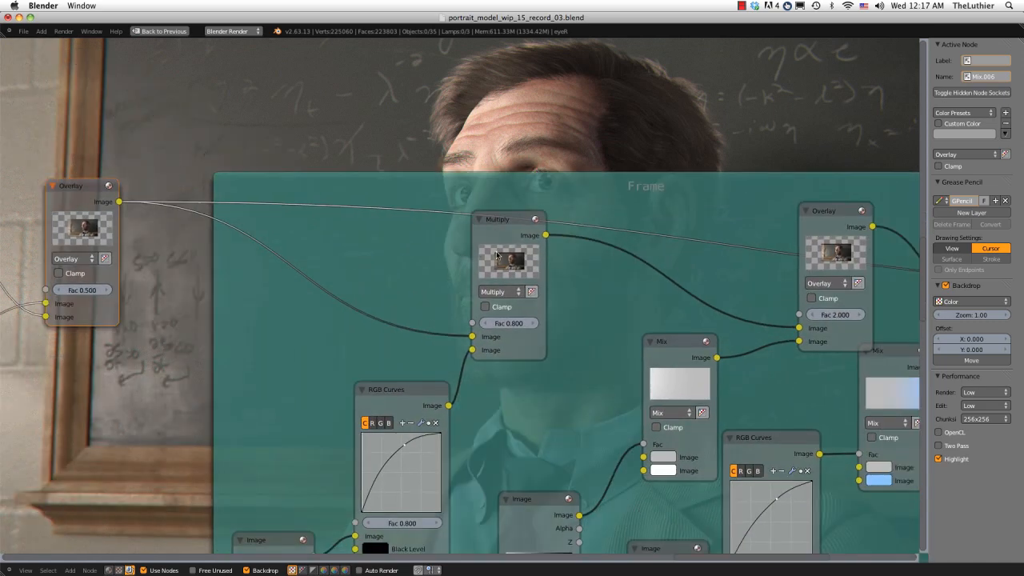
scroll(601, 286, "up", 1)
middle_click_drag(606, 296, 490, 216)
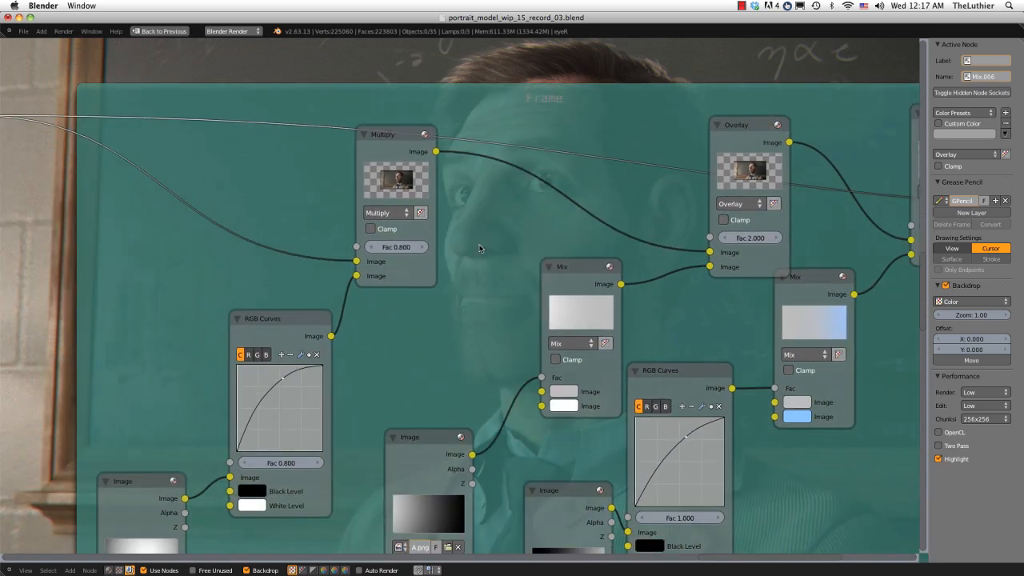
scroll(481, 249, "up", 2)
middle_click_drag(480, 252, 561, 216)
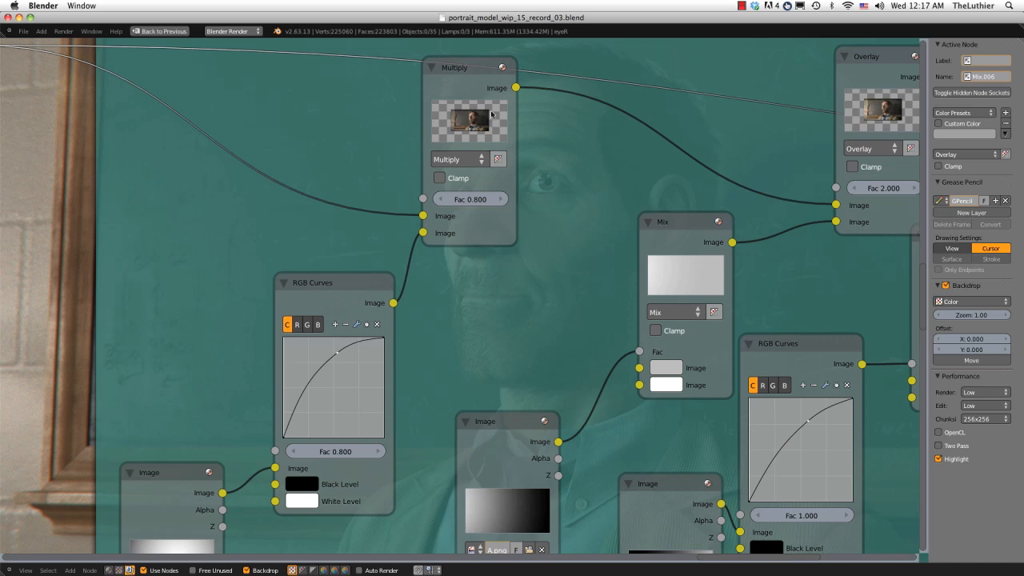
scroll(492, 114, "down", 2)
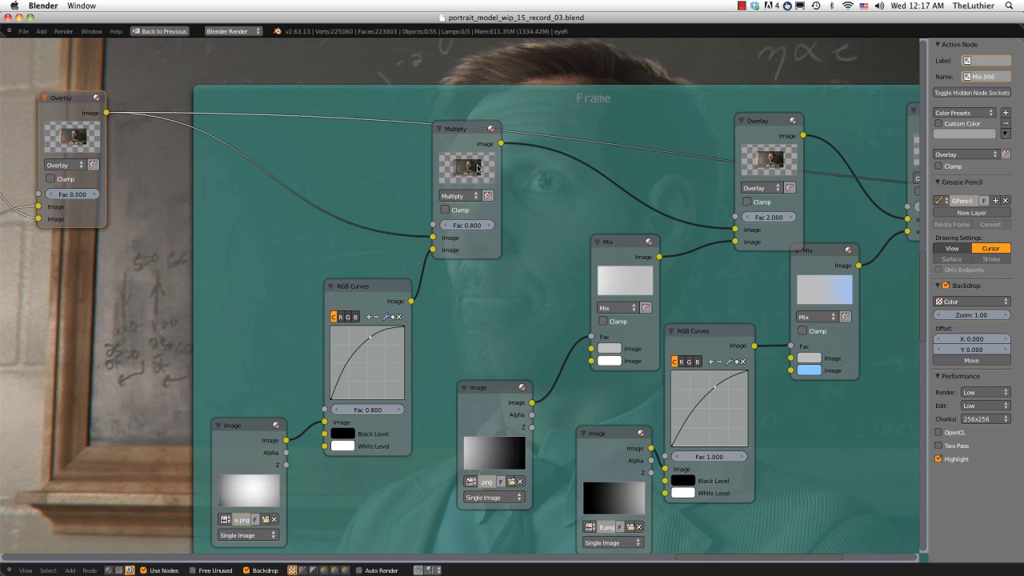
left_click(230, 443, "ctrl+shift")
scroll(468, 368, "down", 1)
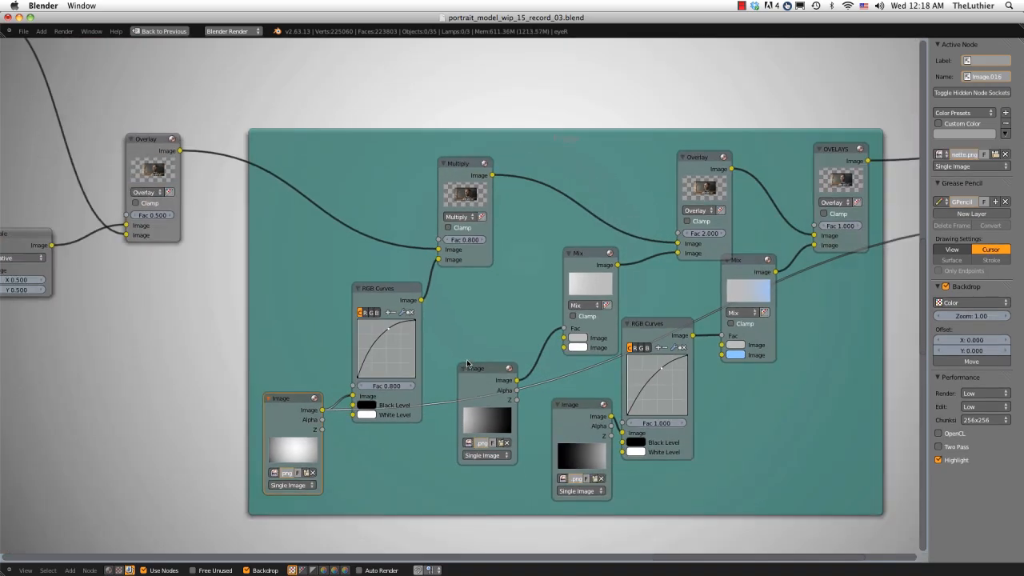
Switch the viewer between the Multiply node and the noise Overlay node to compare the portrait with and without the vignette
scroll(468, 365, "down", 3)
middle_click_drag(515, 216, 434, 452)
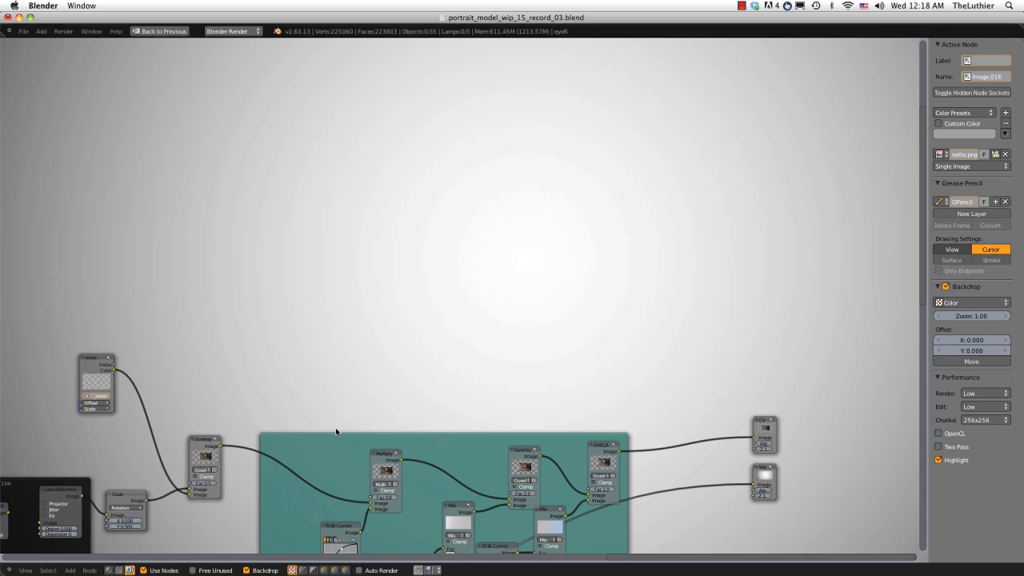
left_click(386, 455)
left_click(386, 454, "ctrl+shift")
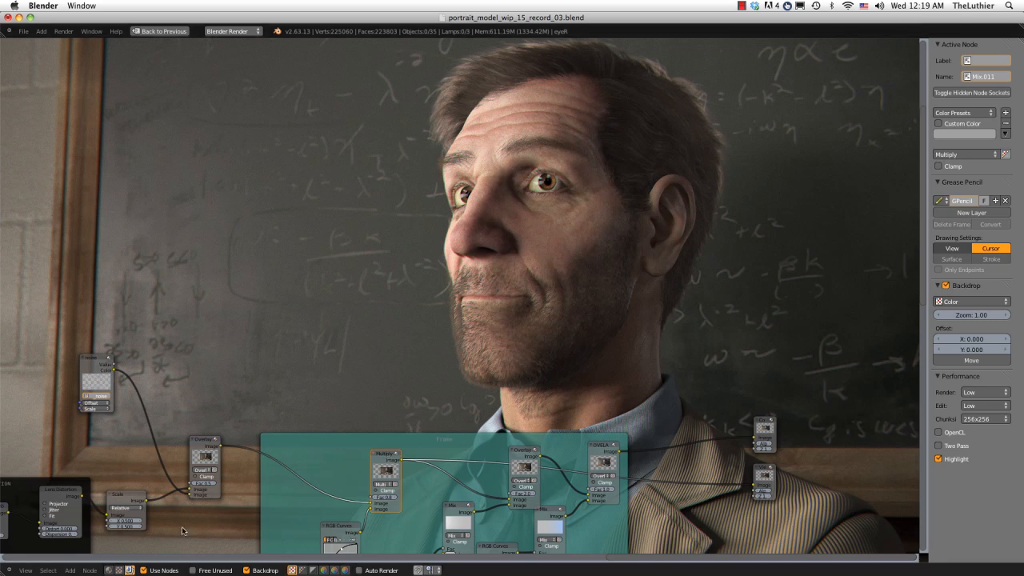
left_click(209, 444, "ctrl+shift")
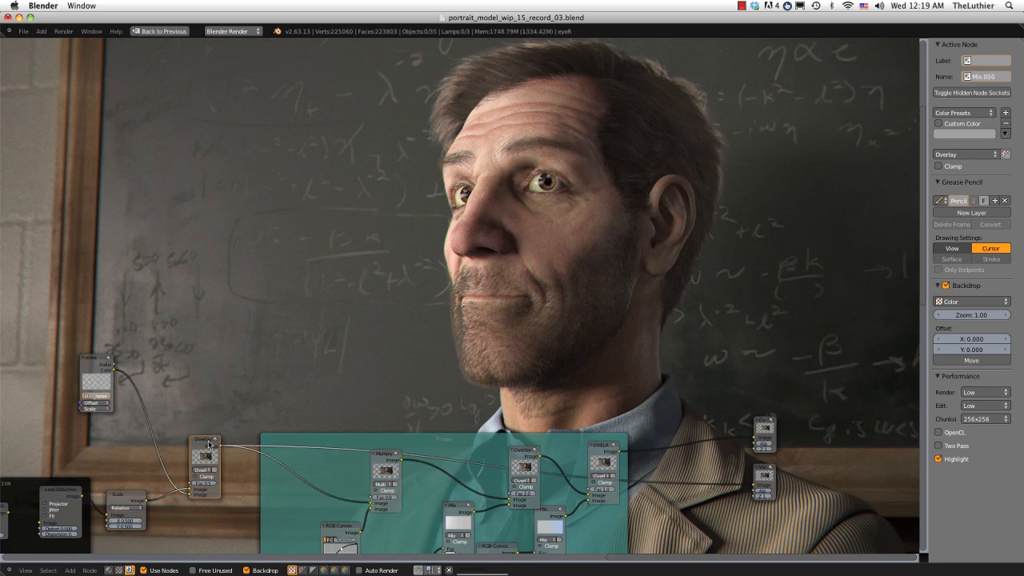
left_click(386, 464, "ctrl+shift")
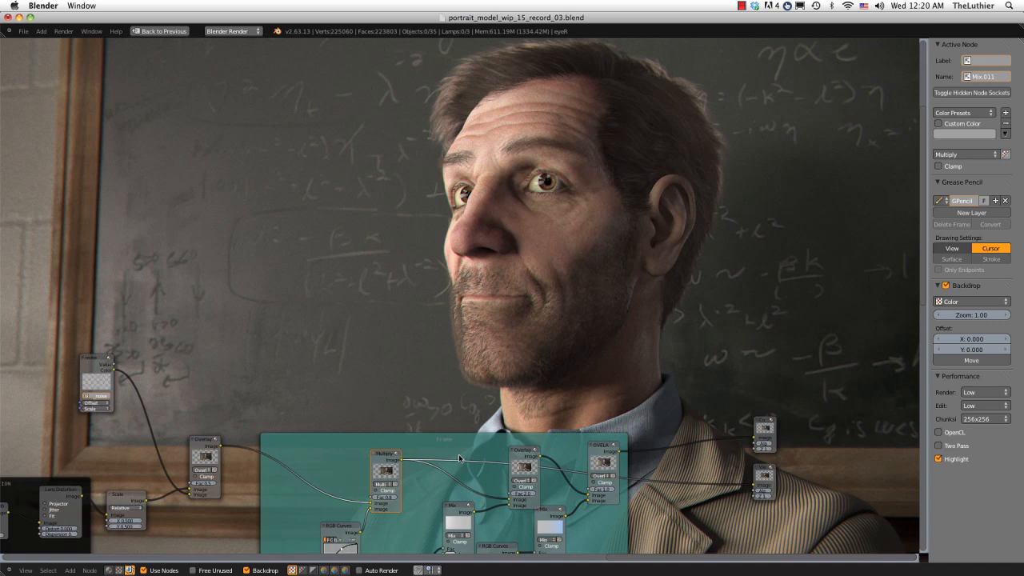
Preview the two gradient Image nodes in the teal frame, switching between them to compare the gradients that drive the Mix nodes
middle_click_drag(454, 452, 407, 362)
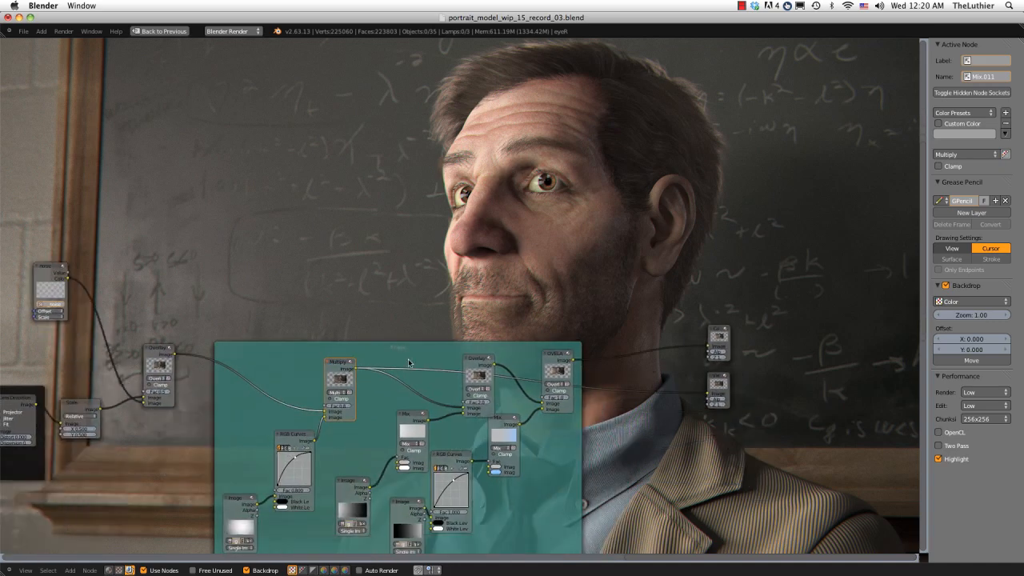
scroll(408, 373, "up", 1)
scroll(408, 373, "up", 1)
middle_click_drag(417, 404, 485, 278)
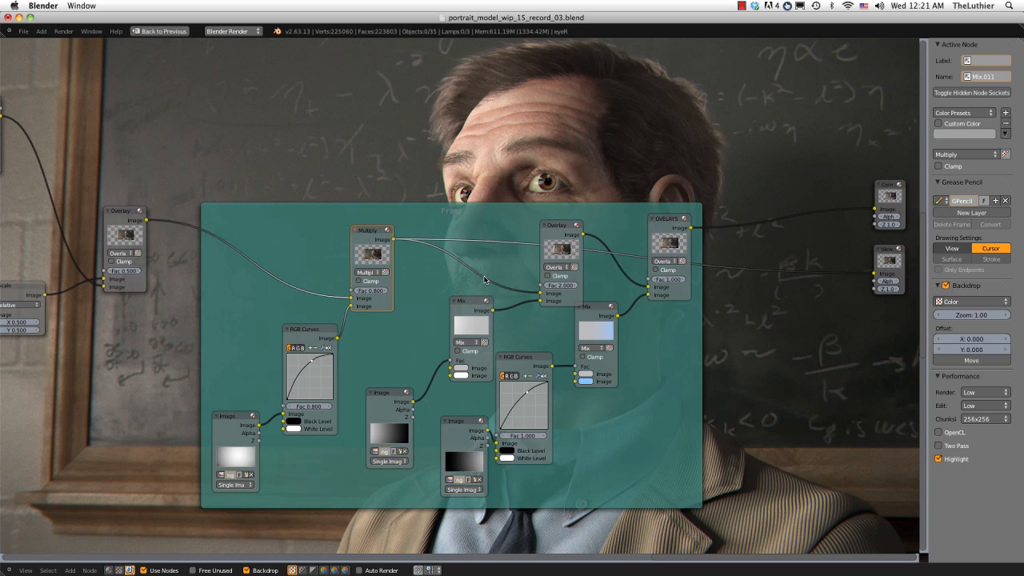
left_click(388, 395, "ctrl+shift")
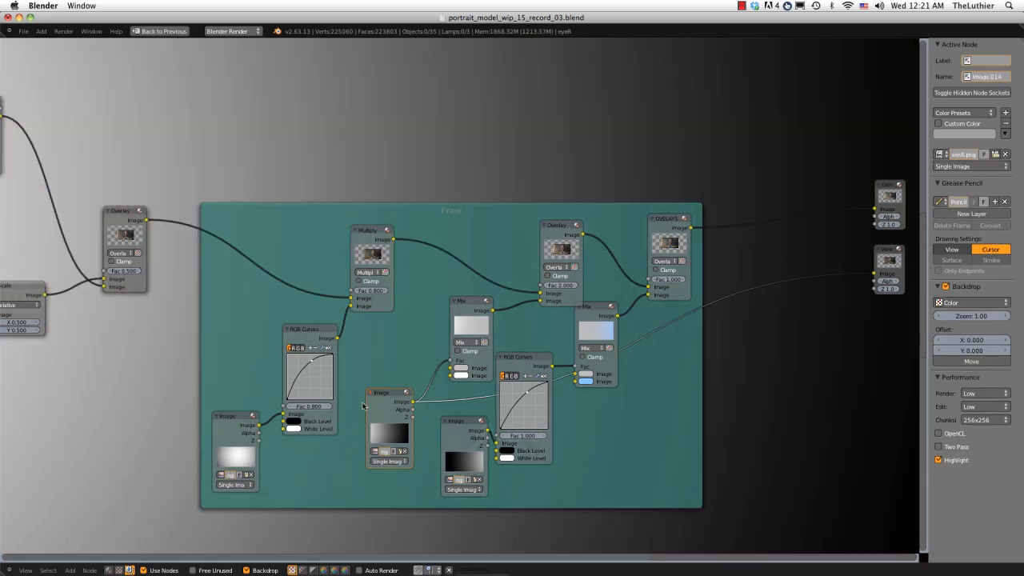
left_click(461, 425, "ctrl+shift")
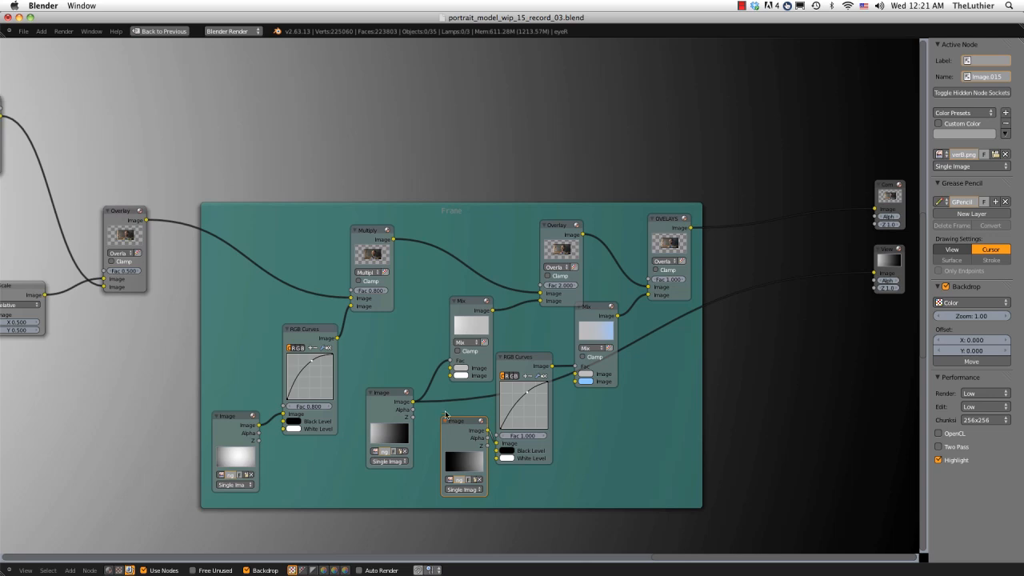
left_click(392, 393, "ctrl+shift")
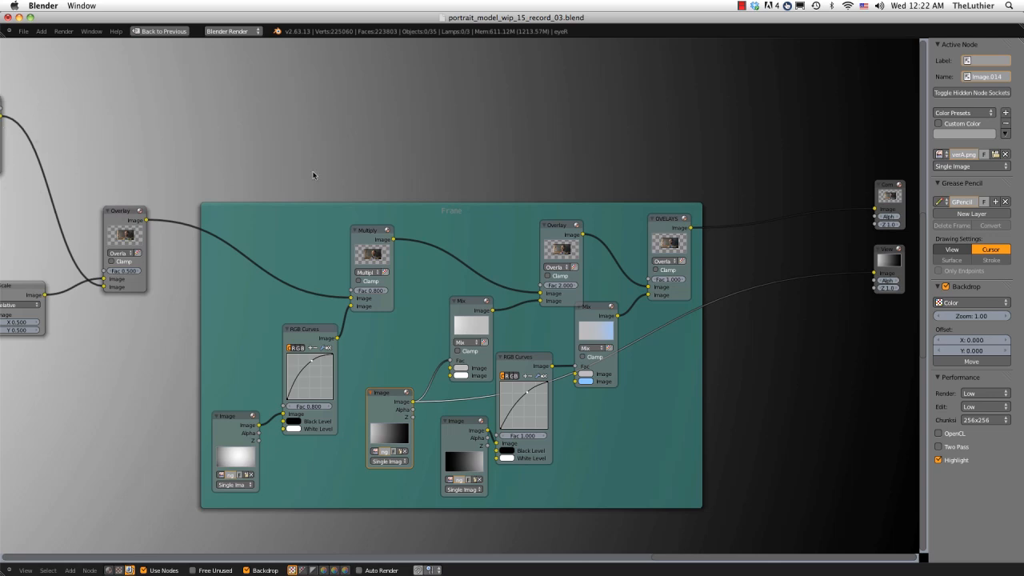
scroll(395, 376, "up", 3)
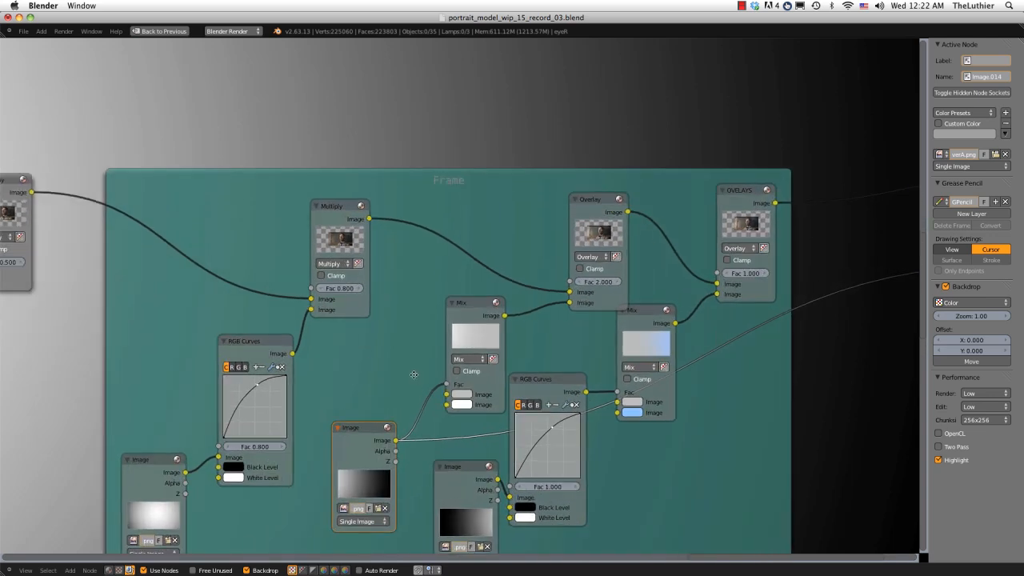
middle_click_drag(414, 374, 376, 312)
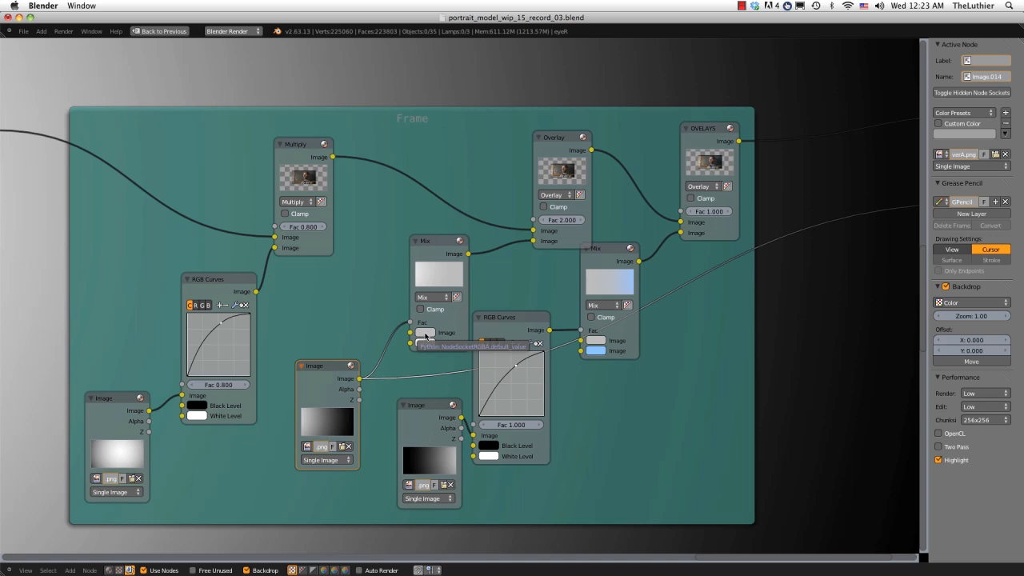
Switch the viewer between the Multiply node and the Overlay node with factor 2.000 to compare the portrait before and after the warm gradient
left_click(422, 344)
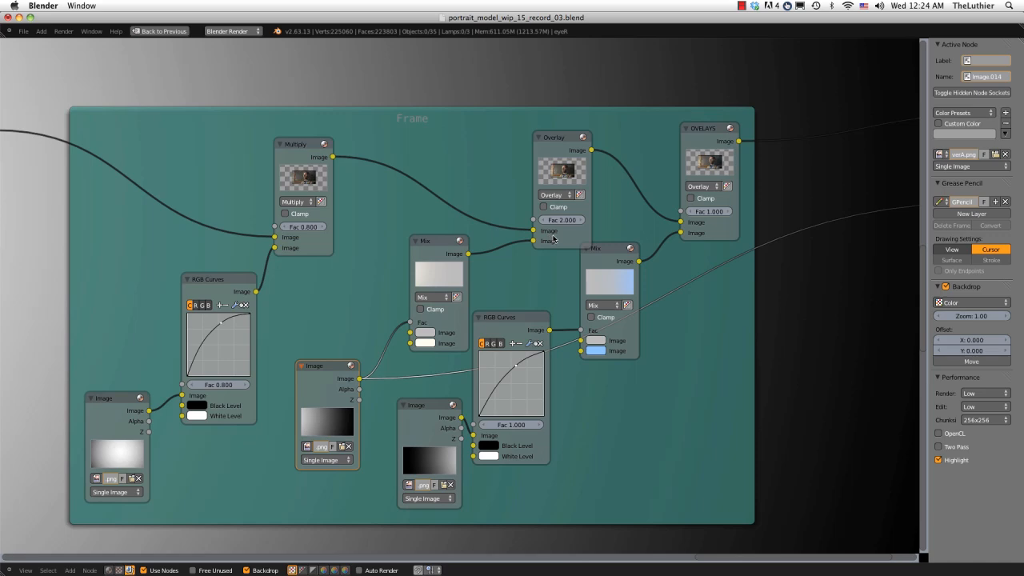
left_click(560, 142, "ctrl+shift")
scroll(552, 168, "down", 3)
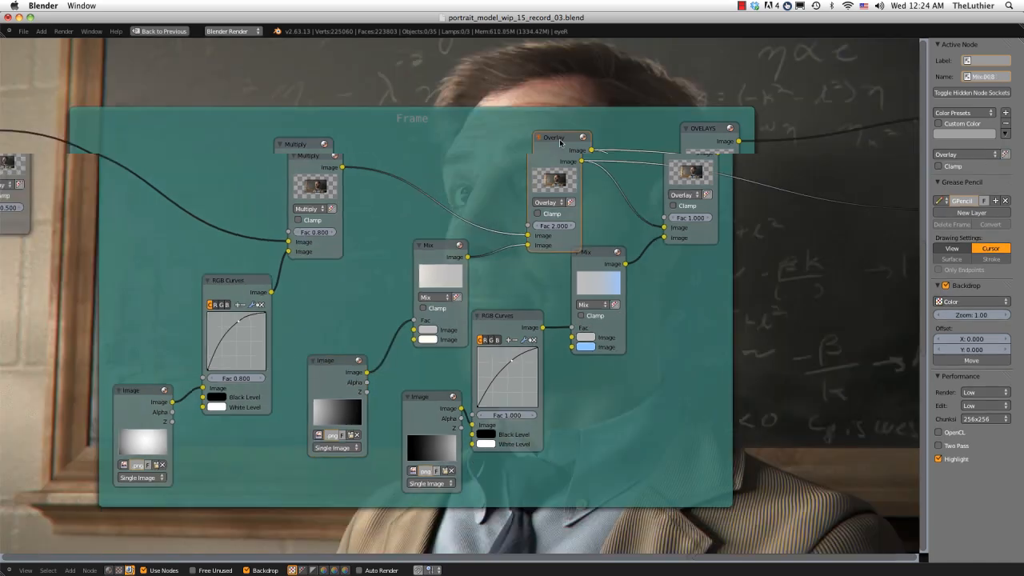
middle_click_drag(546, 179, 591, 327)
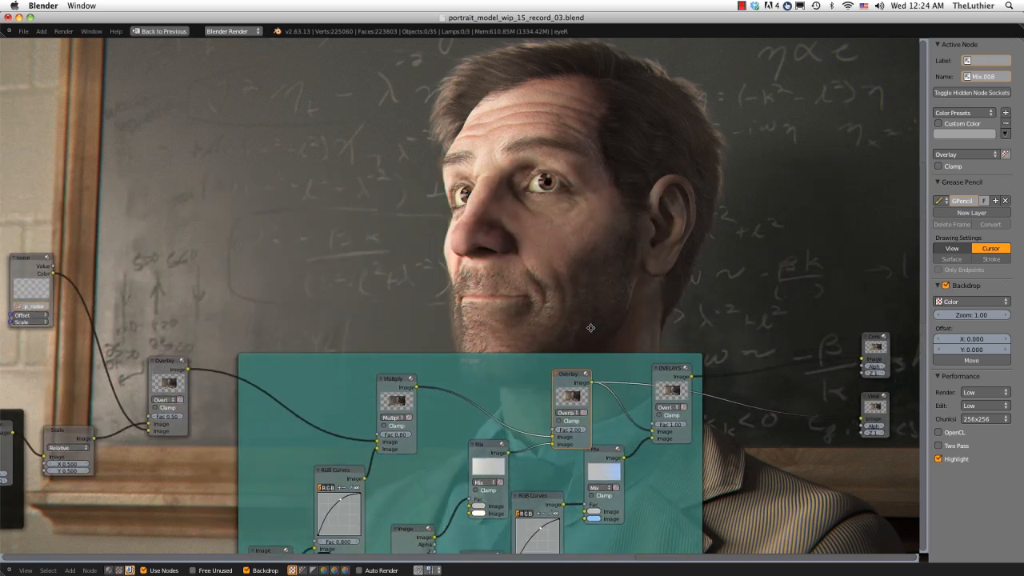
left_click(397, 384, "ctrl+shift")
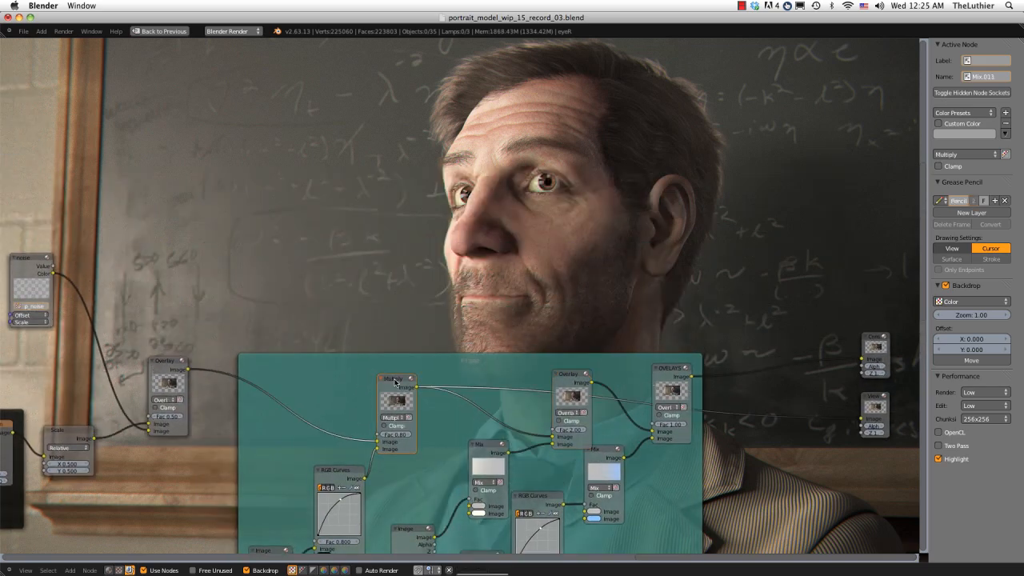
left_click(566, 379, "ctrl+shift")
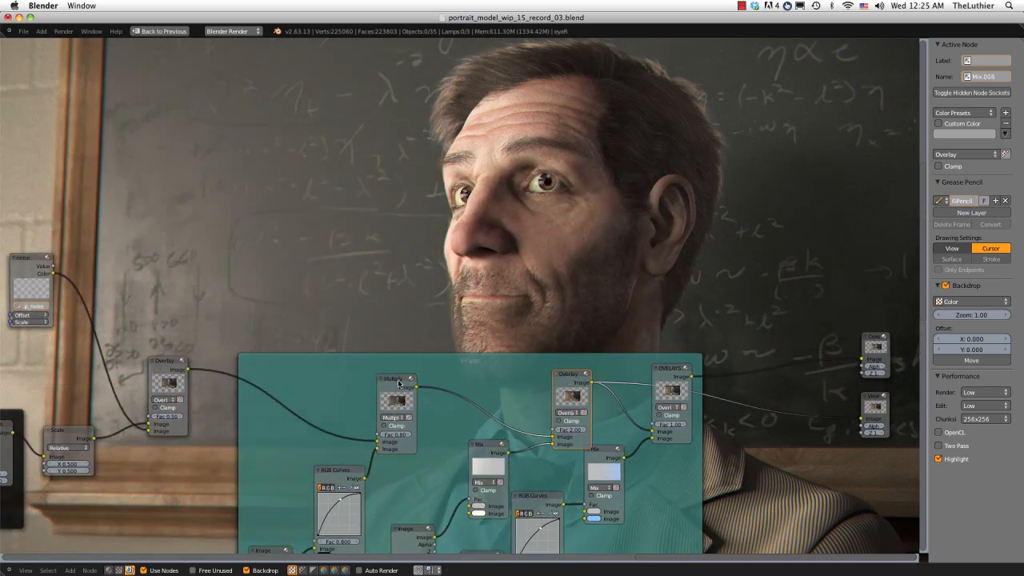
left_click(400, 381, "ctrl+shift")
left_click(567, 380, "ctrl+shift")
Preview the second gradient Image node, its RGB Curves node and the blue Mix node they drive in the teal frame
middle_click_drag(631, 411, 441, 252)
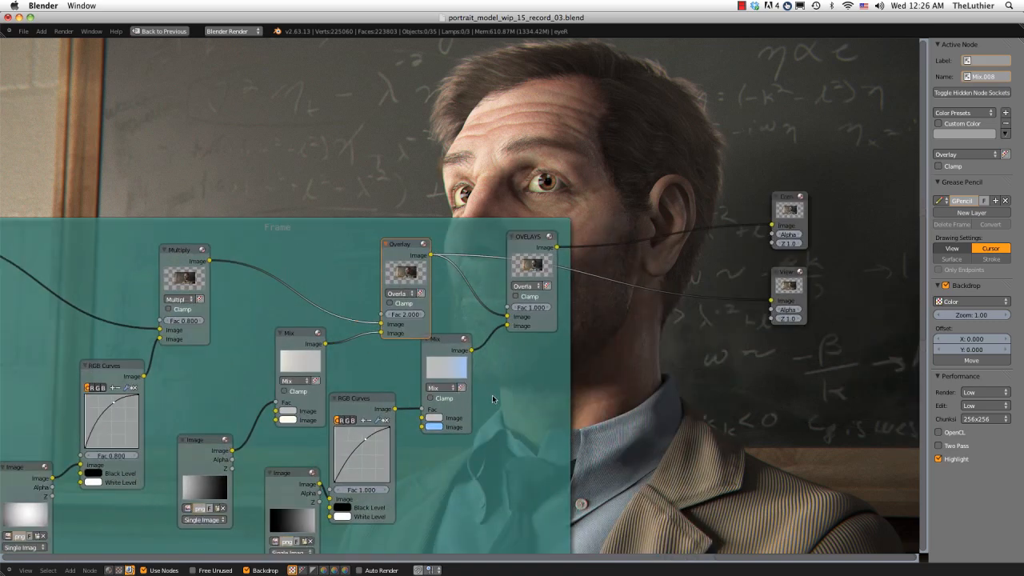
middle_click_drag(503, 417, 508, 320)
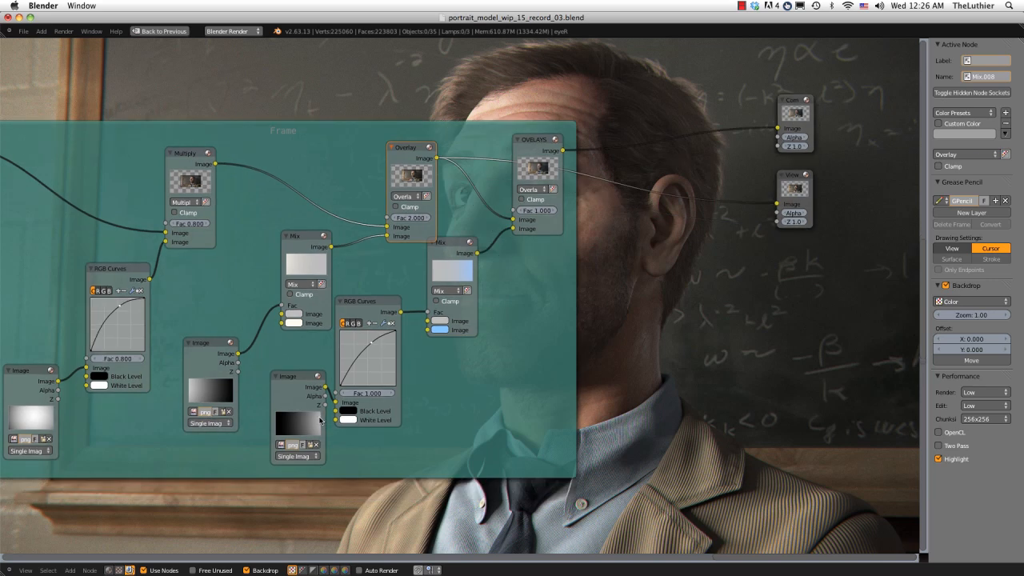
left_click(318, 420)
left_click(315, 424, "ctrl+shift")
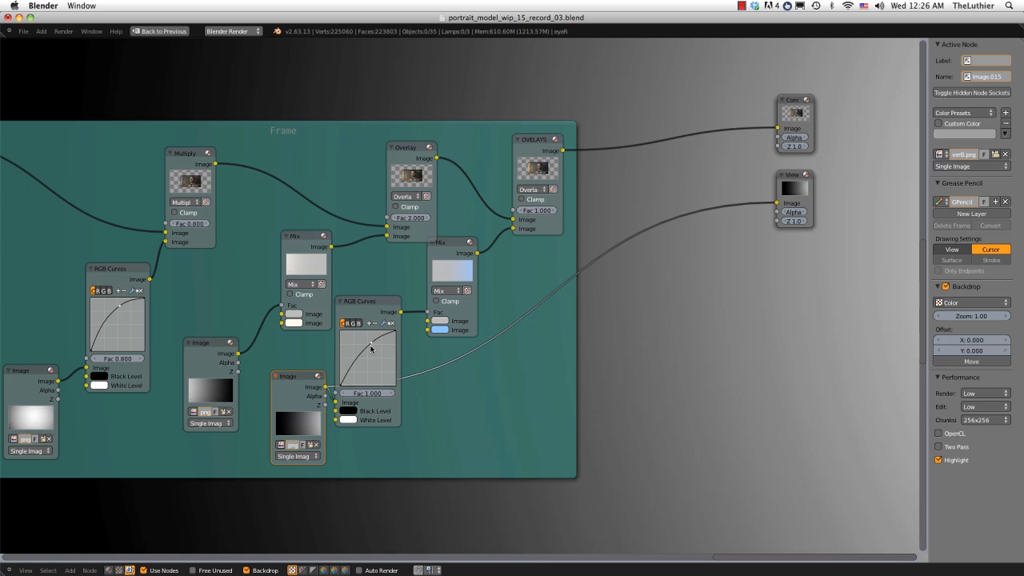
left_click(382, 305, "ctrl+shift")
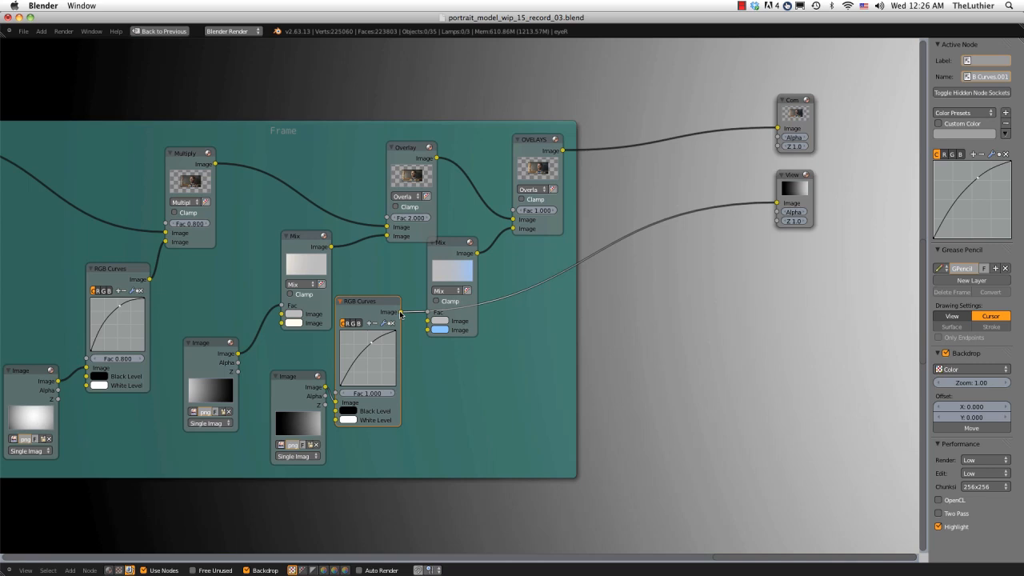
left_click_drag(400, 313, 430, 313)
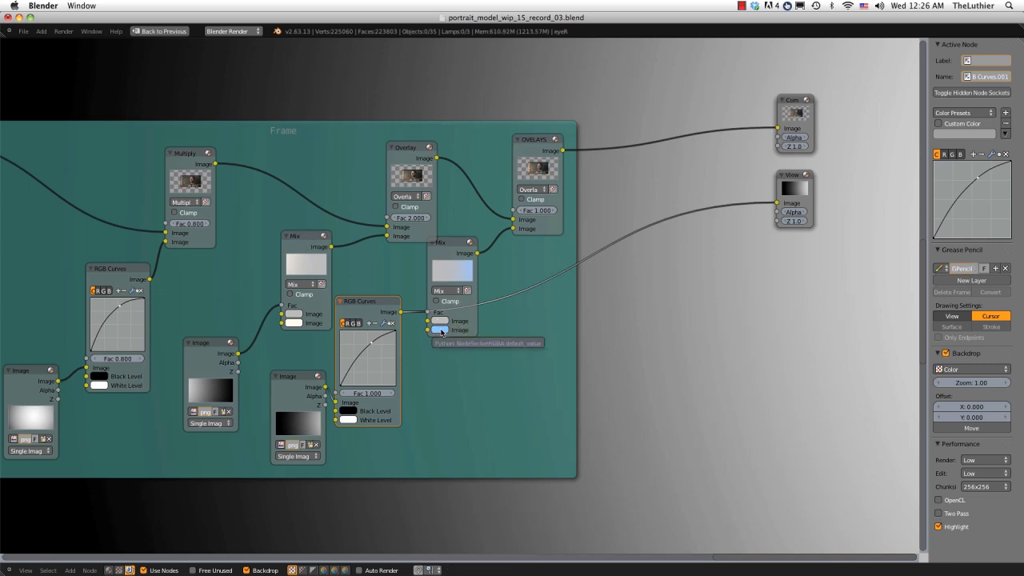
left_click(453, 246, "ctrl+shift")
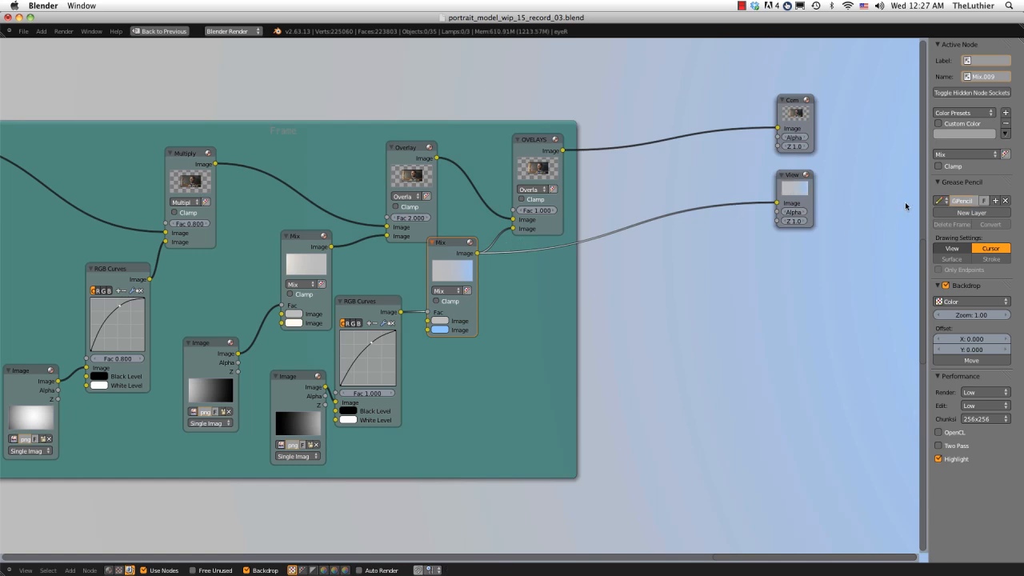
Switch the viewer between the OVELAYS node and the Multiply node to compare the portrait with and without both gradient overlays
left_click(536, 145, "ctrl+shift")
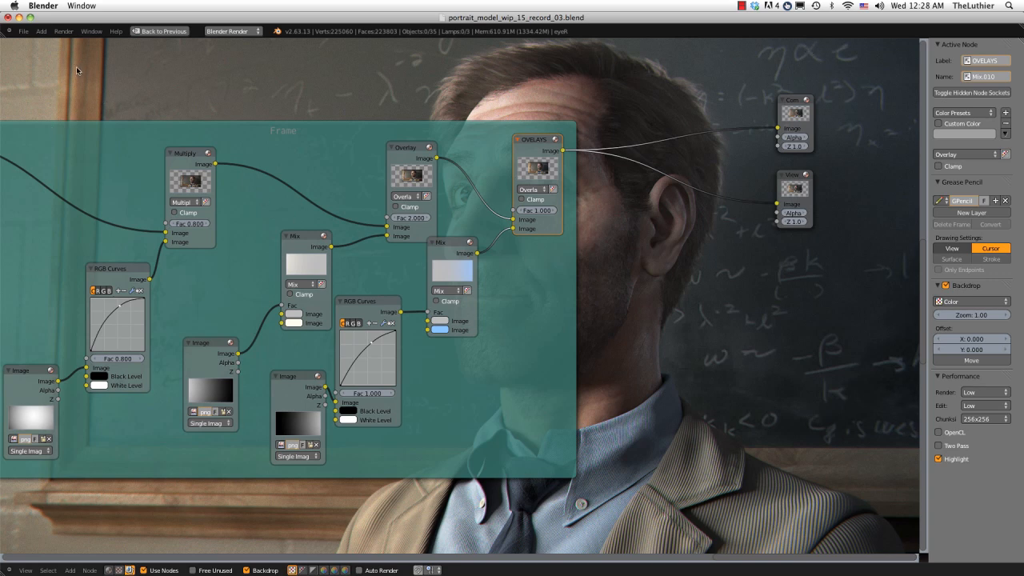
scroll(477, 253, "down", 3)
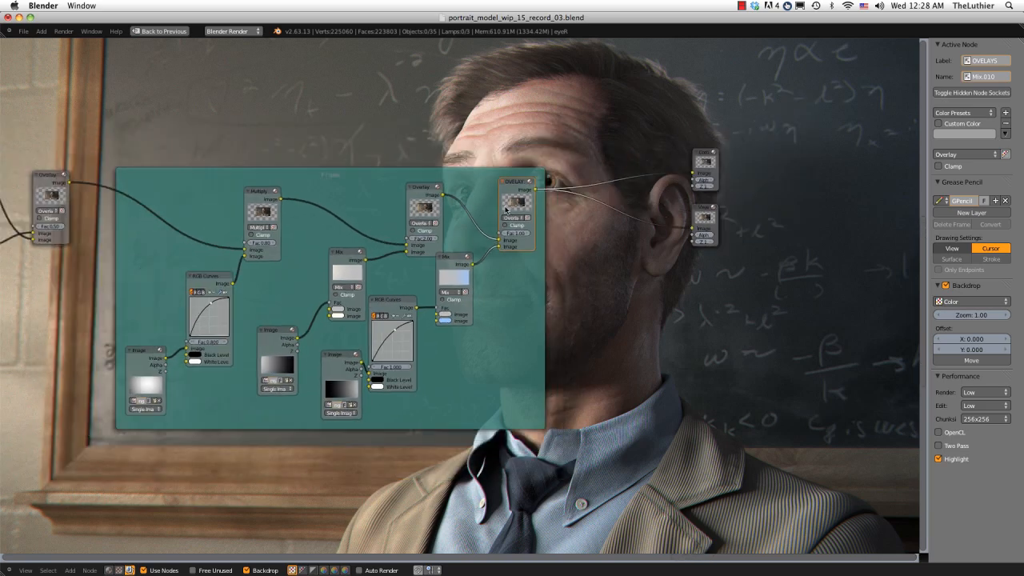
middle_click_drag(506, 218, 390, 452)
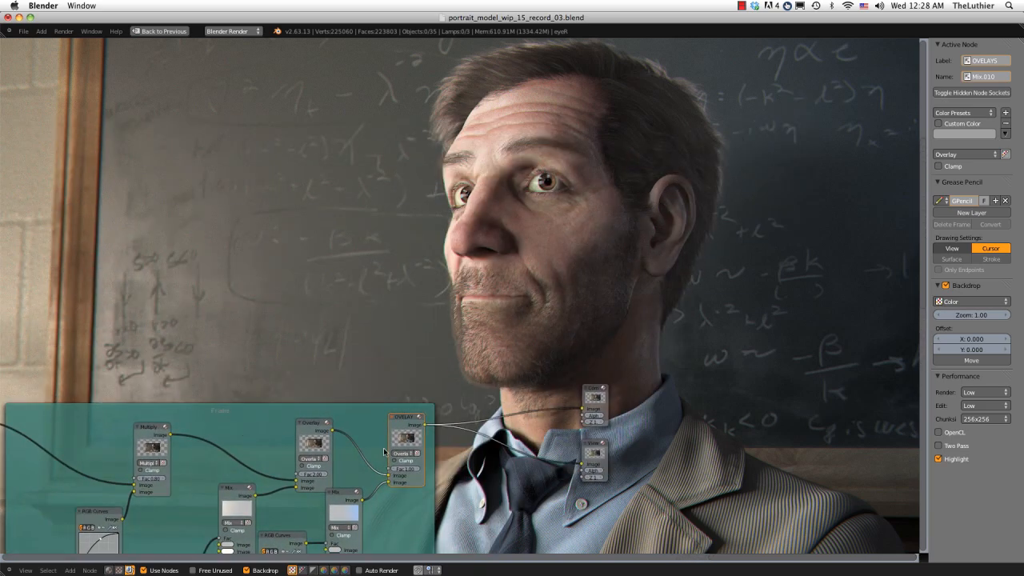
left_click(159, 429, "ctrl+shift")
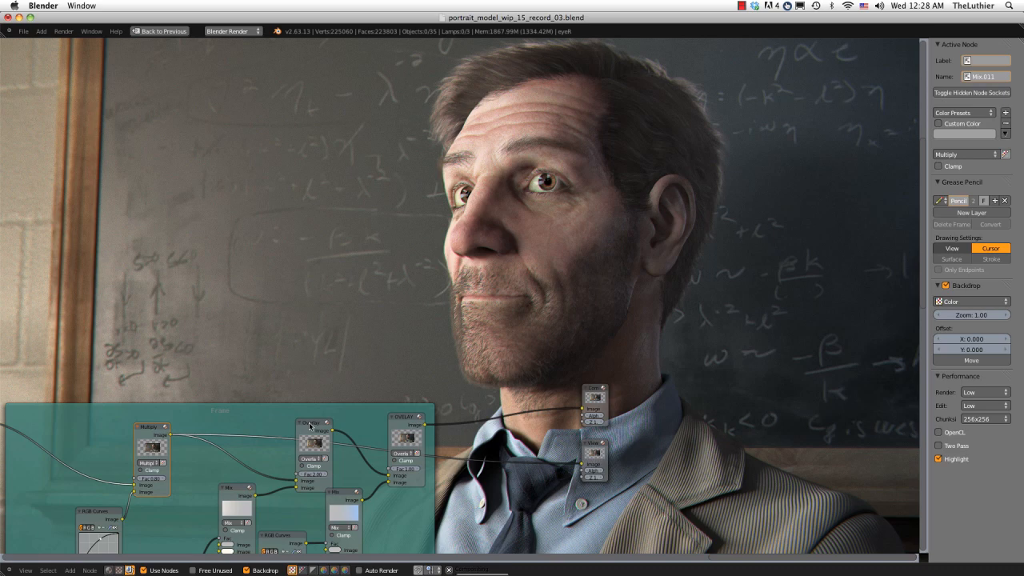
left_click(397, 419, "ctrl+shift")
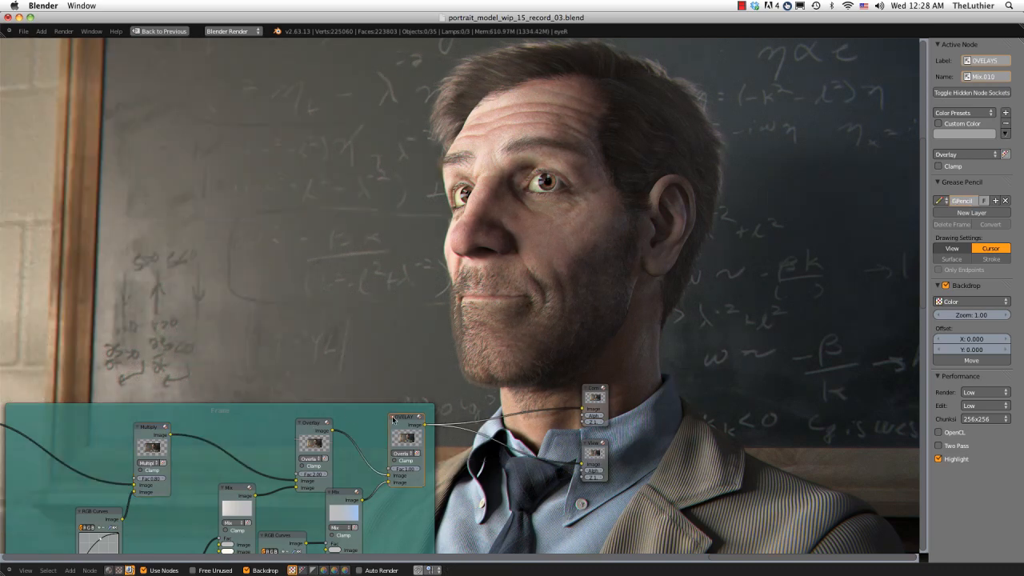
key("ctrl+z")
left_click(402, 416, "ctrl+shift")
Examine the end of the node tree, where the OVELAYS node feeds the Composite and Viewer nodes
middle_click_drag(558, 373, 558, 273)
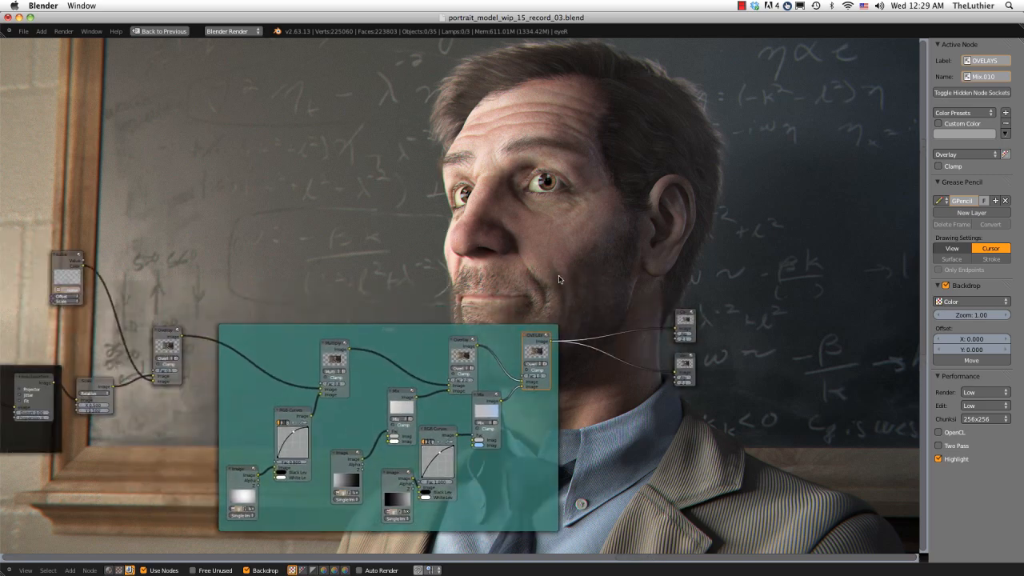
scroll(552, 273, "down", 2)
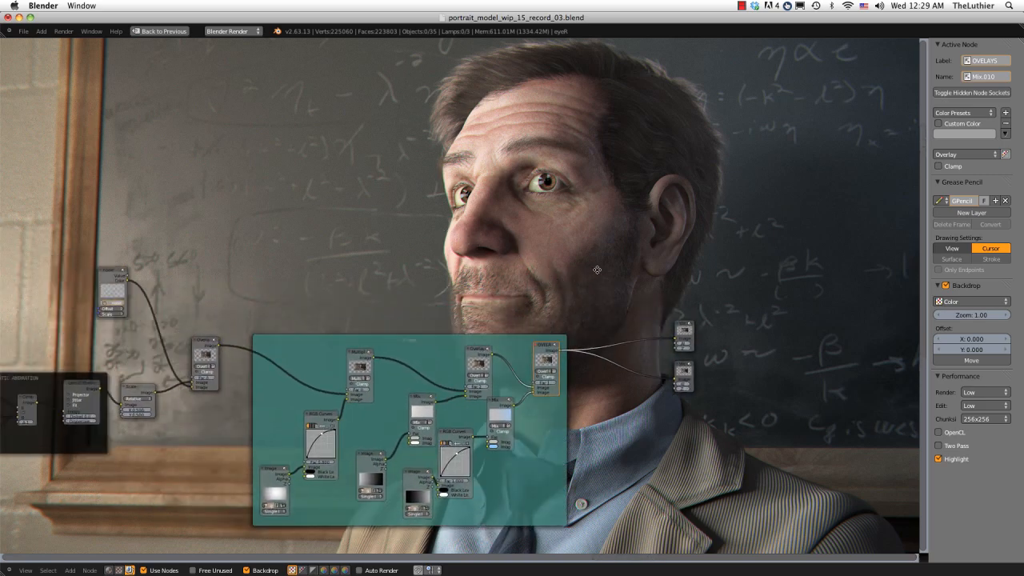
middle_click_drag(540, 268, 309, 318)
scroll(318, 309, "up", 4)
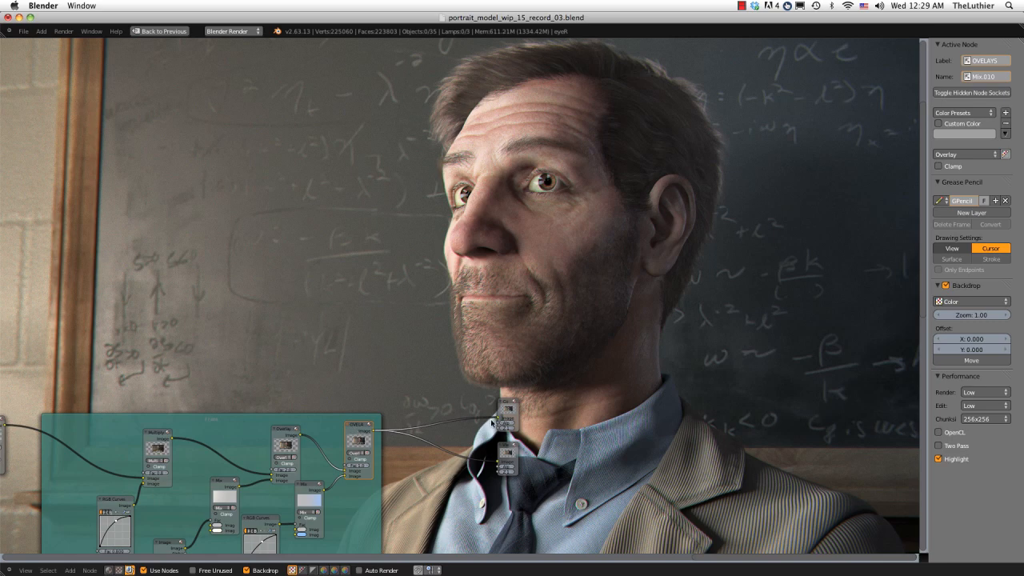
scroll(491, 422, "up", 4)
middle_click_drag(491, 421, 563, 253)
scroll(559, 262, "up", 4)
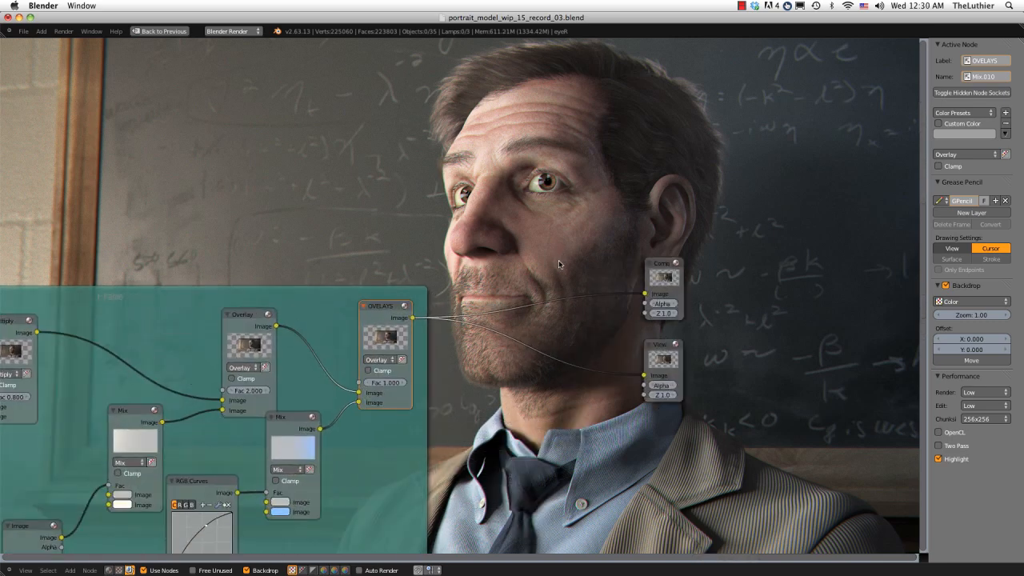
scroll(559, 260, "up", 1)
key("shift+a")
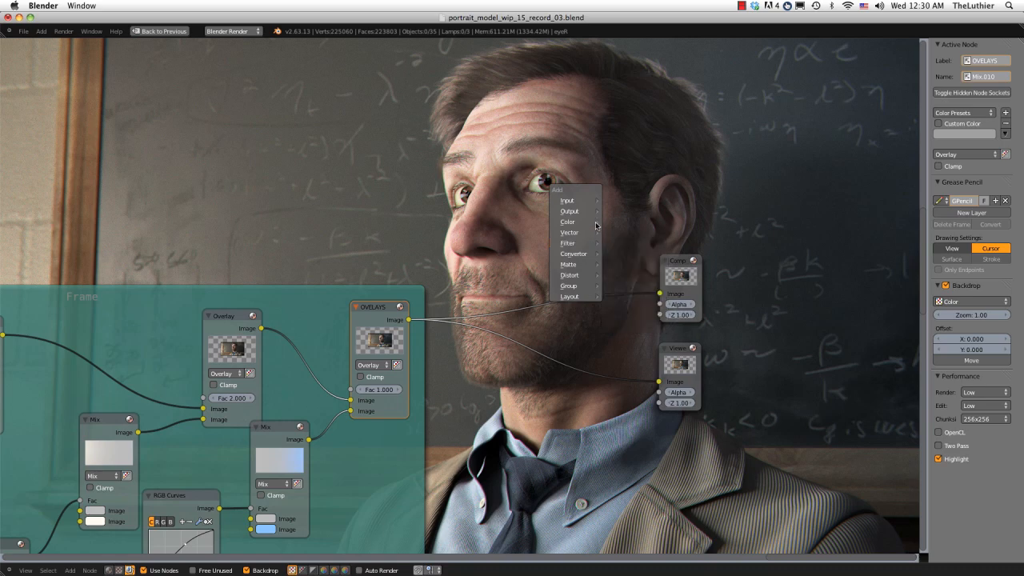
scroll(629, 217, "up", 1)
middle_click_drag(626, 217, 535, 239)
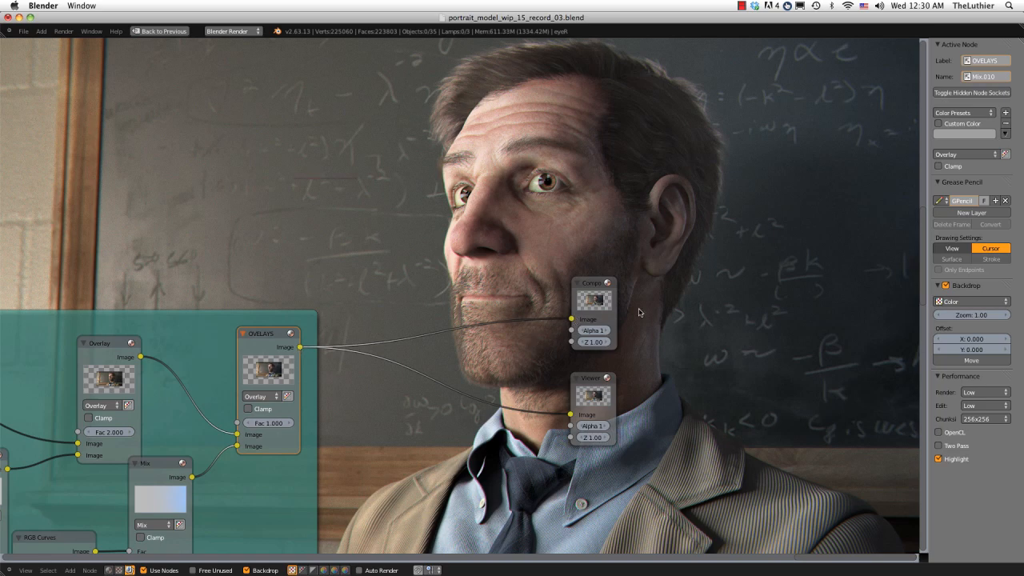
Render the image at 100% resolution with Compositing enabled and show the render result enlarged
key("ctrl+Up")
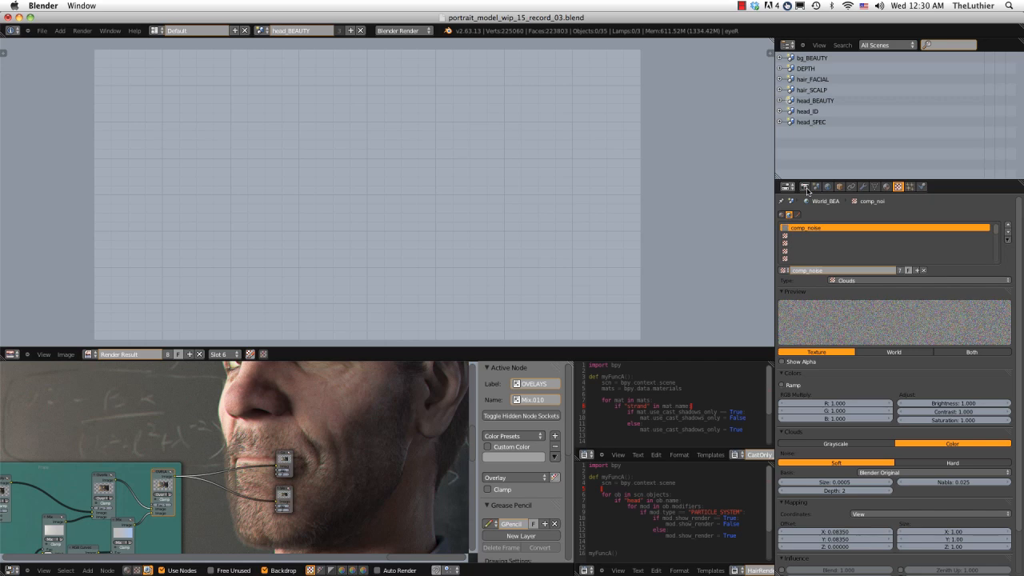
left_click(806, 188)
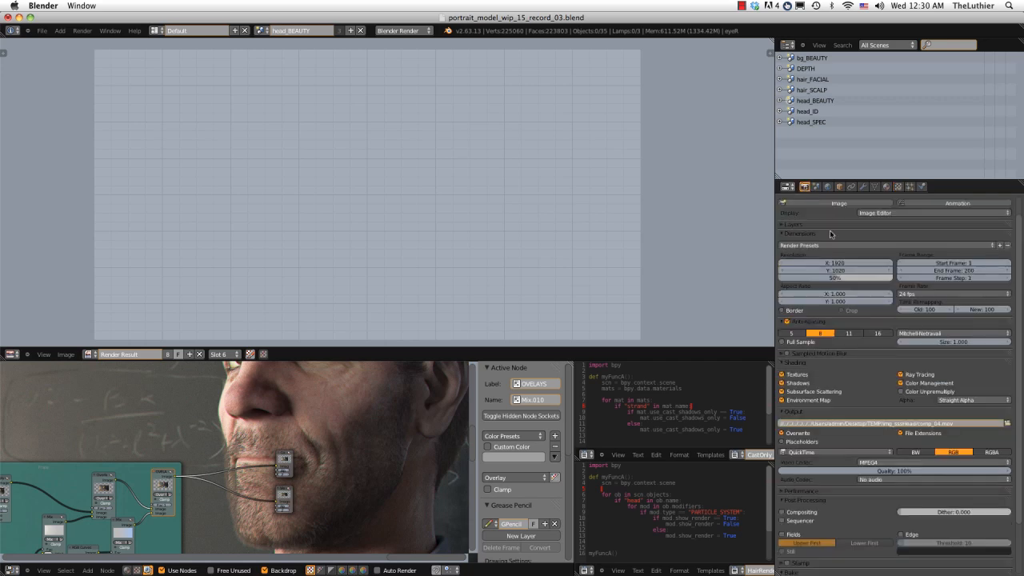
left_click(830, 277)
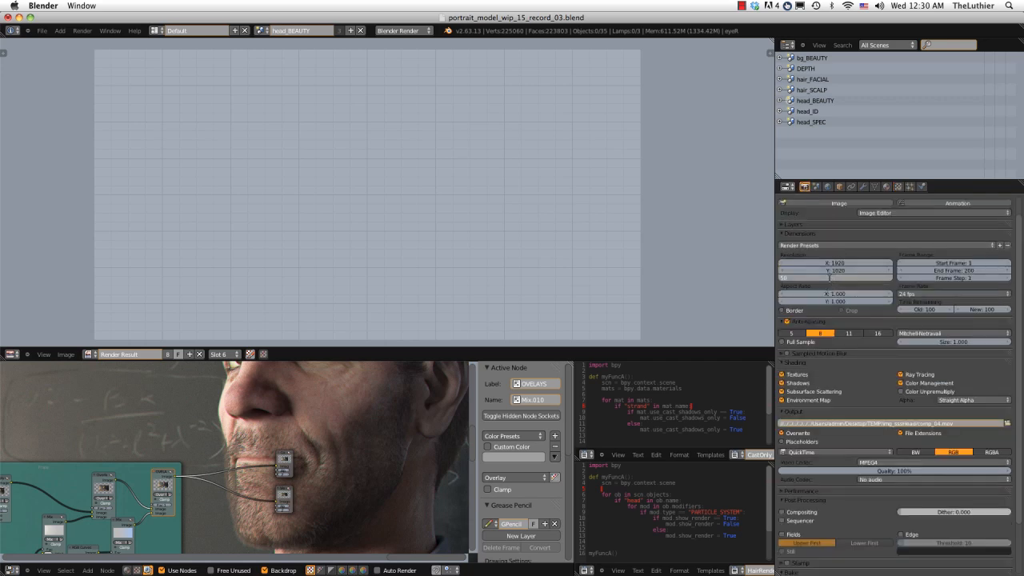
key("Return")
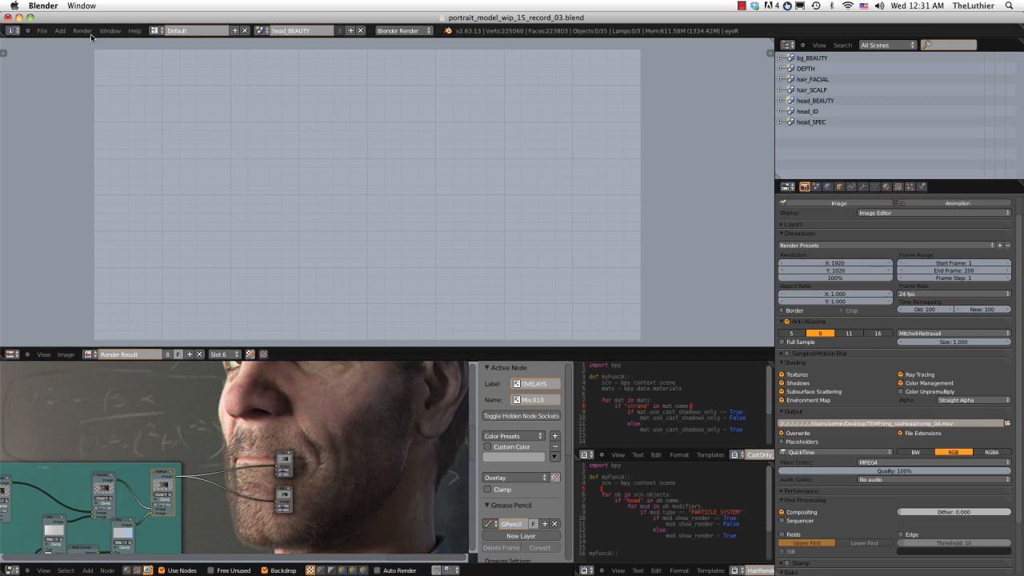
key("F12")
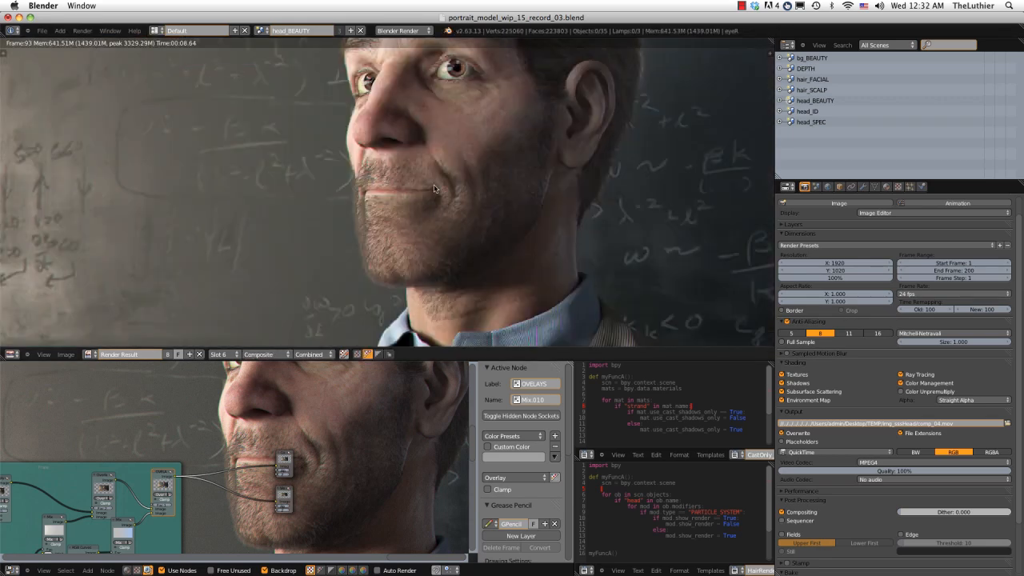
key("ctrl+Up")
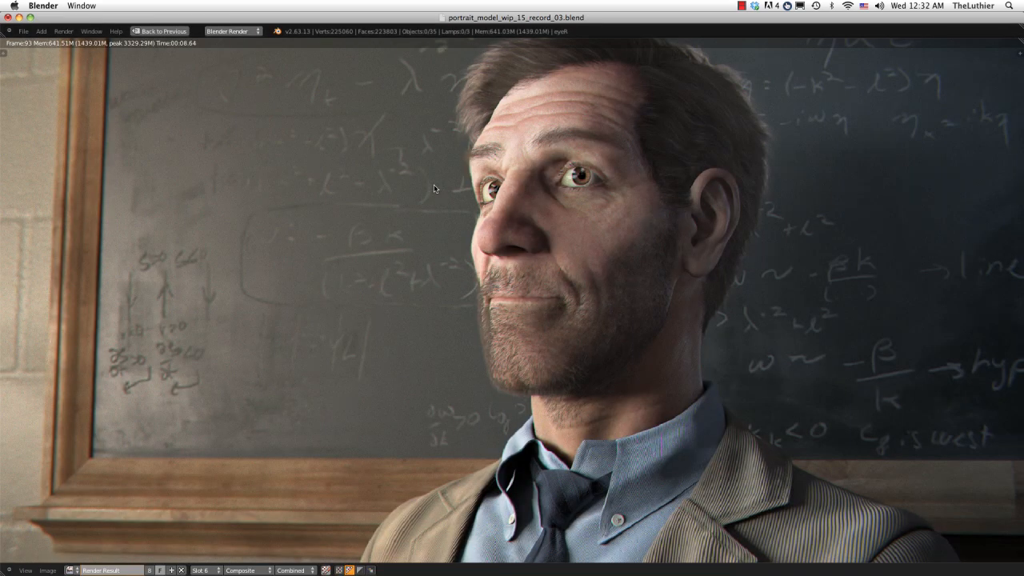